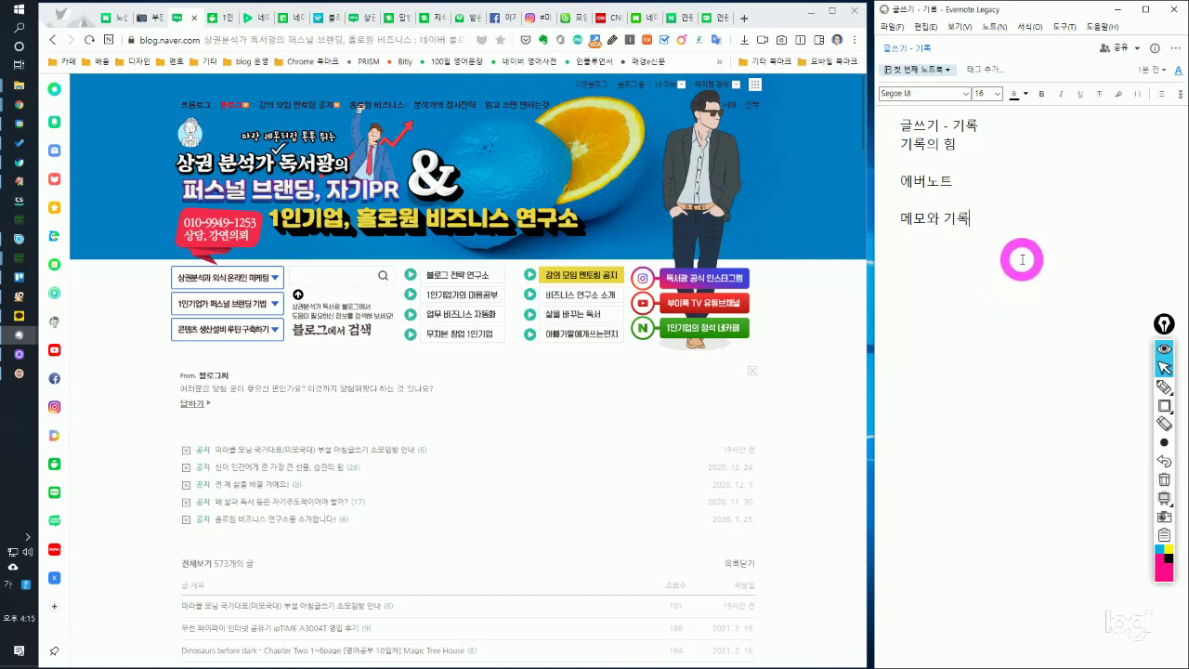
Frame the "에버노트" line and the "메모와 기록" line in turn with pink rectangles, clearing each drawing.
left_click(1165, 407)
left_click_drag(987, 197, 879, 155)
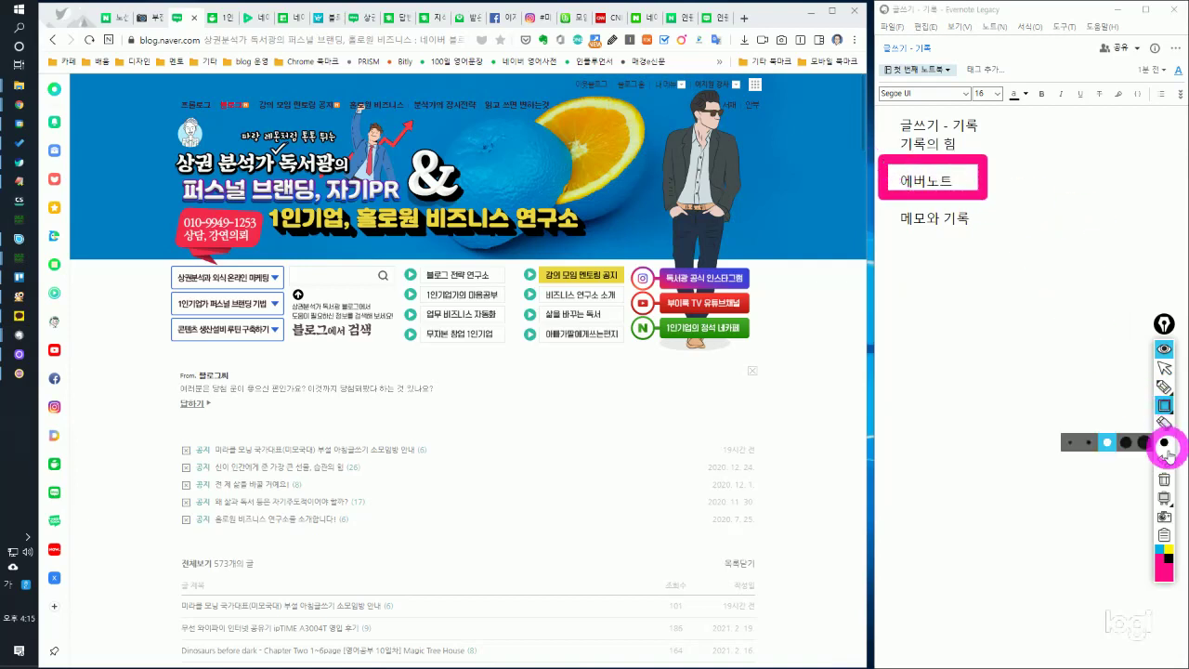
left_click(1164, 480)
left_click_drag(1034, 271, 889, 201)
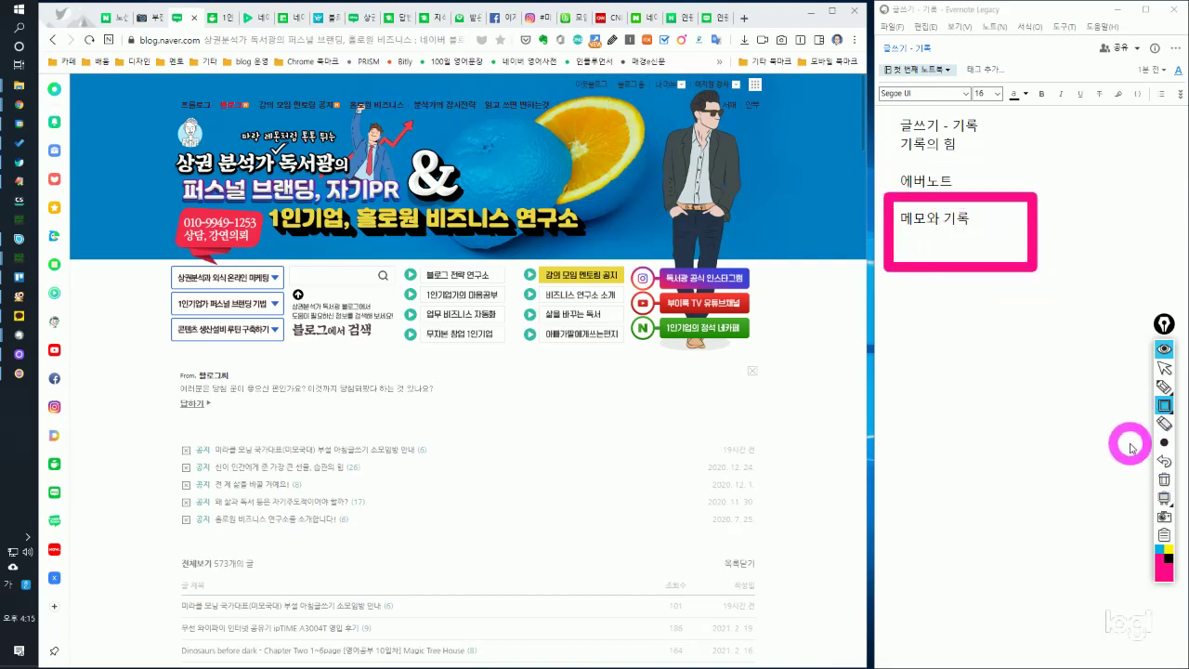
left_click(1161, 483)
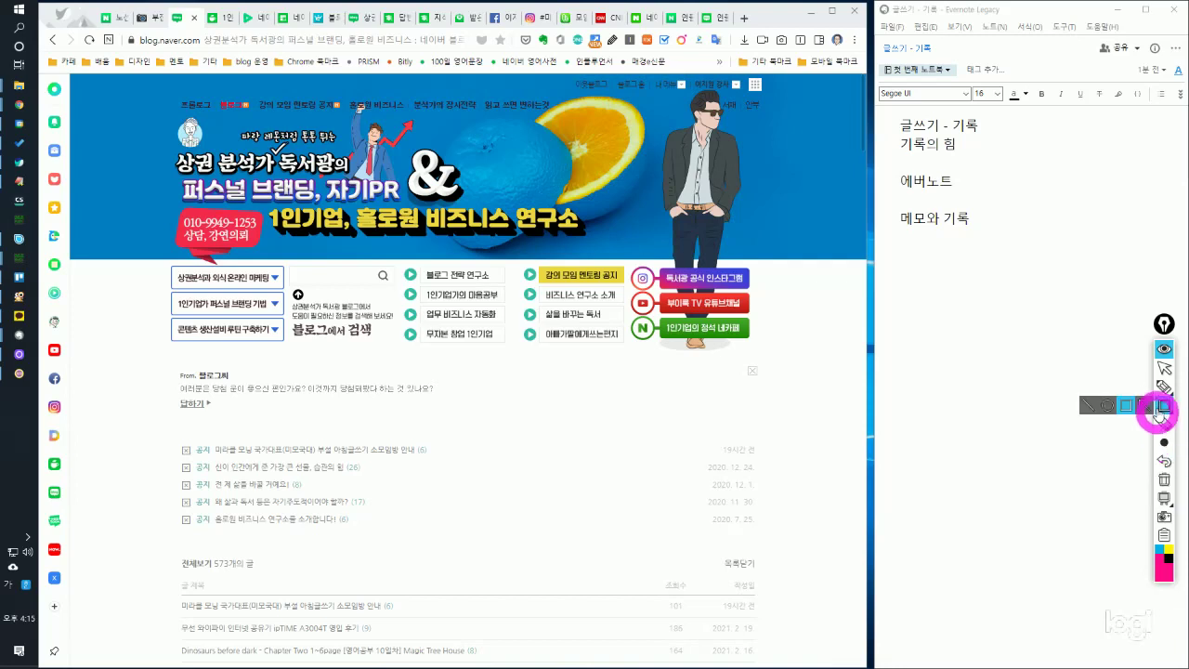
left_click(1164, 369)
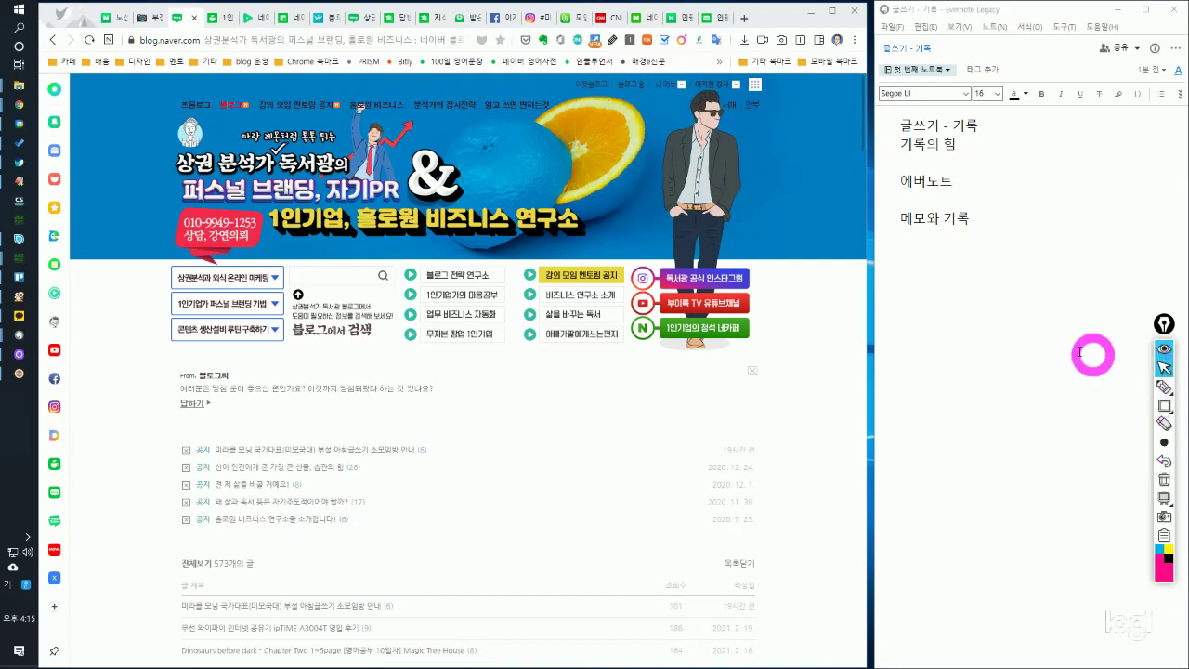
Add the lines "글감" and "모아두었다가" to the note below "메모와 기록".
left_click(1004, 342)
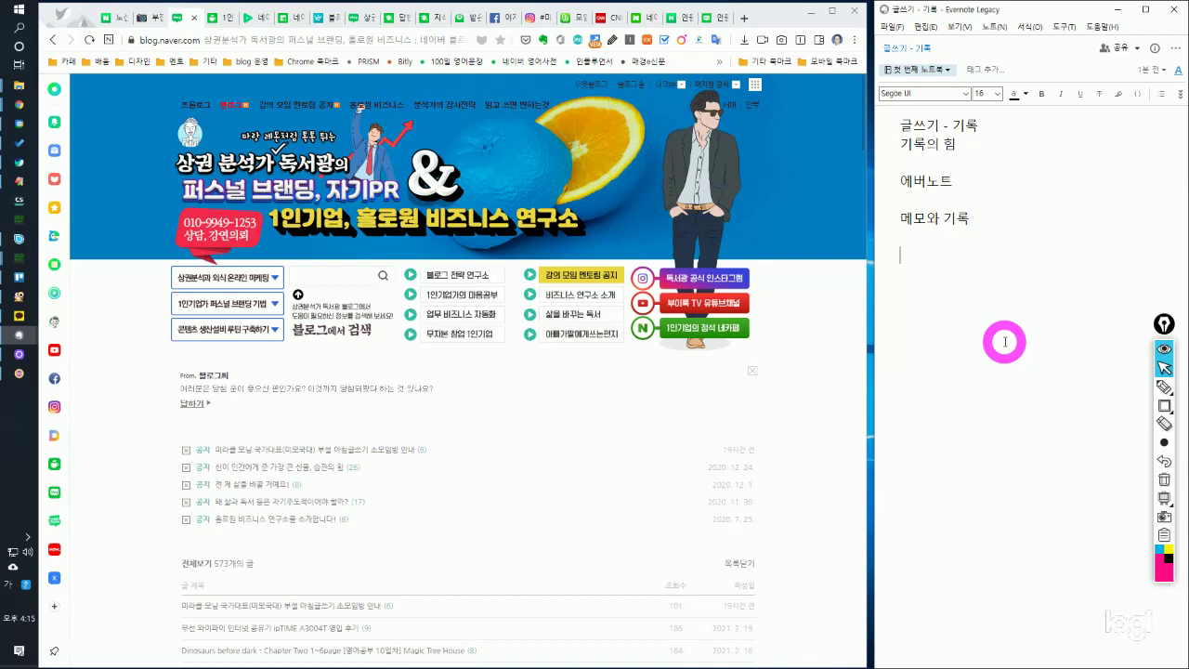
type("글감 ")
type("모아두었")
type("다가")
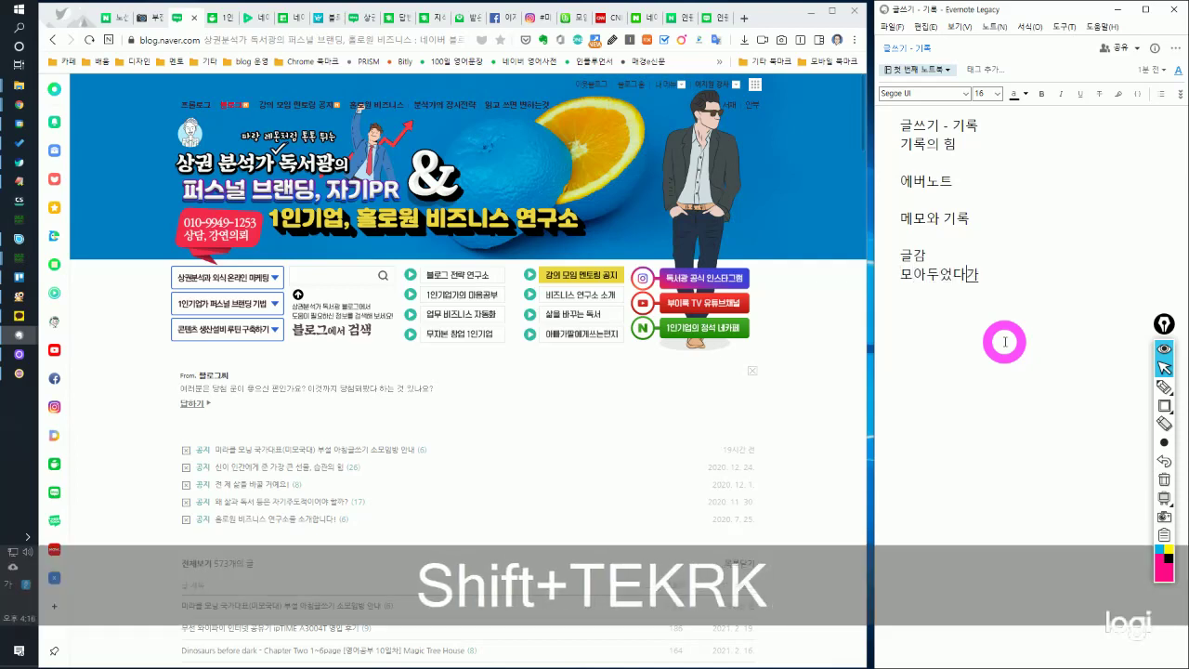
key("Return")
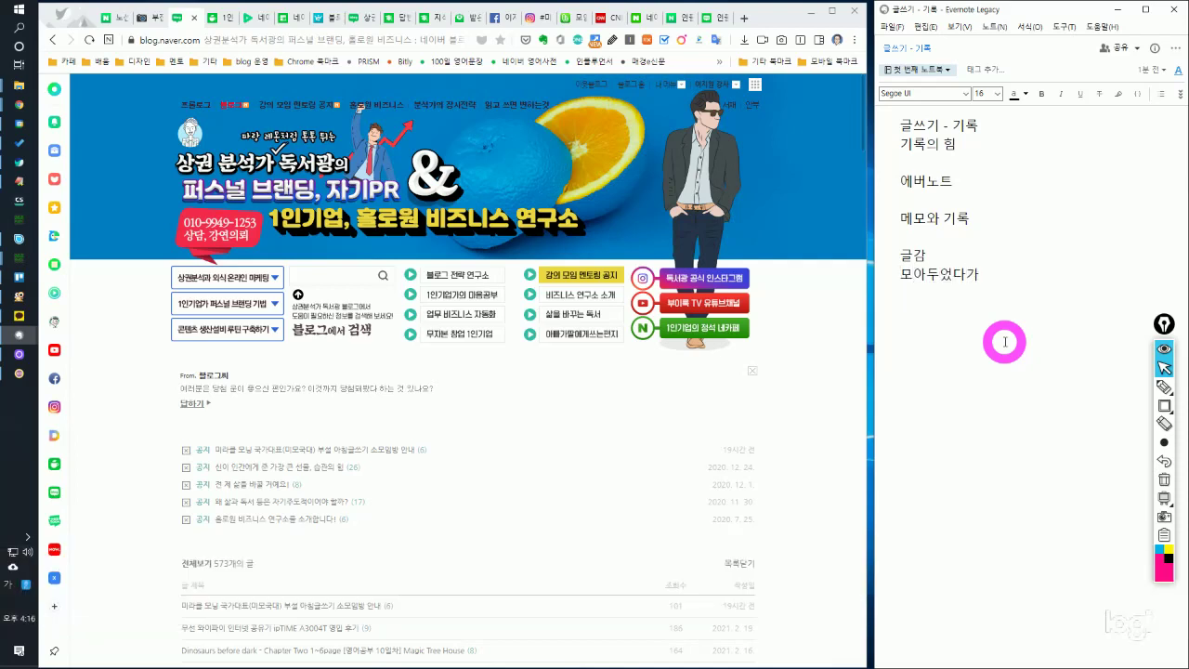
Write the line "가공 <<<< 큐레이팅 + 에디톨로지" below "모아두었다가".
type("가공 <<")
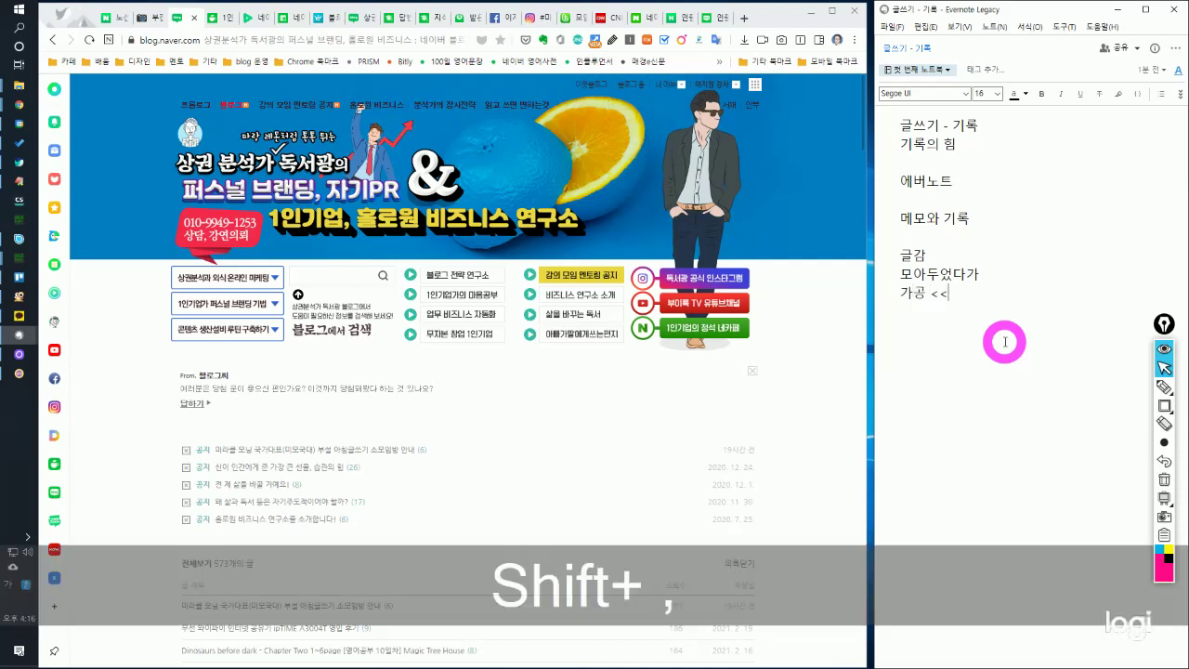
type("<< 큐레이팅")
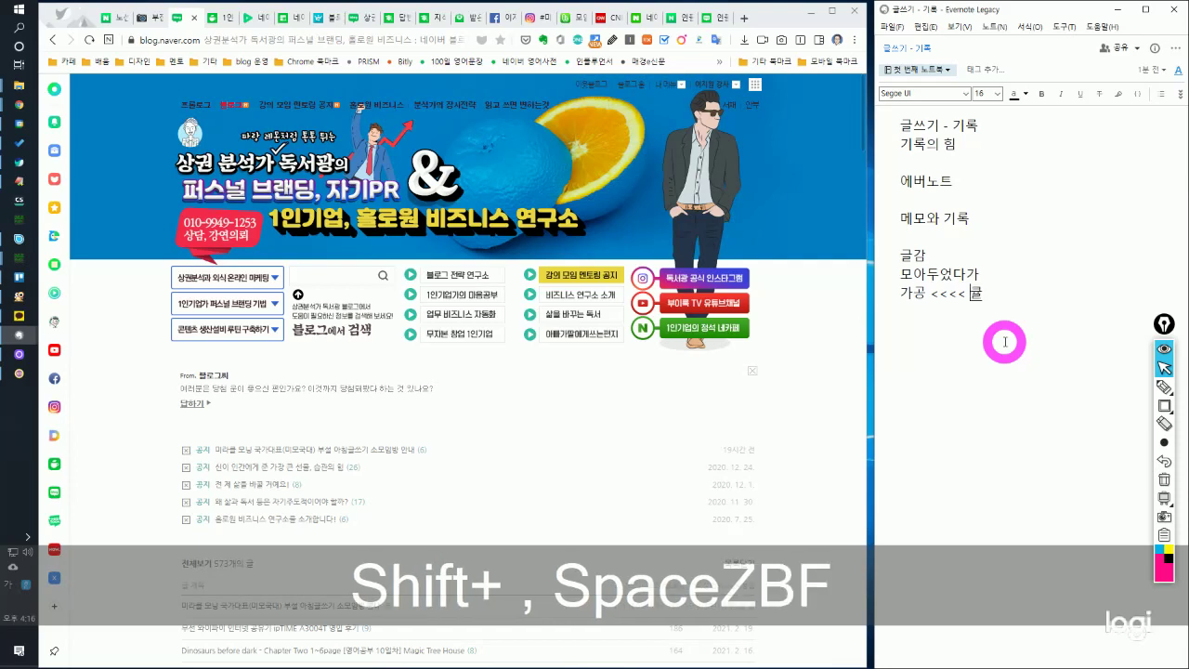
type(" + ㅇ")
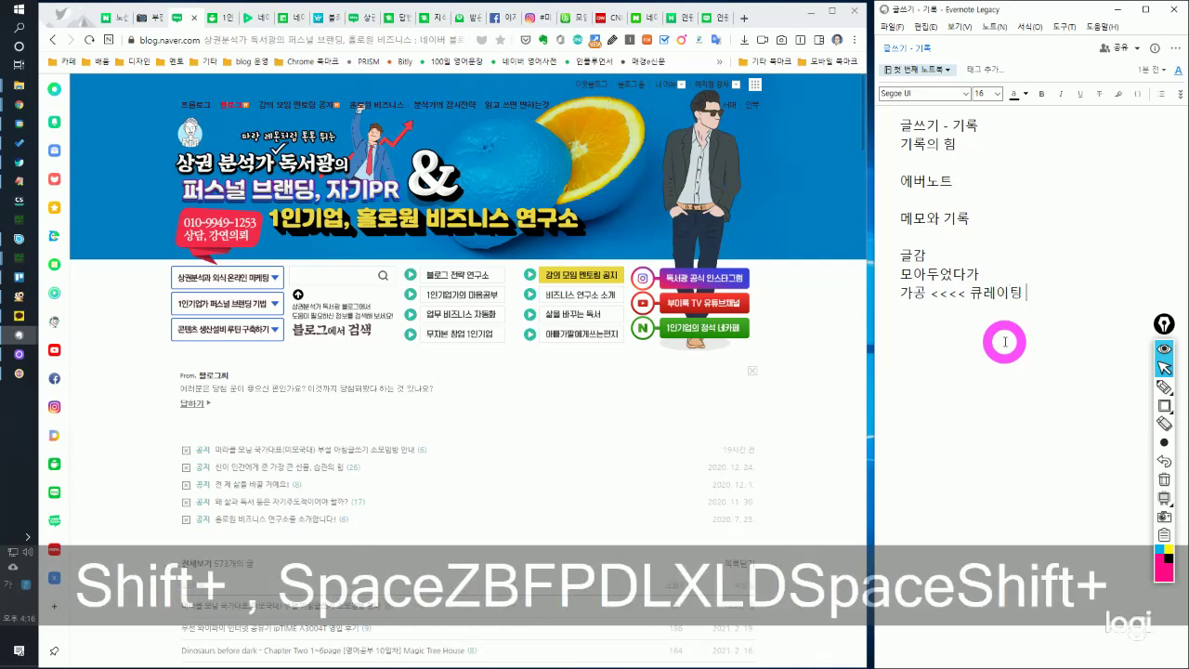
type("에디톨로지")
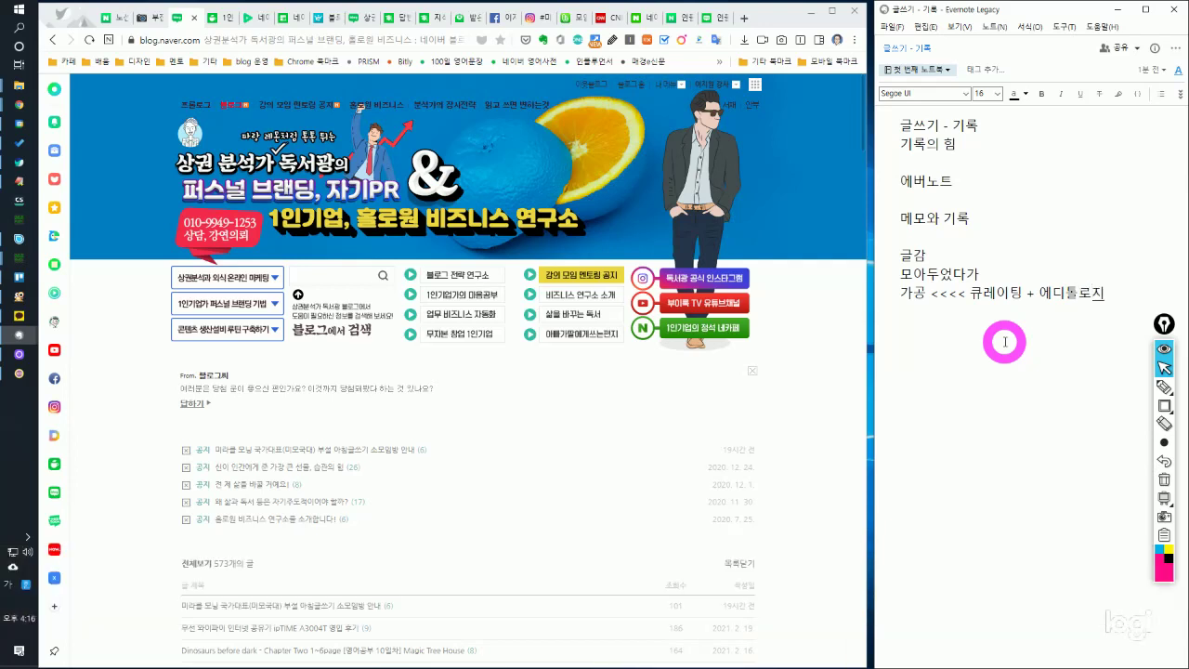
Add the line "발행 또는 출간" on a new line of the note.
key("Return")
type("발행또")
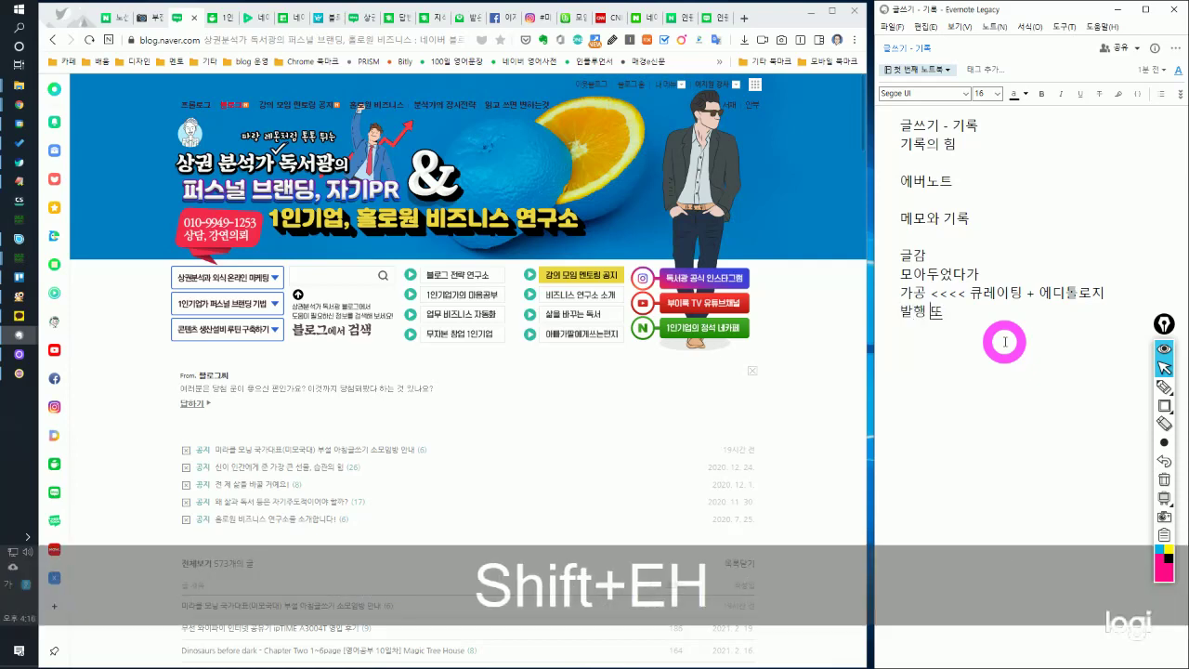
type("는 ㅊ출간")
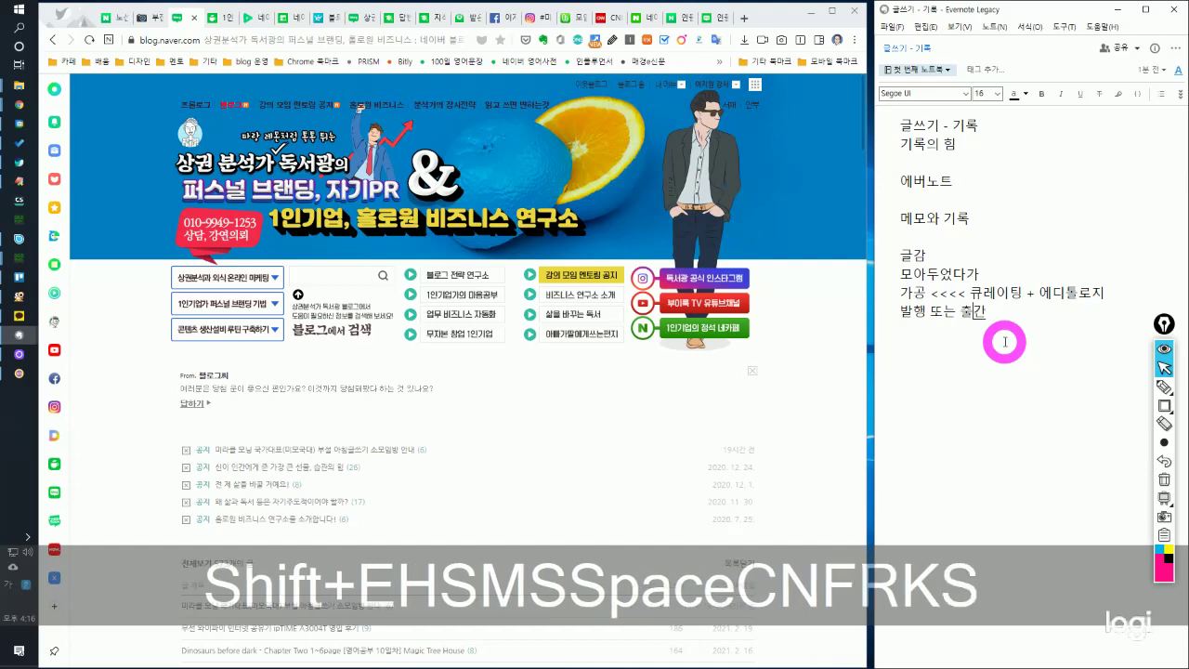
key("Return")
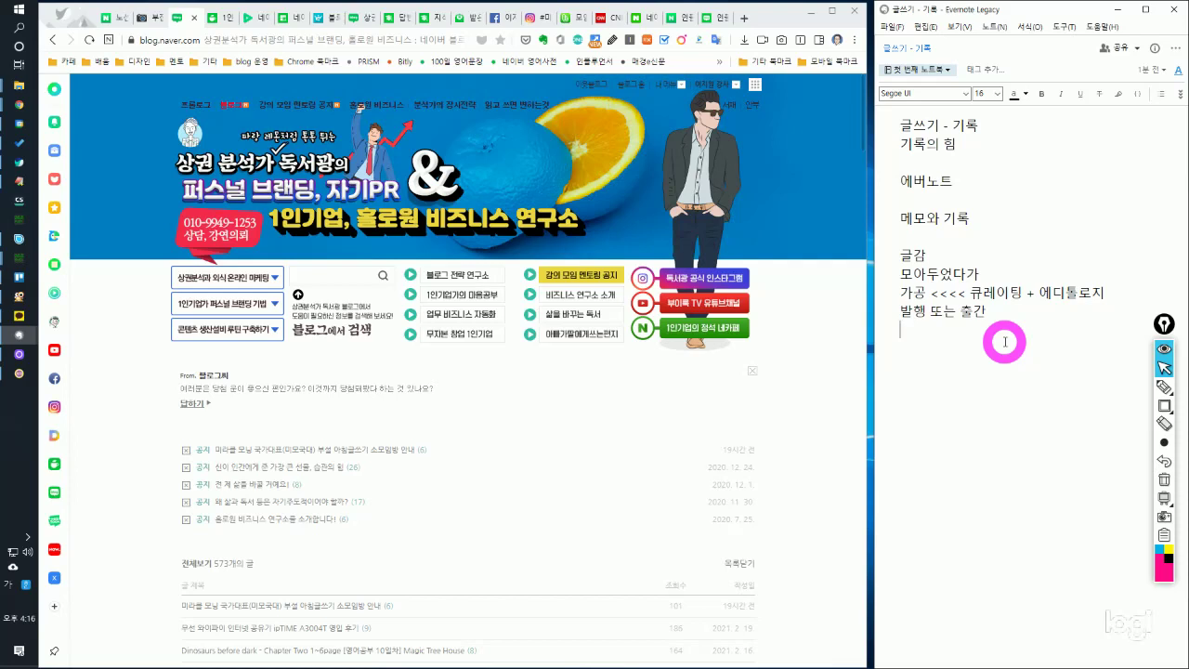
Finish the list in the note with the lines "홍보, 마케팅" and "수익화 , 퍼스널 브랜딩".
type("홍보, 마케팅")
type("수익화")
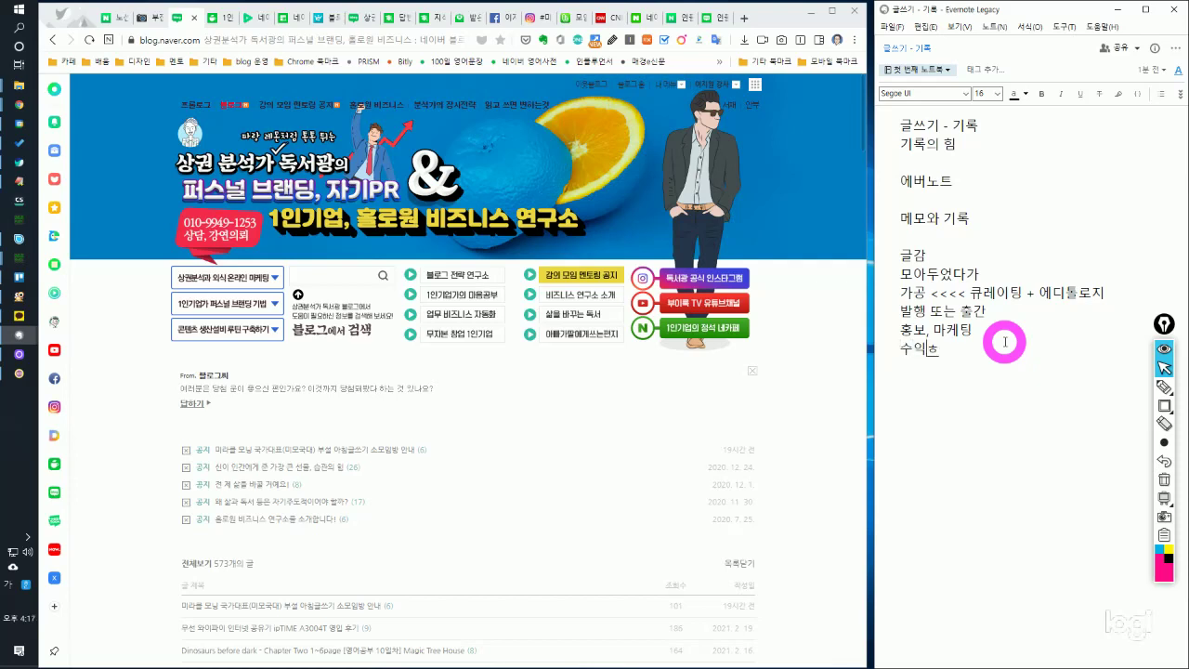
type(" ,ㅍ")
type("ㅓ스")
type("널 브랜딩")
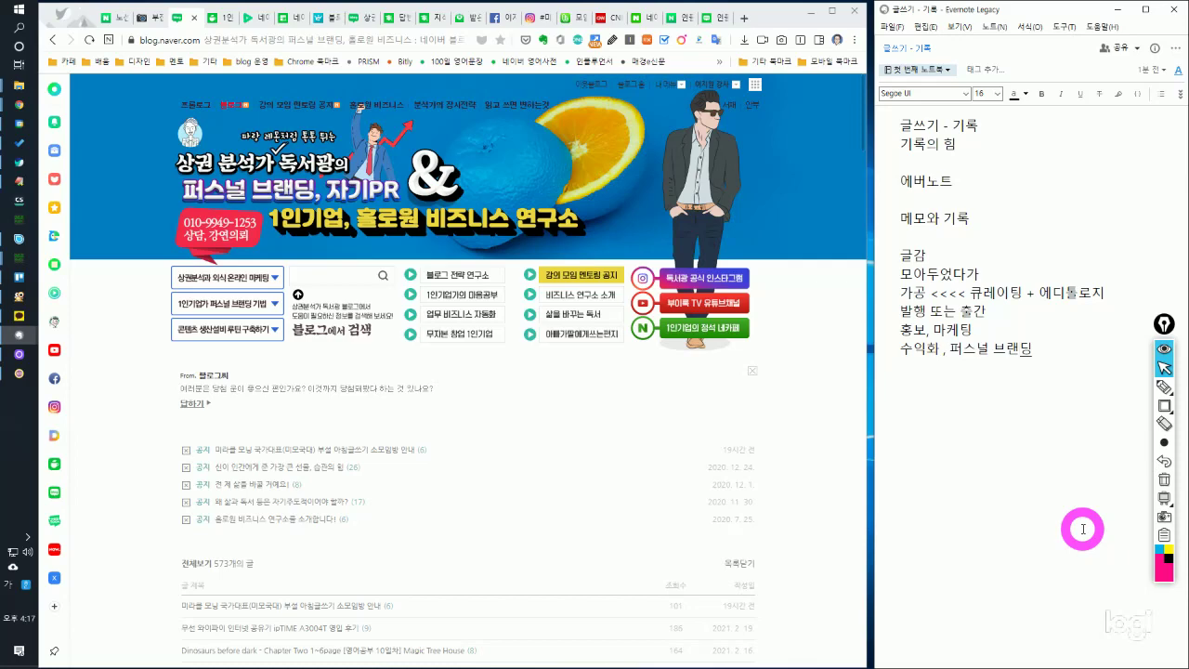
left_click(1076, 370)
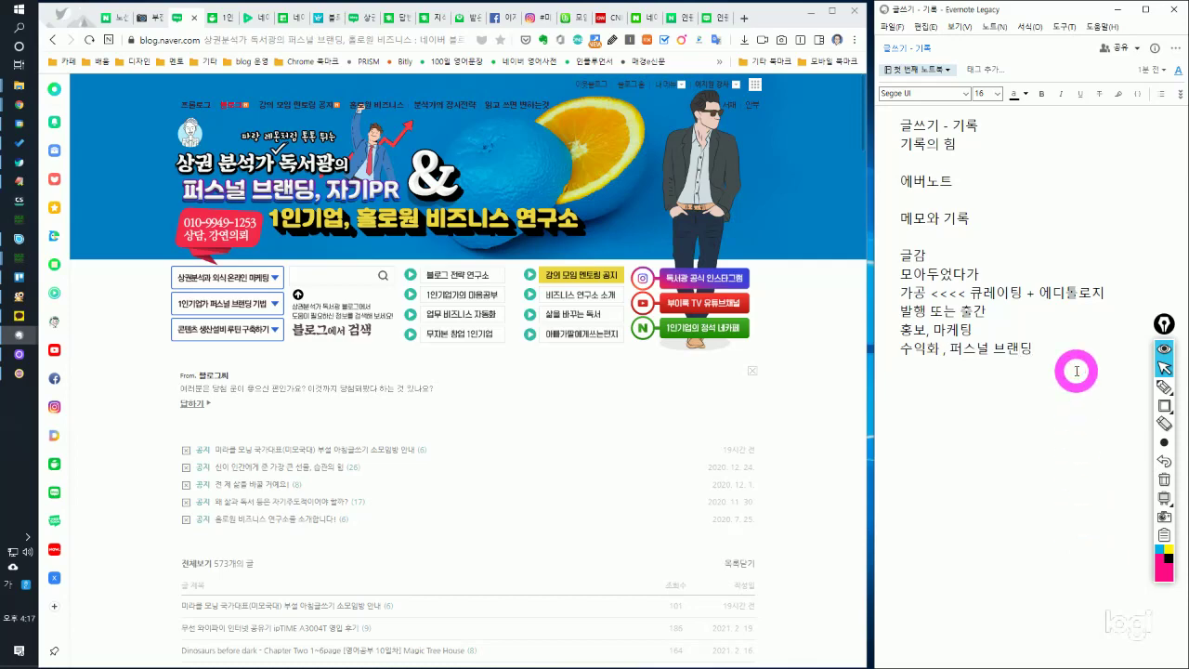
Open the blog notice about the 미라클 모닝 국가대표 morning writing group and read down to its green summary box.
left_click(379, 447)
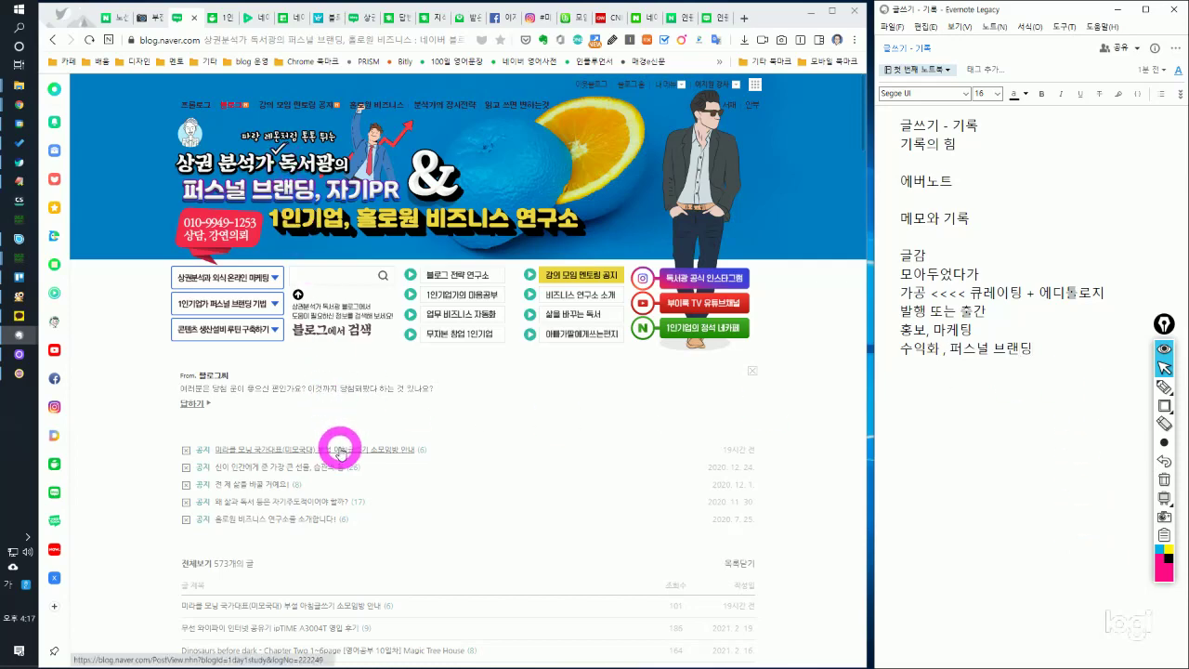
scroll(377, 443, "down", 4)
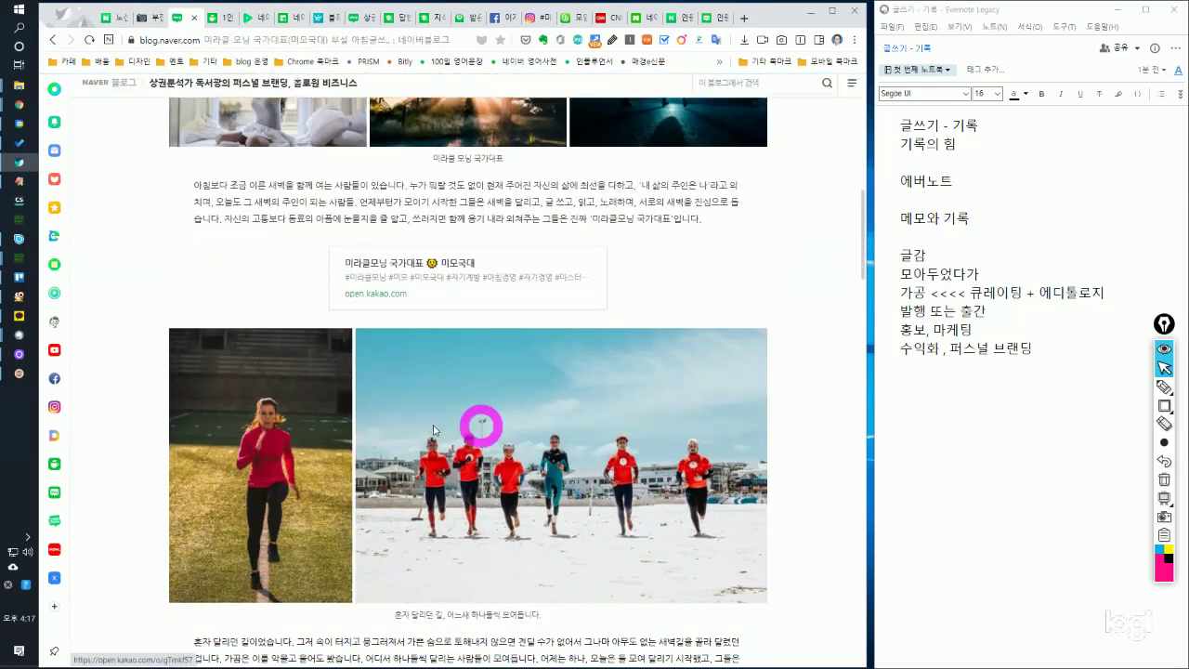
scroll(481, 389, "up", 3)
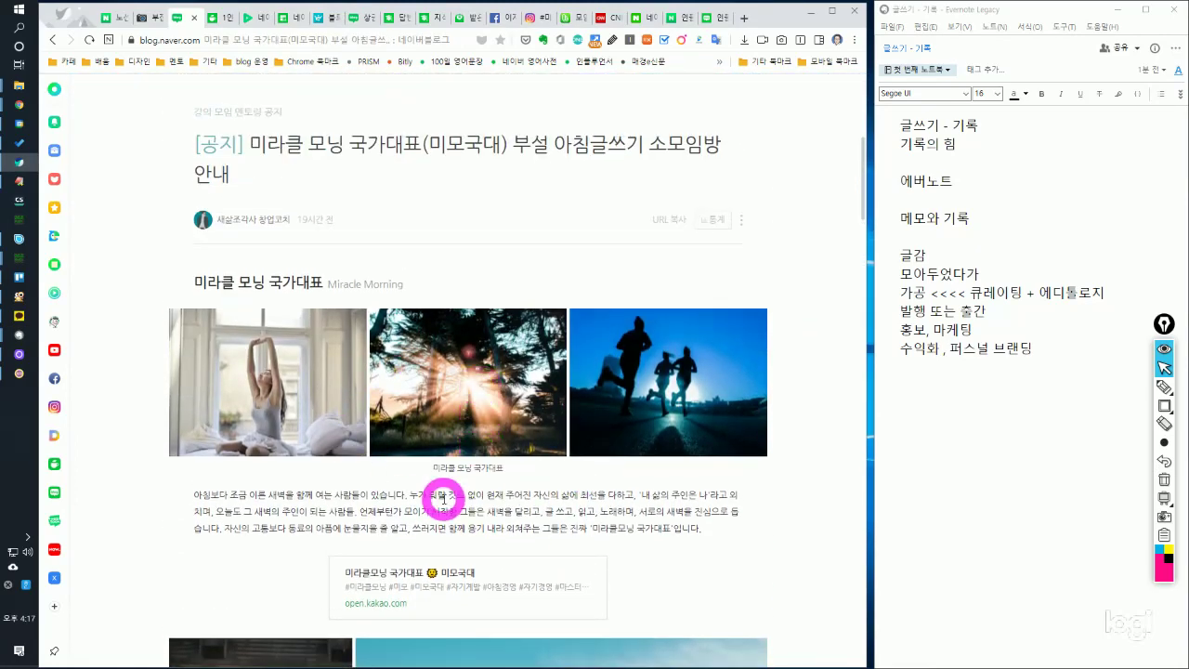
scroll(444, 499, "down", 6)
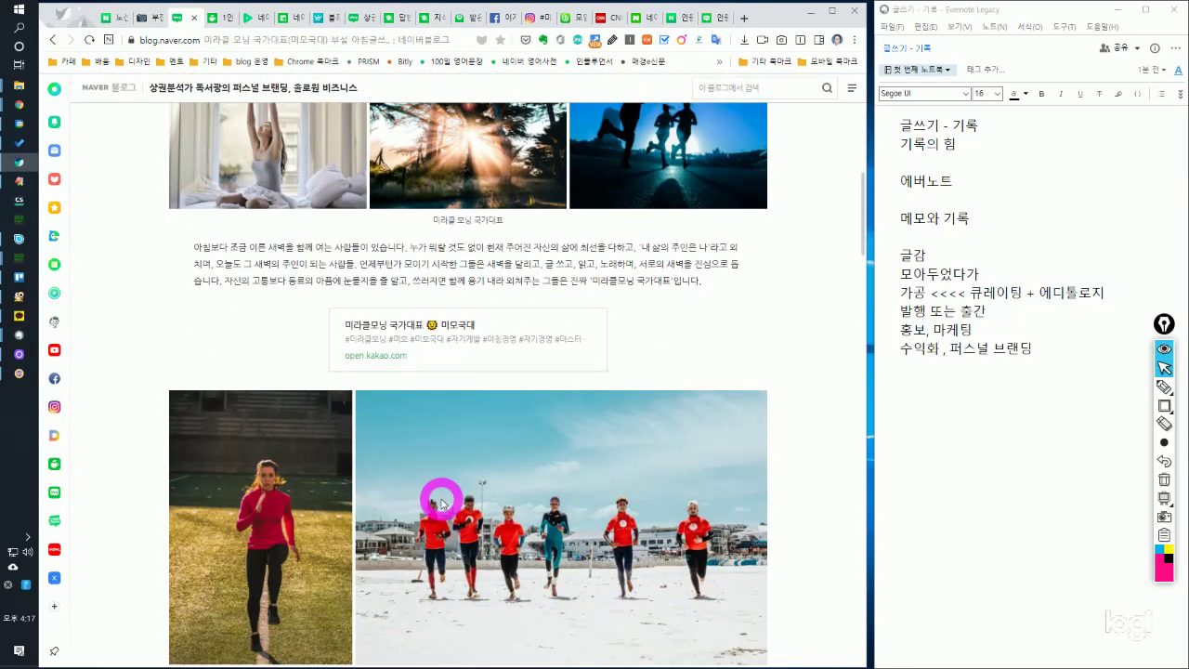
scroll(441, 503, "down", 1)
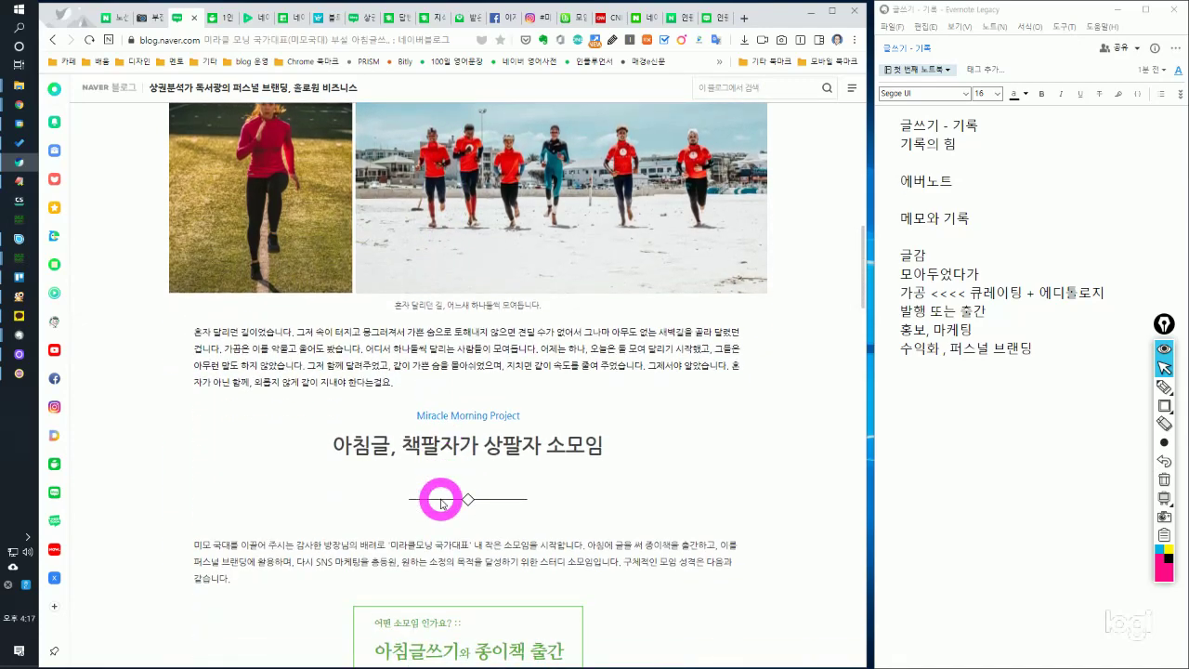
scroll(442, 503, "down", 3)
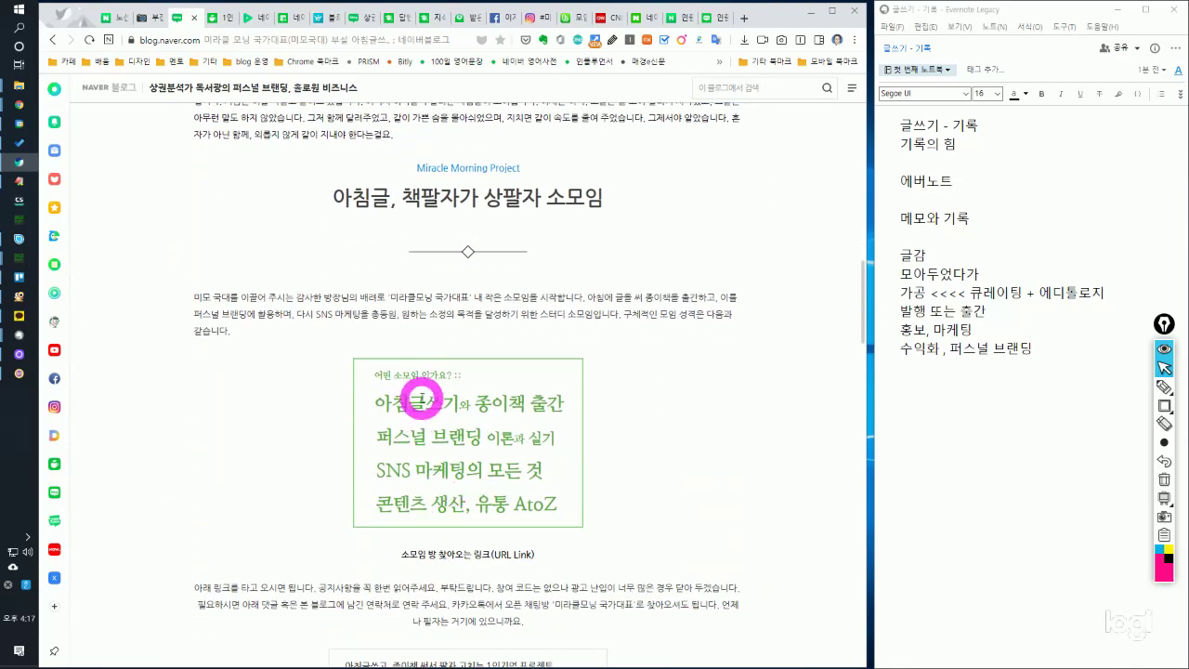
scroll(552, 412, "down", 2)
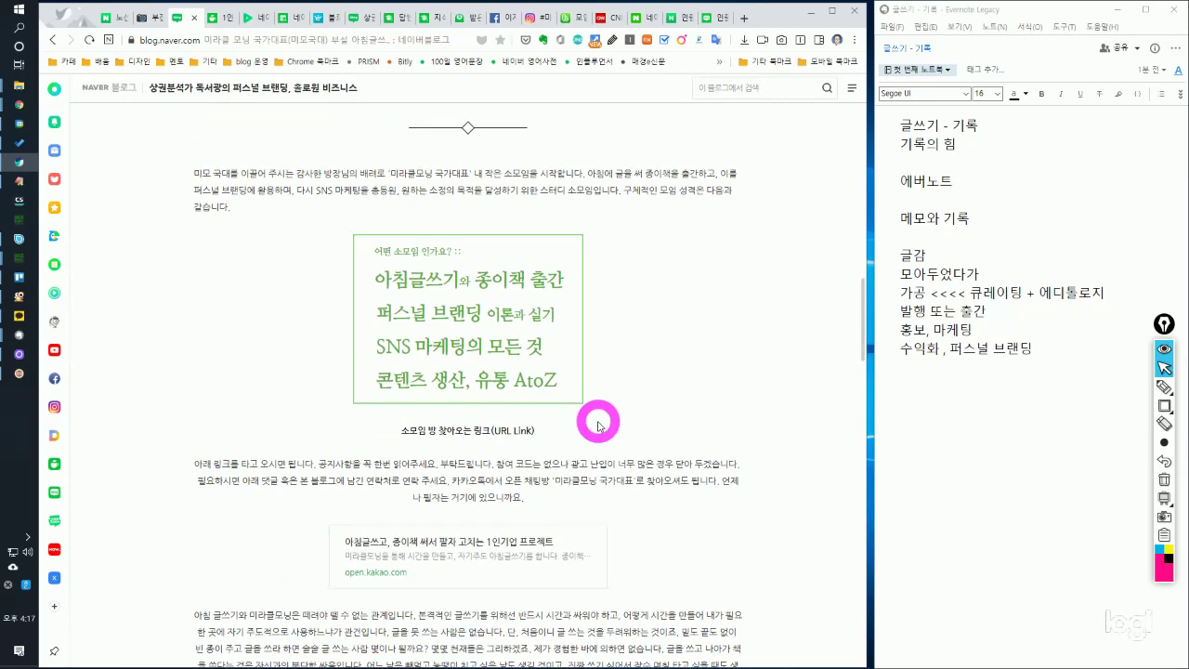
Frame the green summary box in the post with a pink rectangle, and clear the drawing after explaining it.
left_click(1164, 405)
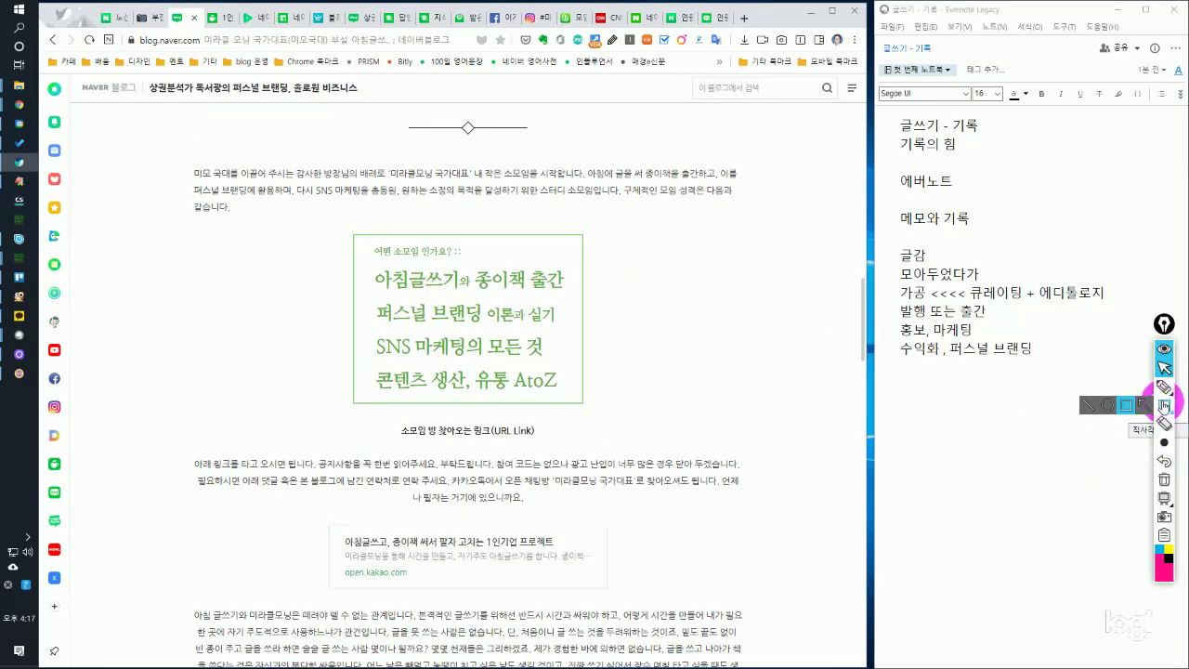
mouse_move(337, 223)
left_mouse_down()
mouse_move(359, 266)
mouse_move(578, 450)
mouse_move(603, 439)
mouse_move(596, 420)
left_mouse_up()
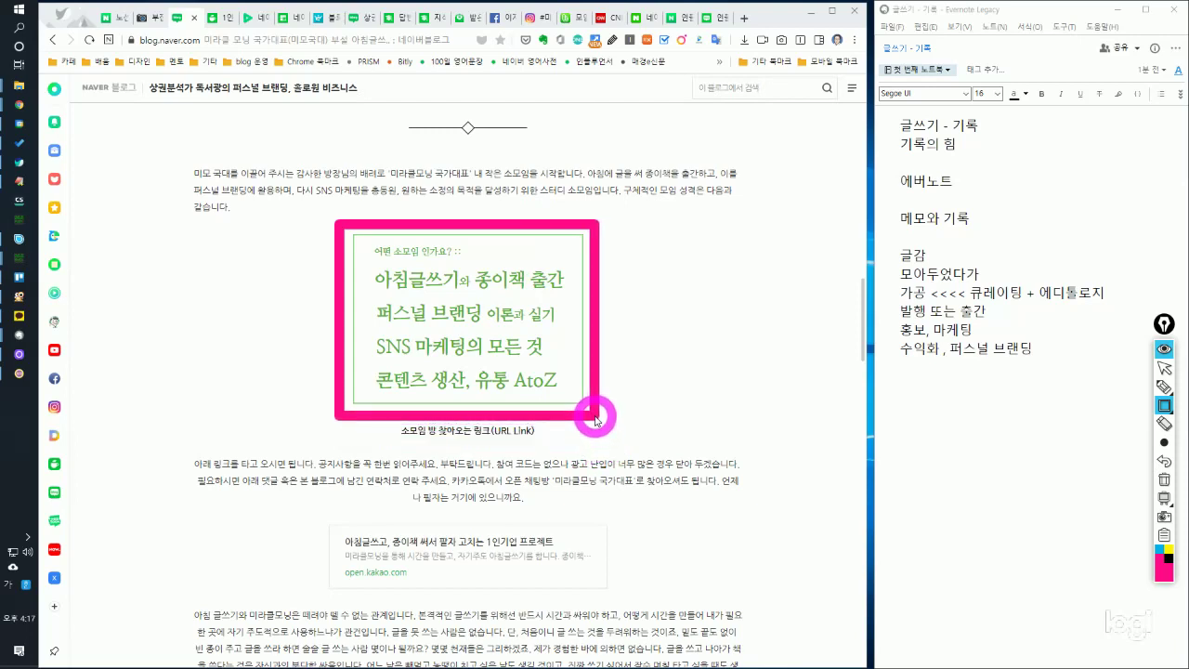
left_click(1170, 370)
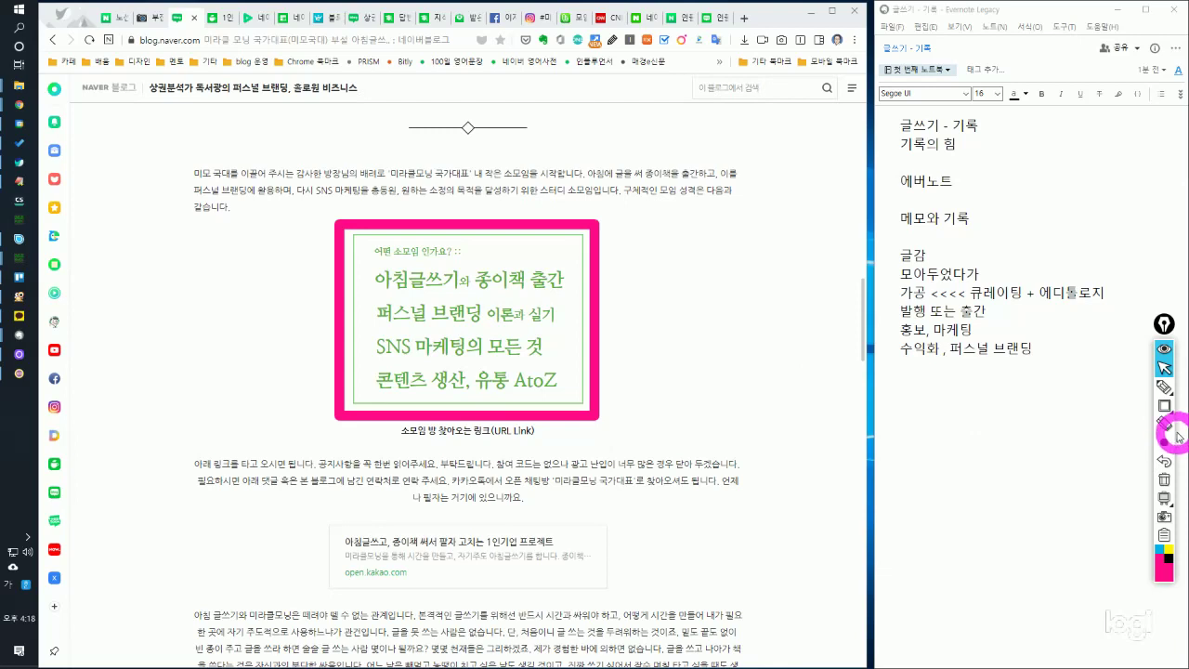
left_click(1164, 480)
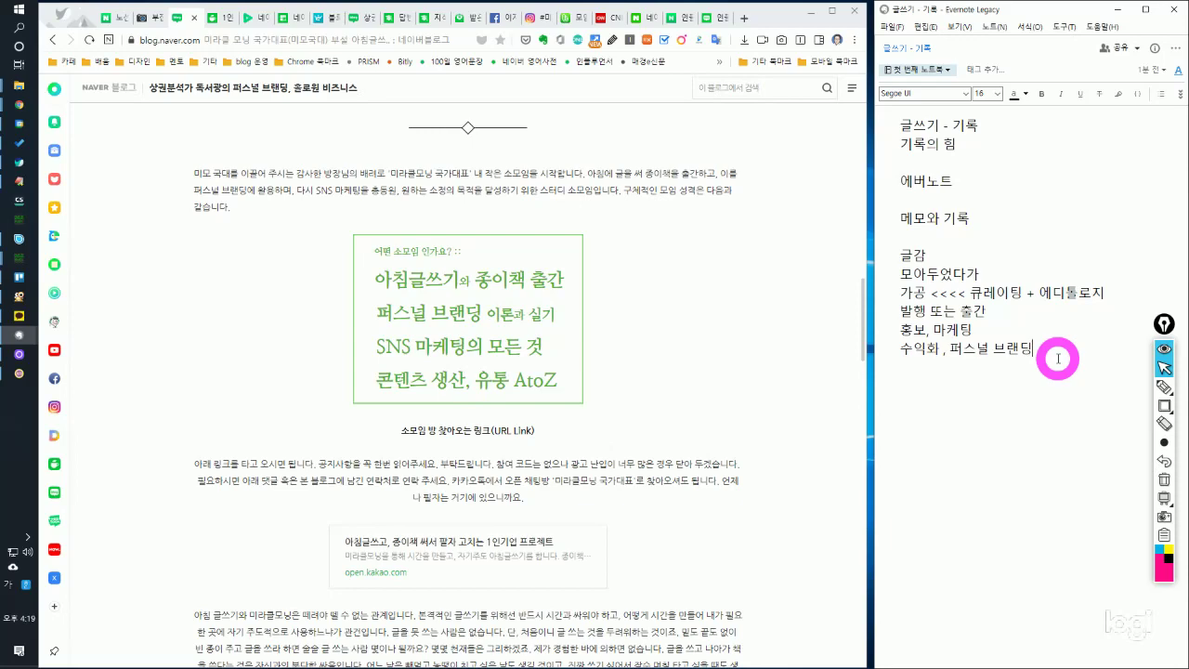
scroll(675, 392, "down", 2)
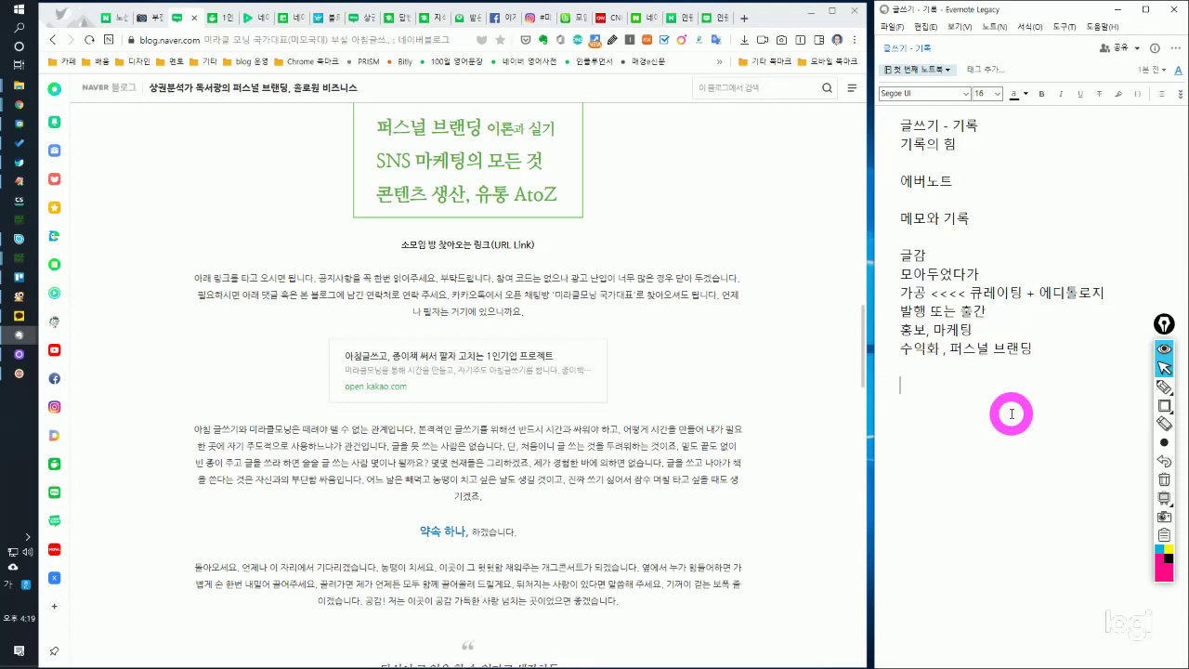
left_click(1165, 389)
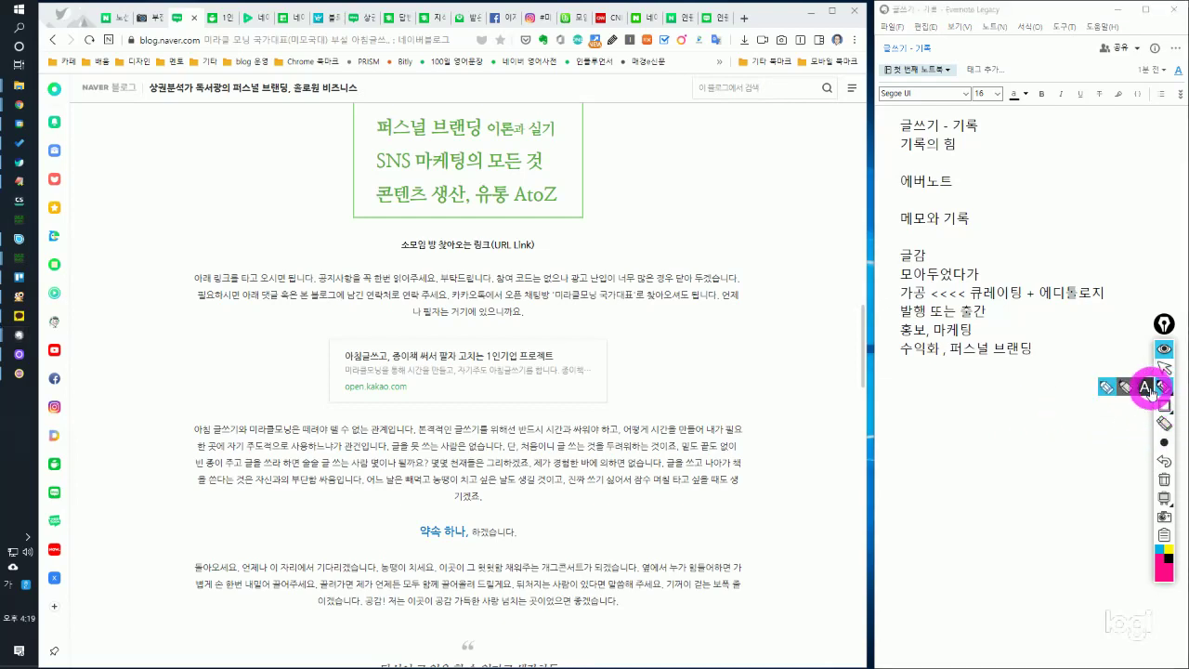
left_click(1152, 390)
left_click(287, 260)
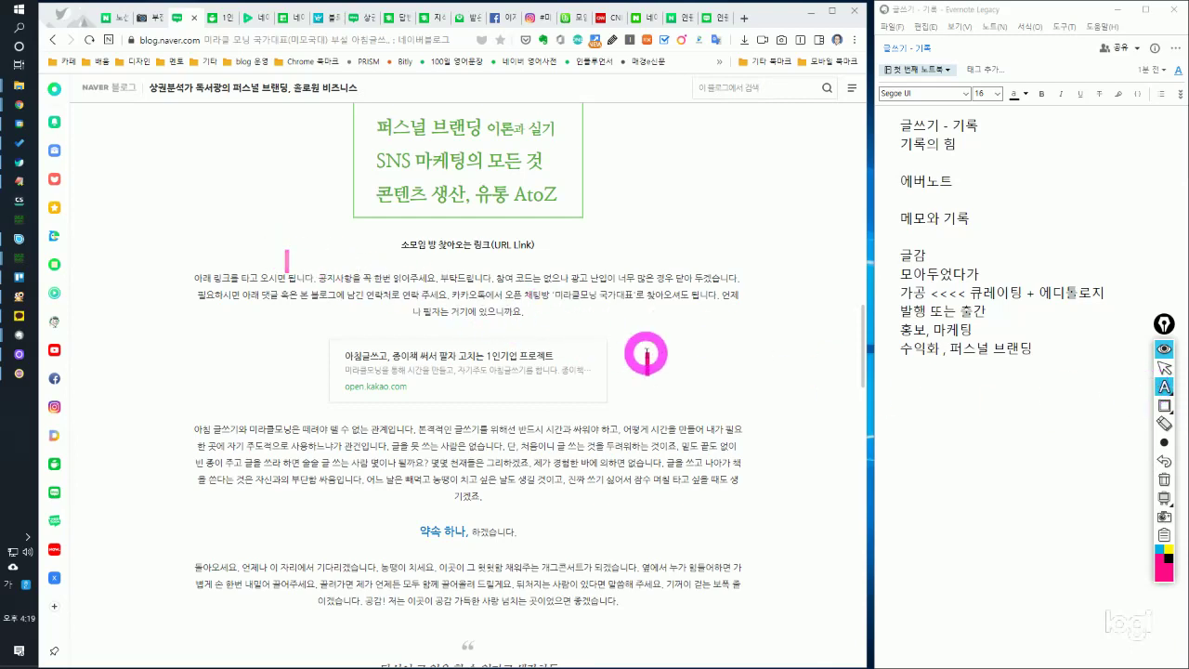
type("ㅇ")
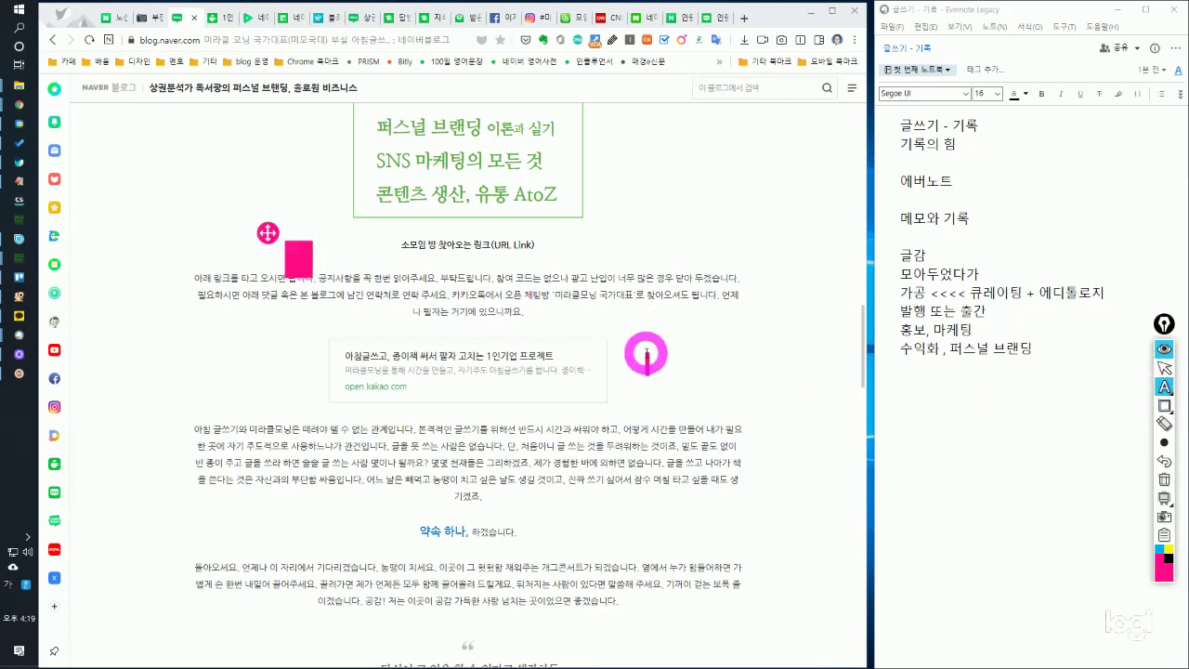
key("BackSpace")
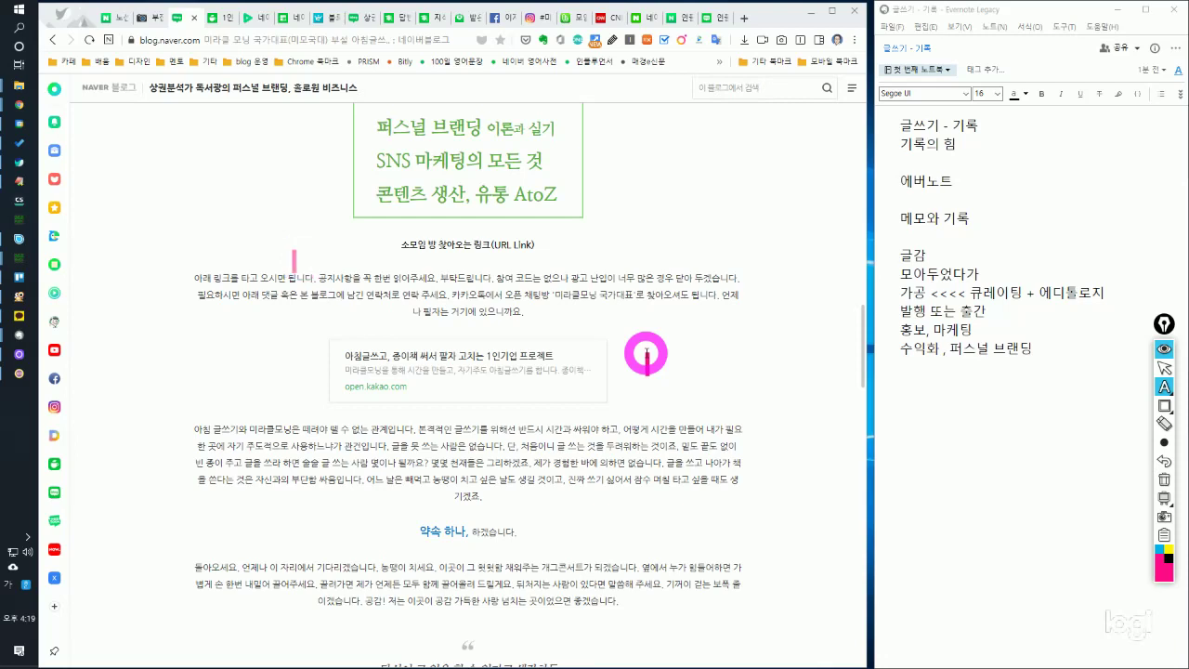
key("Hangul")
type("zhs")
key("BackSpace")
key("BackSpace")
key("BackSpace")
key("Hangul")
type("zhsxpscm")
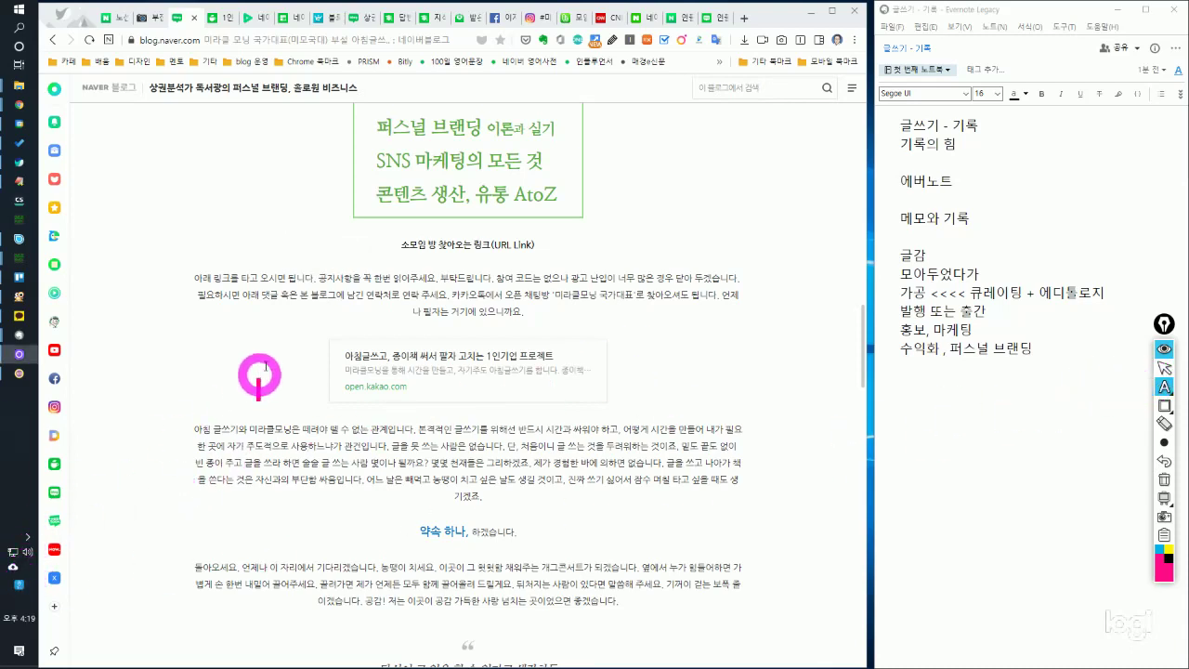
Write the pink two-line annotation "콘텐츠 생산" / "콘텐츠 유통" over the post and place it on the left side of the green summary box.
left_click(329, 276)
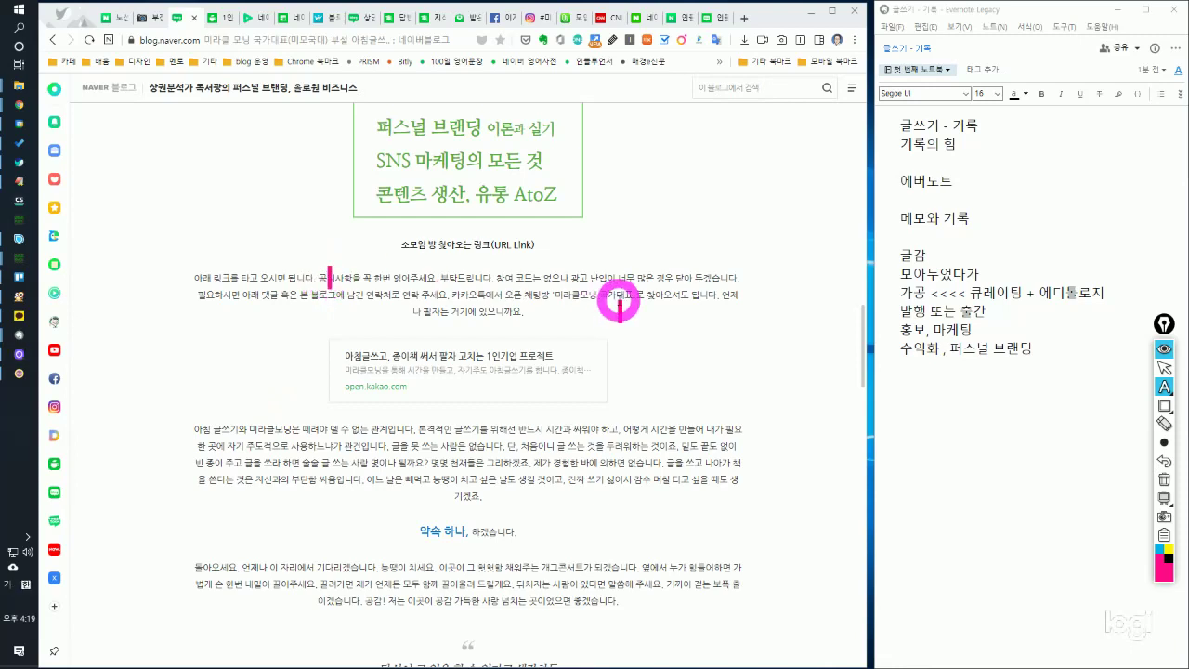
type("콘테")
type("츠")
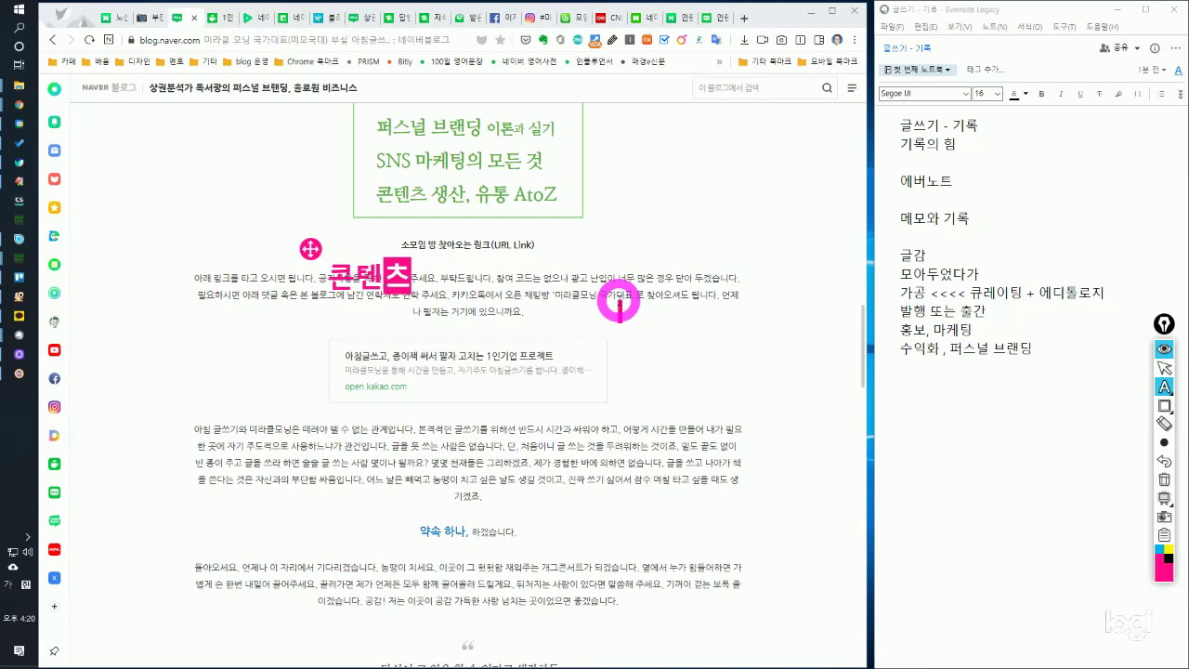
type(" 생산")
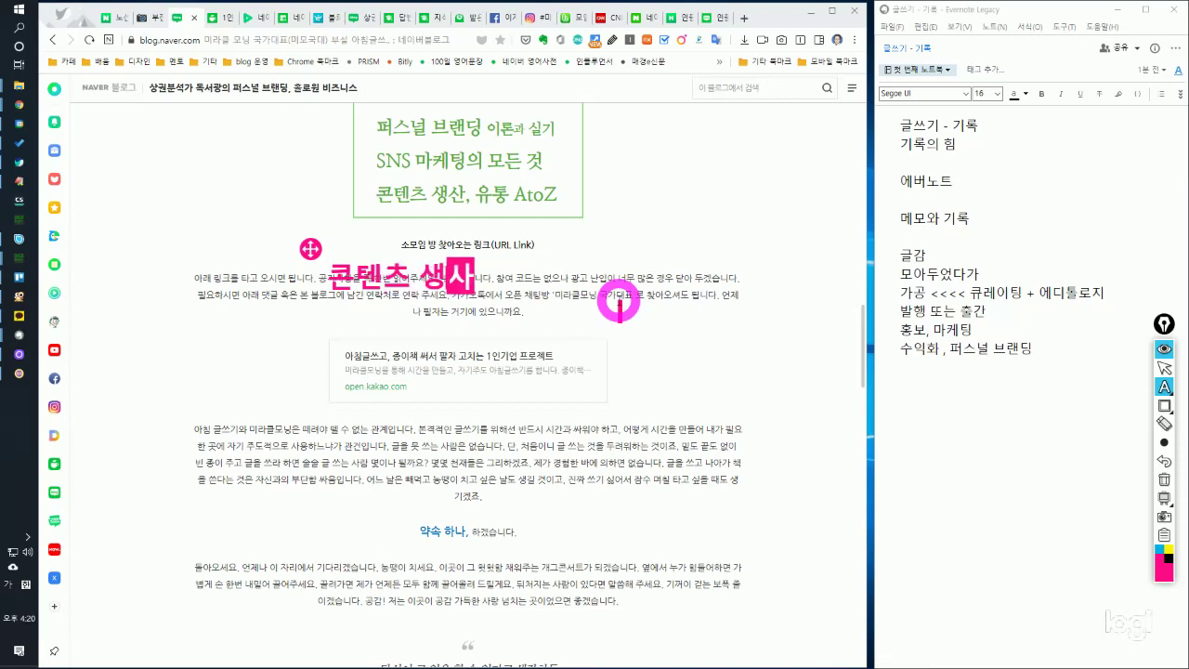
key("Return")
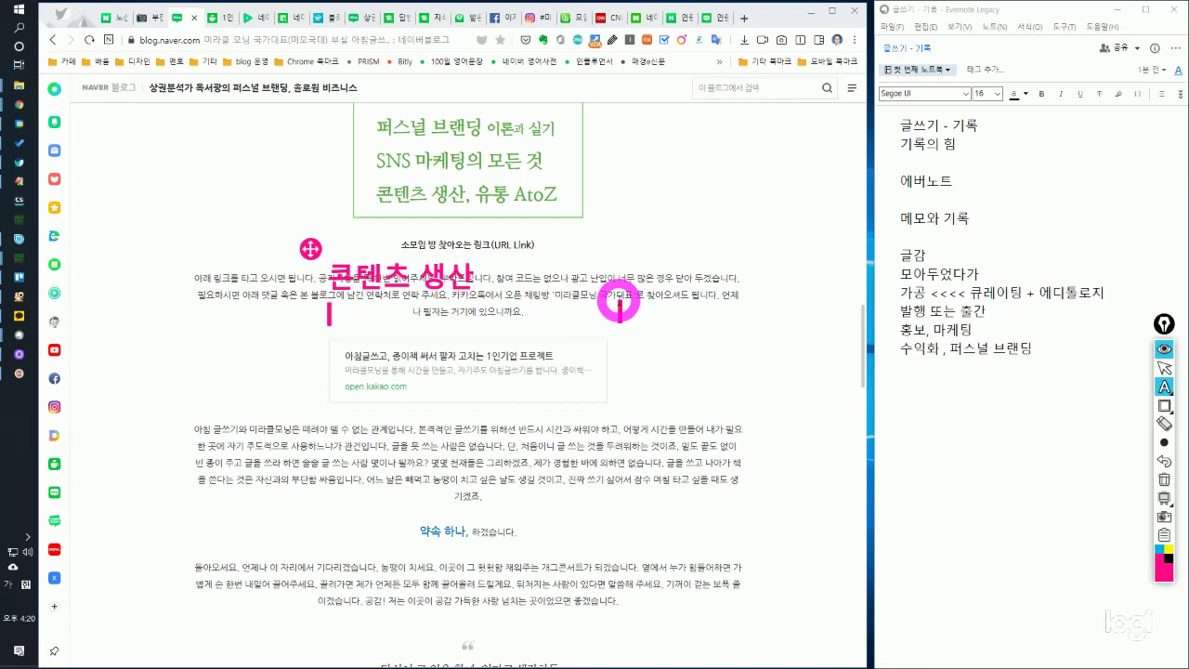
type("콘텐츠")
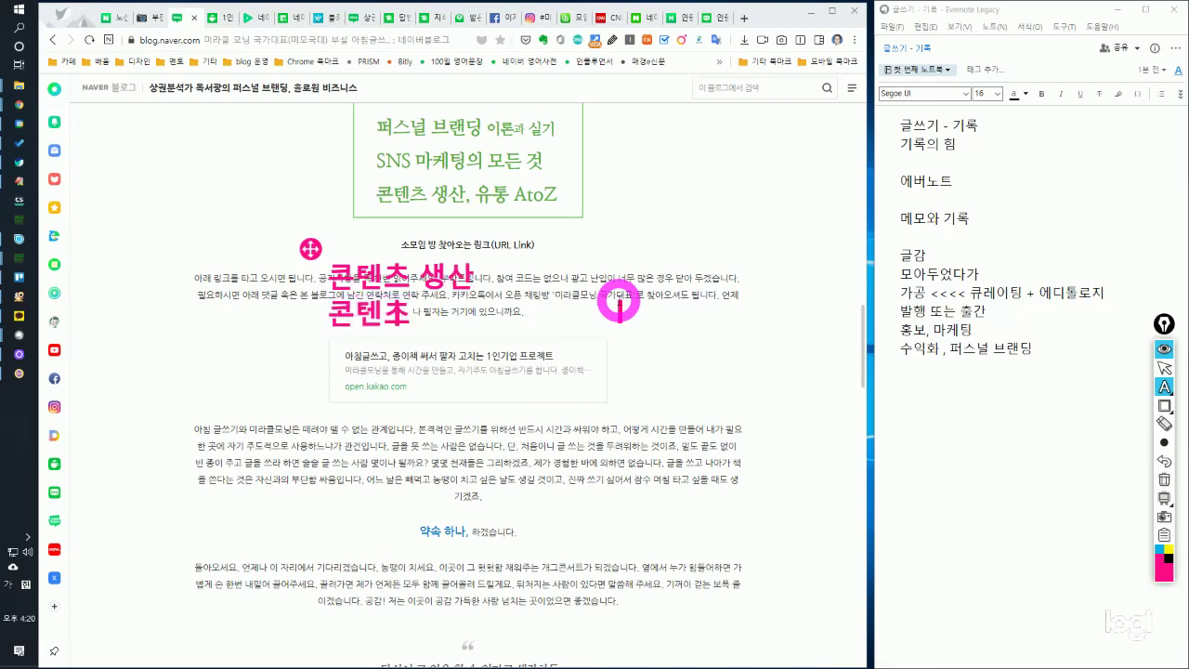
type(" 유통")
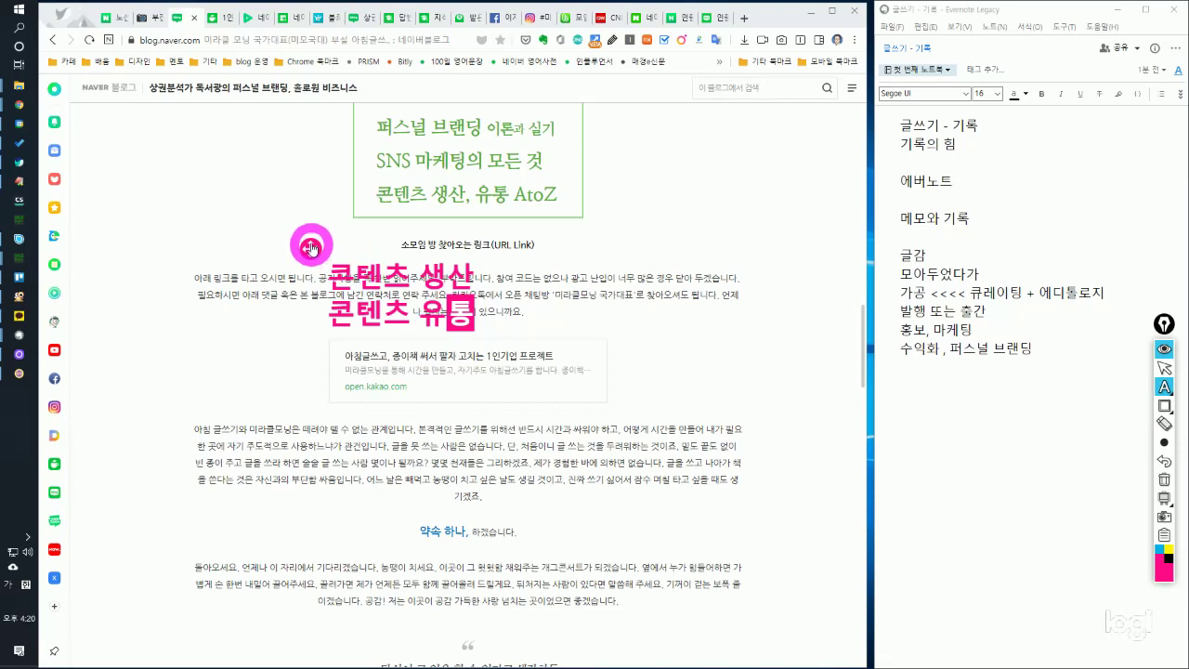
mouse_move(310, 248)
left_mouse_down()
mouse_move(298, 177)
mouse_move(149, 151)
left_mouse_up()
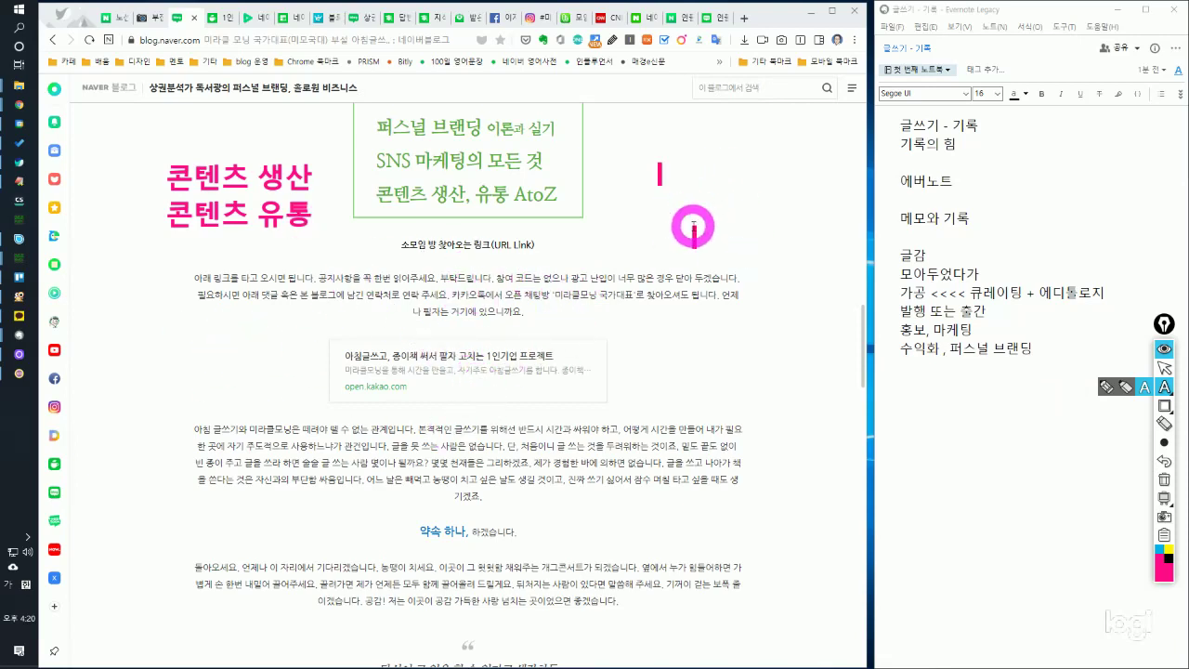
Add the annotations "콘텐츠 생산?" beside the green box and "콘텐츠 유통" beside the link card, and frame "콘텐츠 생산?" with a pink rectangle.
type("콘텐츠")
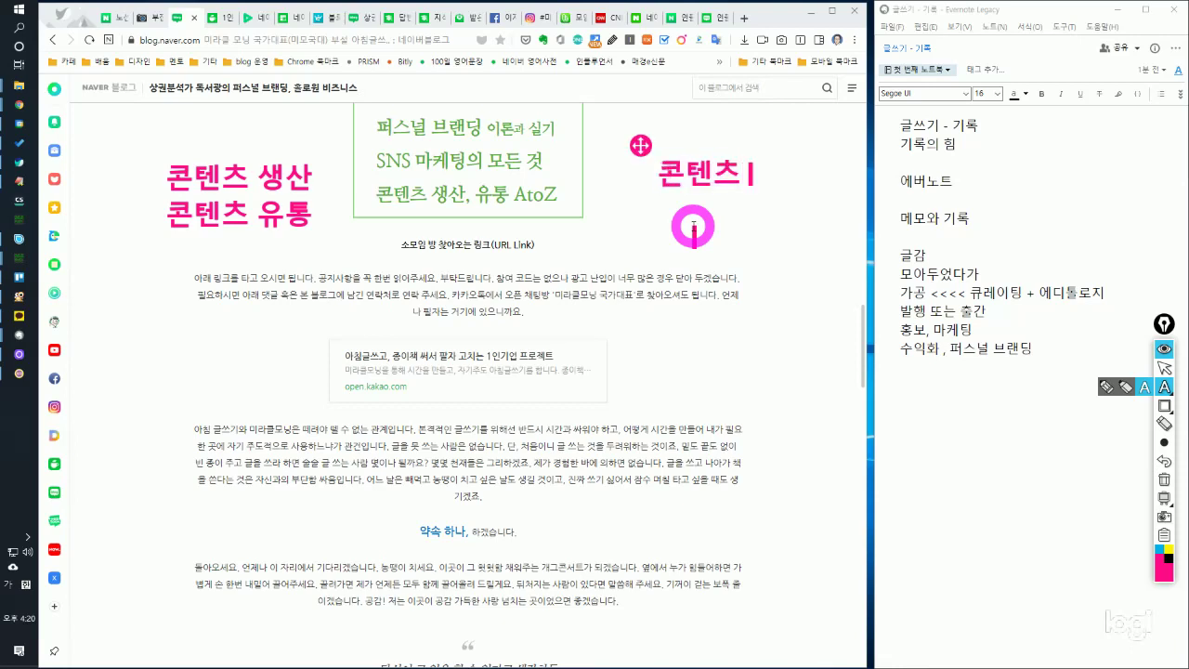
type(" 생산")
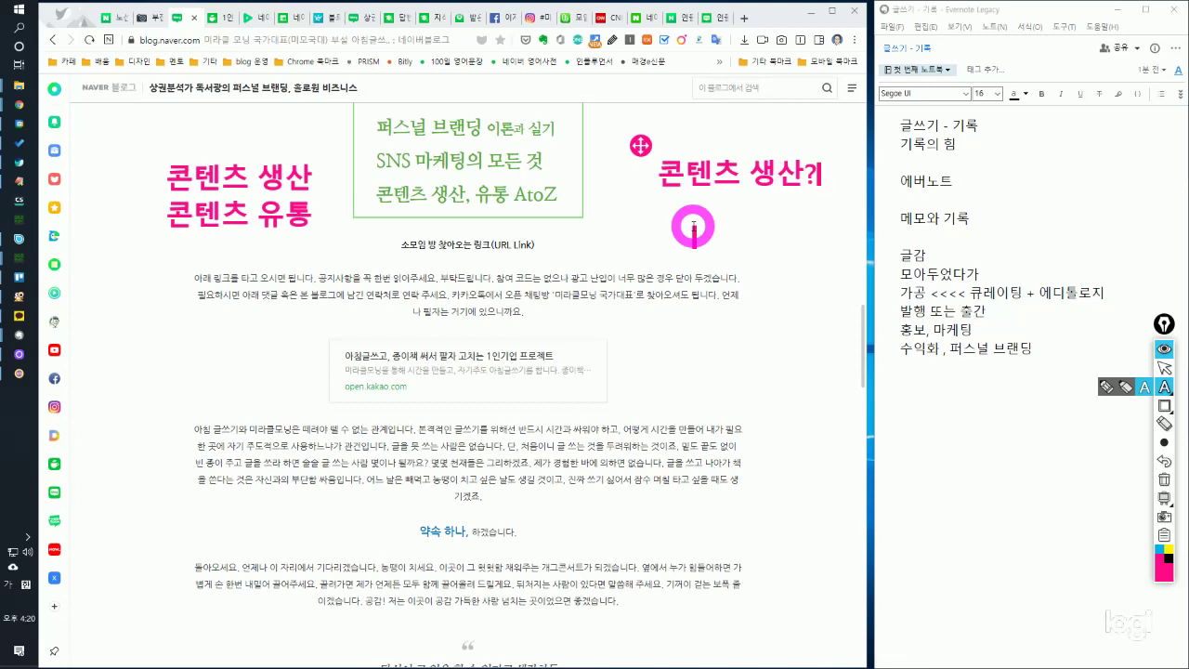
type("?")
left_click(658, 365)
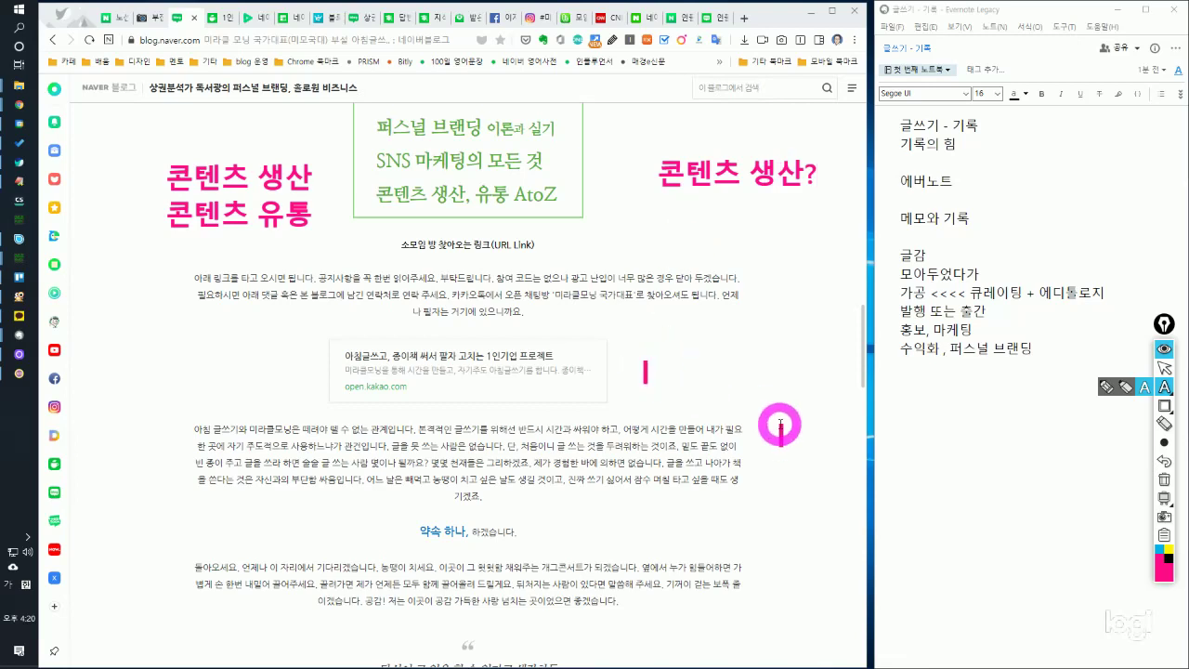
type("ㅋ콘텐츠 유ㅌ")
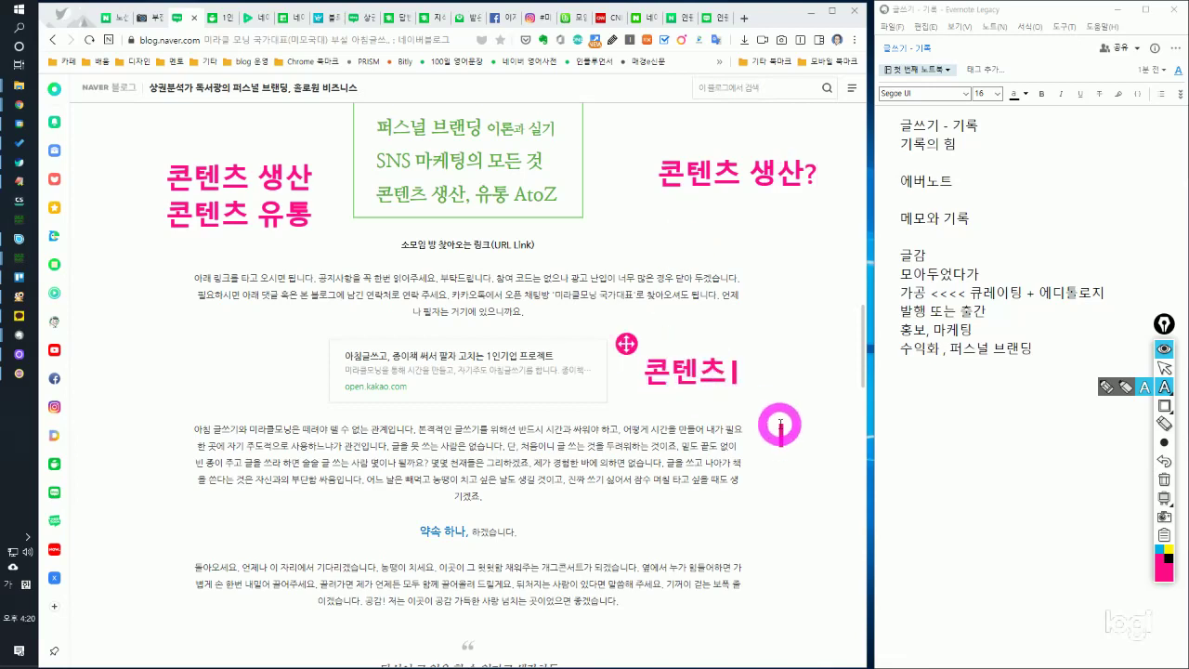
type("ㅗㅇ")
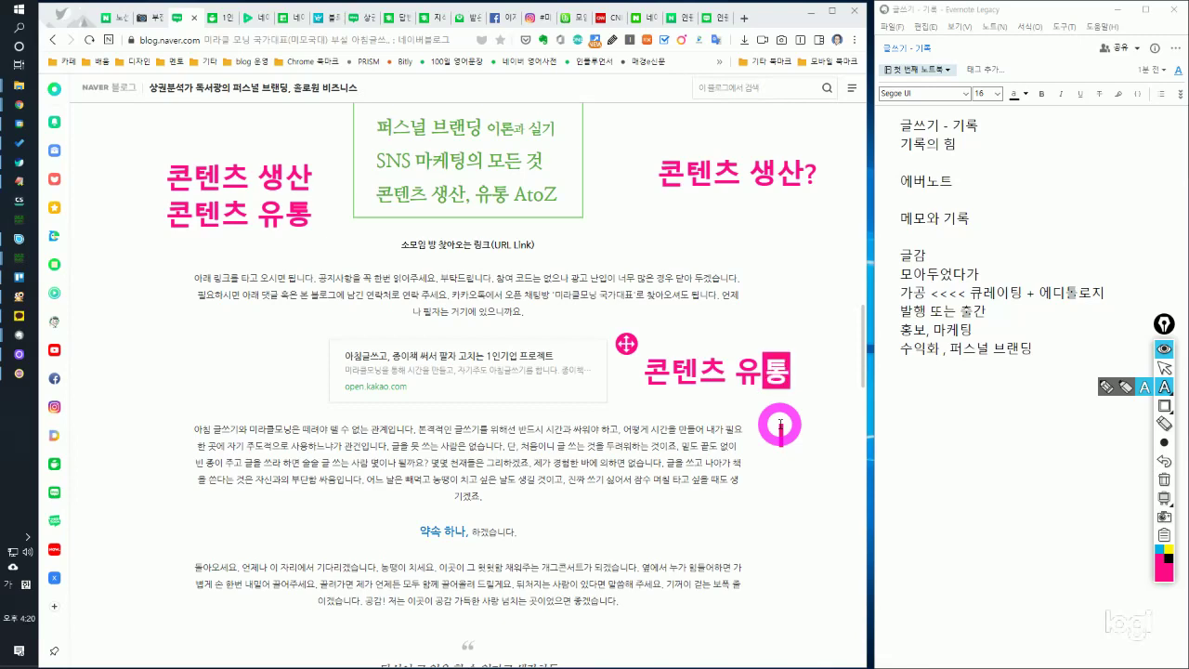
left_click(1164, 406)
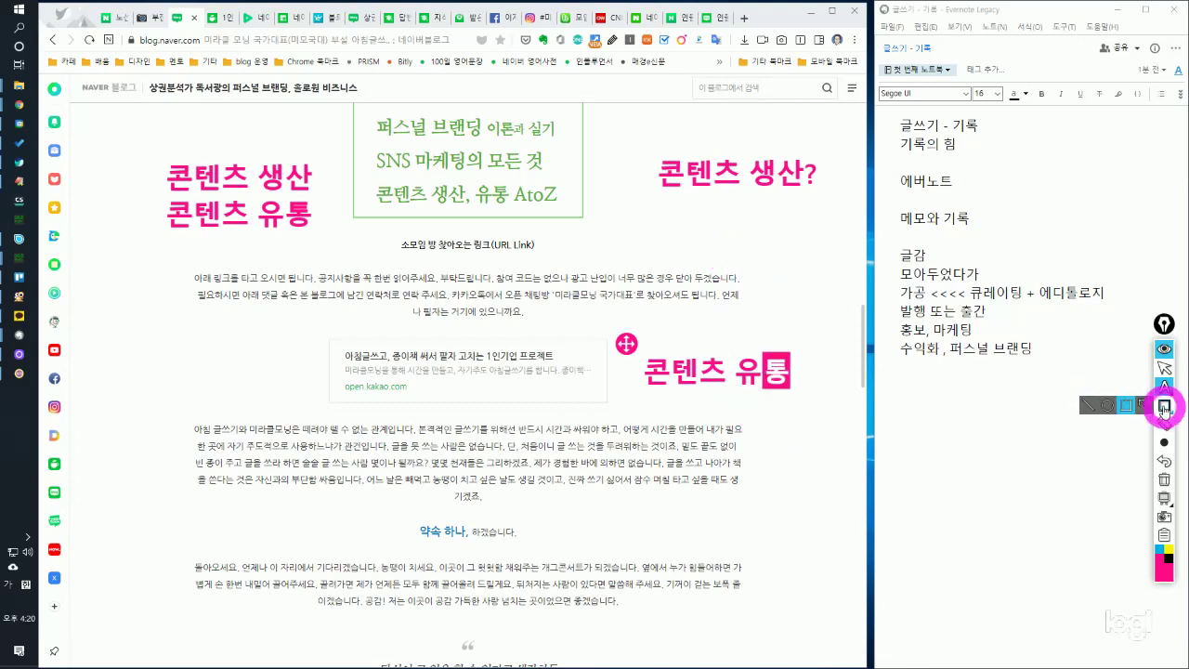
left_click_drag(839, 233, 616, 127)
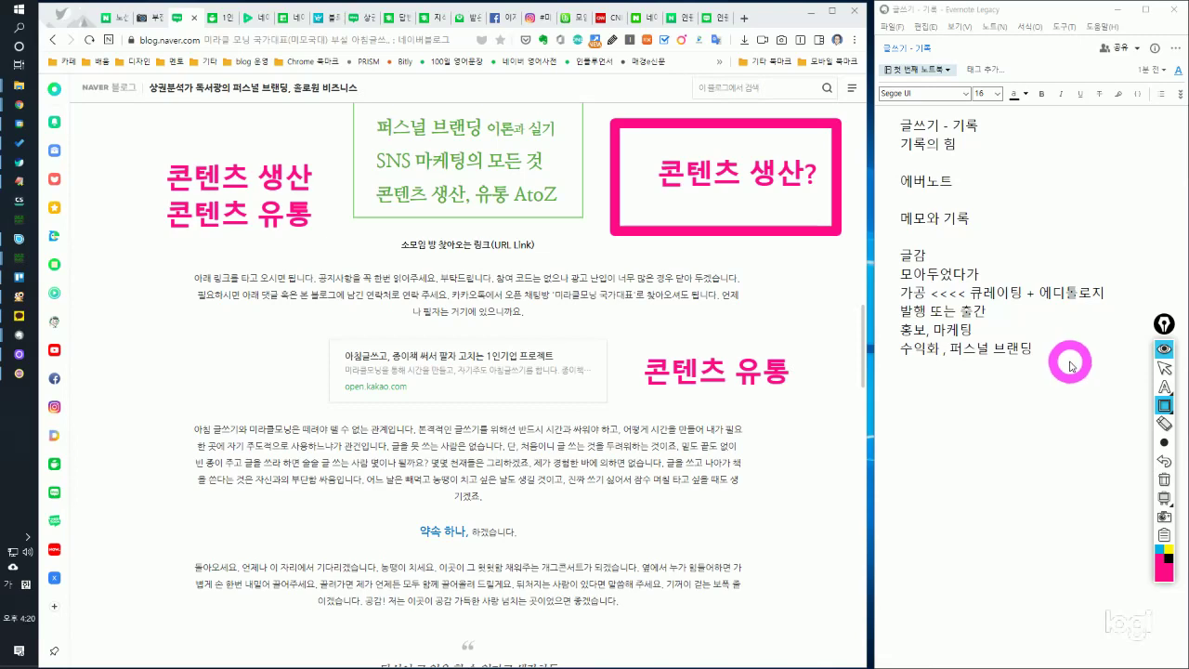
Write the annotation "글감 > 글의 원재료" and position it just above the "콘텐츠 유통" label beside the link card.
left_click(1164, 387)
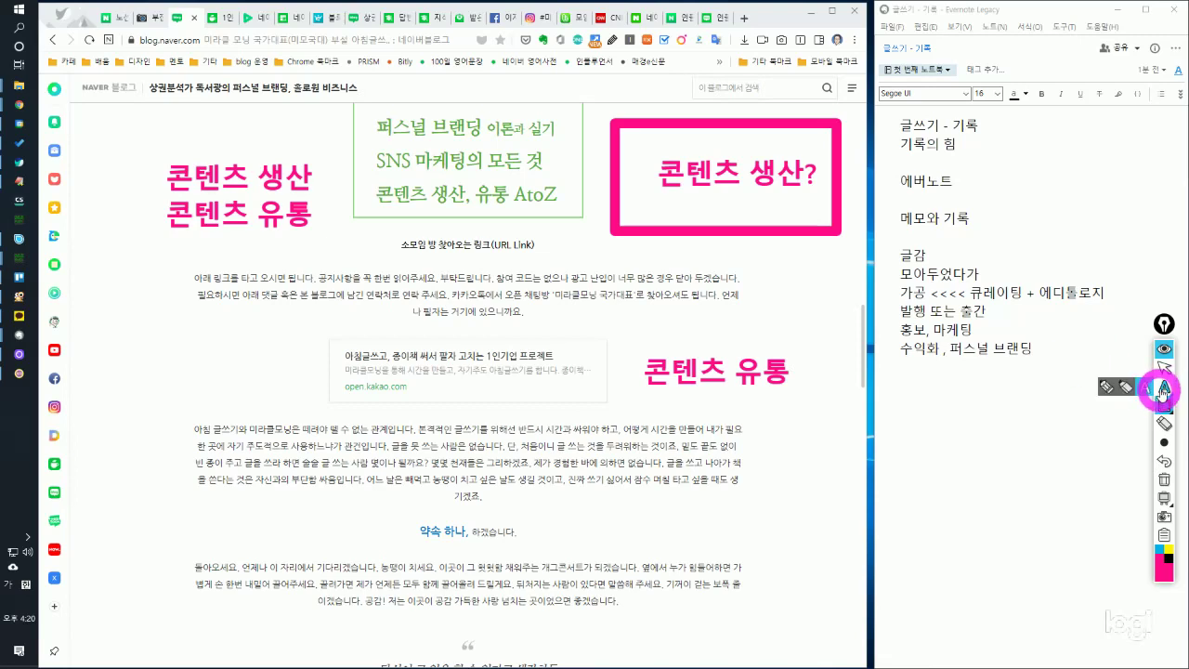
left_click(613, 279)
type("ㅋ")
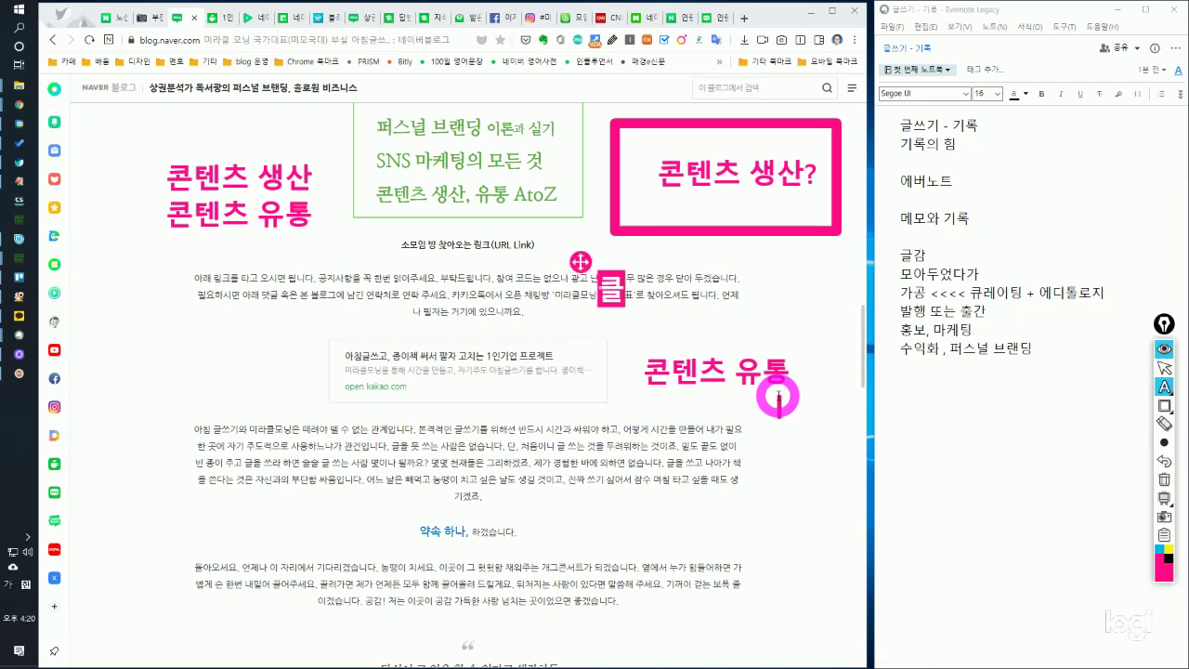
type("글감")
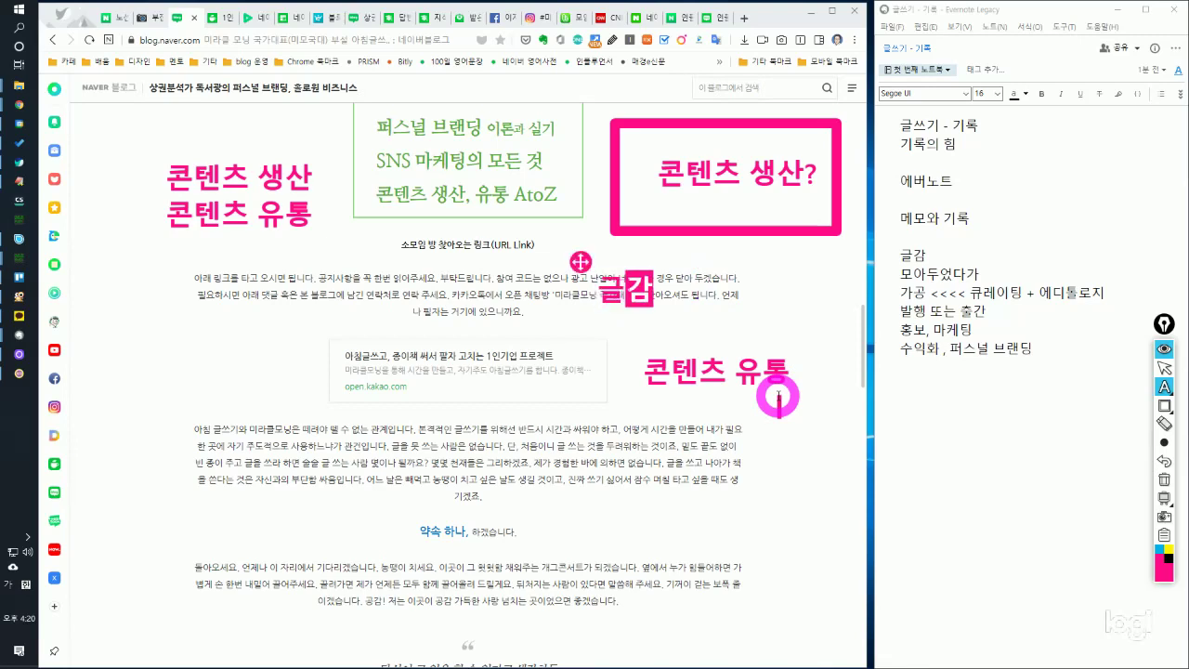
key("BackSpace")
key("BackSpace")
key("BackSpace")
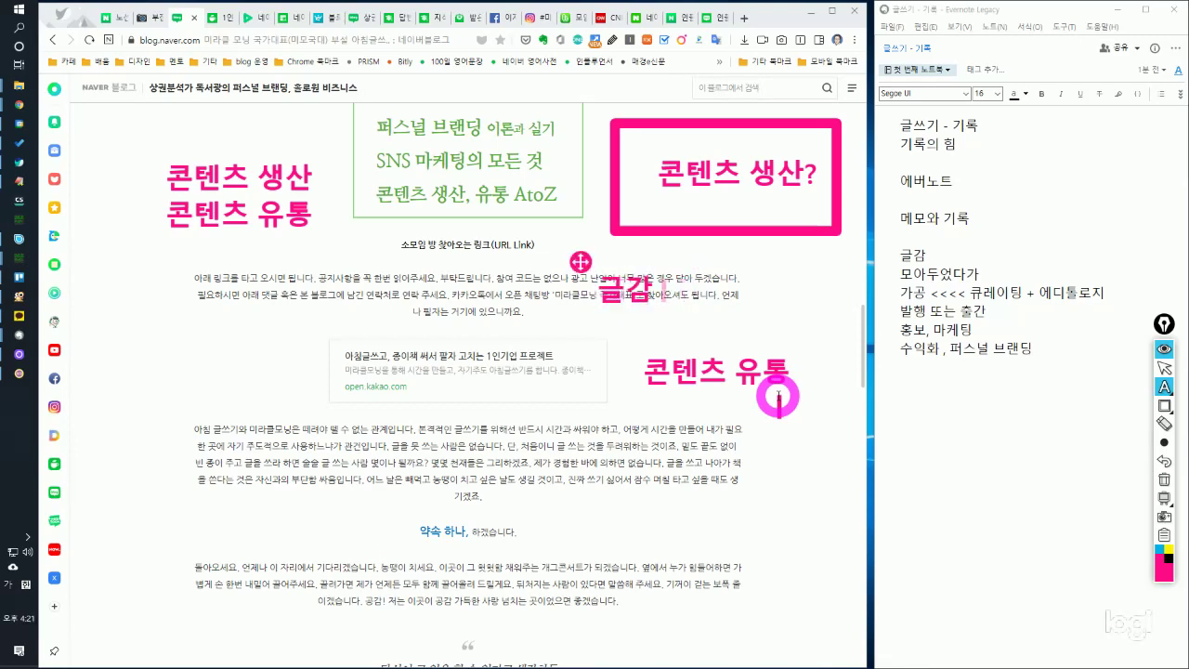
type(">ㄱ글의")
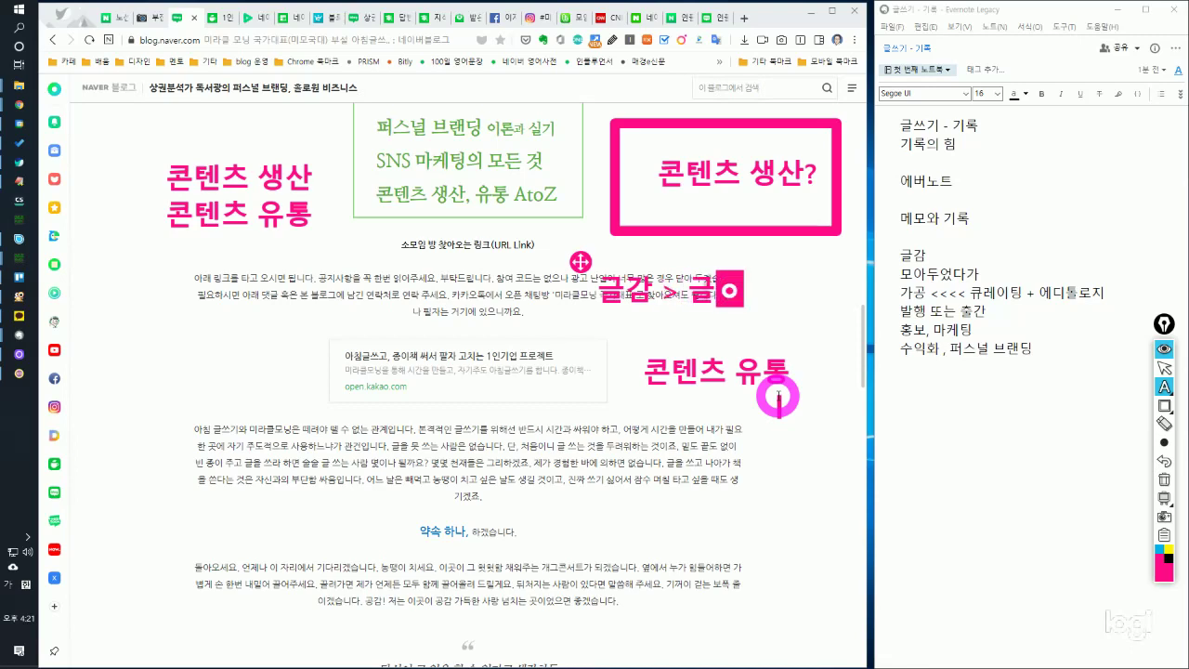
type(" 원재료")
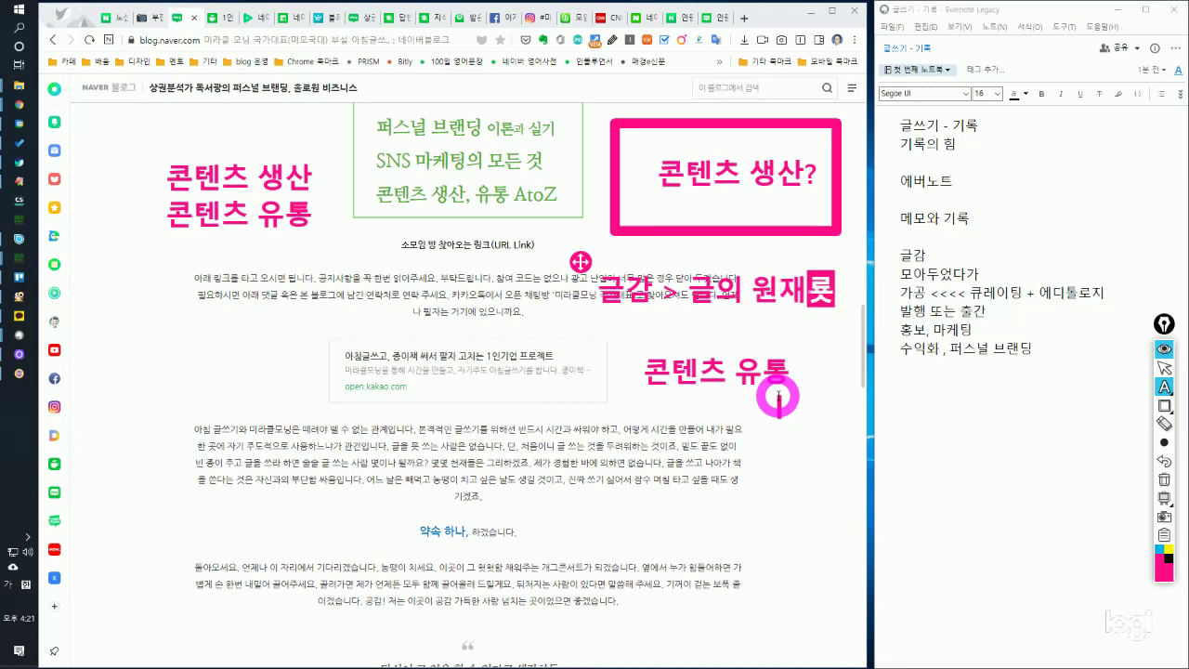
key("BackSpace")
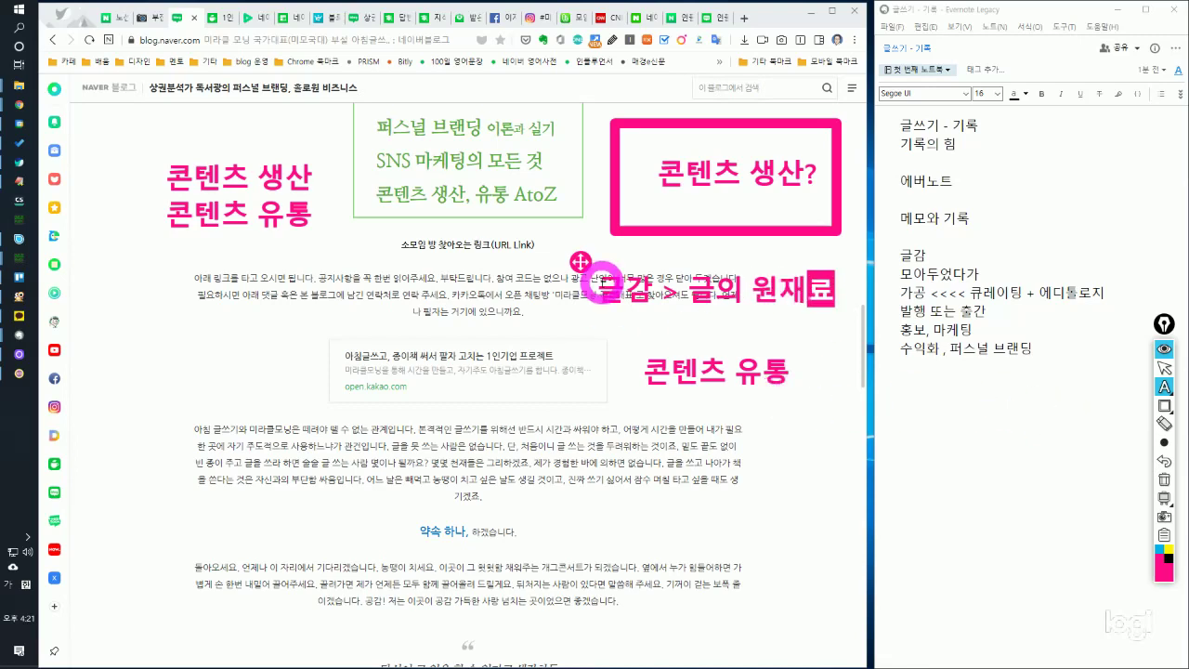
mouse_move(580, 261)
left_mouse_down()
mouse_move(567, 322)
mouse_move(559, 293)
left_mouse_up()
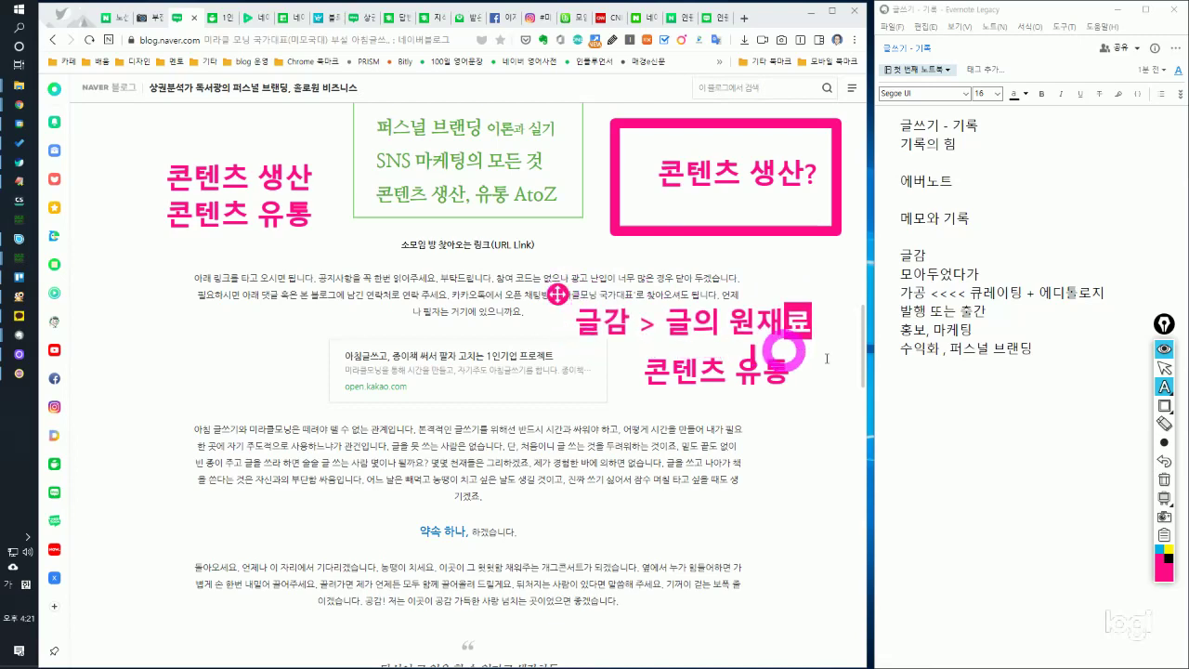
Clear all annotations from the post and write "콘텐츠 생산" with "콘텐츠 원재료" below it beside the green box.
left_click(1163, 365)
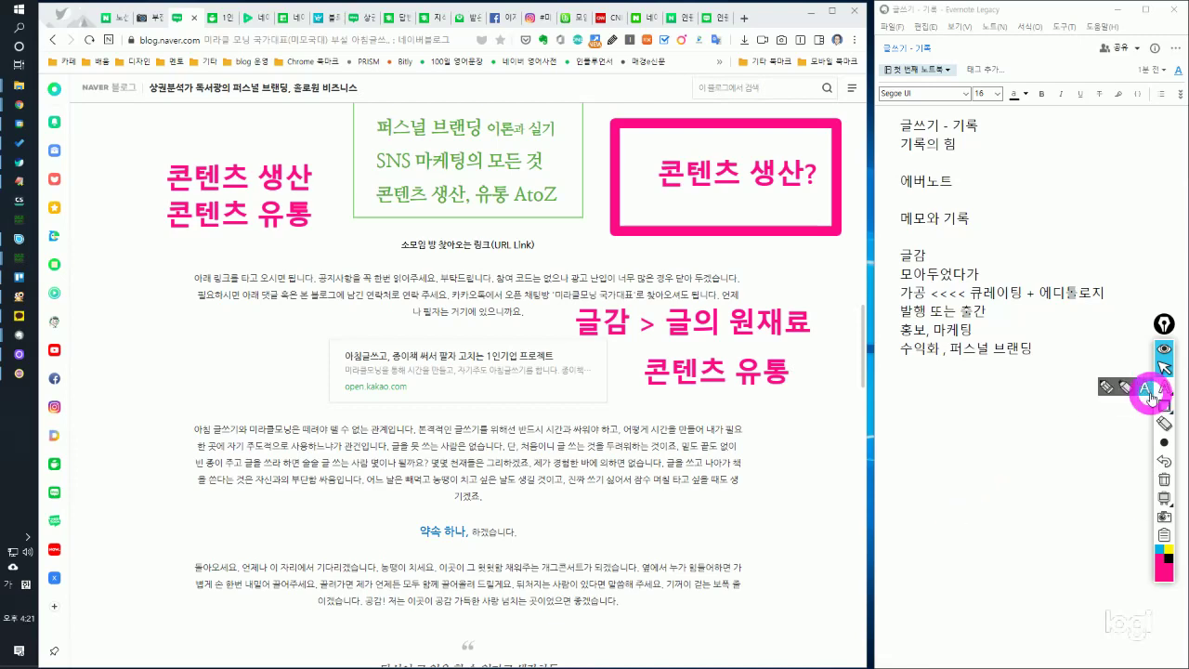
left_click(1174, 485)
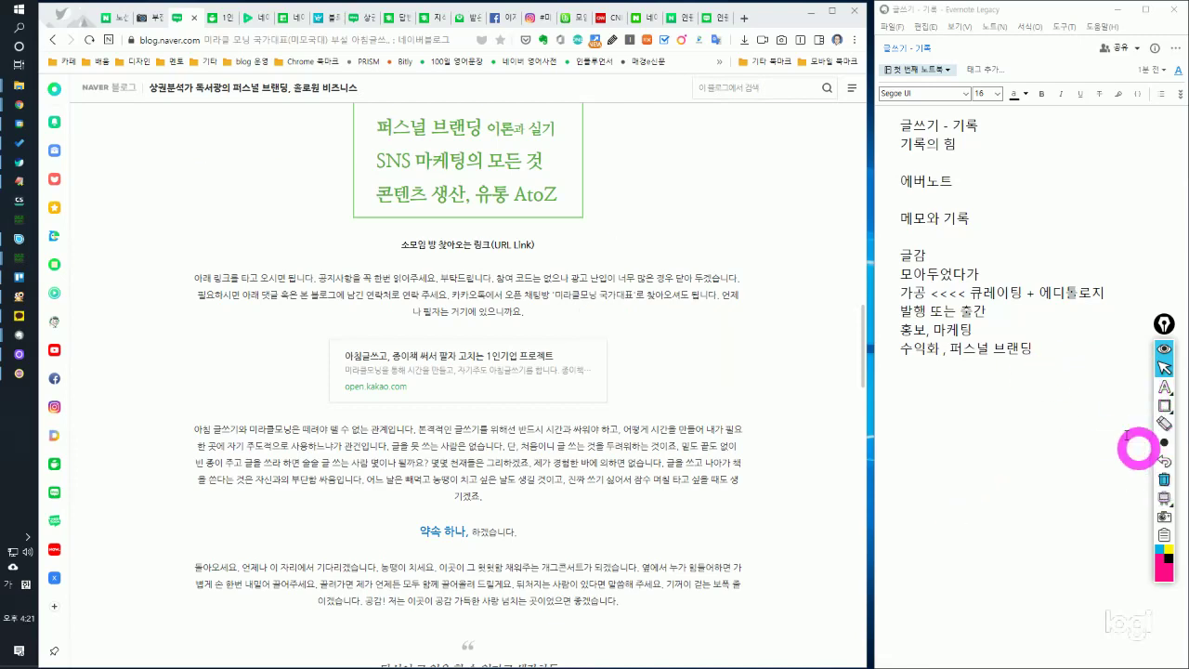
left_click(1164, 388)
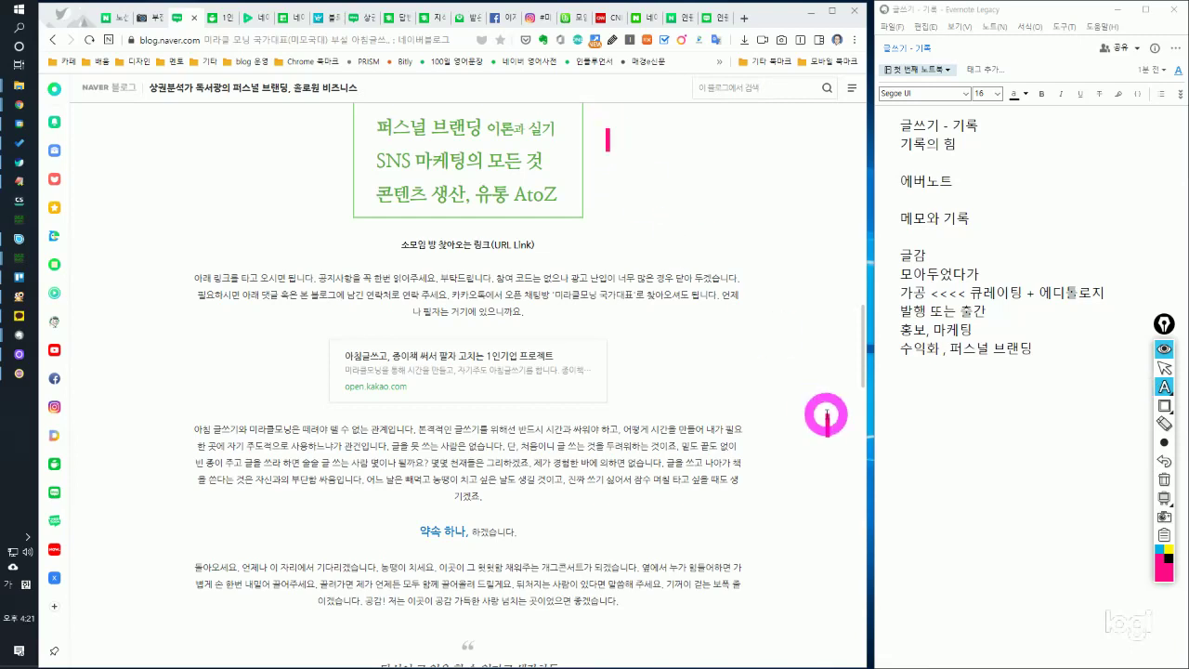
type("콘텐츠 새")
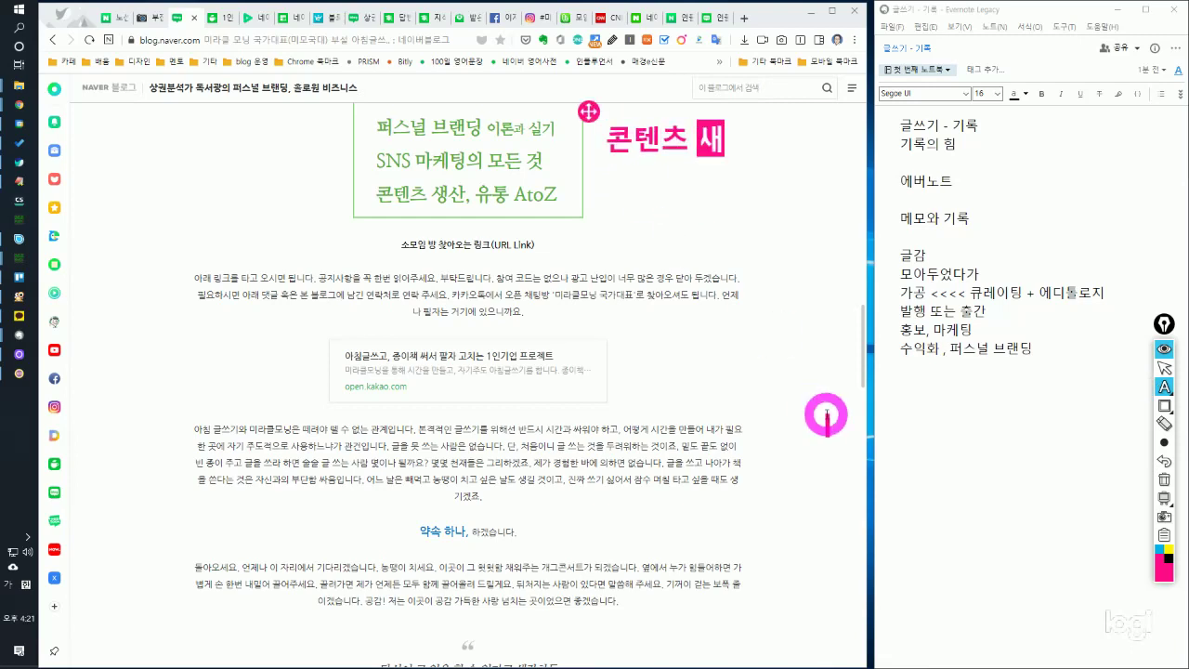
type("ㅇ산")
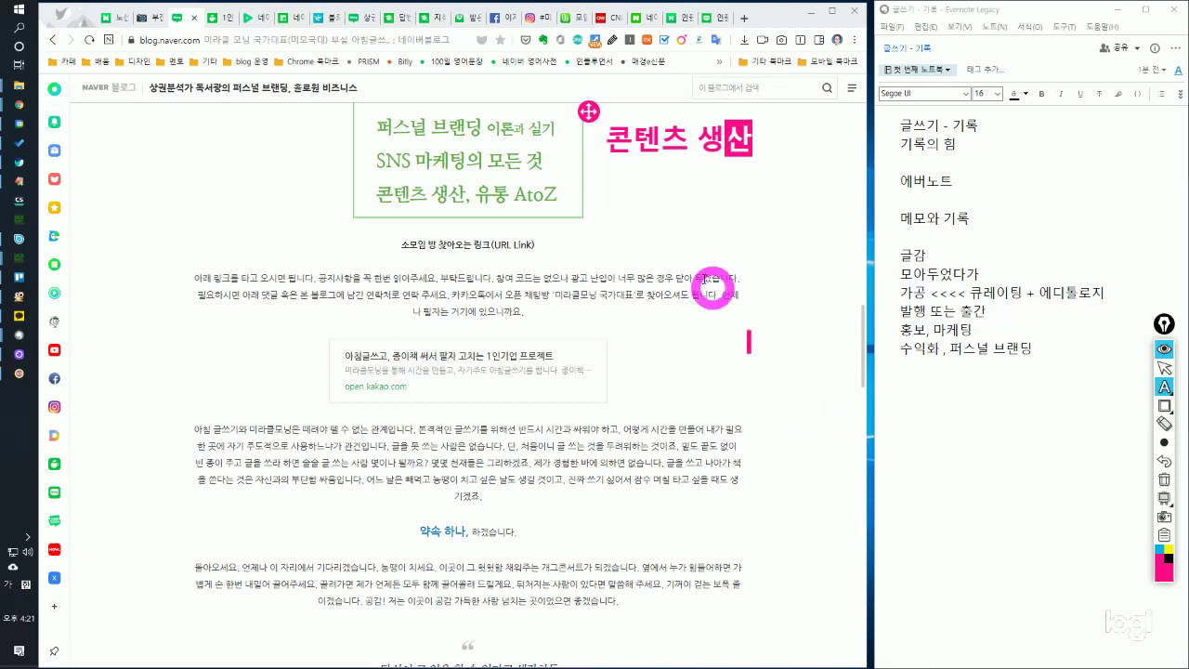
left_click(608, 195)
type("콘")
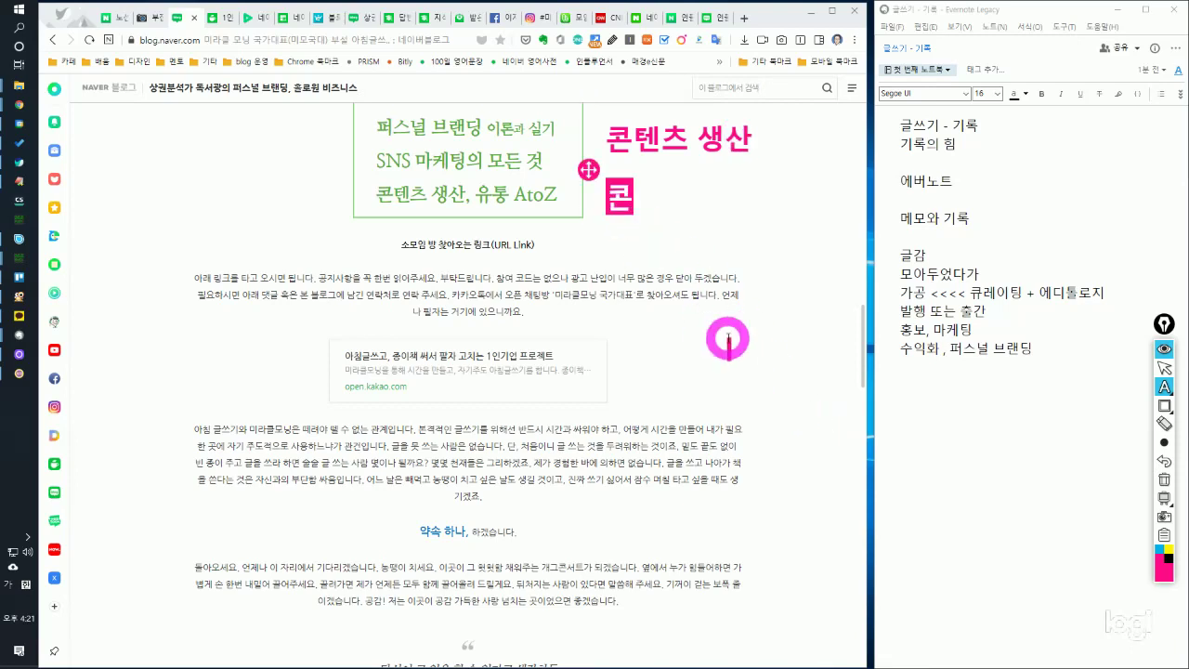
type("텐츠 우ㅓㄴ재료")
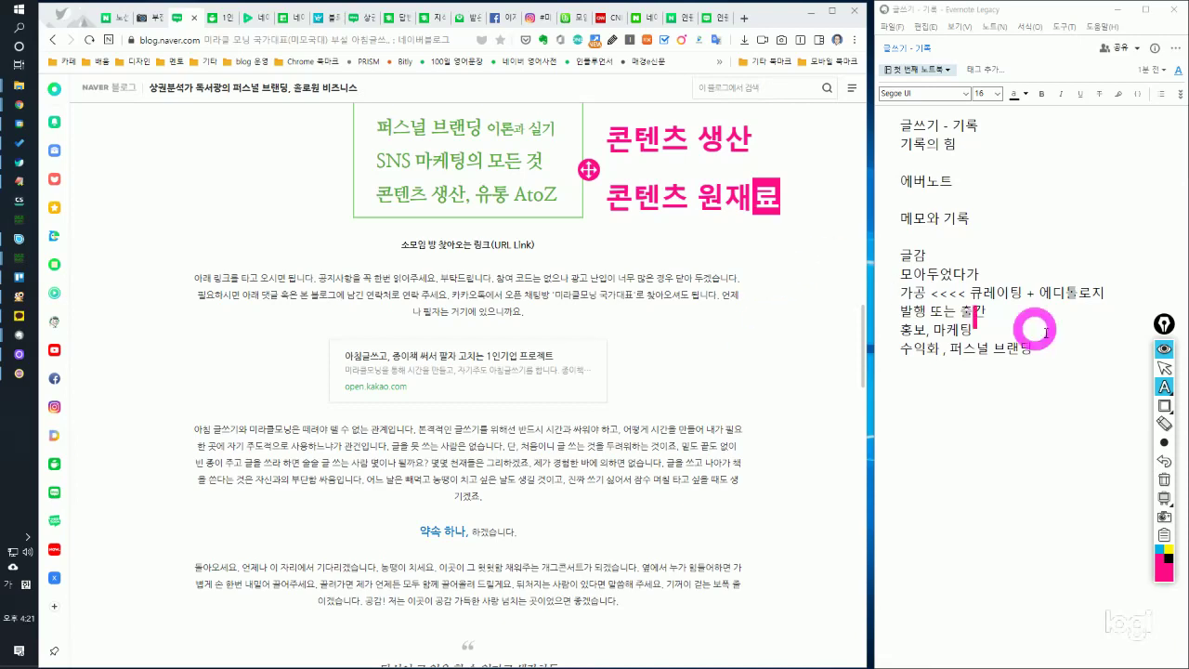
Frame the "콘텐츠 원재료" annotation with a pink rectangle.
left_click(1164, 367)
left_click(1165, 405)
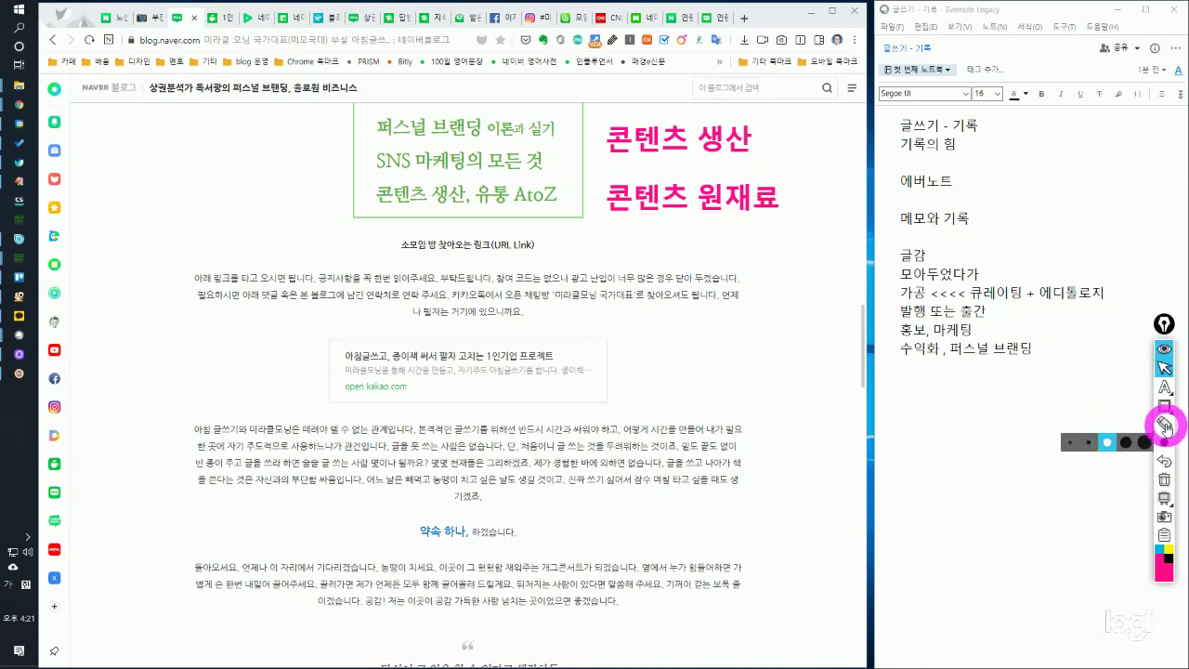
left_click_drag(802, 231, 570, 164)
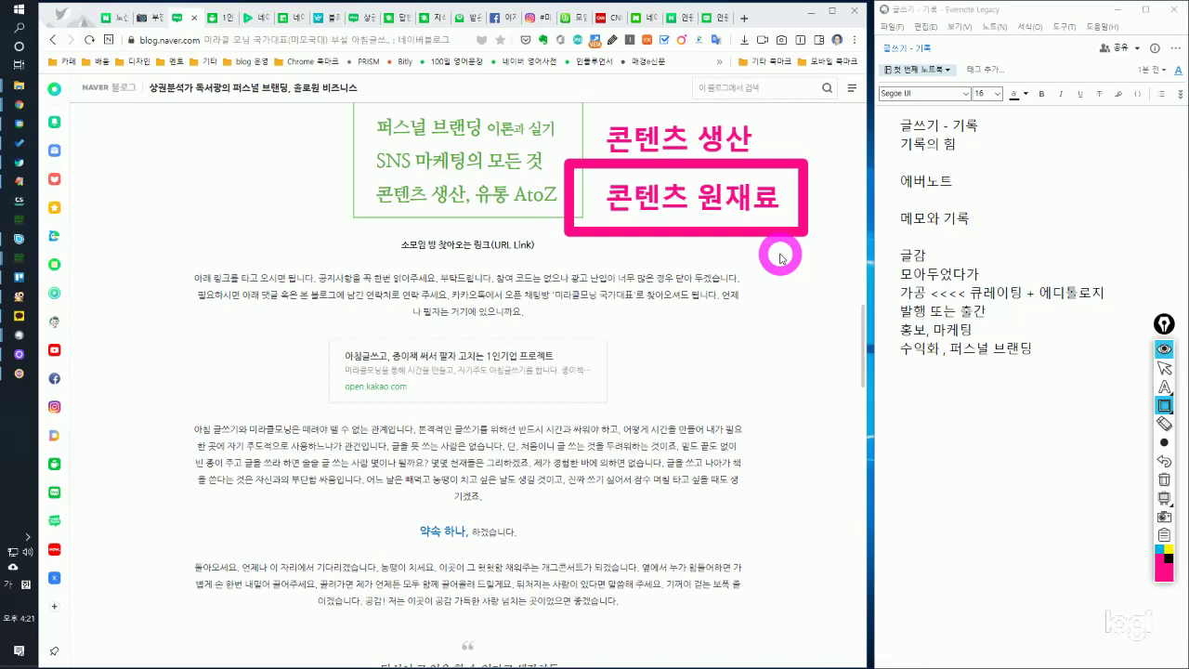
Write a text annotation beside the green box listing "독서 책", "신문", "잡지책" and "도서관" on separate lines.
left_click(1164, 387)
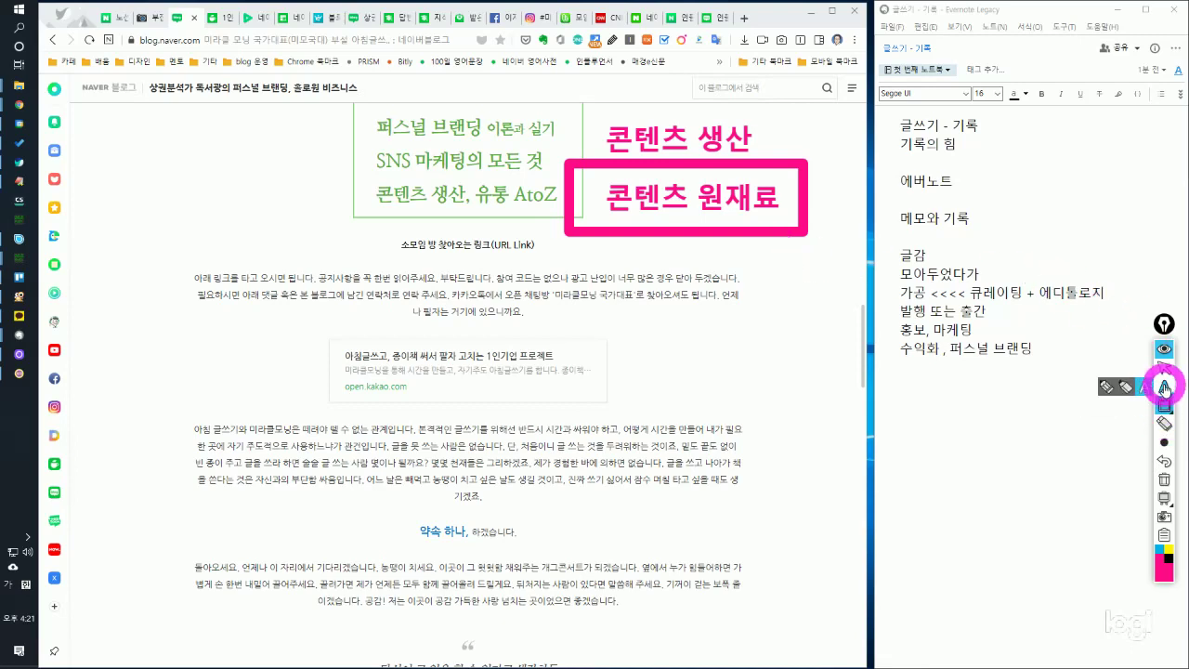
left_click(1164, 387)
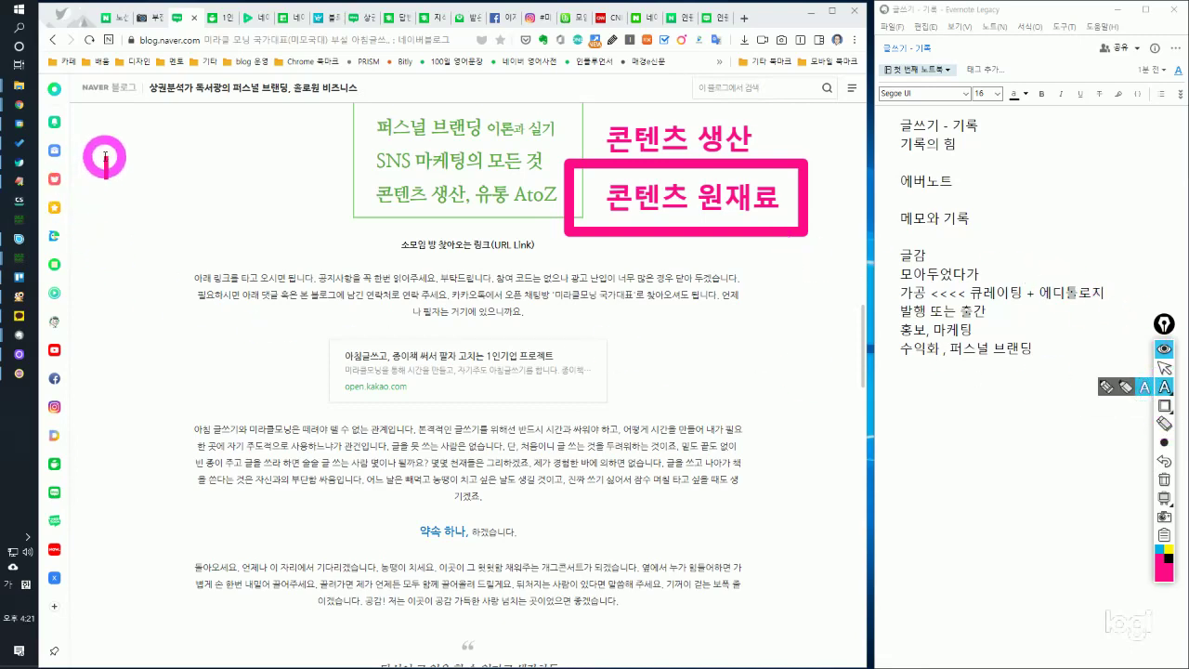
left_click(349, 368)
type("독서 채")
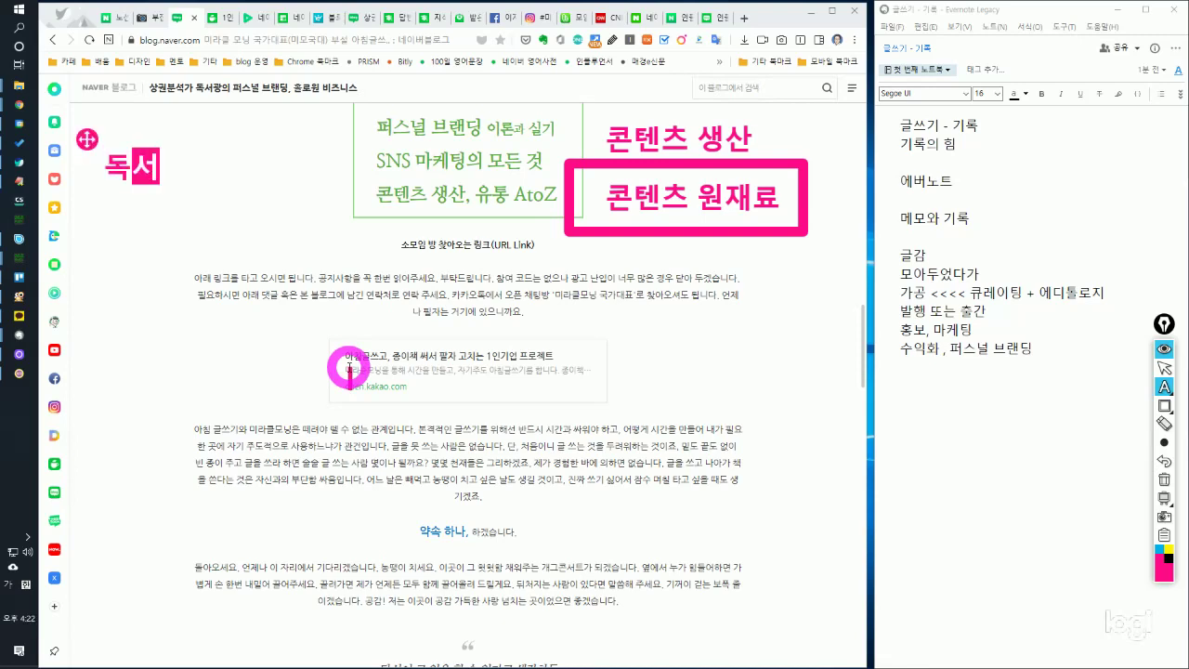
key("Return")
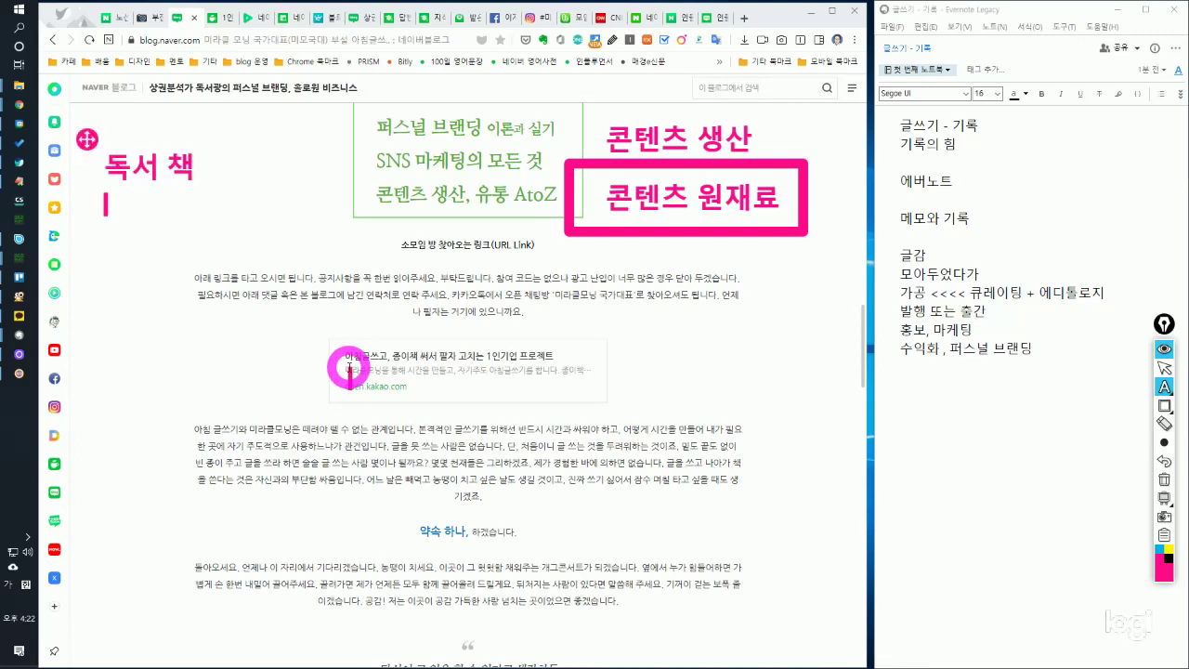
type("신문")
key("Return")
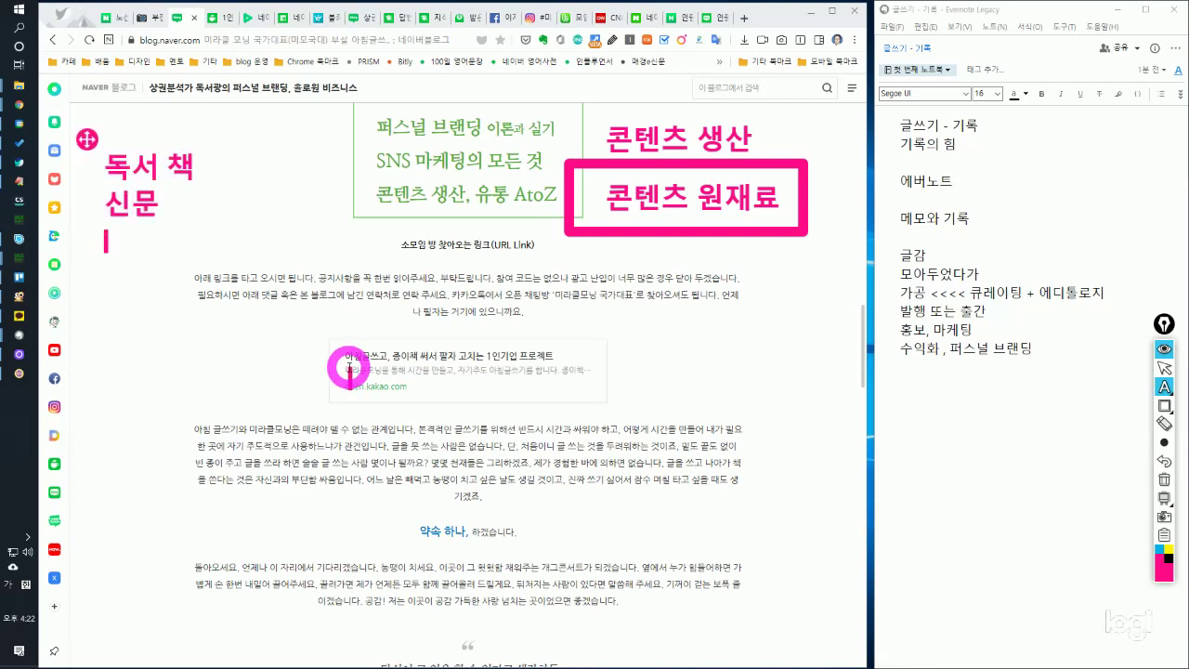
type("잡지책")
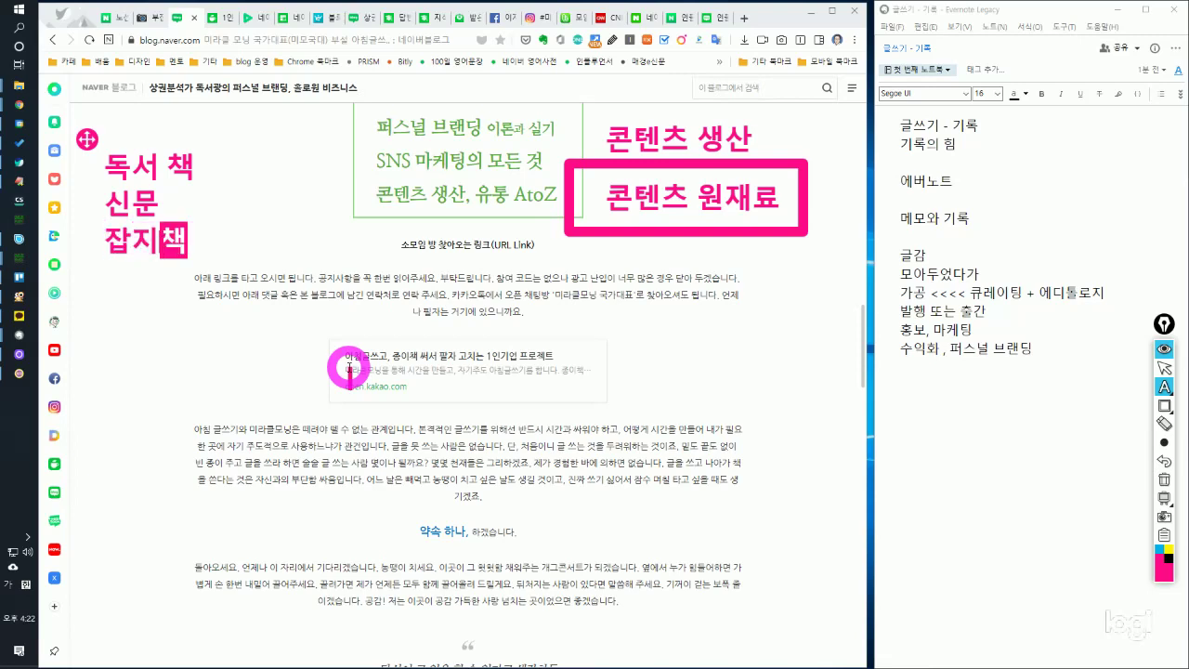
key("Return")
type("도서관")
key("Return")
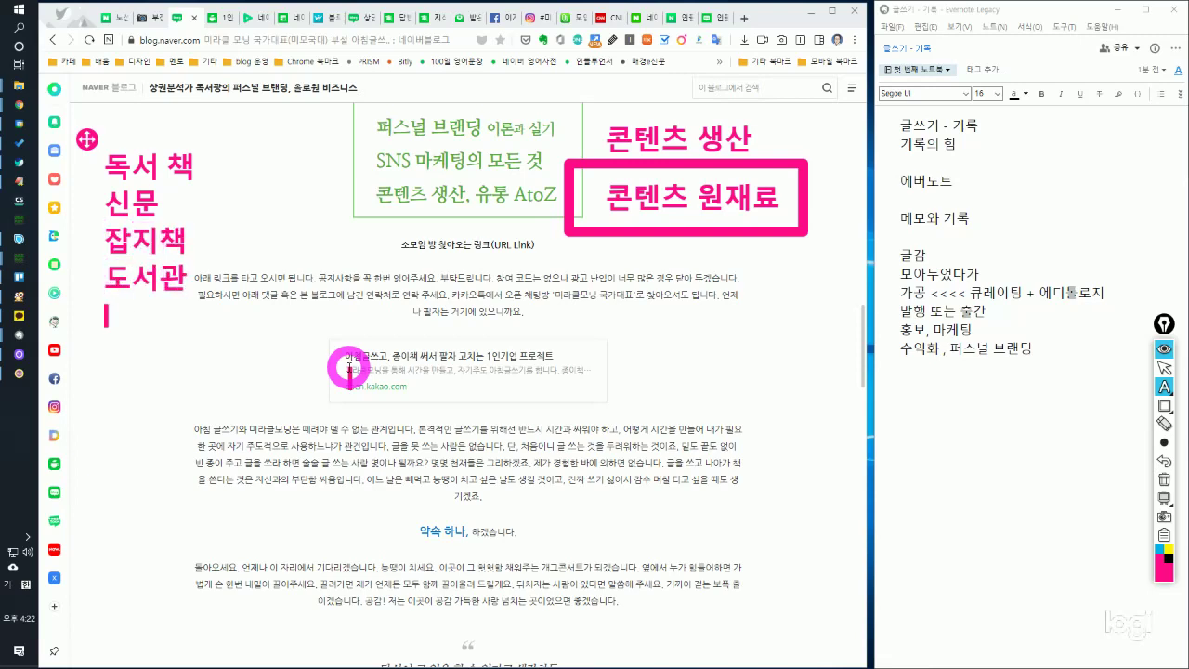
Extend the list annotation below "도서관" with the lines "영화", "인터넷 웹" and "타인의 블로그".
type("ㅇ영화")
key("Return")
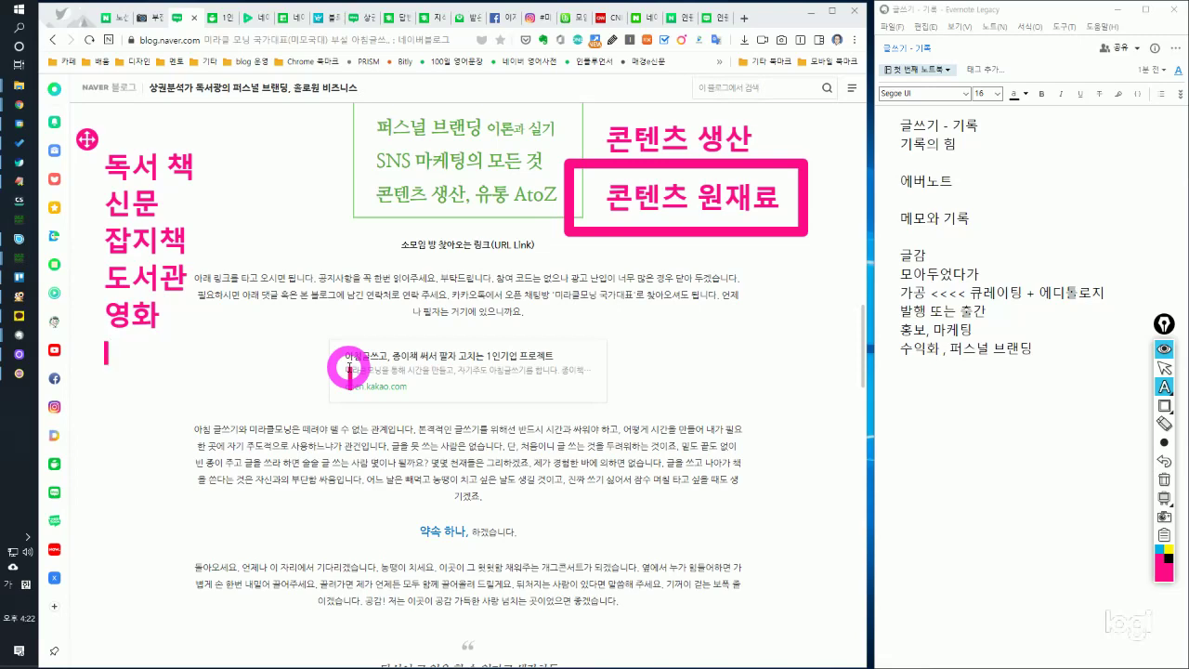
type("인터넷ㅇ")
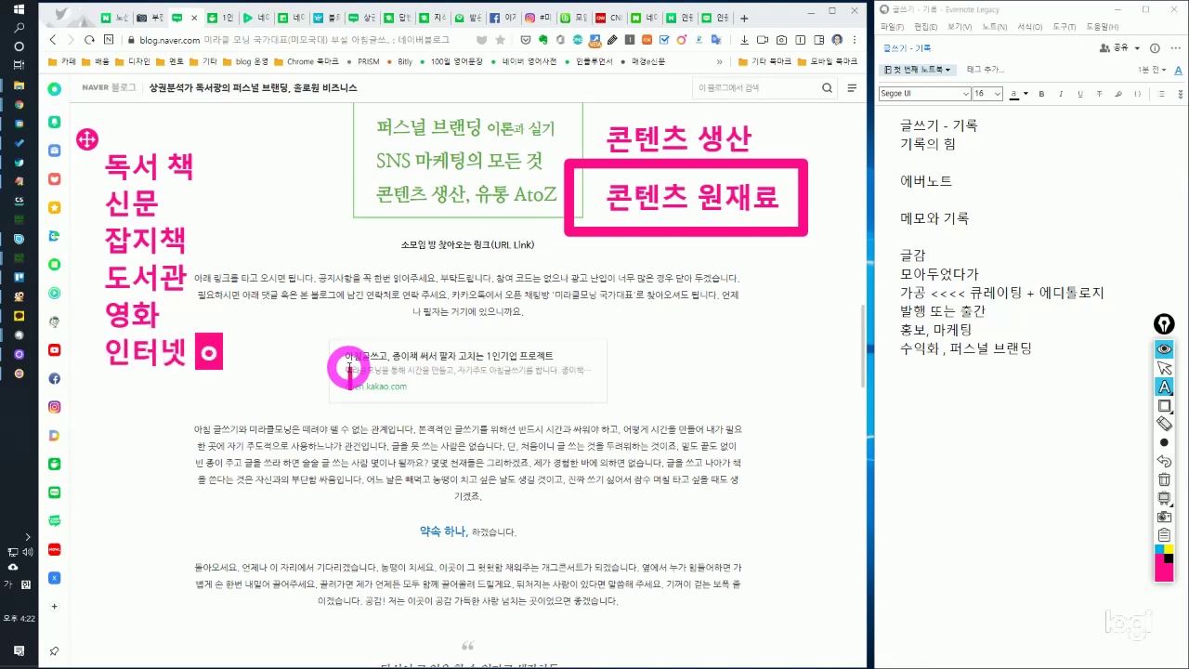
type("웹")
key("Return")
type("타인의")
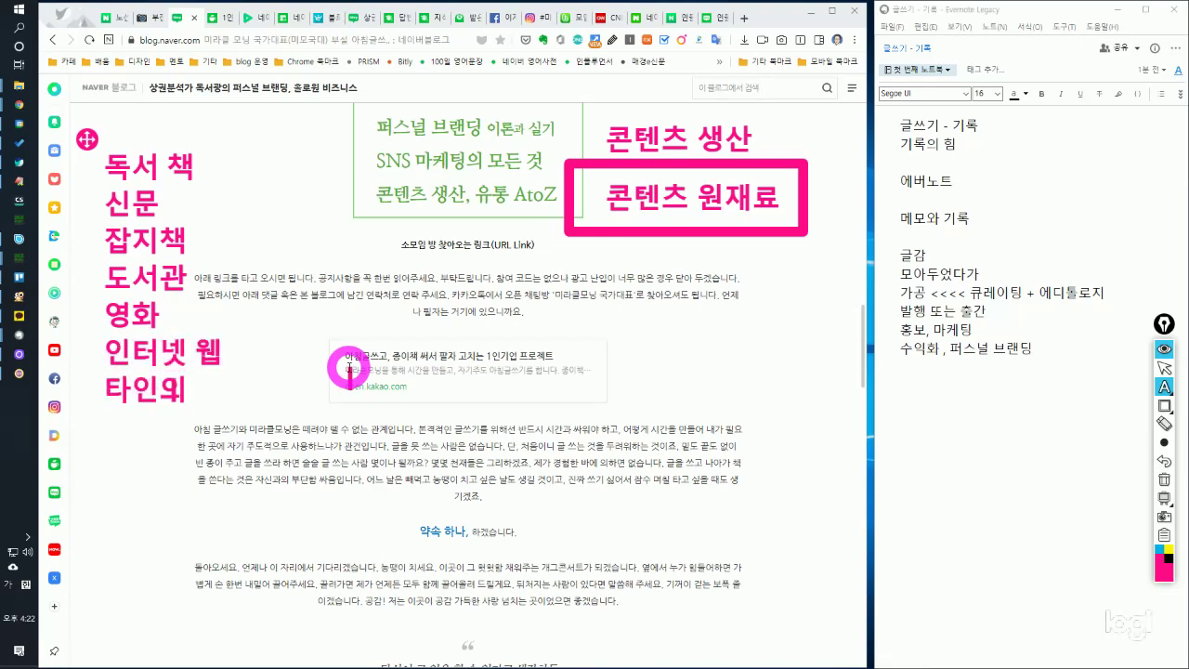
type(" 블로그")
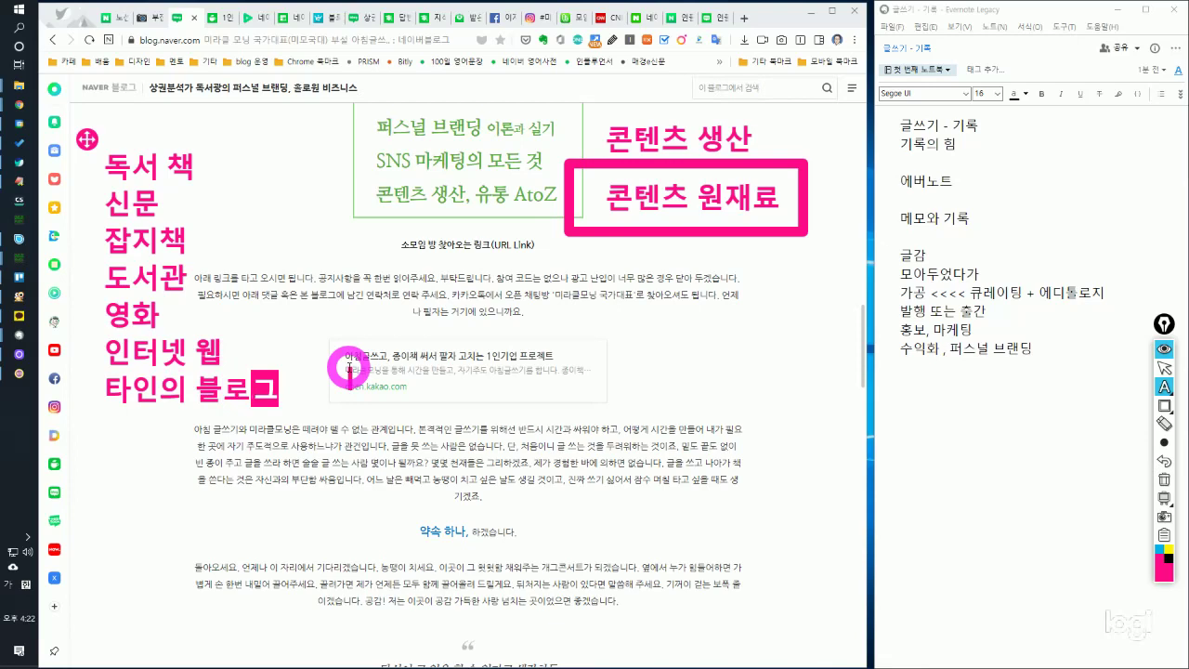
Frame the list of sources with a pink rectangle and draw an arrow from it to the framed "콘텐츠 원재료".
left_click(1164, 406)
left_click_drag(84, 123, 307, 445)
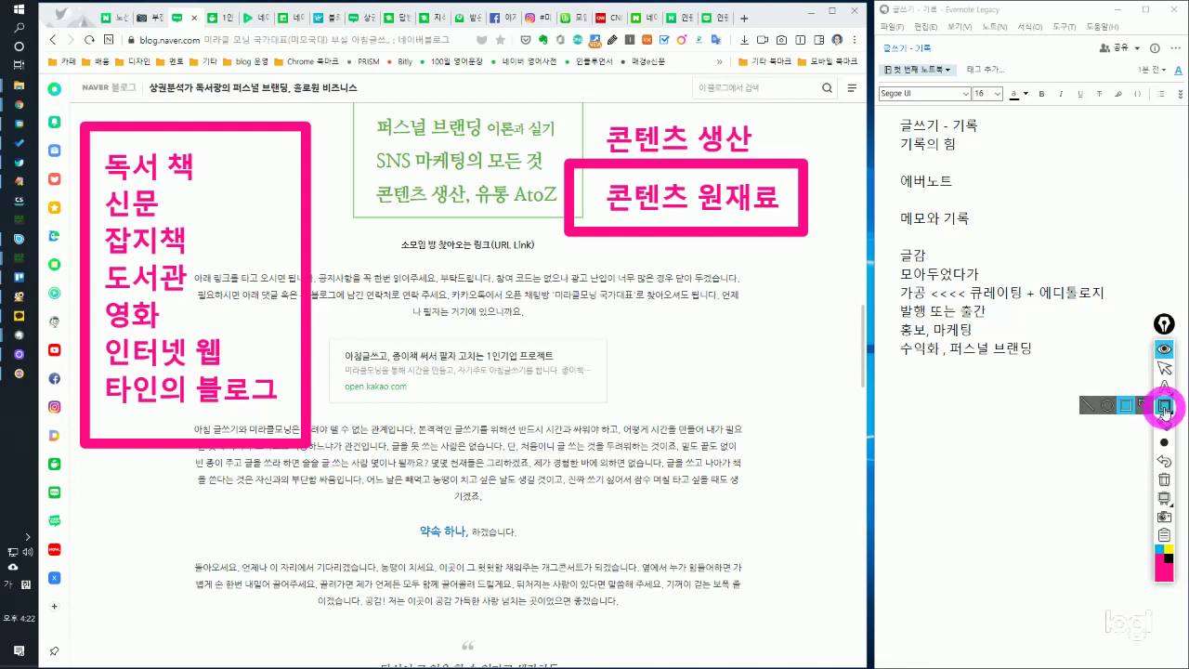
left_click(1143, 405)
left_click_drag(321, 200, 570, 201)
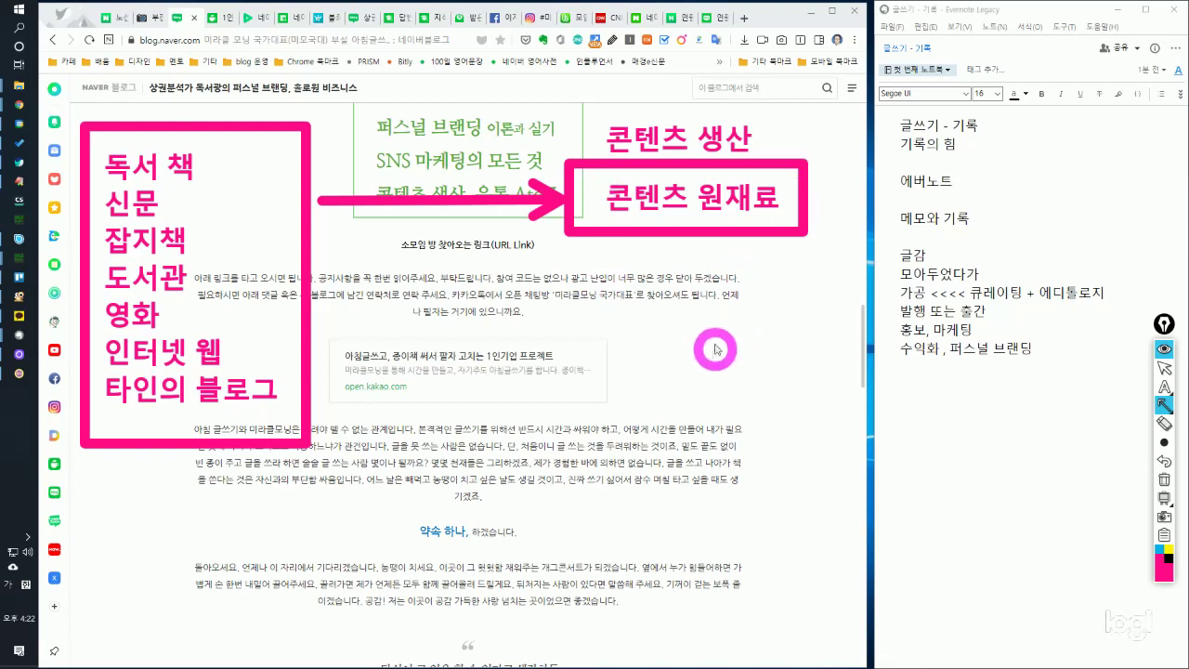
Draw a downward arrow from the "콘텐츠 원재료" frame and write "어디에 모아야???" below its tip.
left_click(1164, 386)
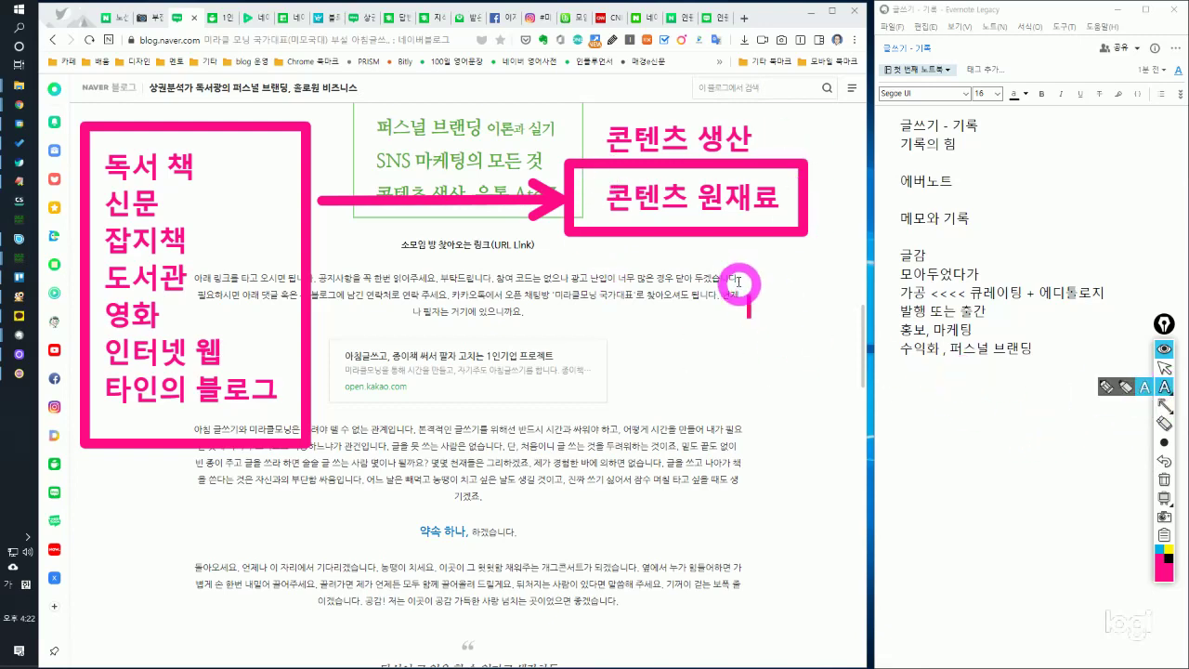
left_click(1164, 406)
left_click_drag(662, 246, 663, 358)
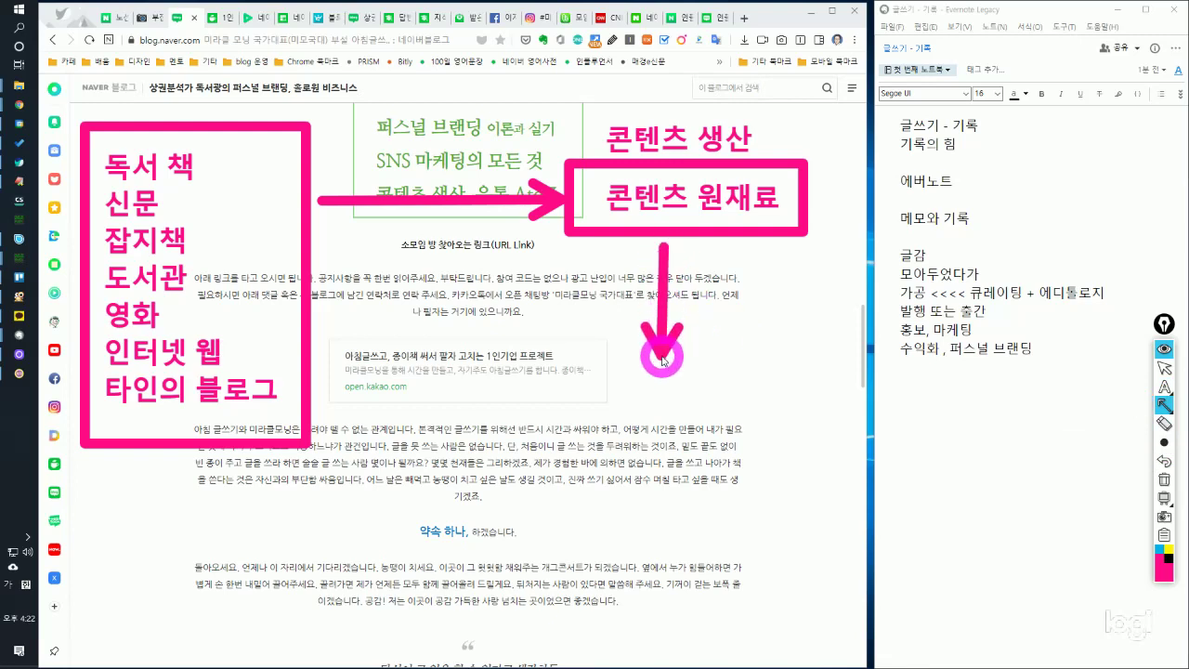
left_click(1164, 386)
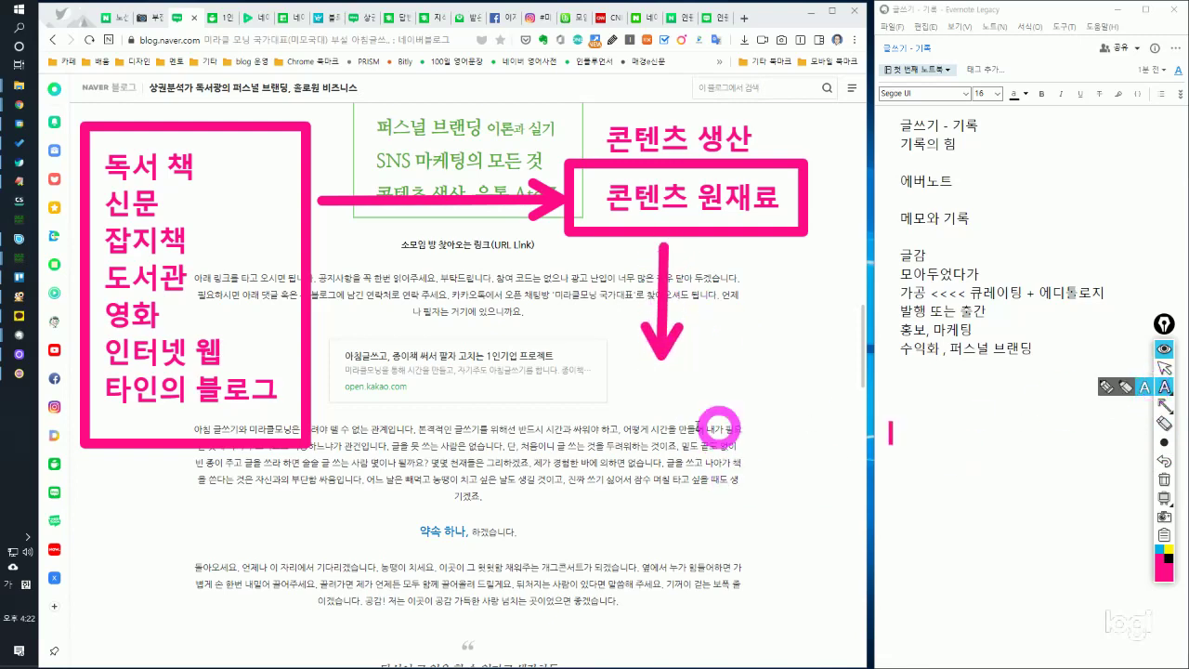
left_click(587, 409)
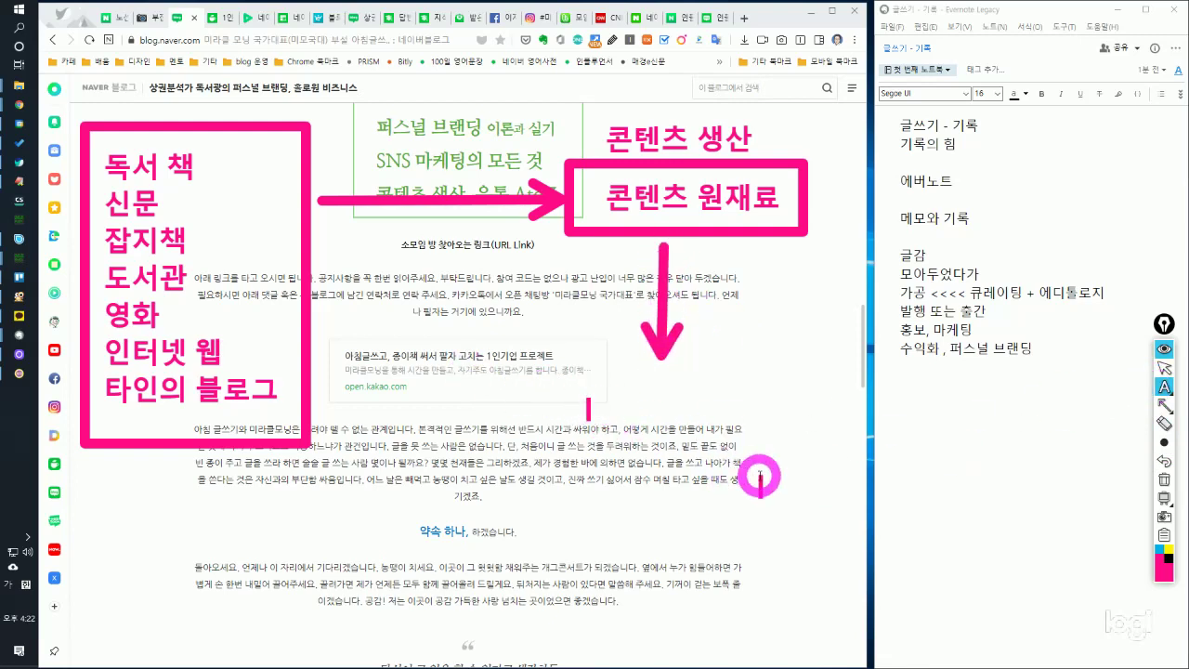
type("어디")
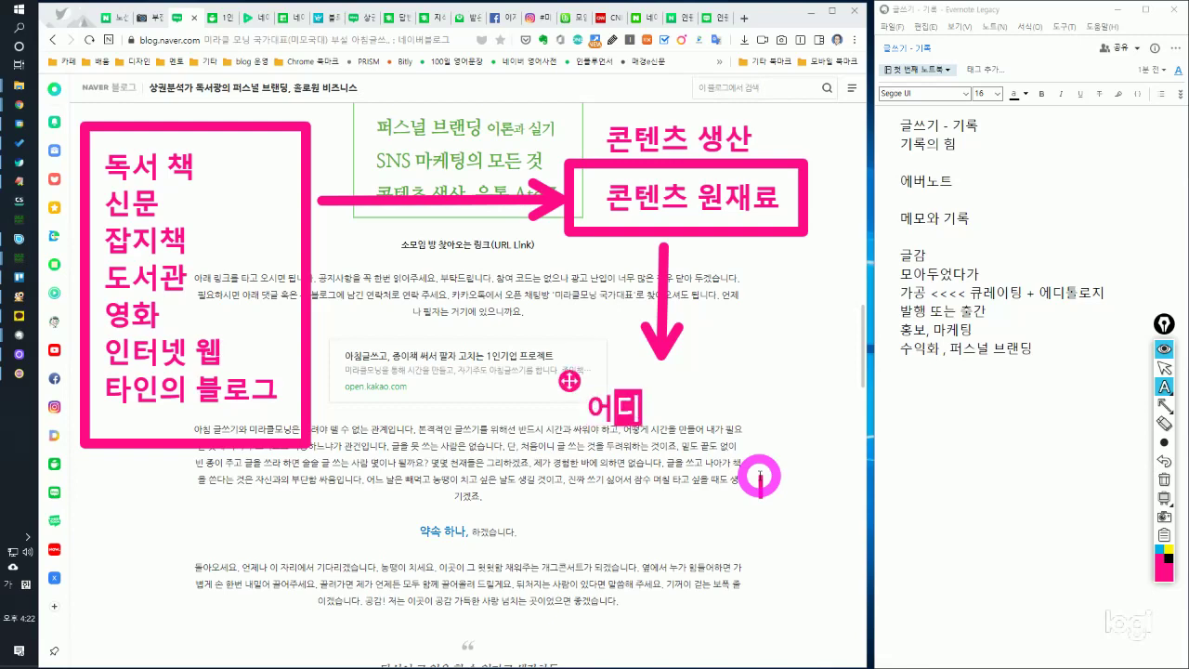
type("에 모아요")
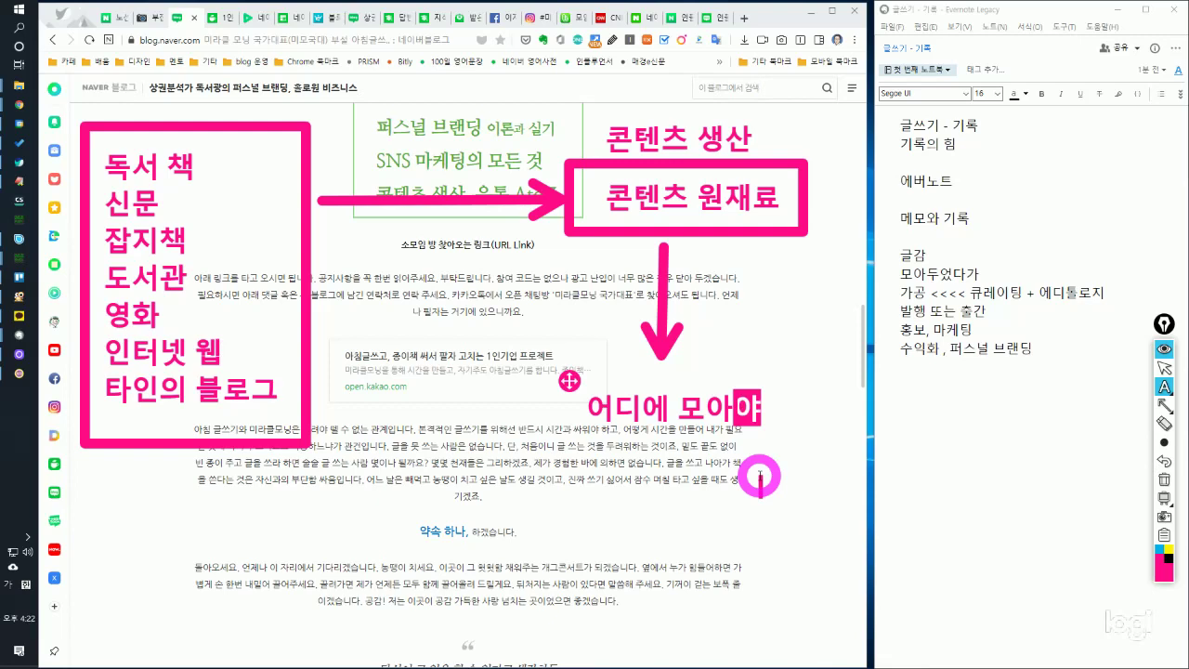
type("???!")
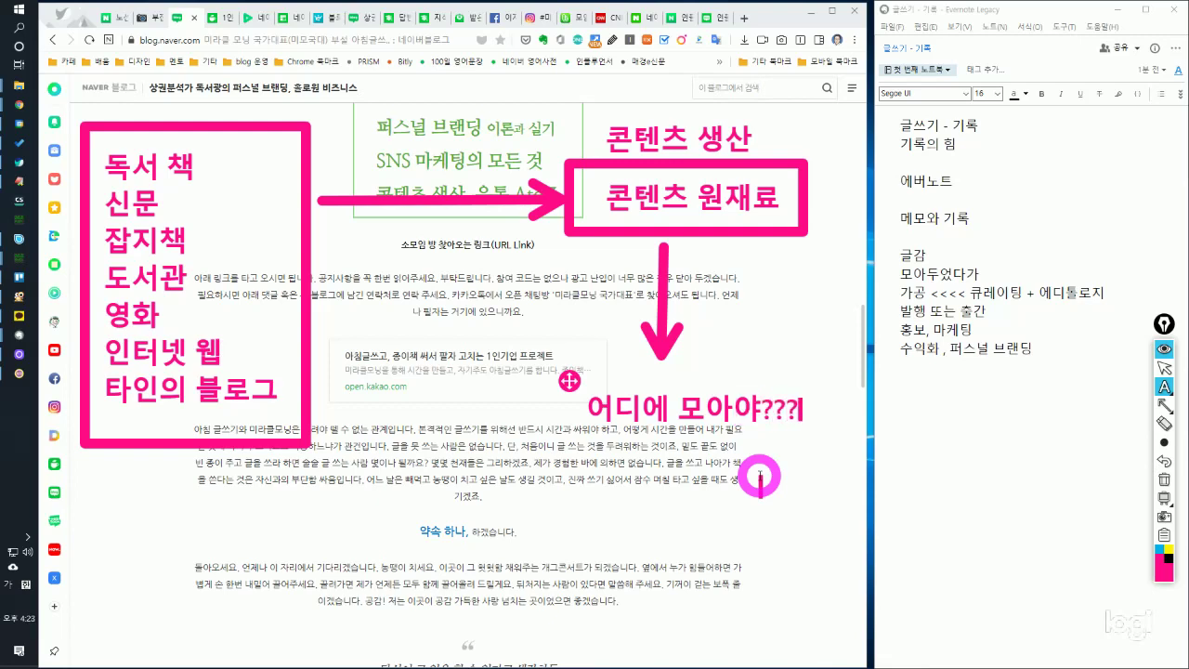
Frame the "어디에 모아야???" annotation with a pink rectangle.
left_click(1164, 405)
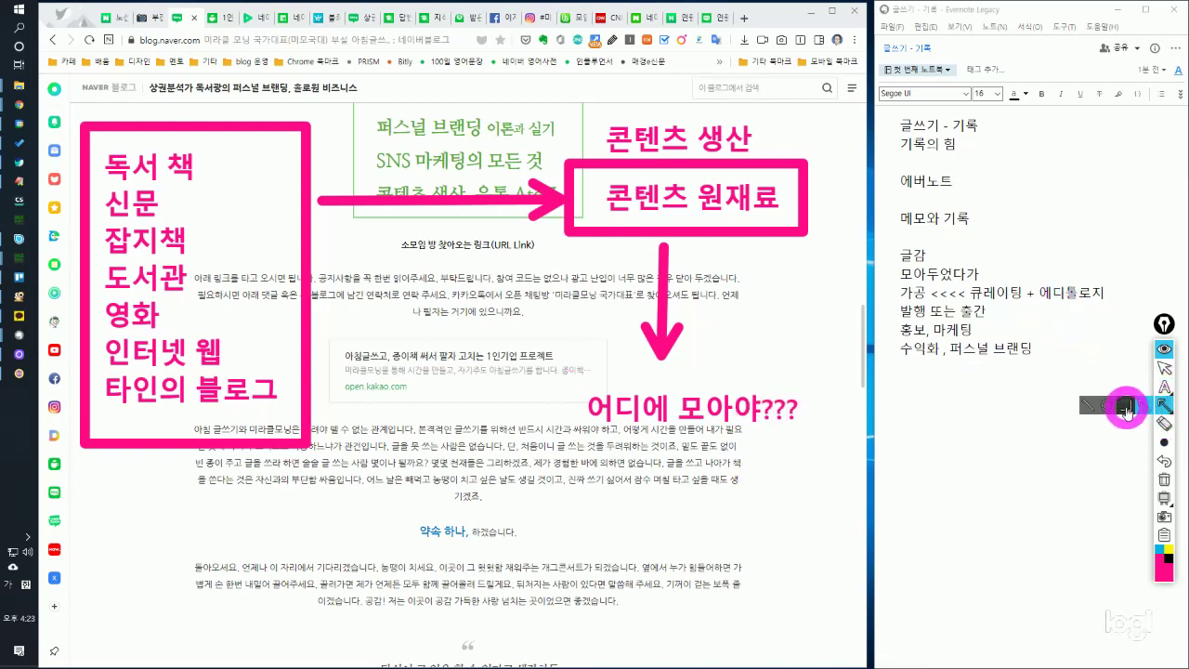
left_click(1125, 405)
mouse_move(518, 372)
left_mouse_down()
mouse_move(836, 444)
mouse_move(839, 459)
left_mouse_up()
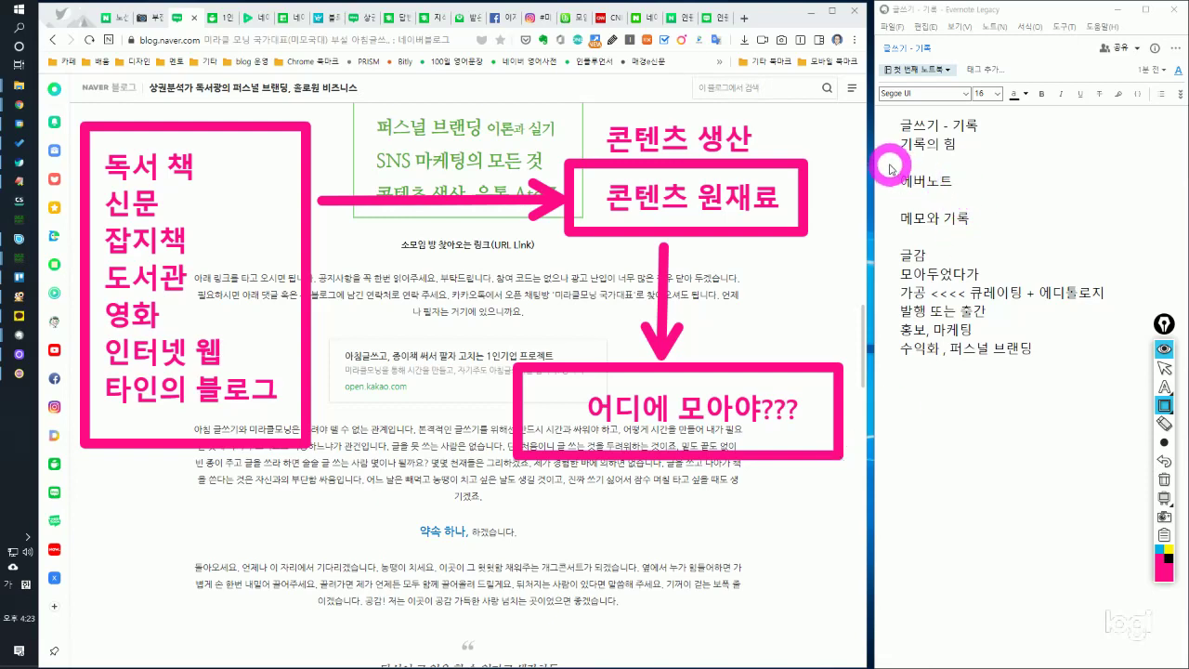
Frame the word "에버노트" in the Evernote note and draw an arrow to it from the "어디에 모아야???" frame.
left_click(1164, 406)
left_click(1125, 403)
left_click_drag(883, 152, 1001, 212)
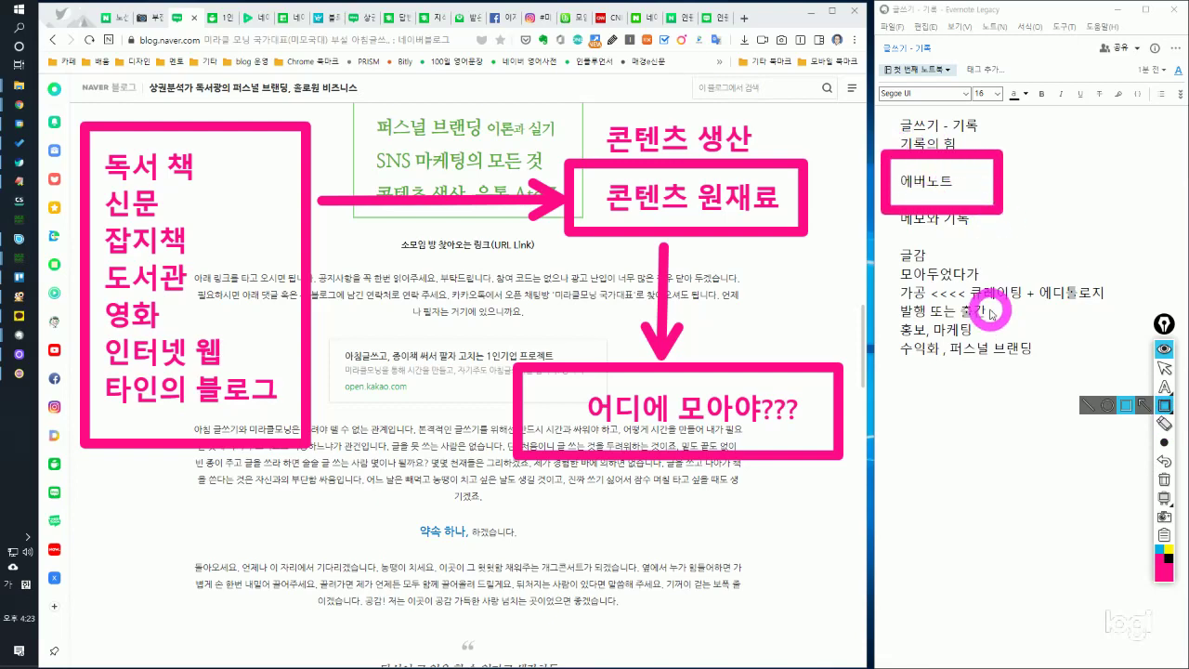
left_click(1166, 387)
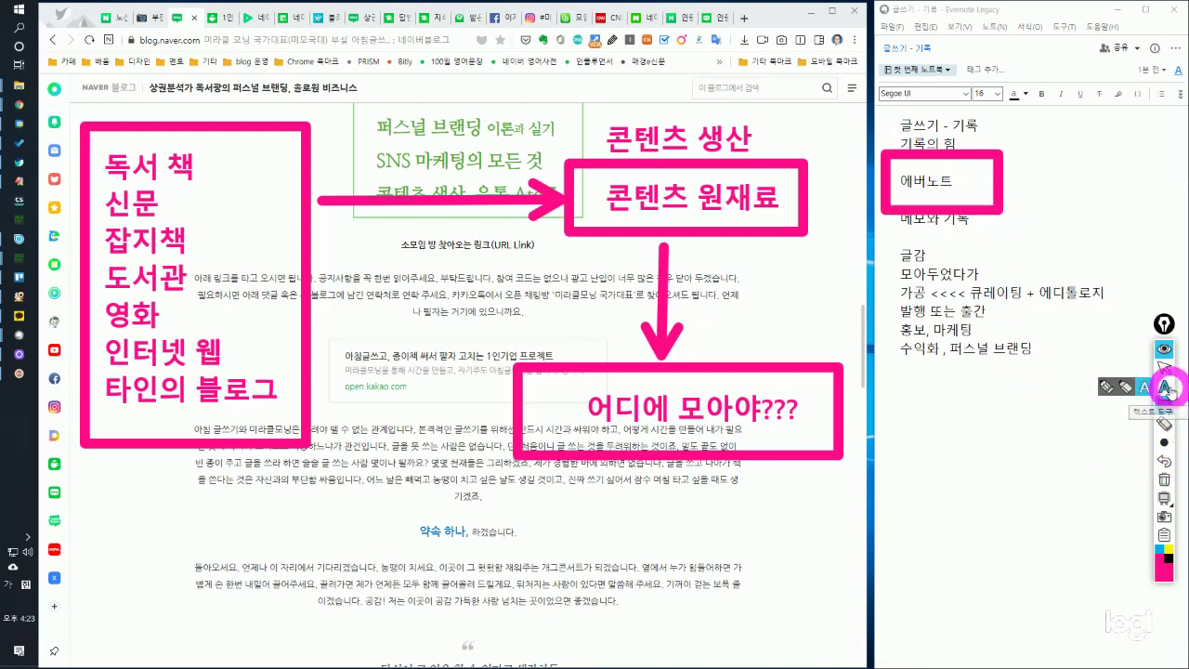
left_click(1164, 405)
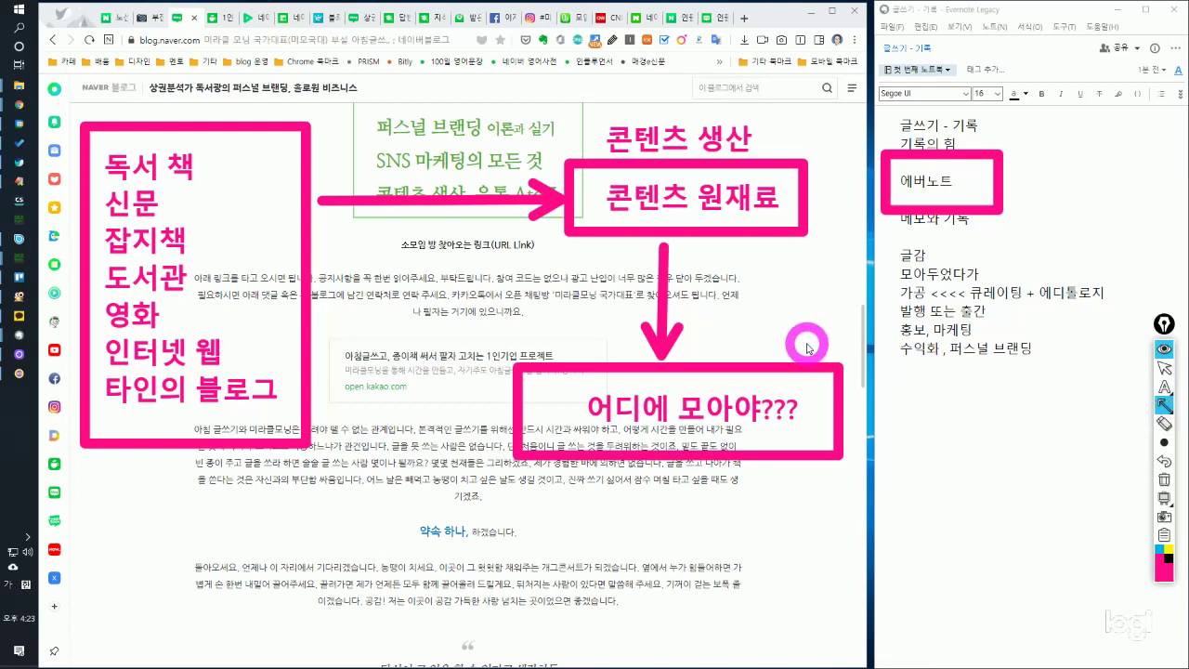
left_click_drag(806, 346, 888, 215)
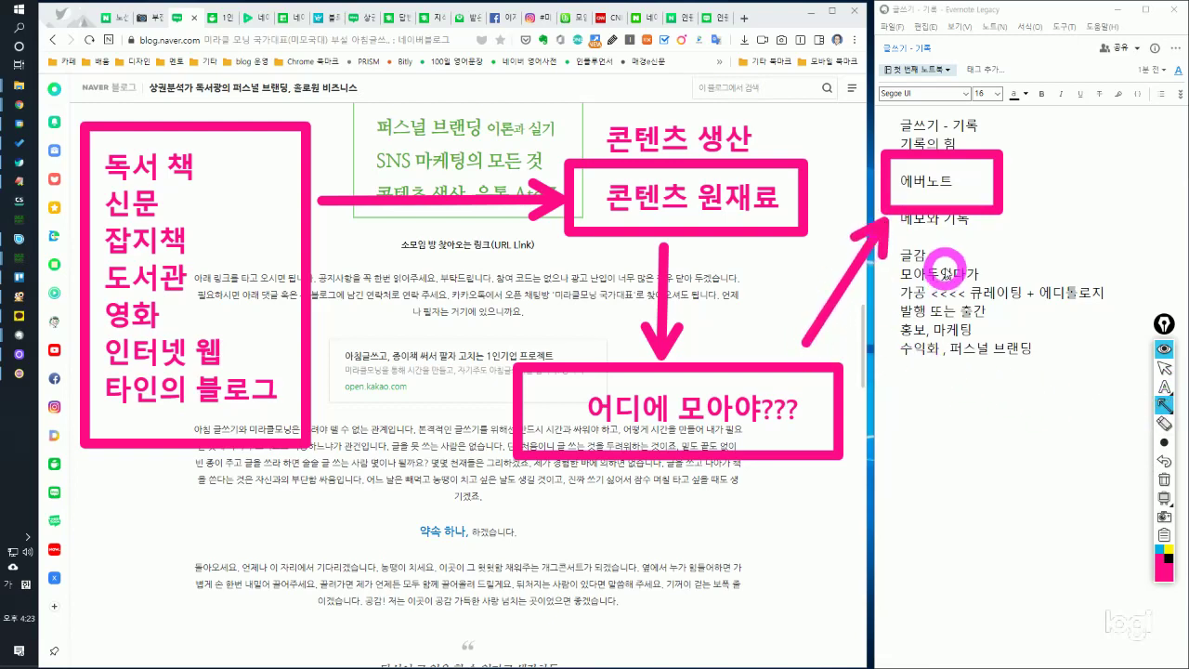
Clear all annotations from the screen and return to the normal pointer.
left_click(1164, 478)
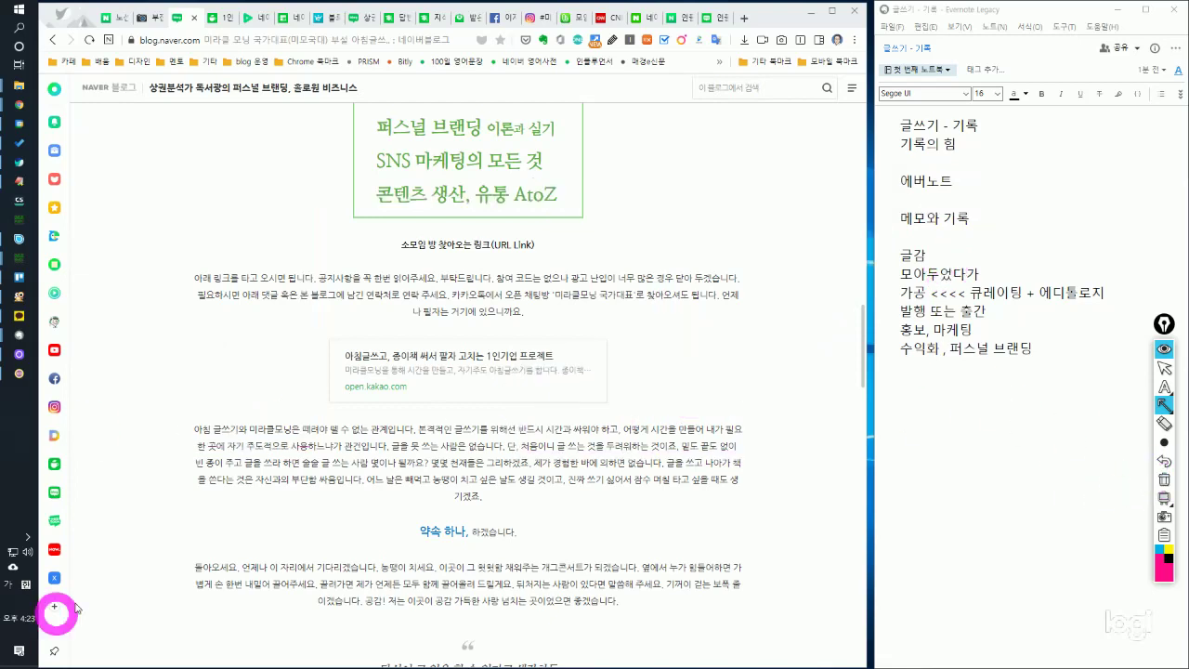
left_click(1164, 368)
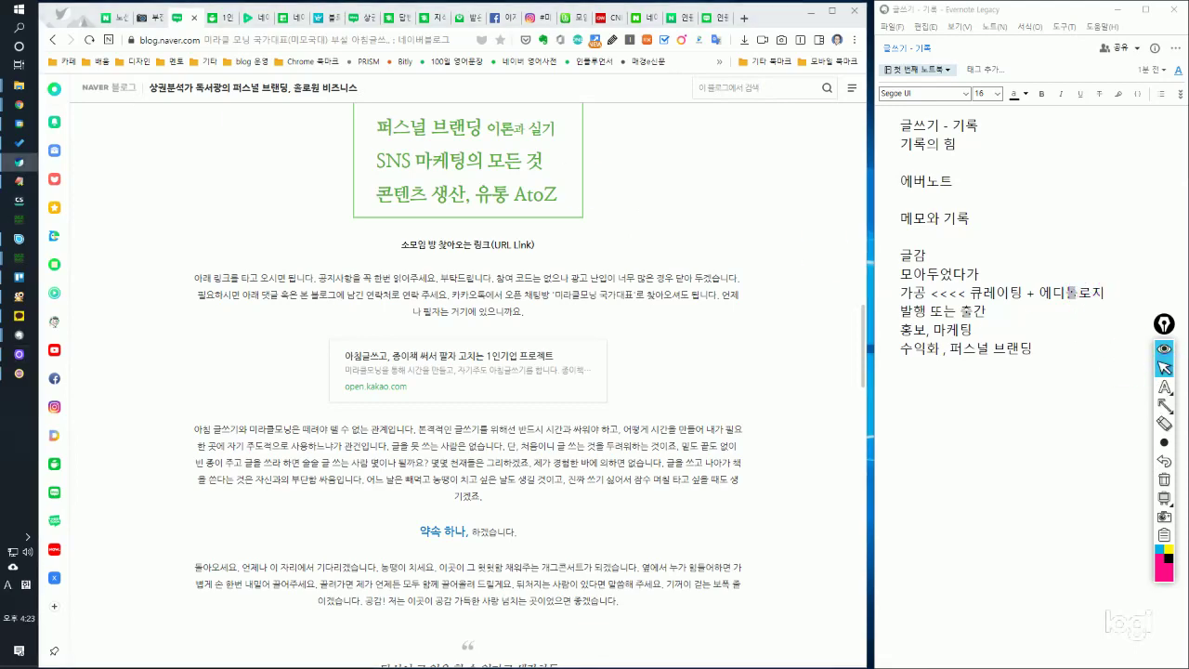
Switch to the main Evernote notebook window, show it at reduced and full size, and minimize it.
left_click(19, 336)
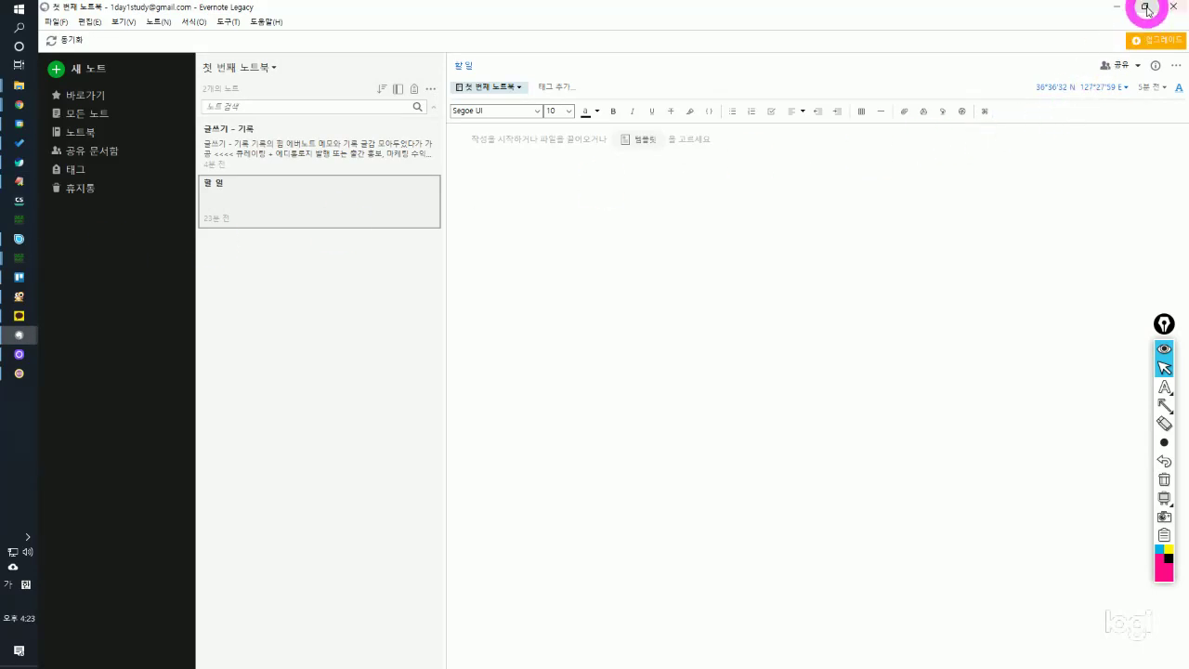
left_click(1147, 9)
left_click_drag(764, 130, 700, 94)
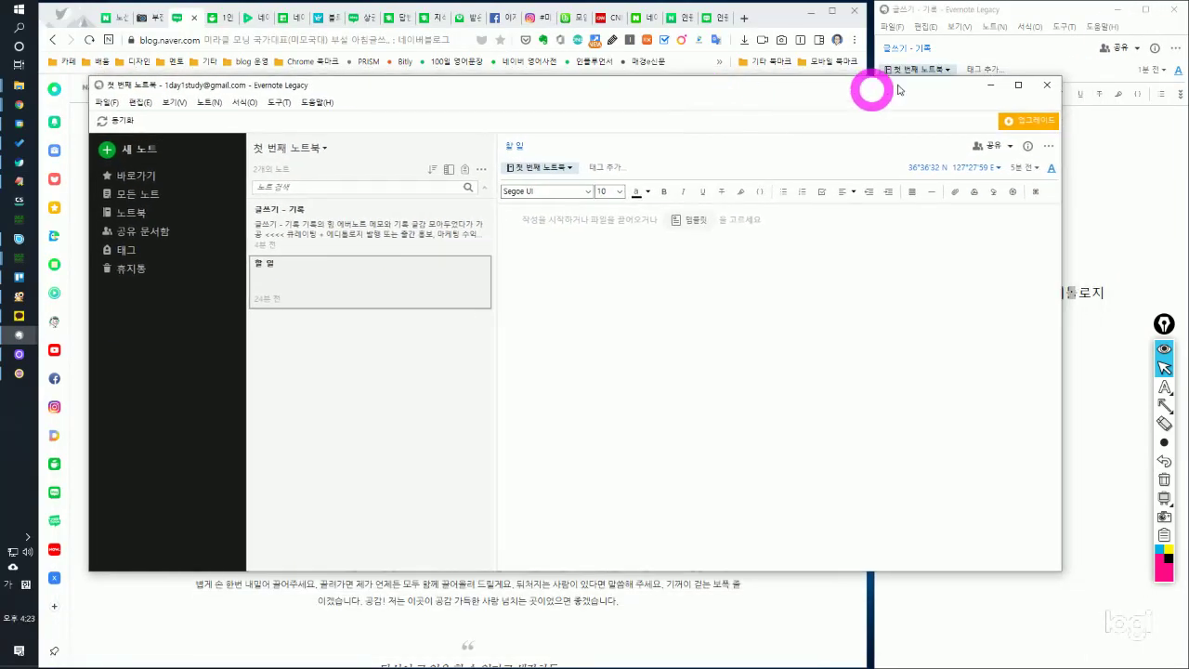
left_click(1019, 84)
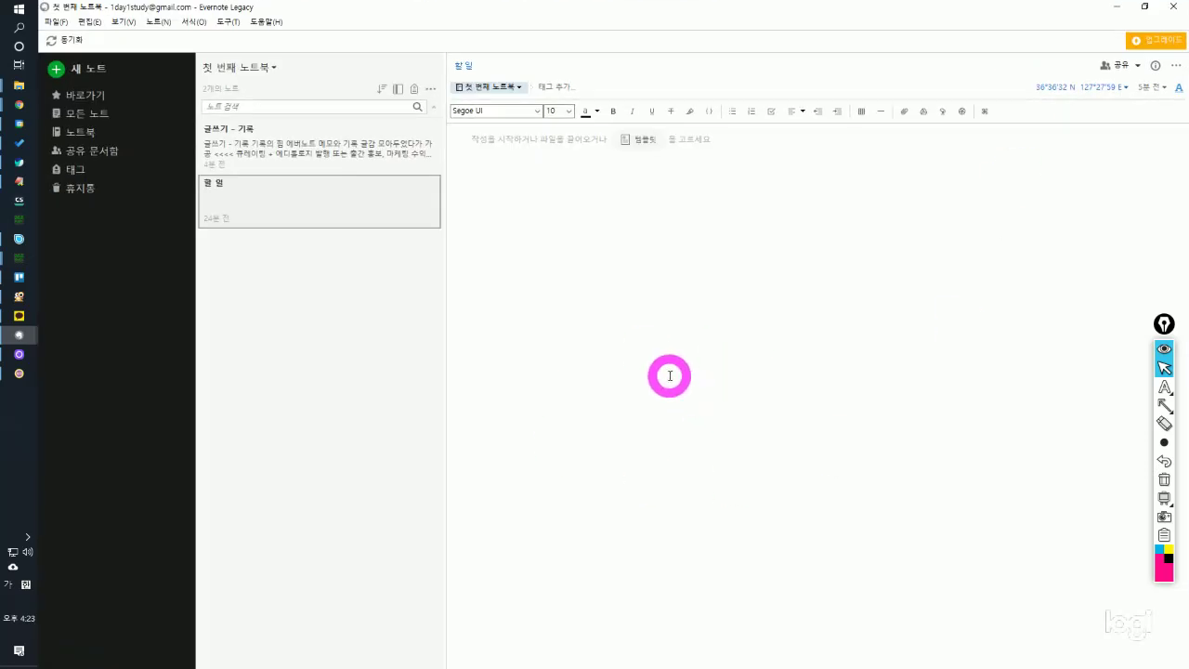
left_click(1121, 11)
Switch to Notion in the browser and look through the "부잡공장 가동ing" and "수집 벤치마킹" pages.
left_click(145, 19)
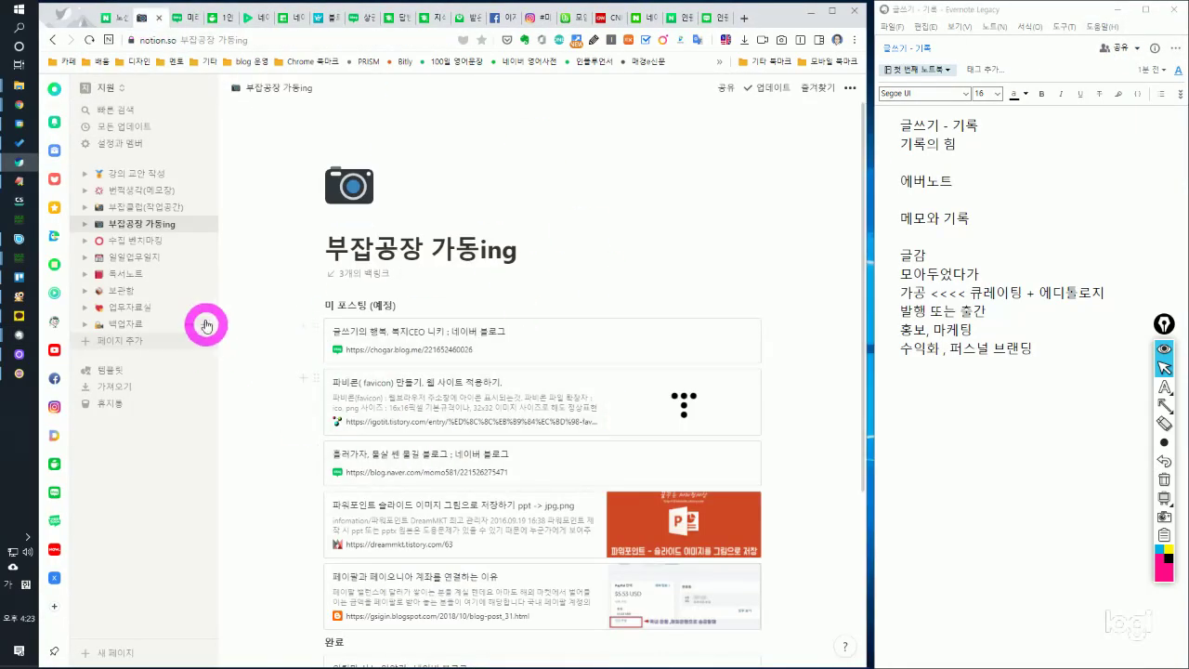
scroll(433, 302, "down", 3)
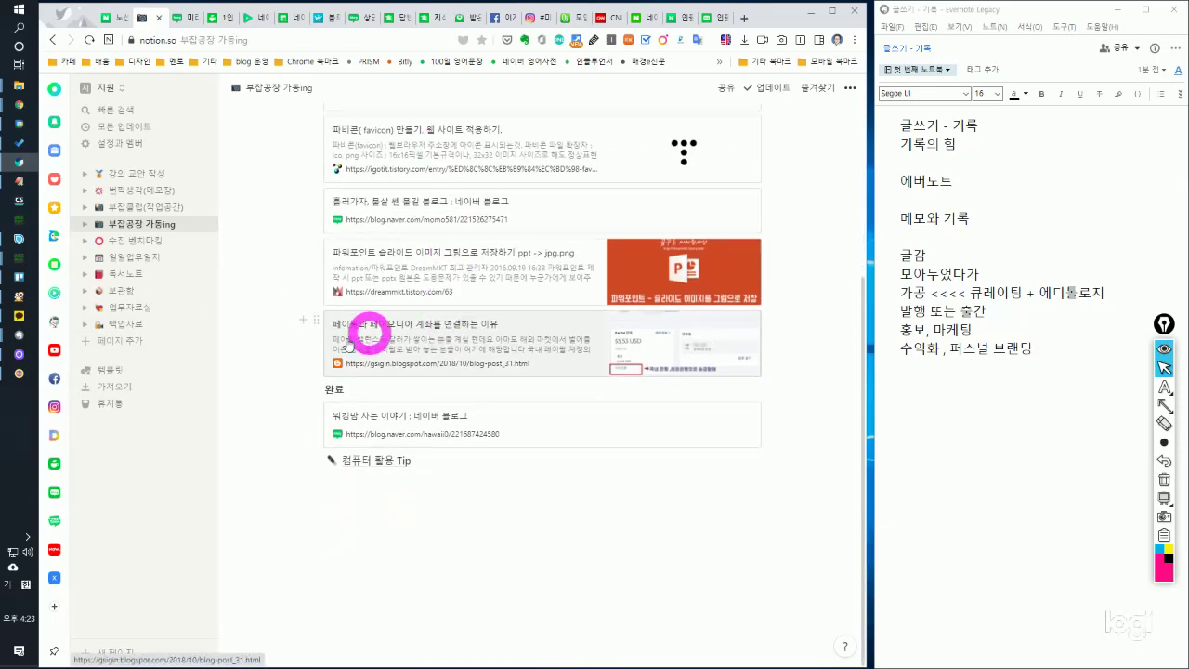
left_click(135, 239)
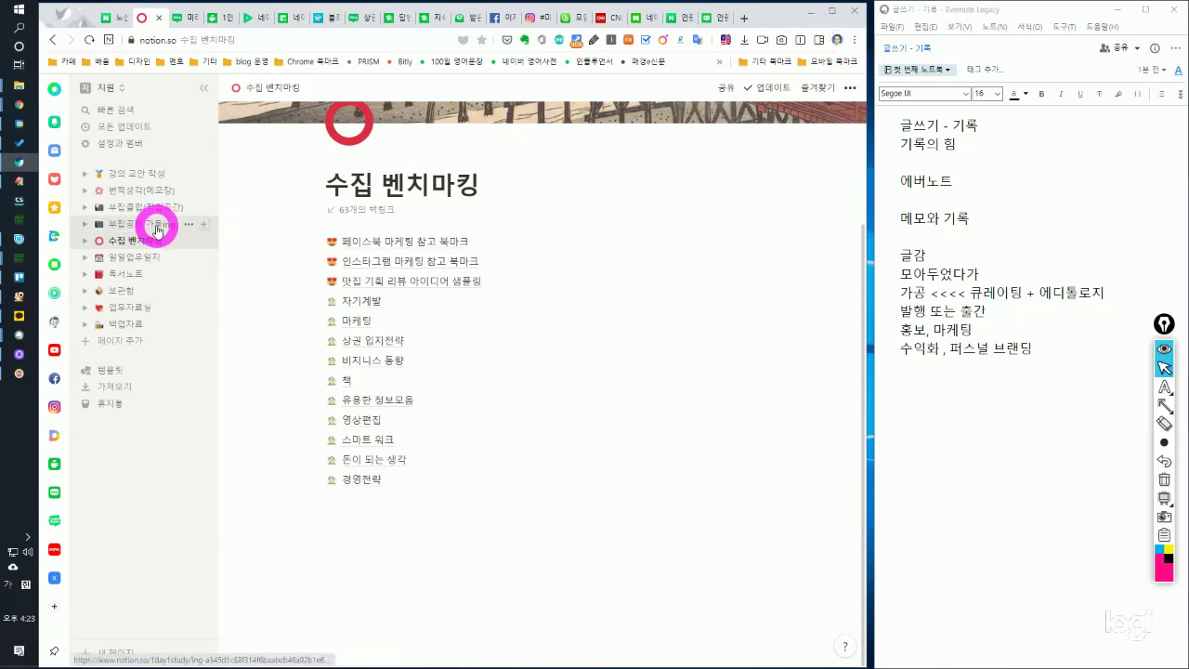
mouse_move(19, 335)
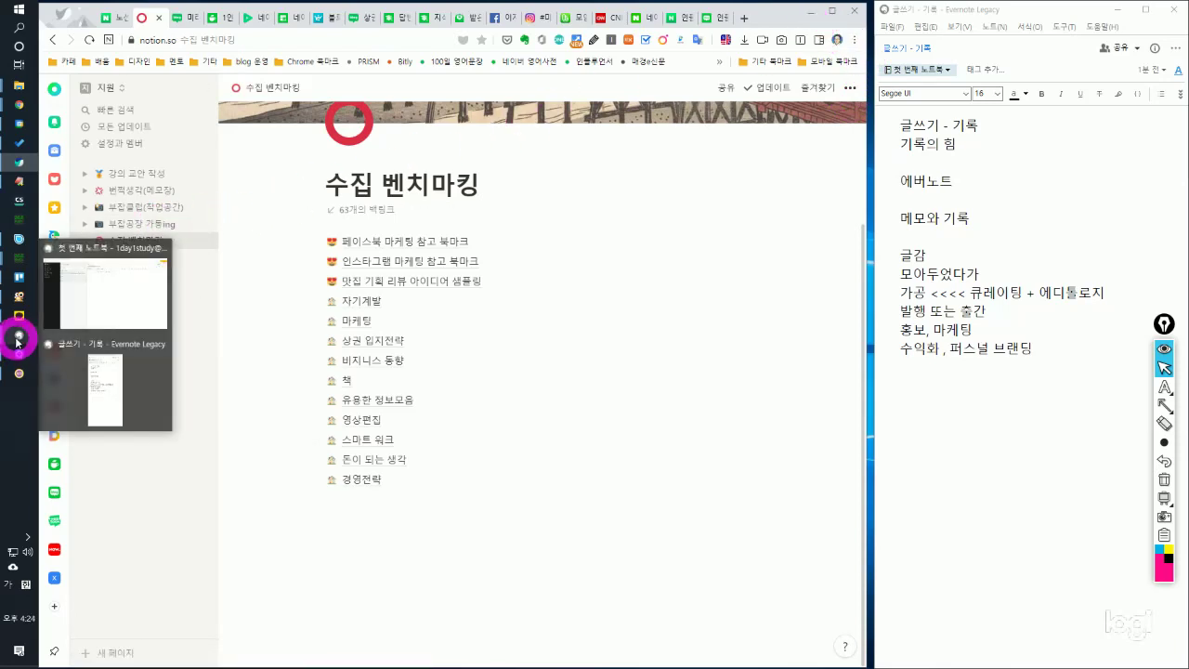
Switch to the main Evernote notebook window and write the on-screen text "기록, 원재료 창고 < 어디에 모을 것인가???" across the empty note.
left_click(105, 316)
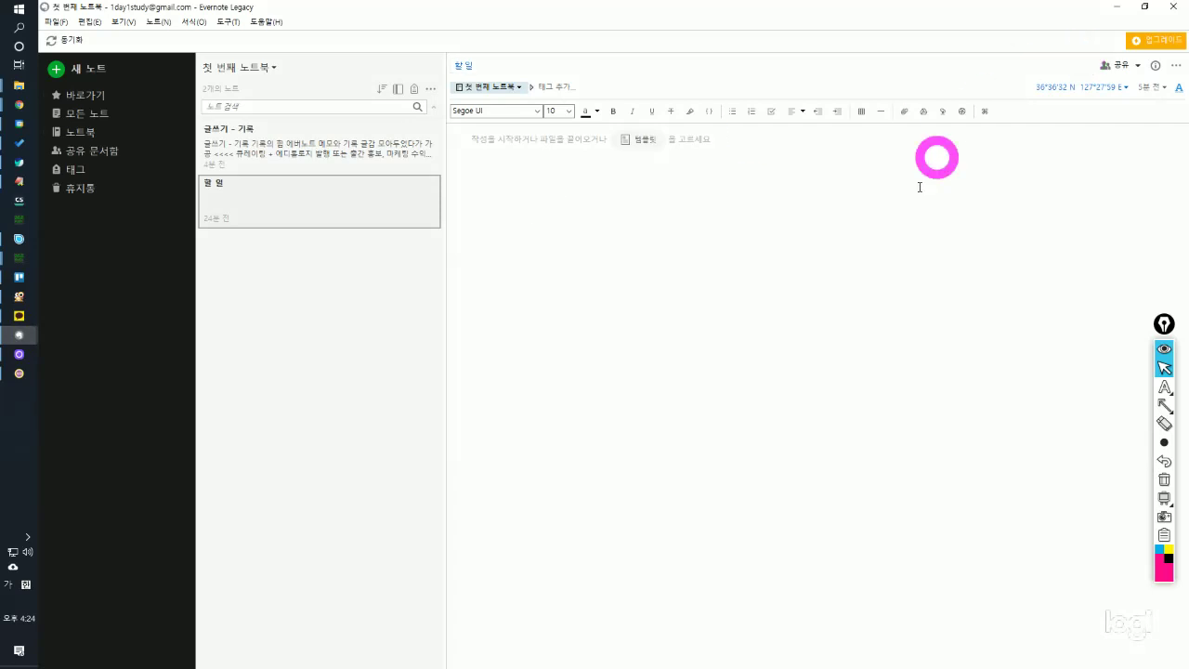
left_click(1165, 386)
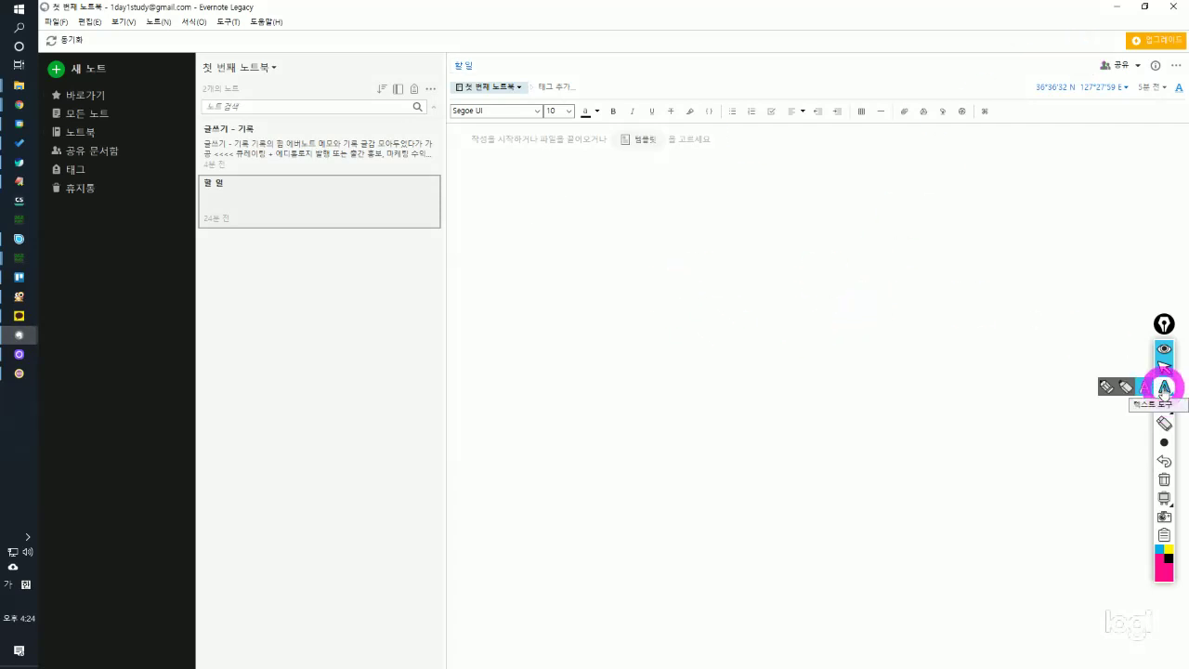
left_click(1138, 390)
left_click(525, 209)
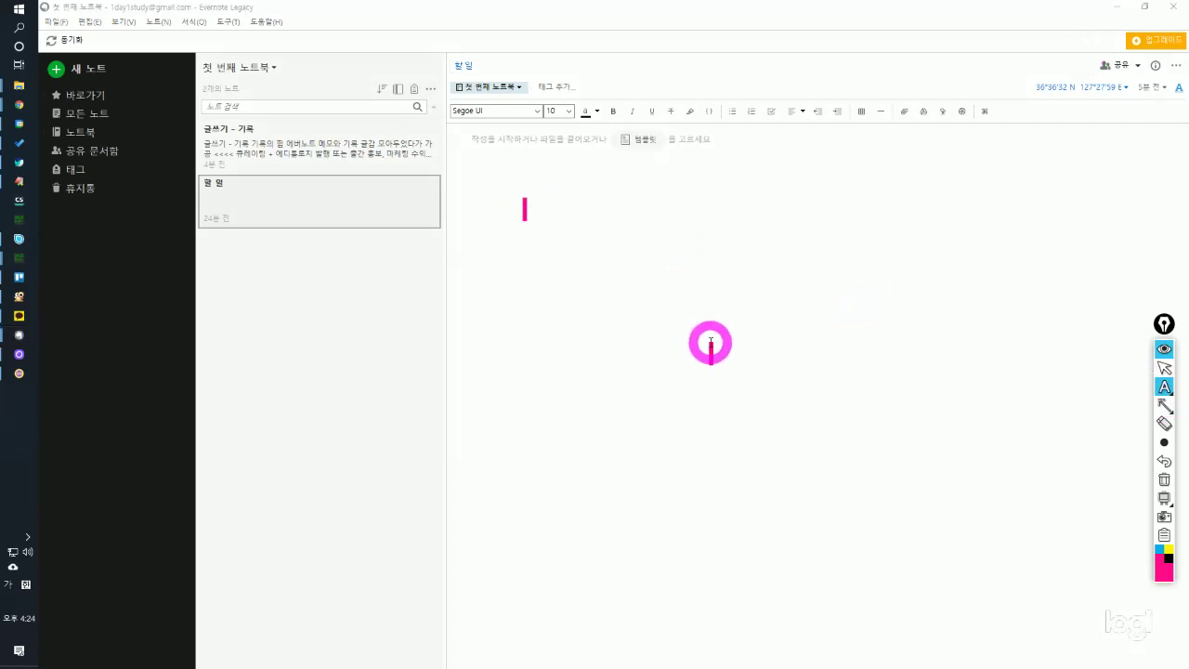
type("에")
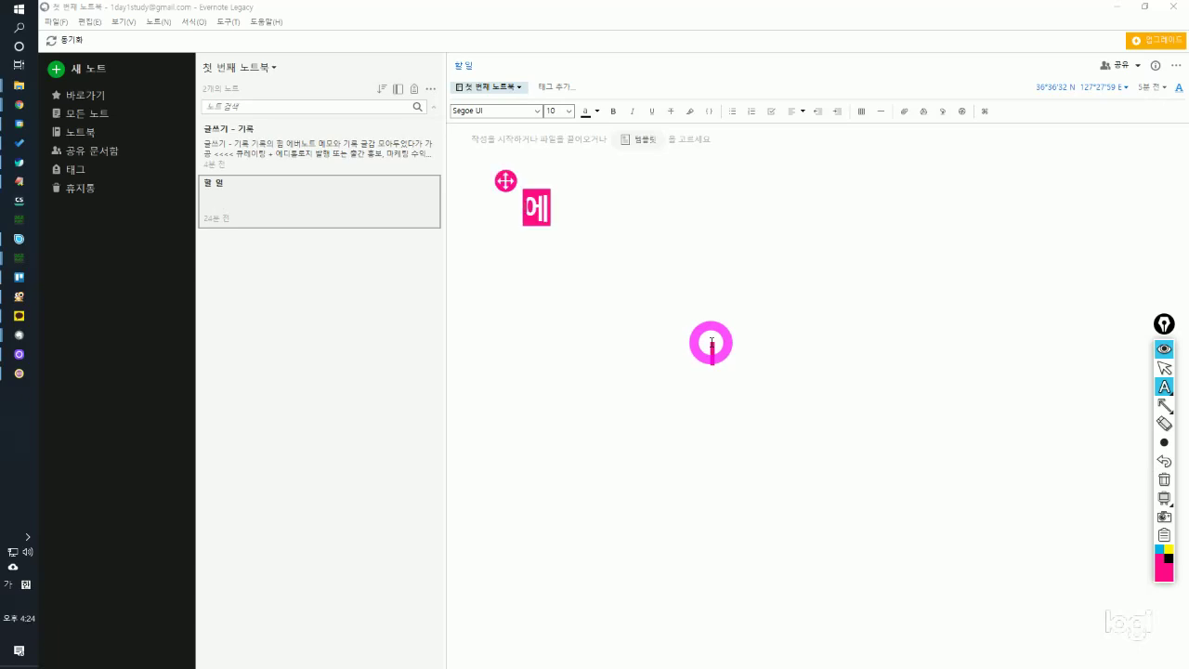
type("버노투")
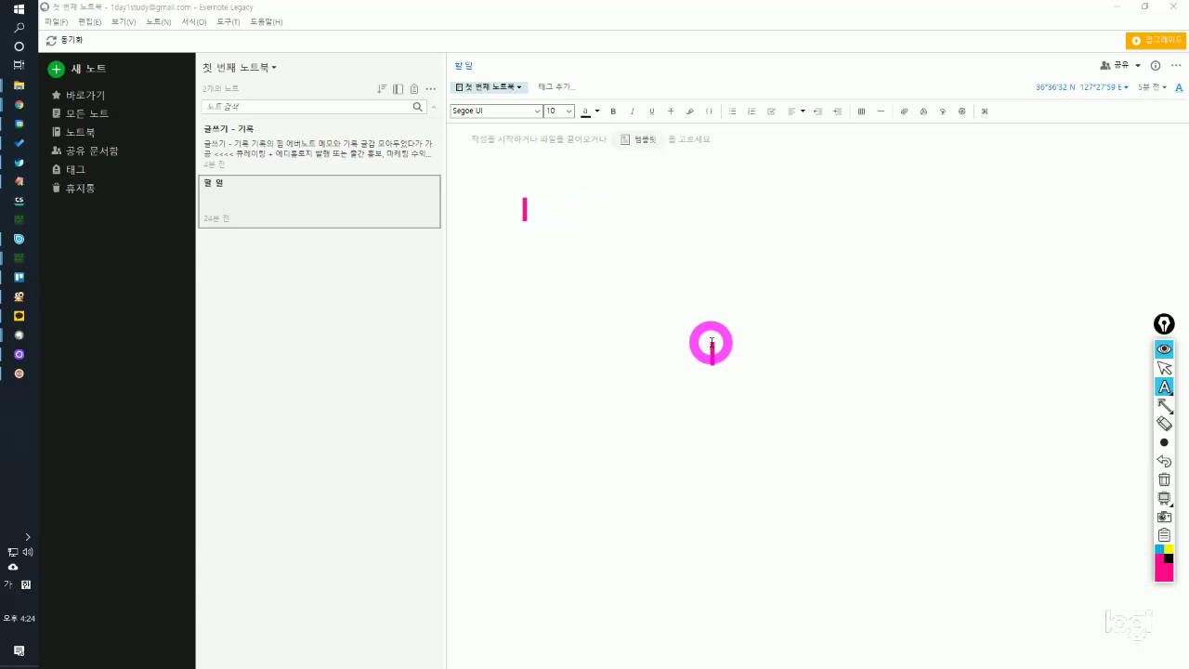
type("기록")
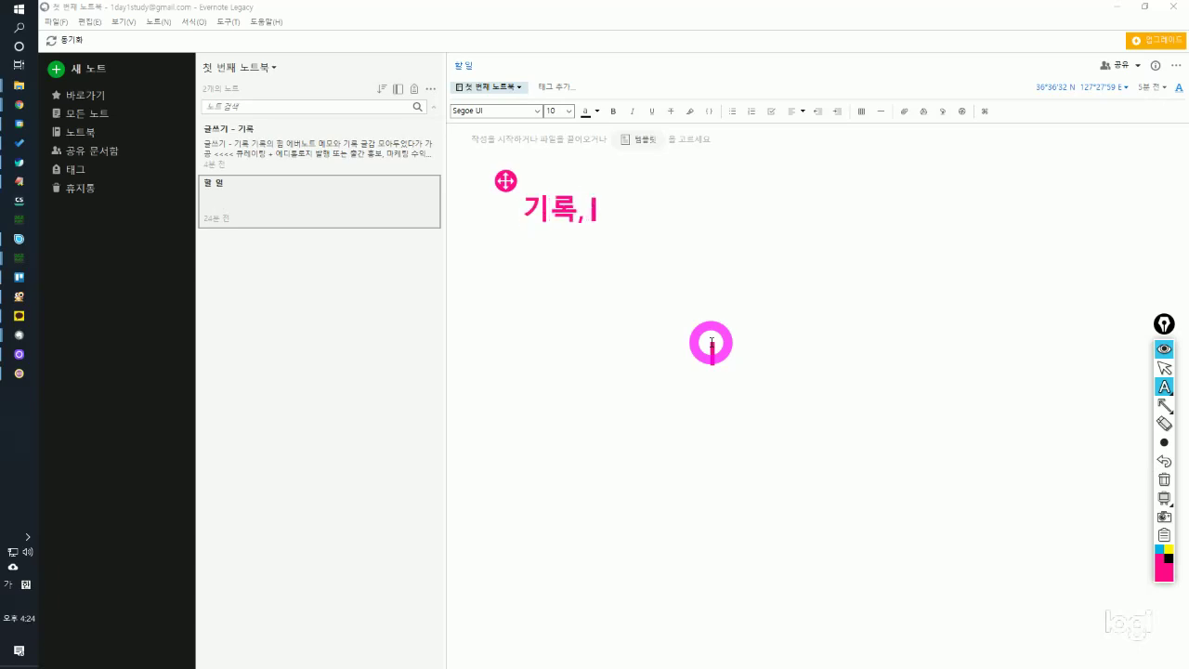
type(", 원재료 창고")
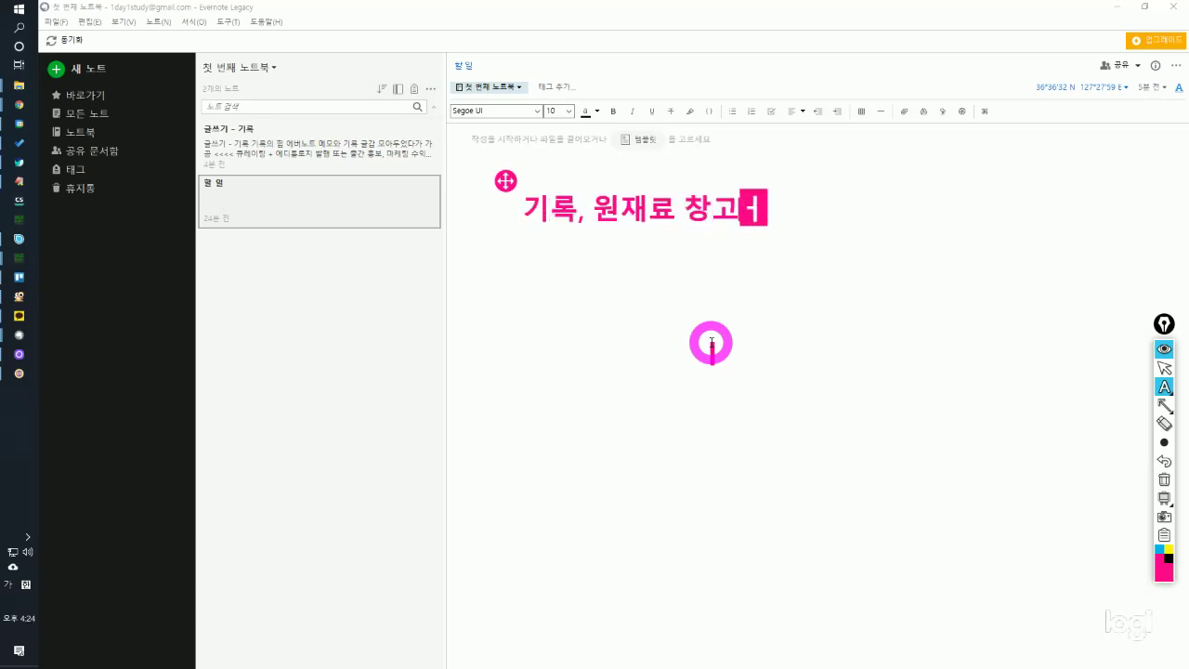
type(" < ")
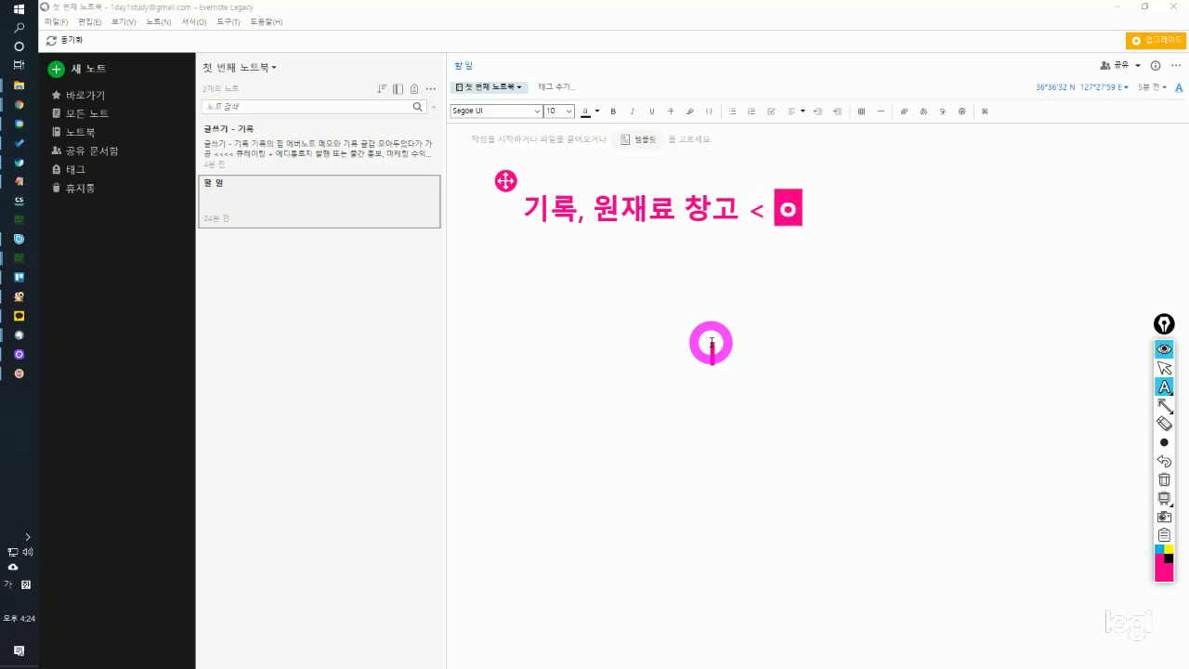
type("어디에 모을 것인가???")
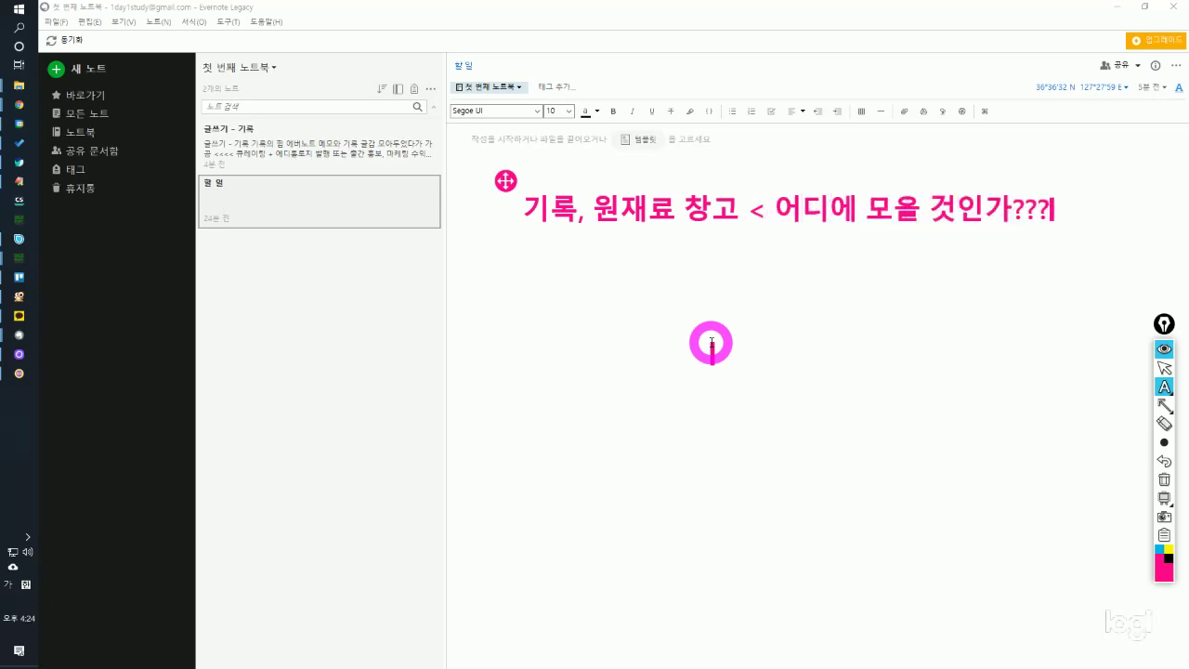
Write "에버노트" and "노션" on two lines below the heading annotation and return to the normal pointer.
left_click(536, 288)
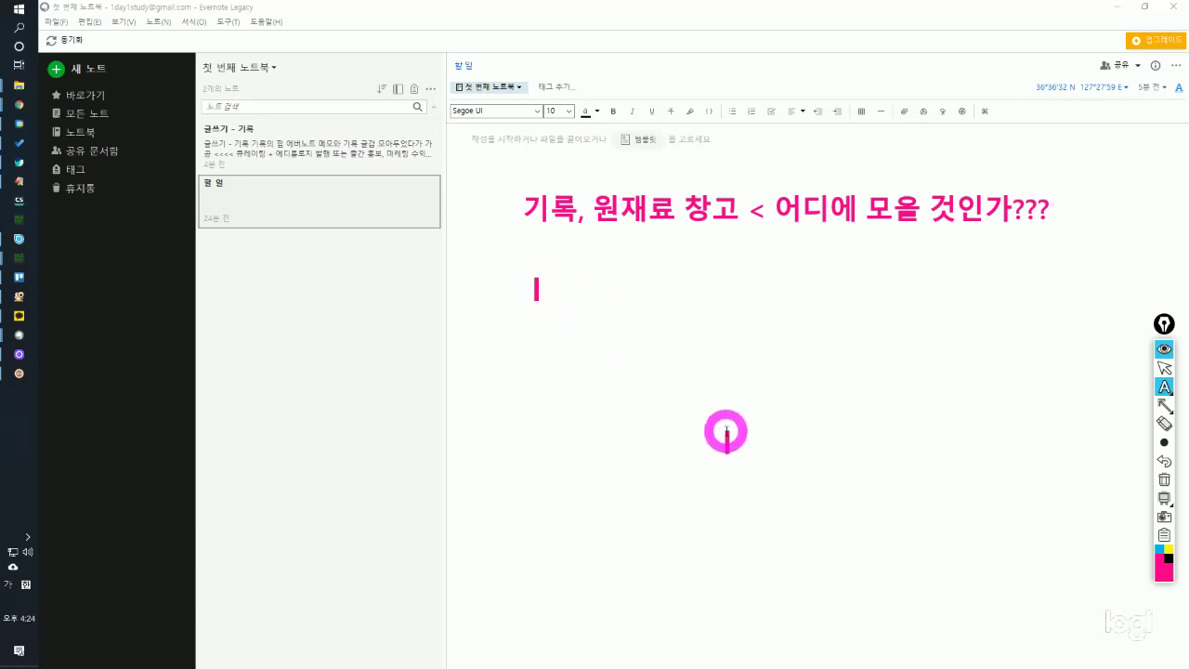
type("에버노트 ")
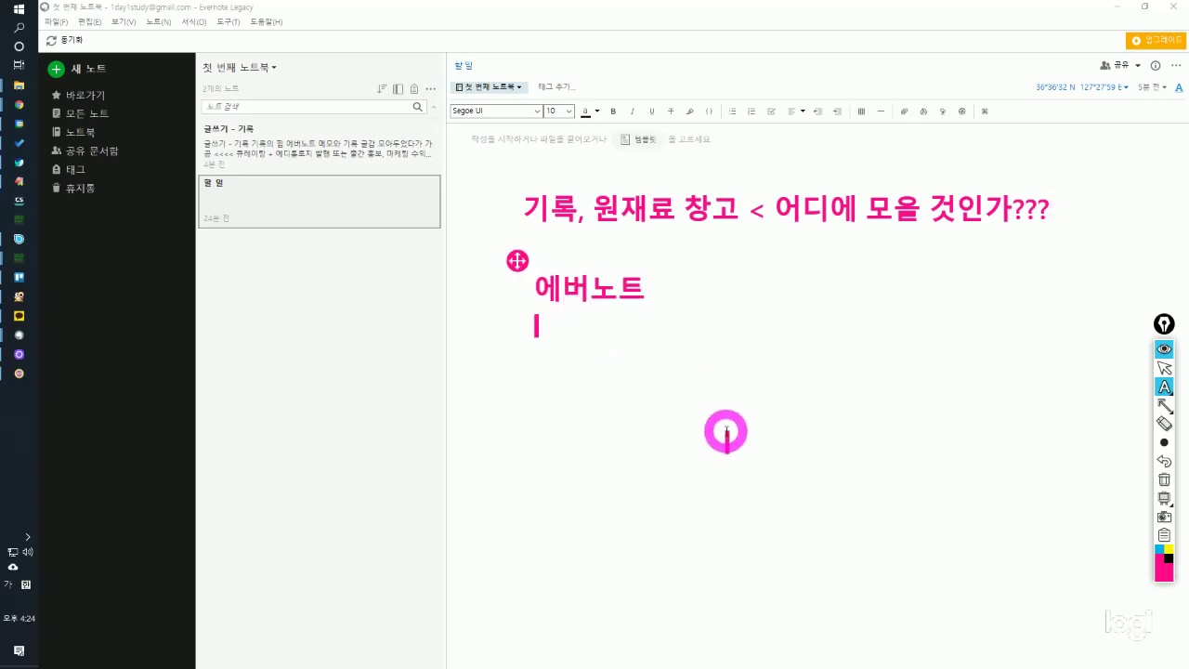
type("노션")
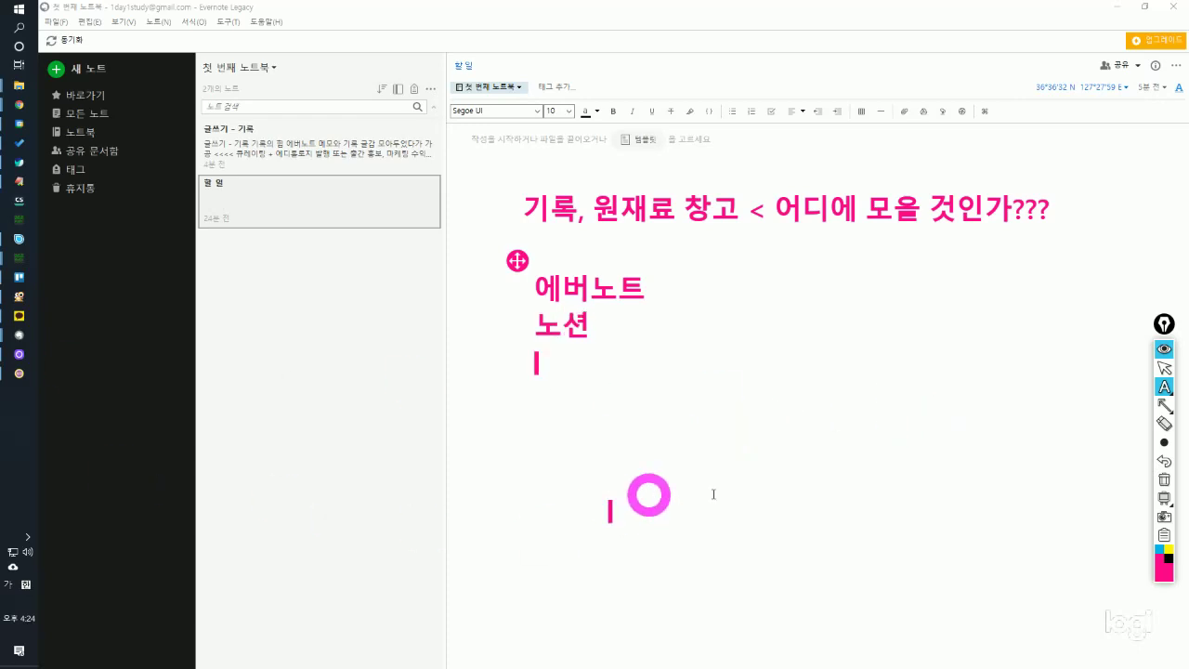
left_click(1164, 368)
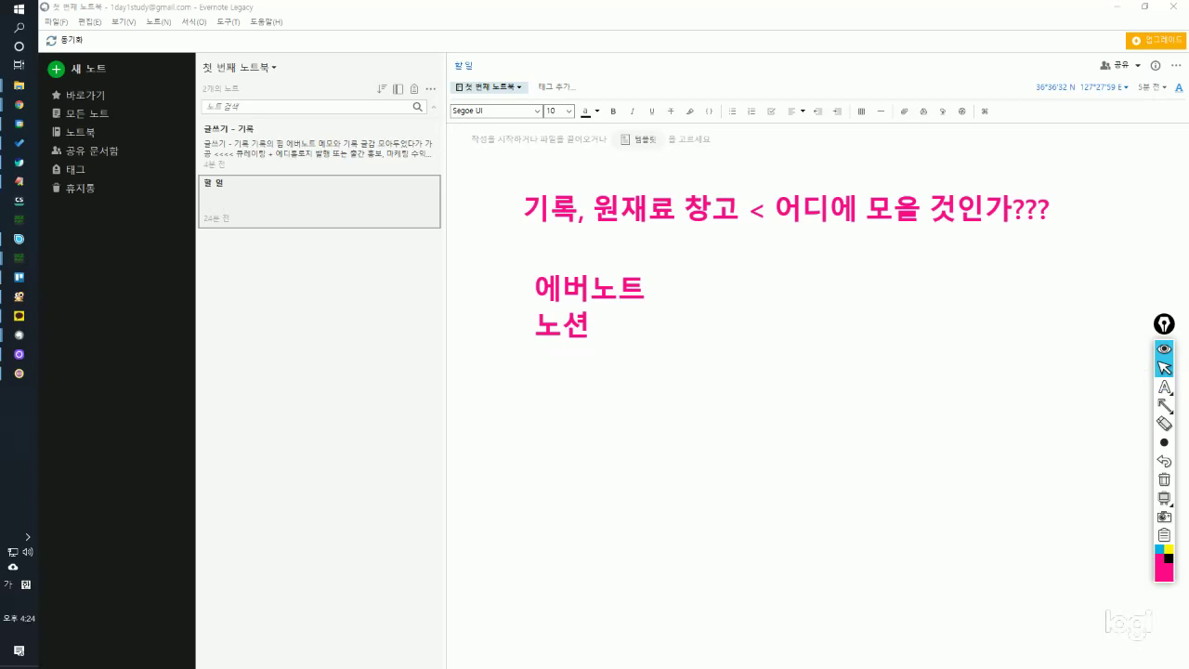
Switch to Notion to view the "상권 입지전략" page, and return to the Evernote notebook window.
key("alt+Tab")
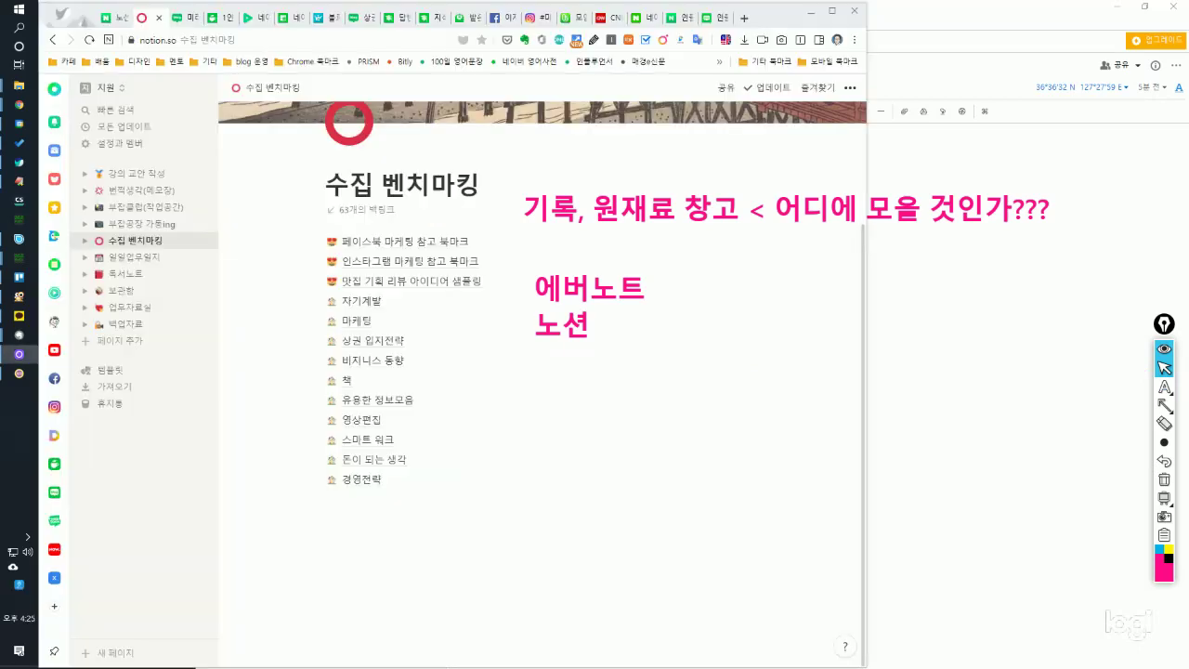
left_click(677, 341)
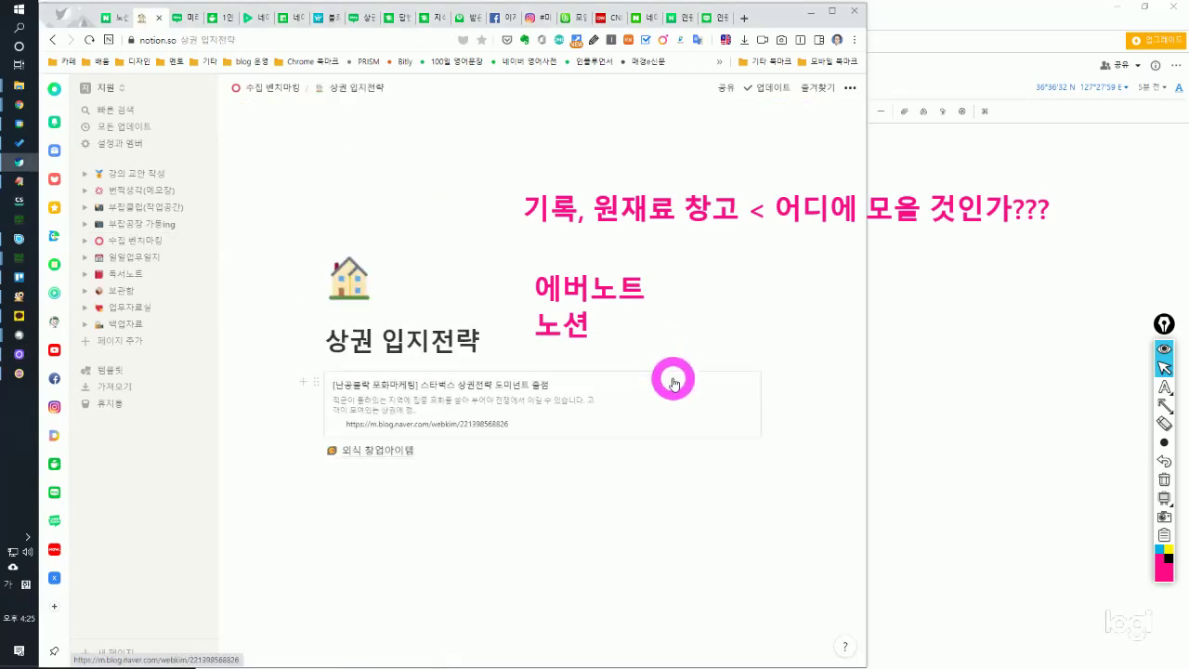
left_click(916, 307)
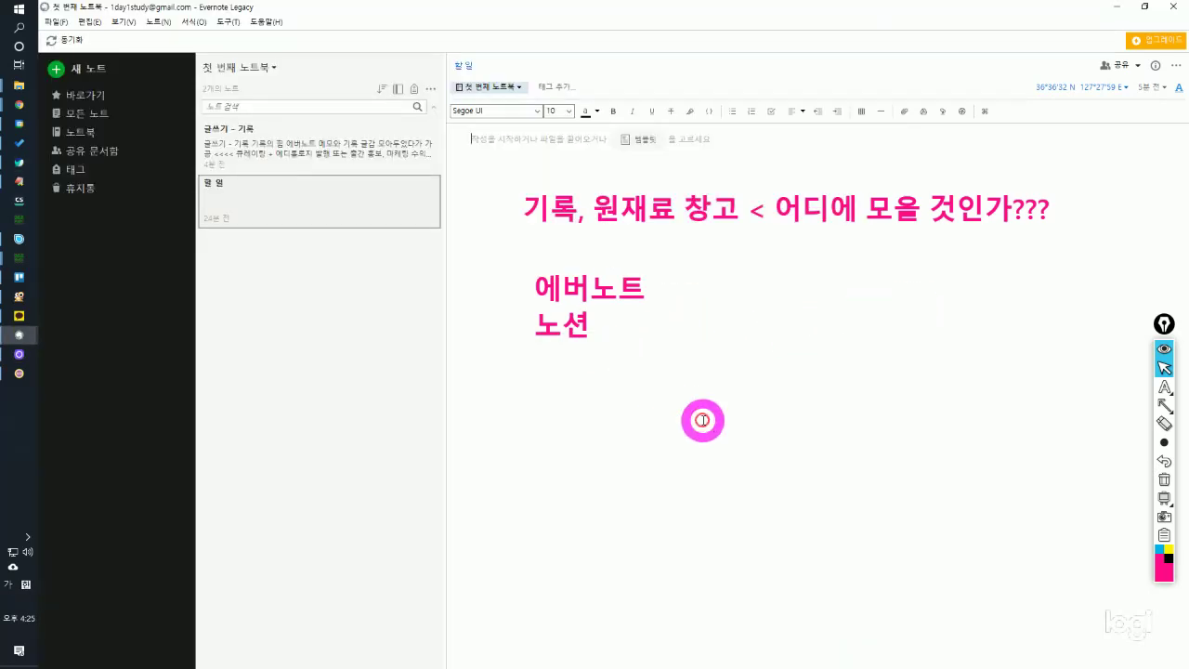
Write "노타빌리티, 굿노트 <<< iOS" as on-screen text below "노션" and return to the normal pointer.
mouse_move(1161, 389)
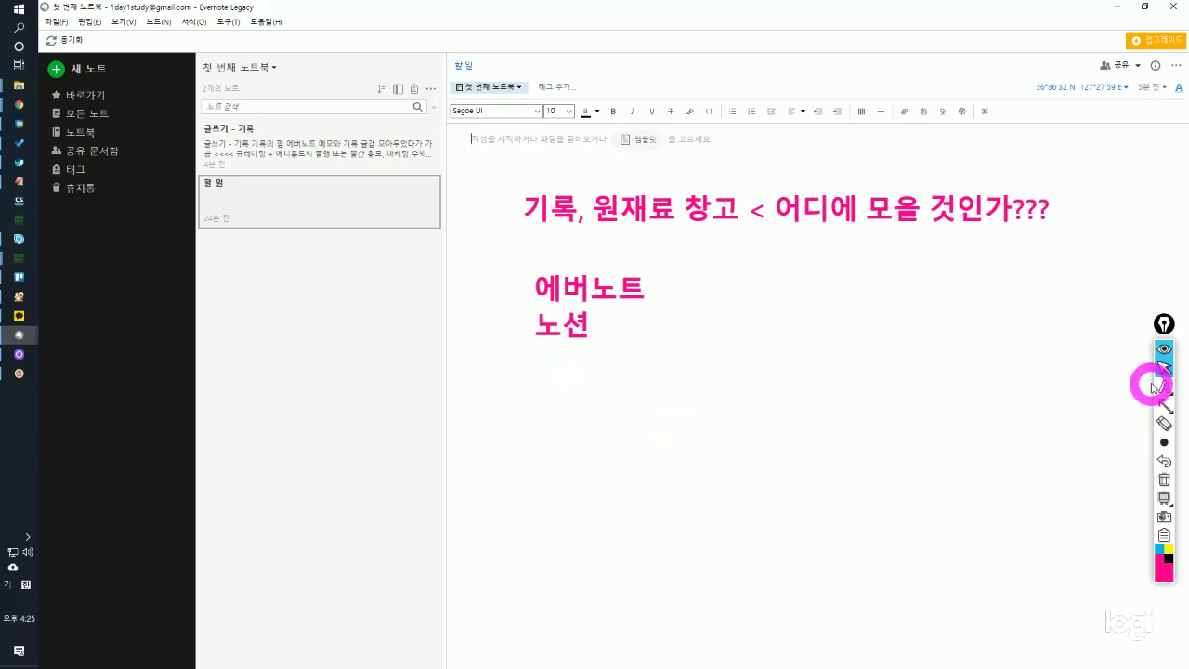
left_click(513, 395)
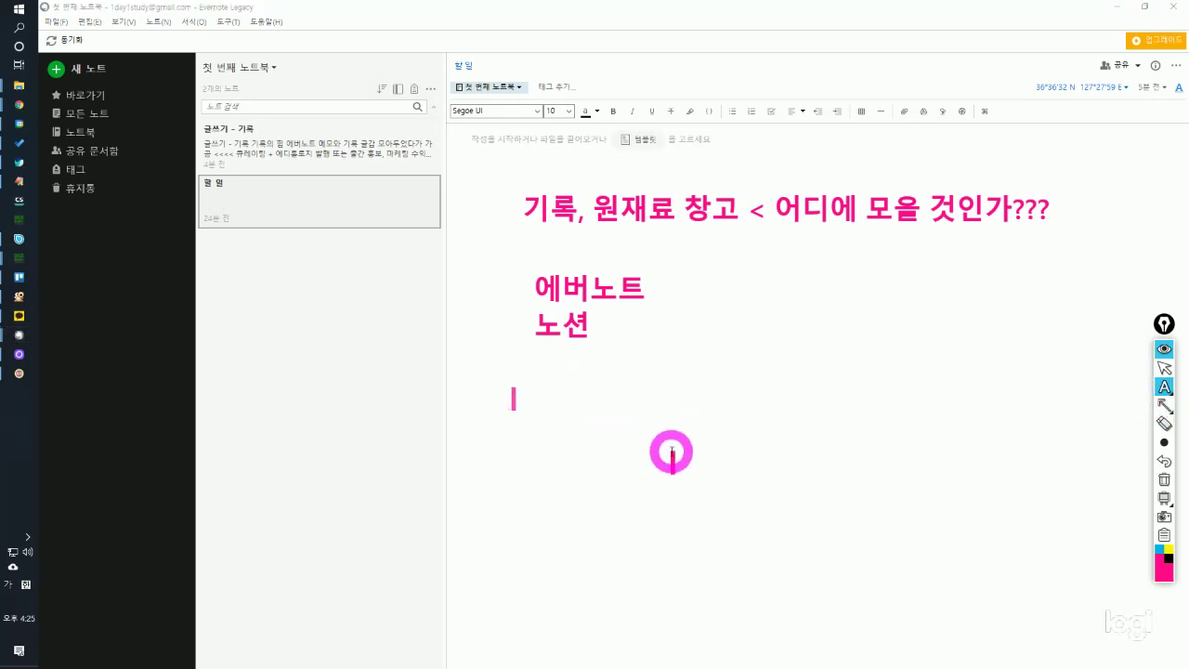
type("노")
type("타빌리티")
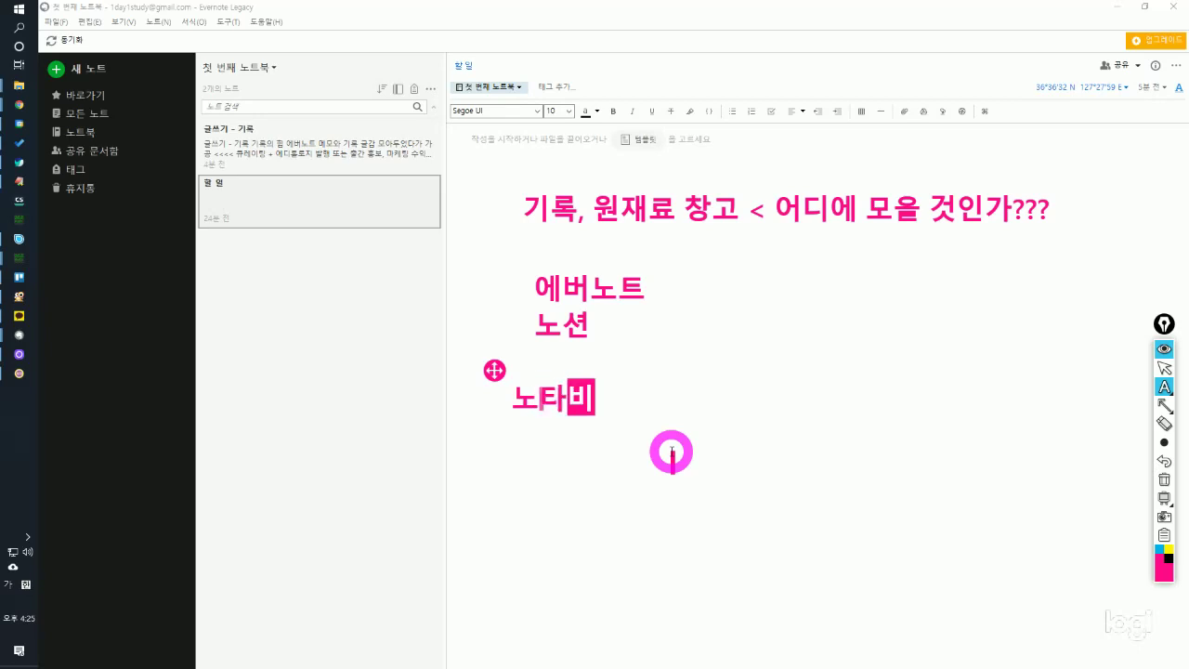
type(", ")
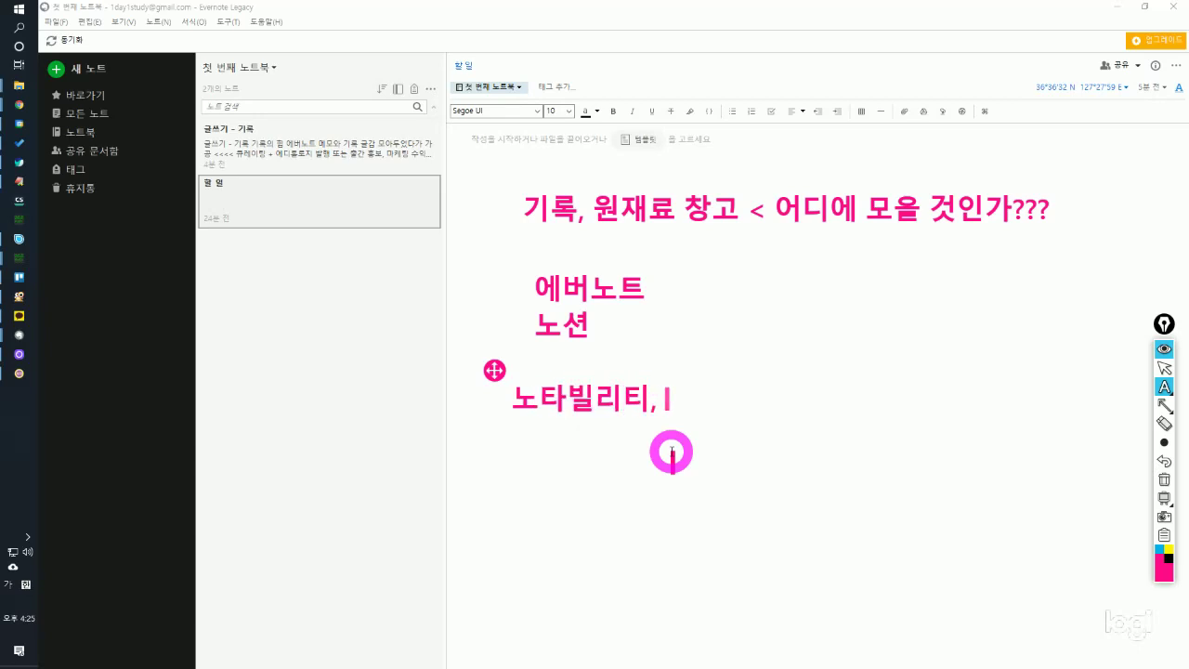
type("굿노트 <<< iOS")
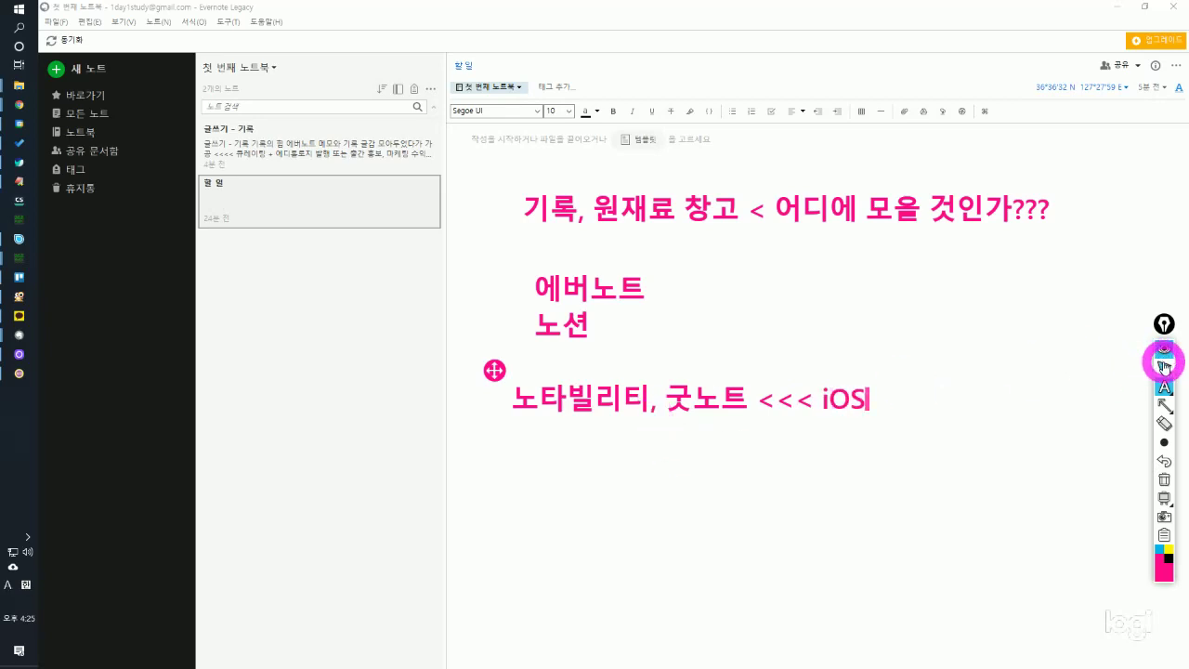
left_click(1164, 368)
left_click(1164, 387)
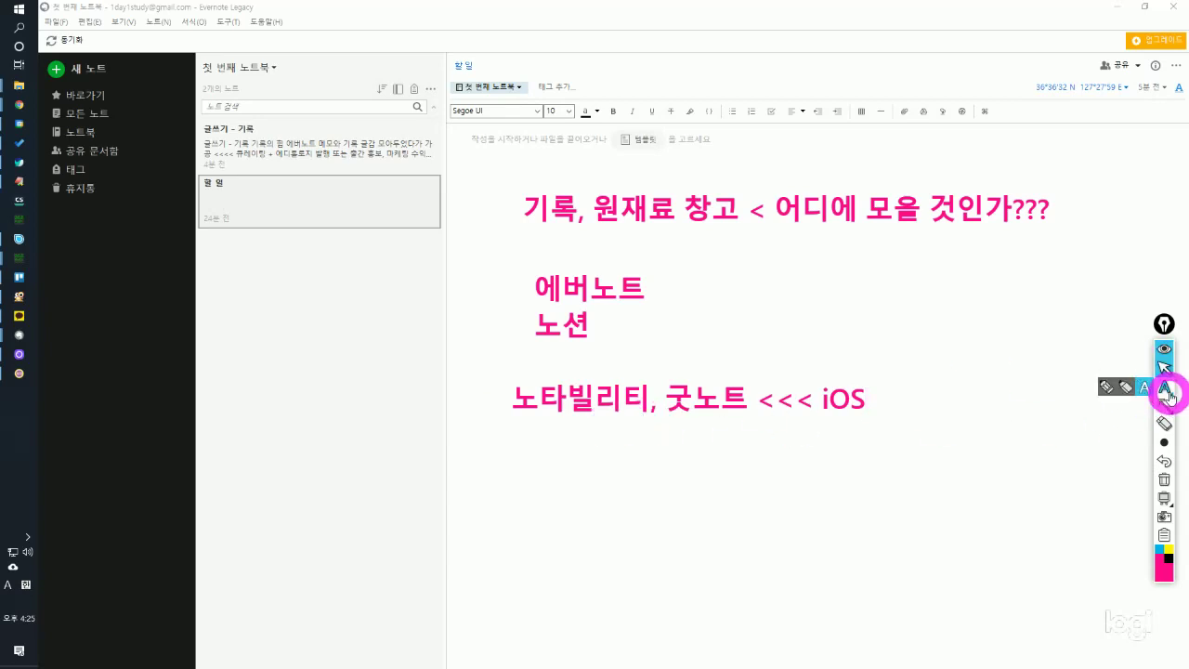
left_click(1164, 367)
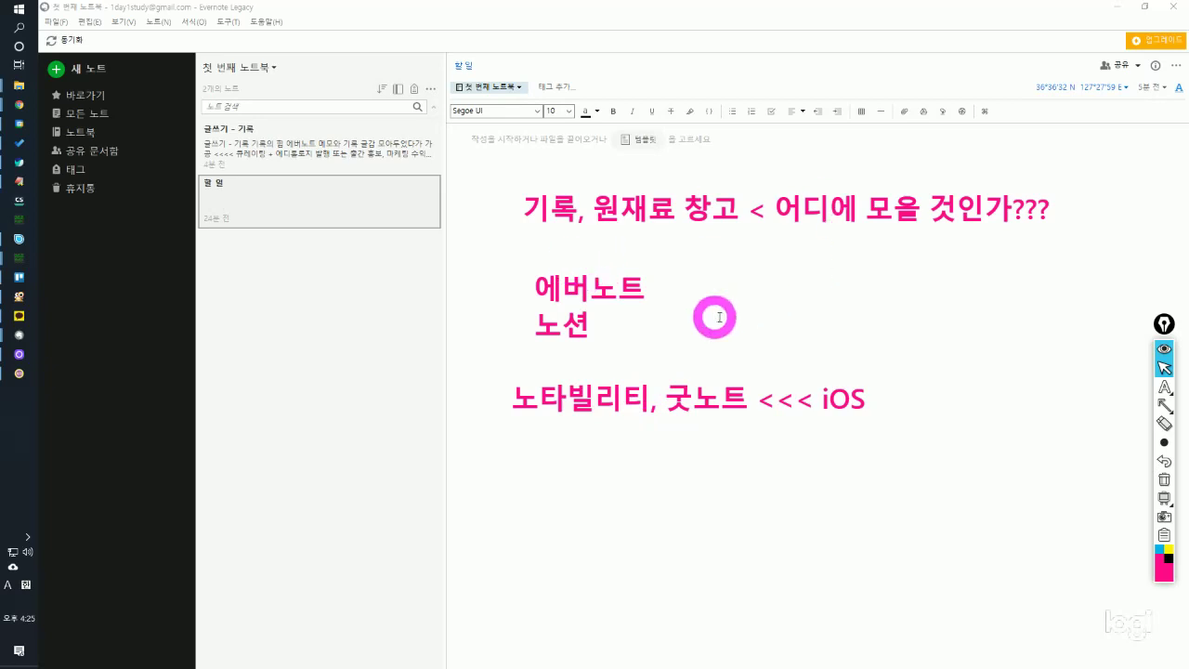
Draw one rectangle around "에버노트" and "노션" and another around the "노타빌리티, 굿노트 <<< iOS" line.
left_click(1162, 413)
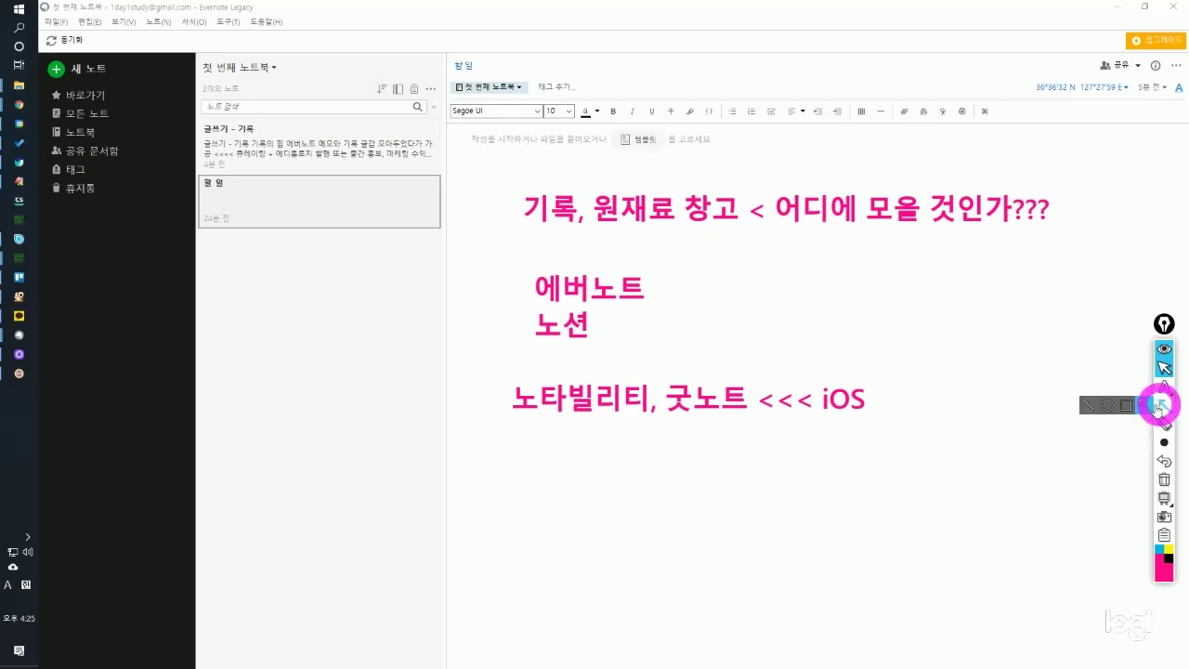
left_click(1127, 406)
mouse_move(489, 258)
left_mouse_down()
mouse_move(638, 319)
mouse_move(688, 359)
left_mouse_up()
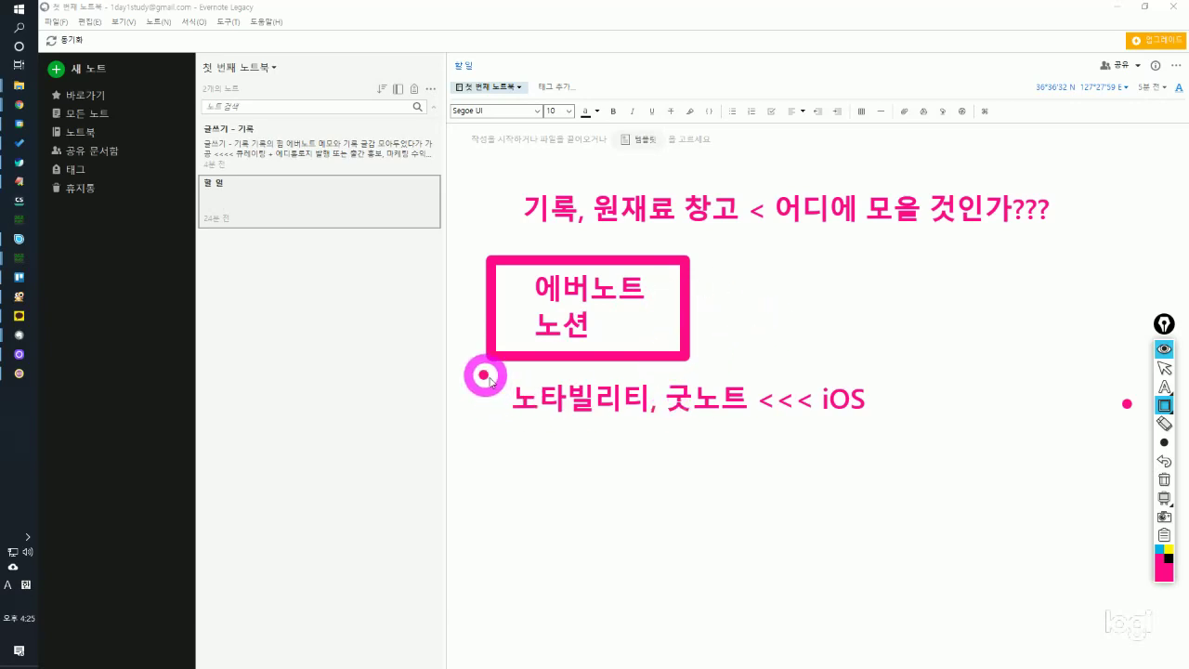
mouse_move(480, 372)
left_mouse_down()
mouse_move(905, 419)
mouse_move(912, 434)
left_mouse_up()
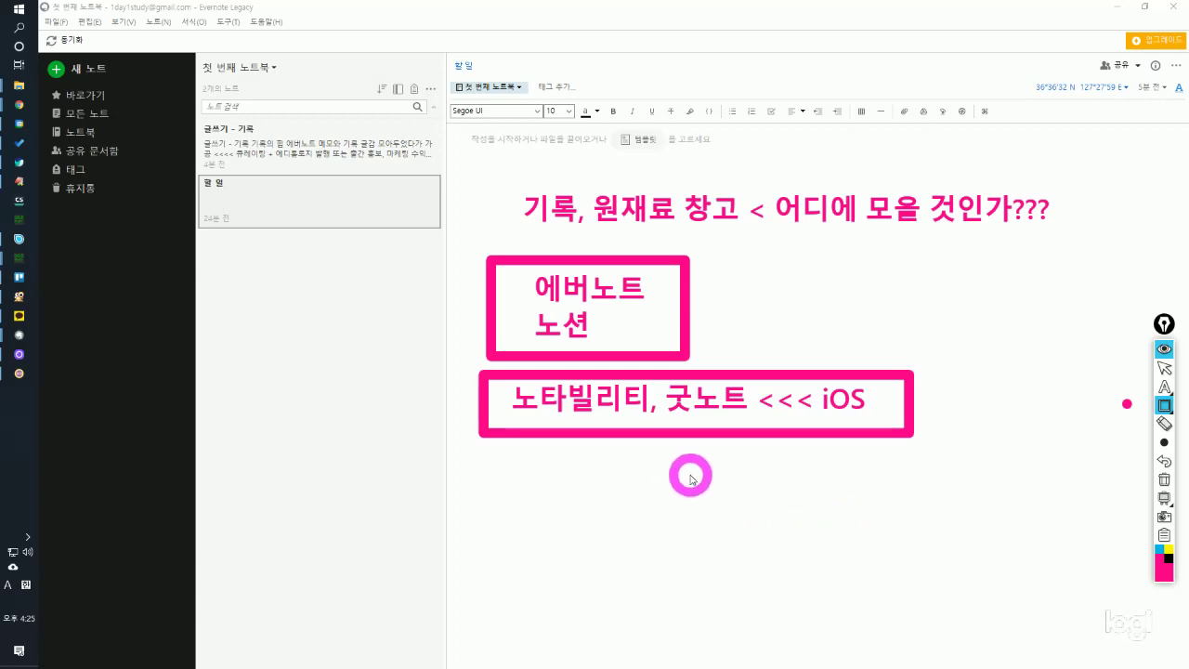
left_click(1165, 370)
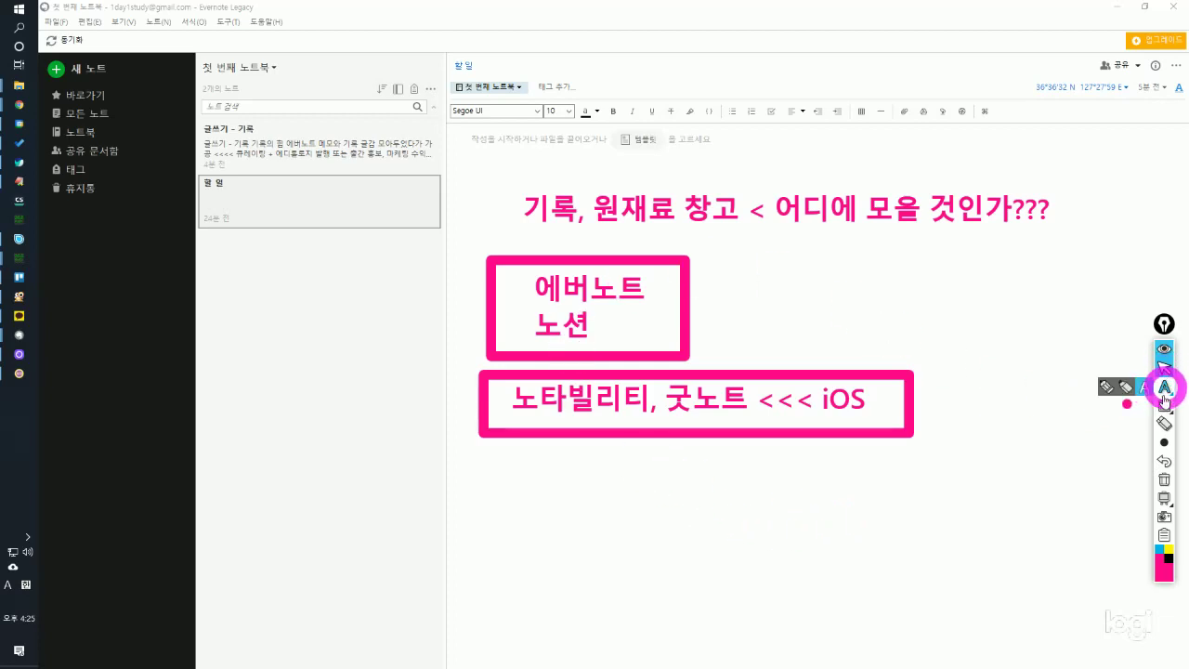
Clear all on-screen annotations and write "콘텐츠를 모을 창고, 기록장, 메모장" as a new text heading over the empty note area.
left_click(1164, 480)
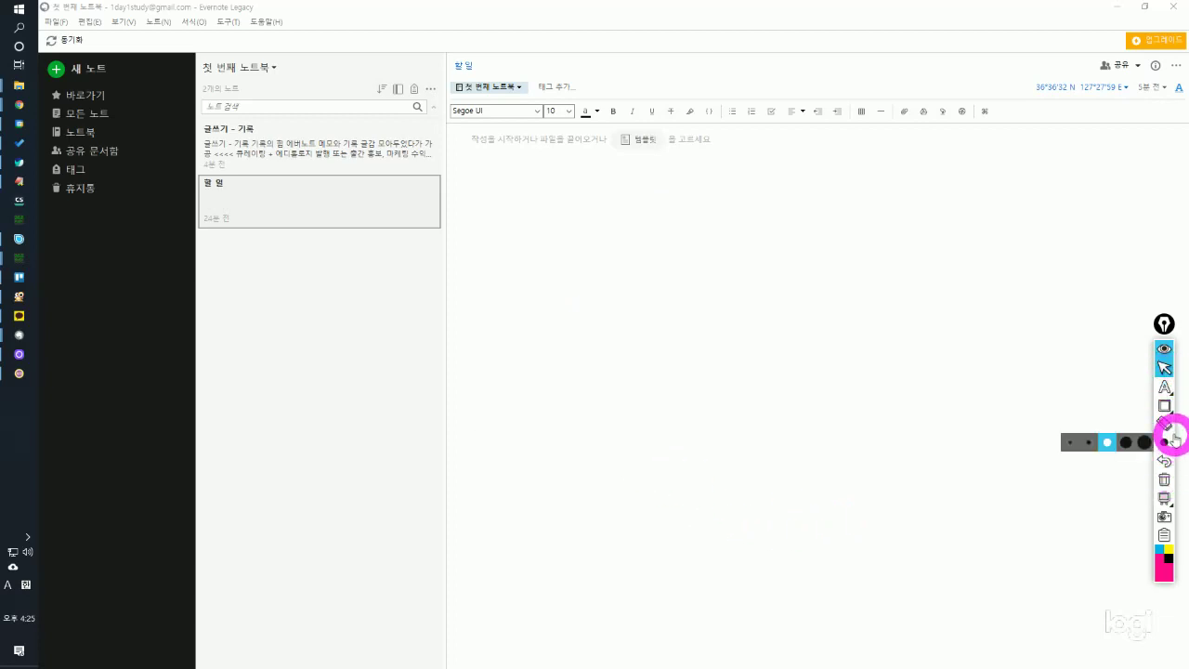
left_click(1165, 390)
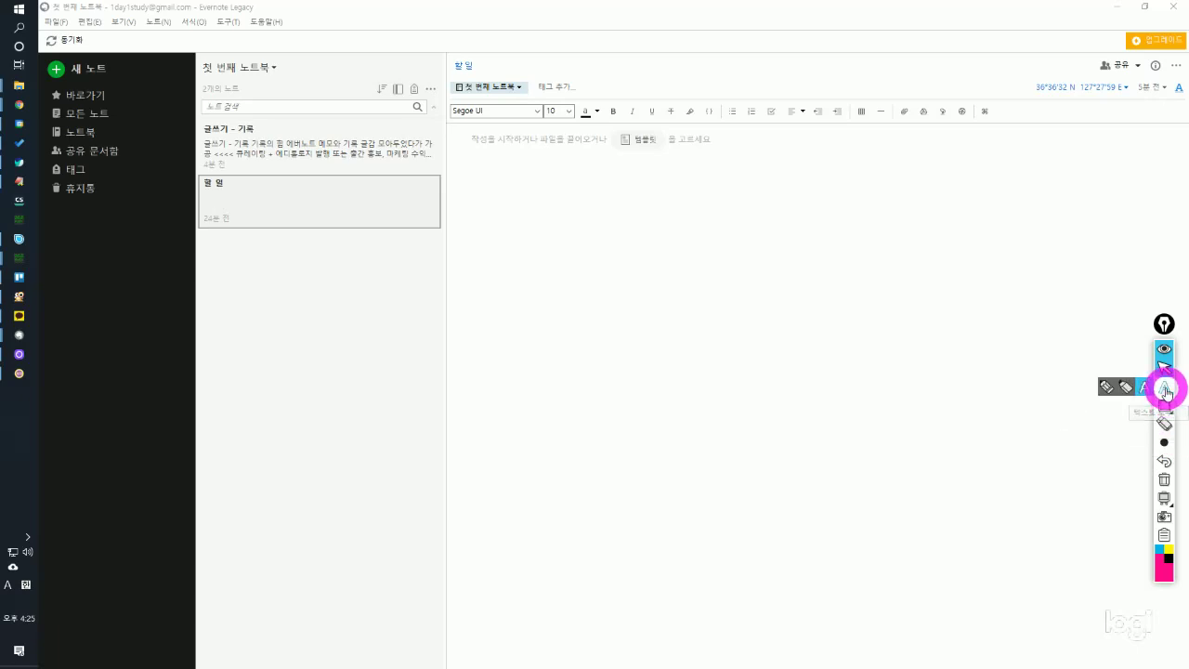
left_click(493, 189)
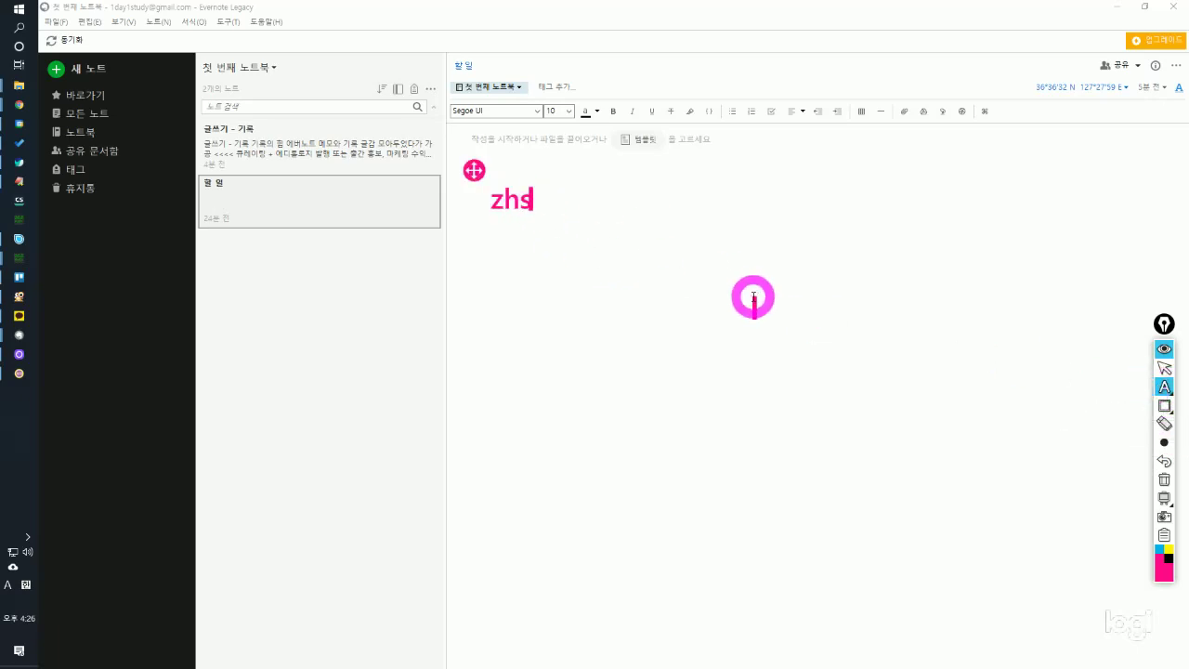
key("Hangul")
type("콘텐")
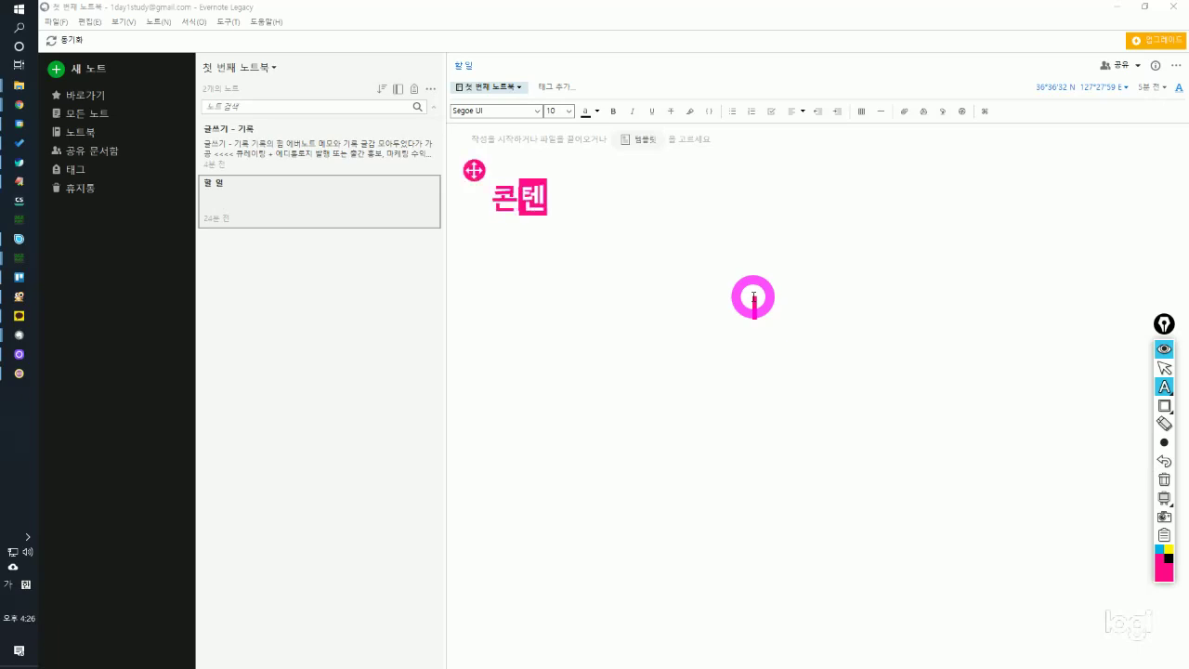
type("츠를 모으")
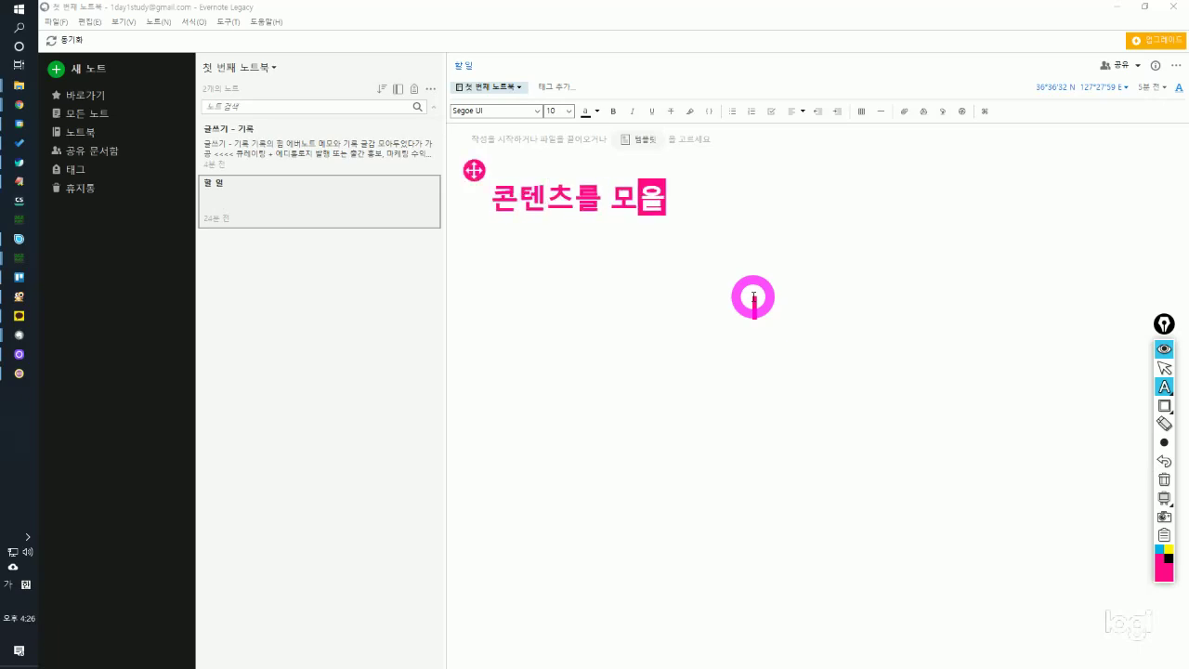
type("ㄹ 창고")
type(", 길")
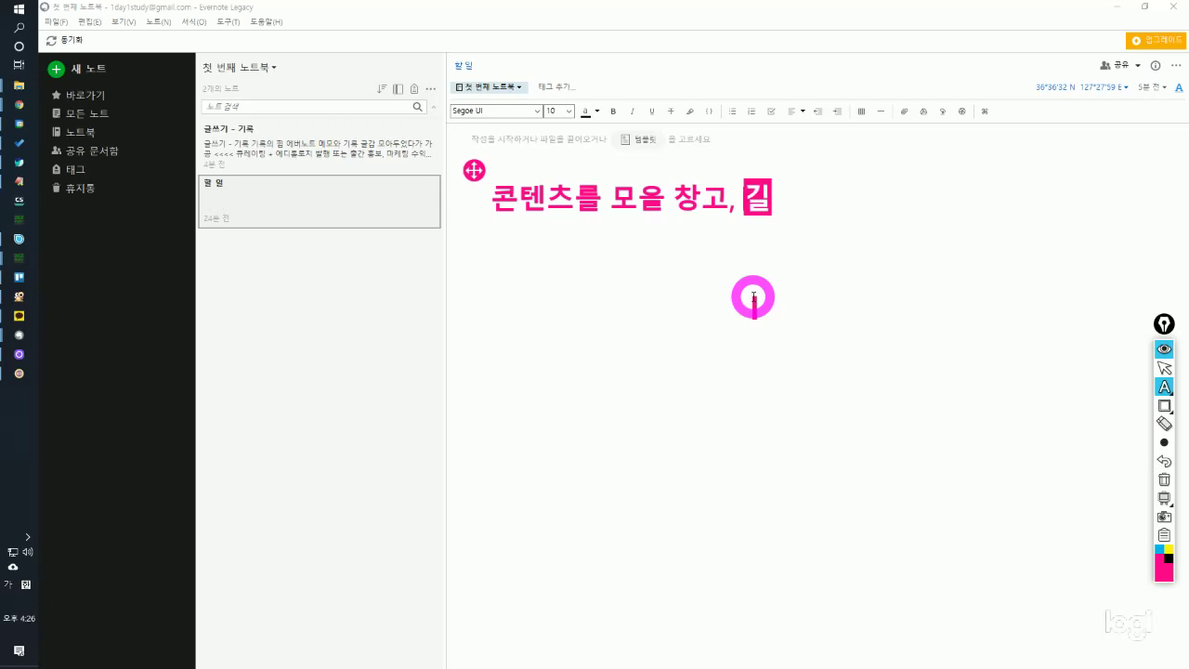
type("ㅗㄱㅈ")
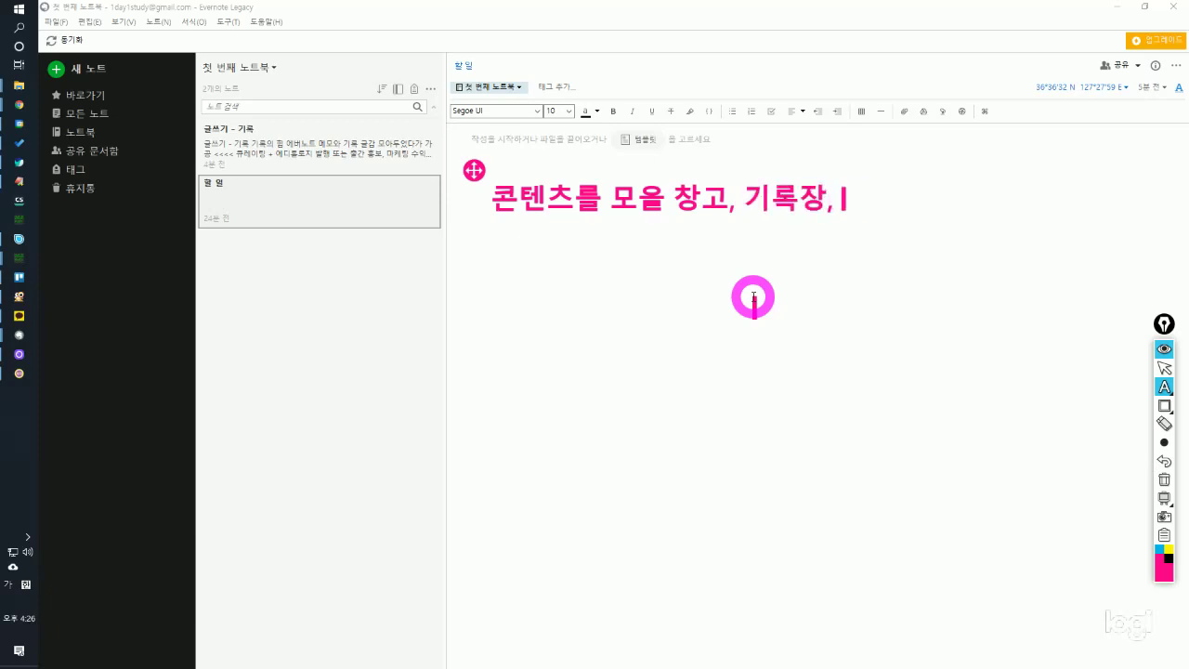
type("ㅏㅇ, ㅁㅔㅁㅗㅈㅏㅇ")
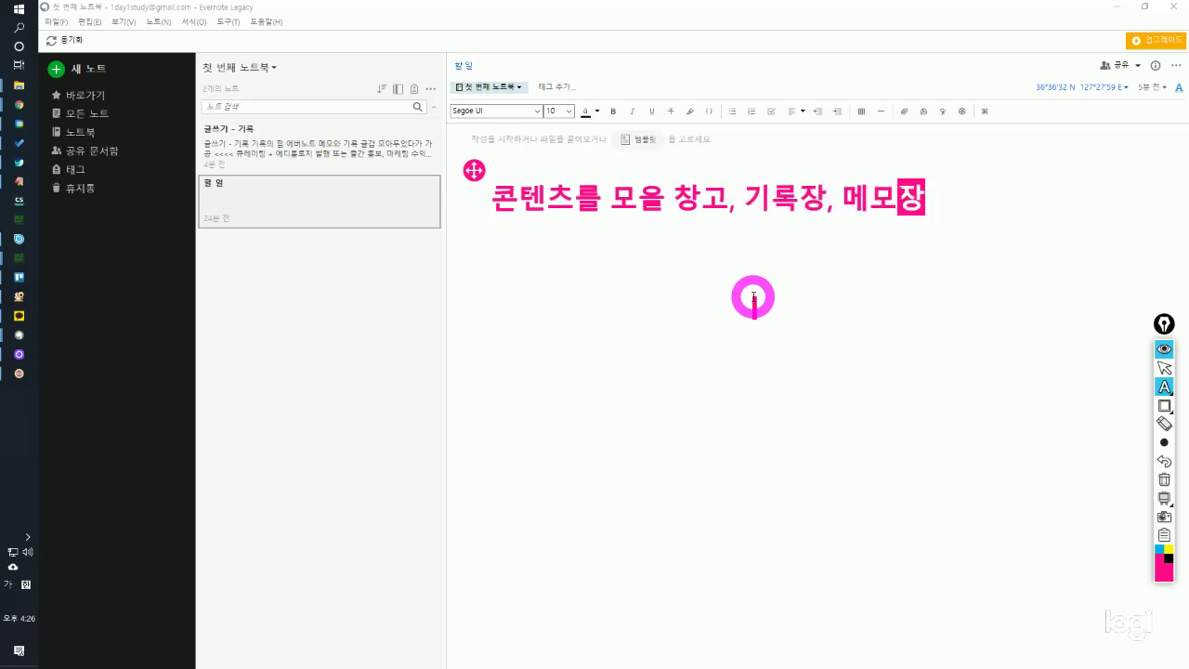
Write "에버노트, 노션 (노타빌리티, 굿노트)" as on-screen text below the heading and return to the normal pointer.
left_click(496, 246)
type("노트, 노셔")
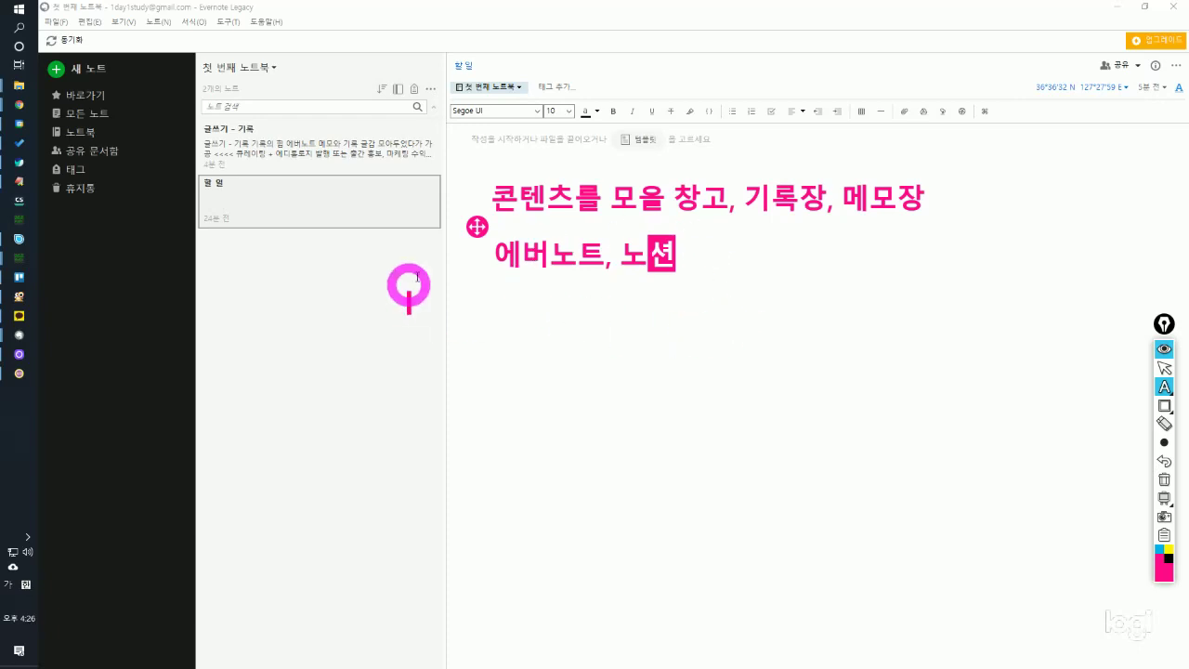
left_click(743, 273)
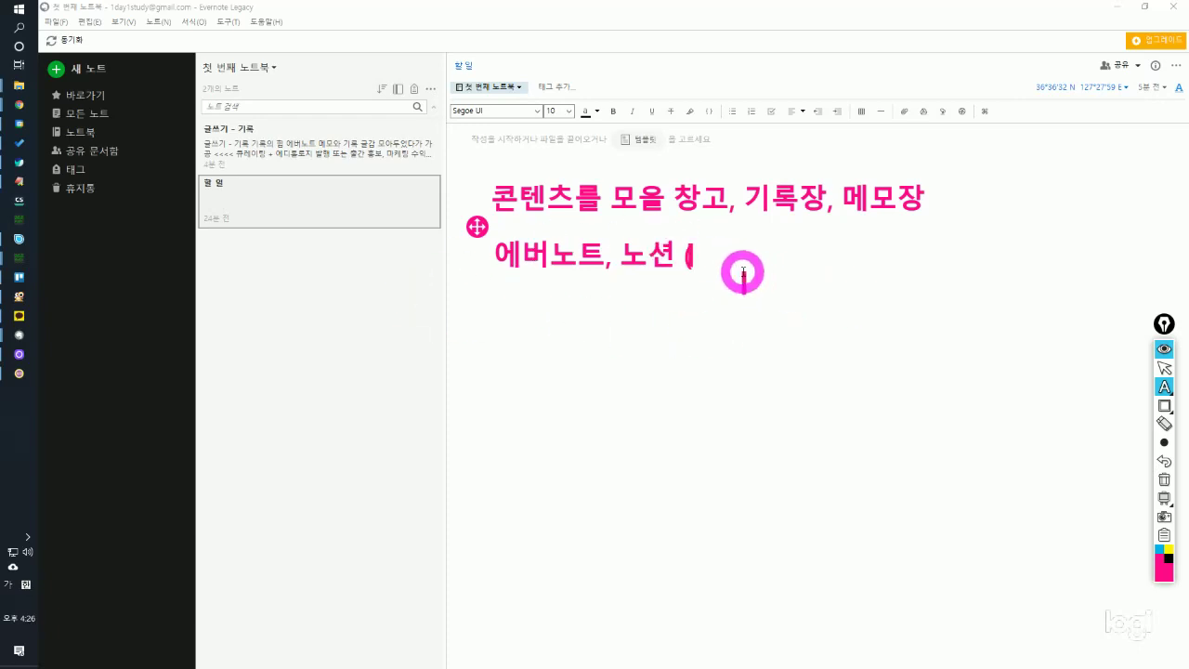
type("(노티발라")
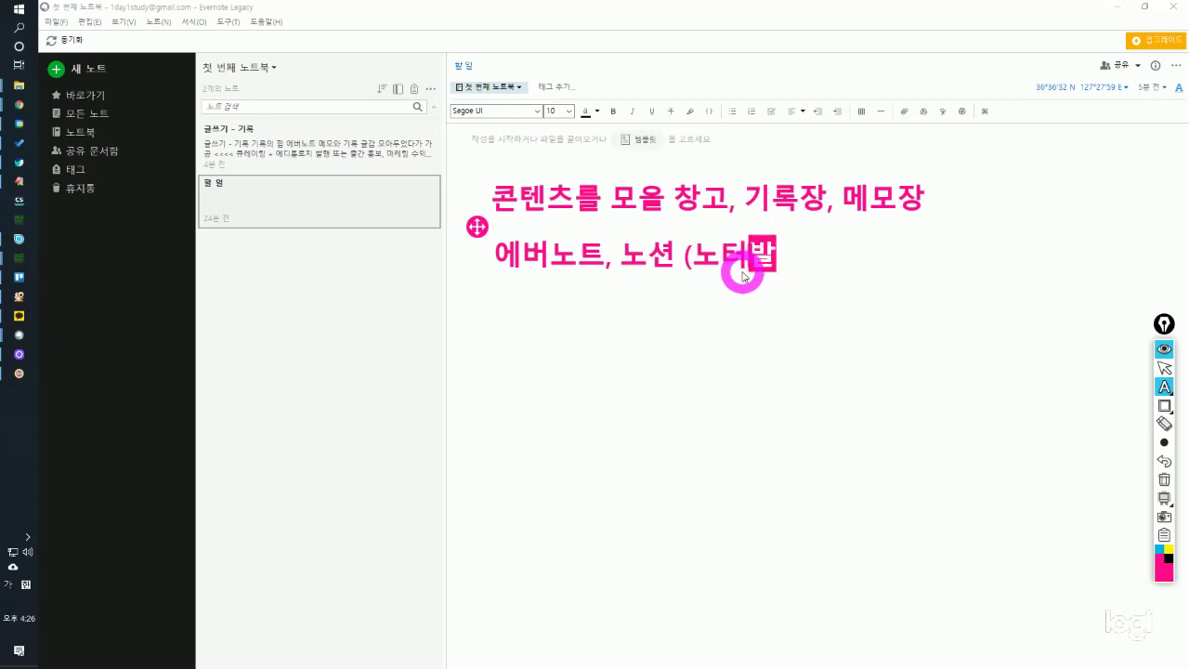
key("BackSpace")
key("BackSpace")
key("BackSpace")
key("BackSpace")
type("티")
key("BackSpace")
key("BackSpace")
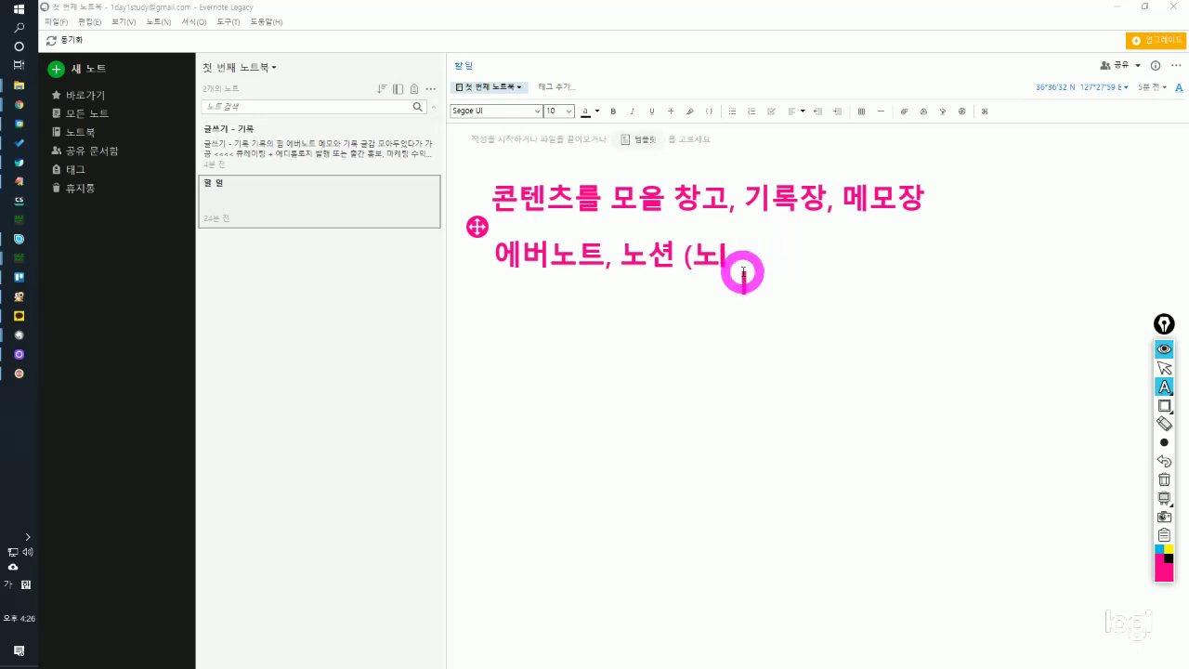
type("탑빌리티")
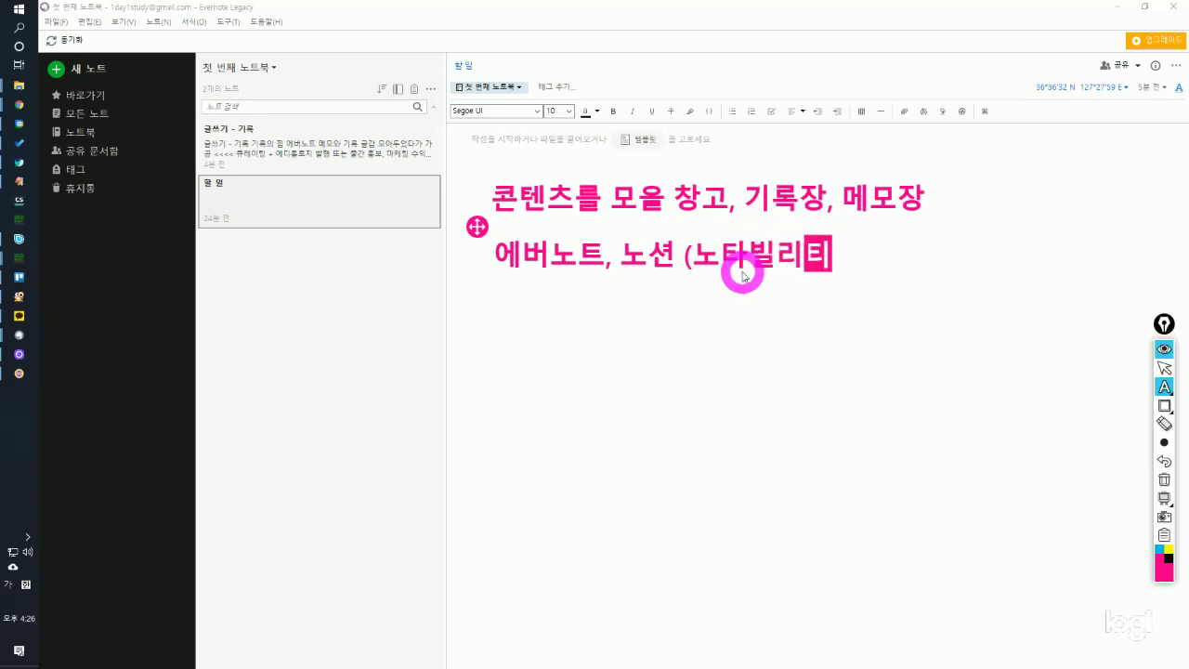
type(", 굿노트)")
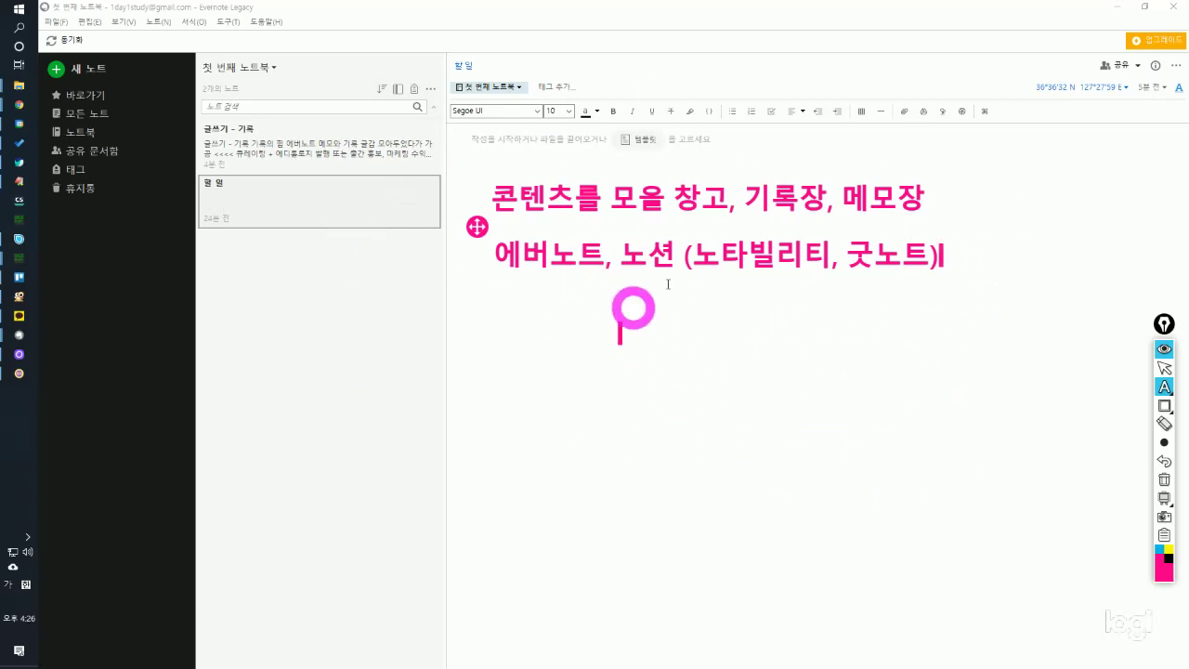
left_click(1160, 370)
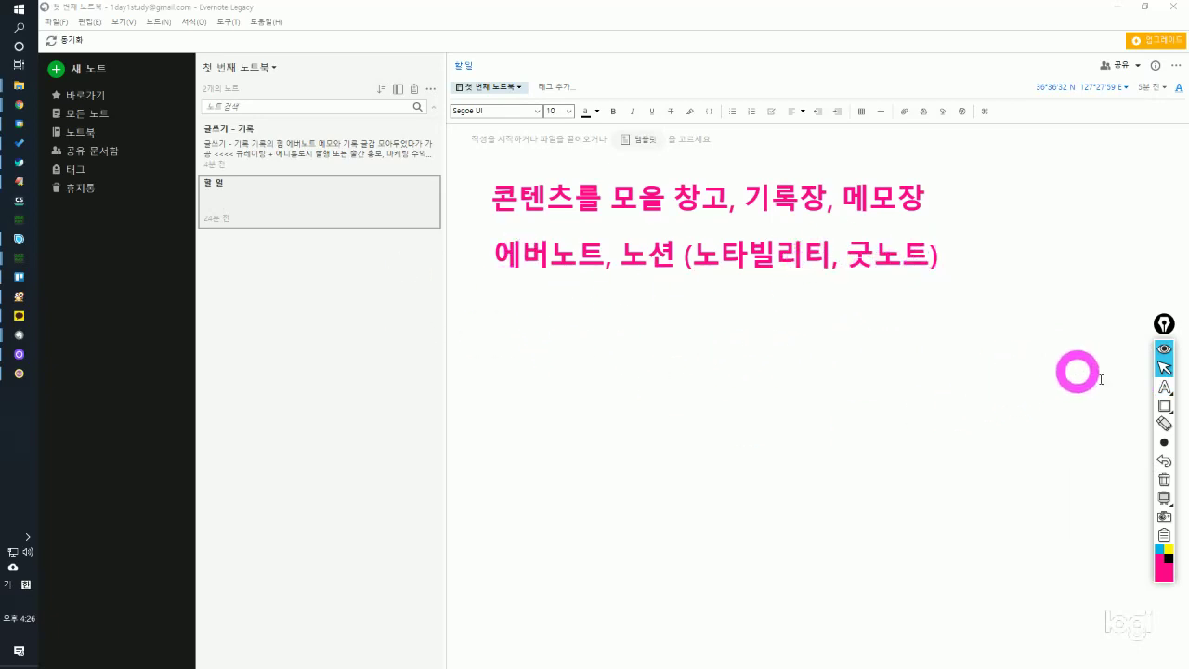
Start a new on-screen text block below the app names reading "동기화 << PC, 모바일, 타블렛 기타 등등".
left_click(1165, 386)
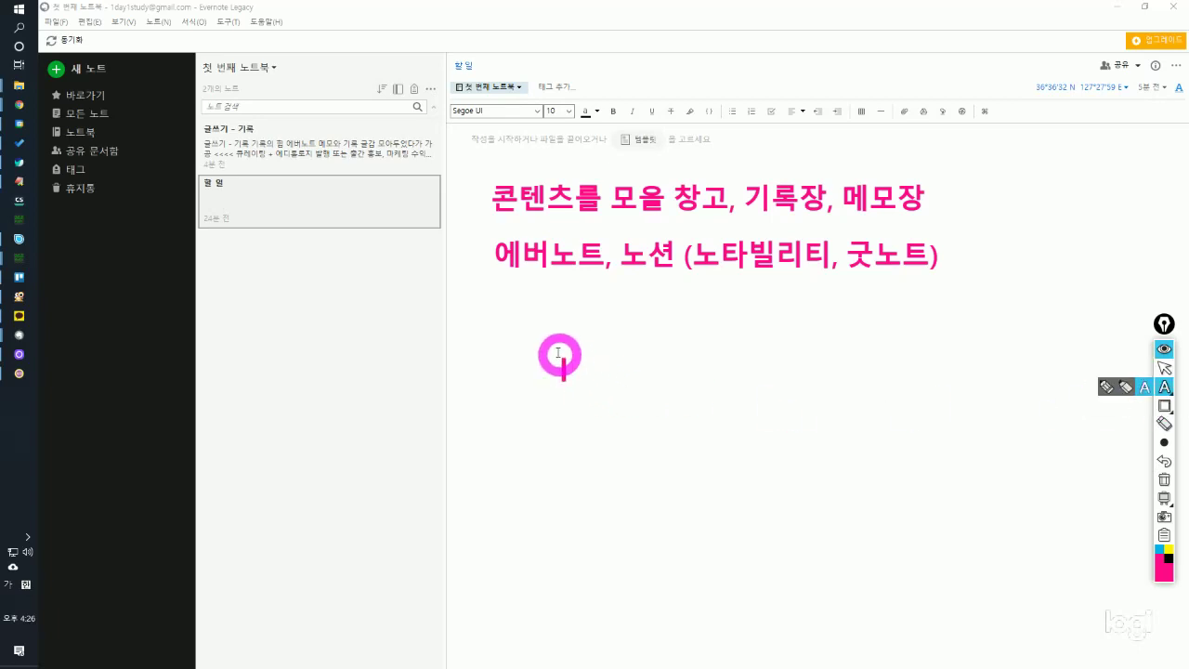
left_click(538, 331)
type("동기화")
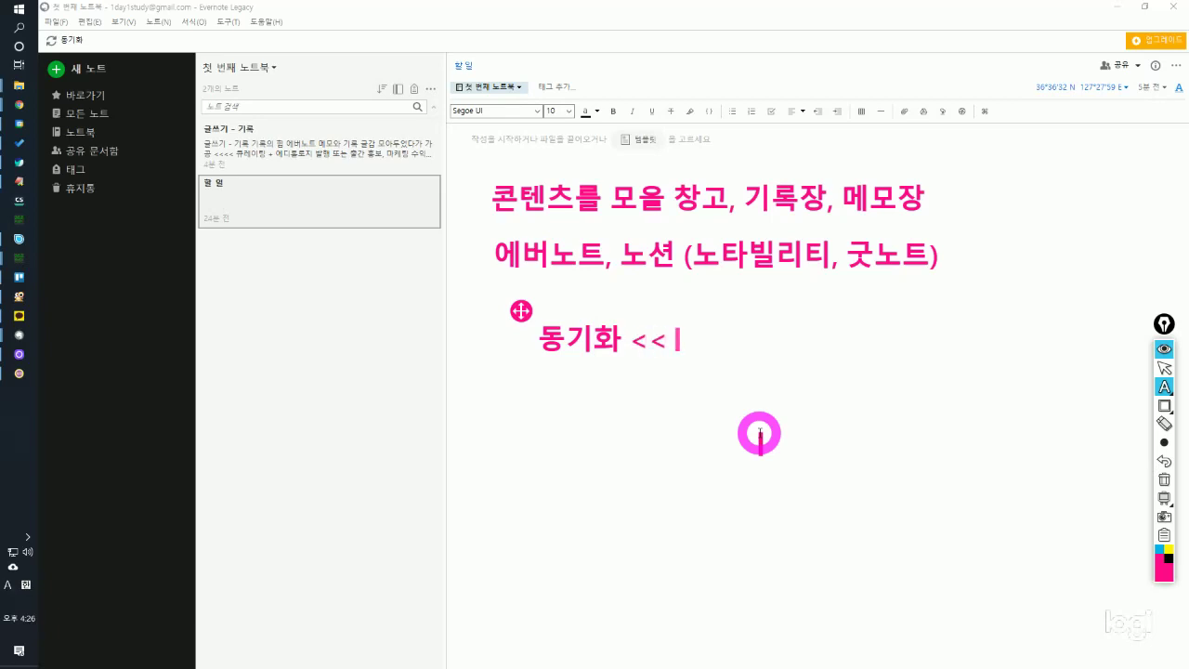
type("<< PC, ah")
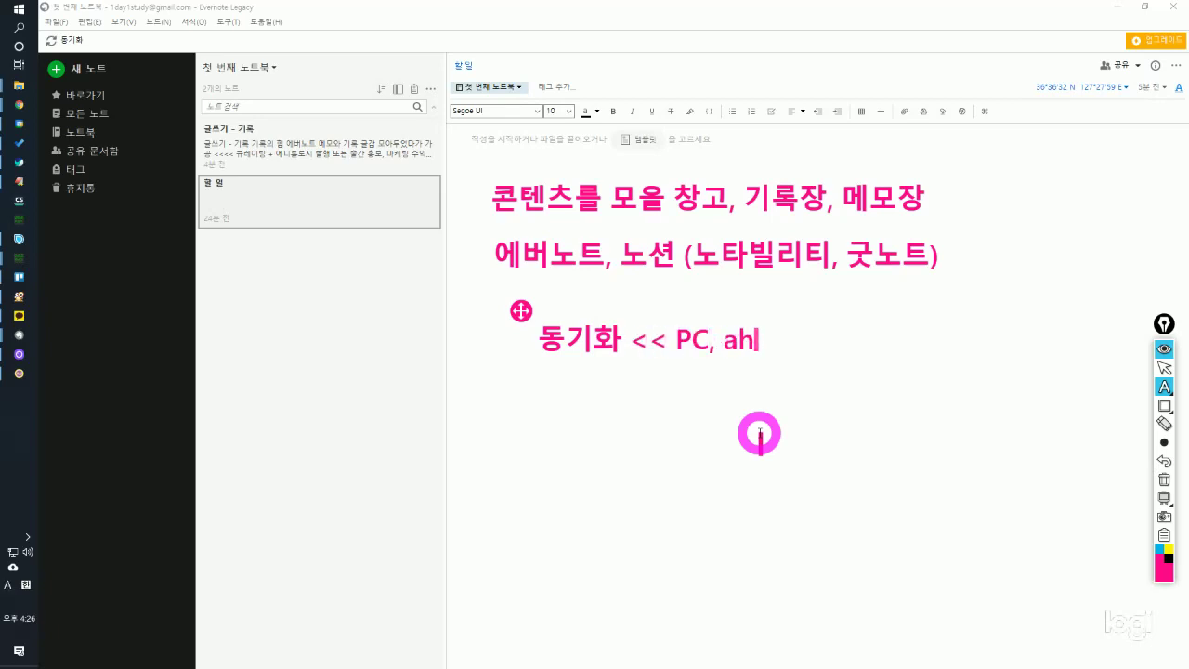
type("모바일, 타")
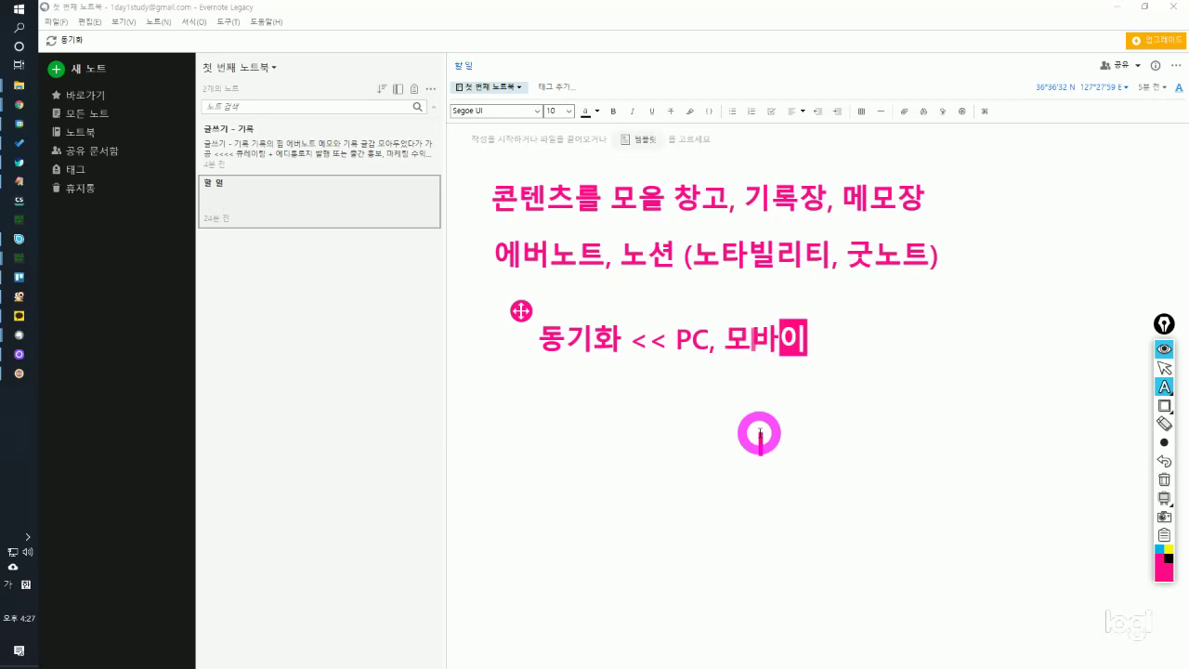
type("블렛")
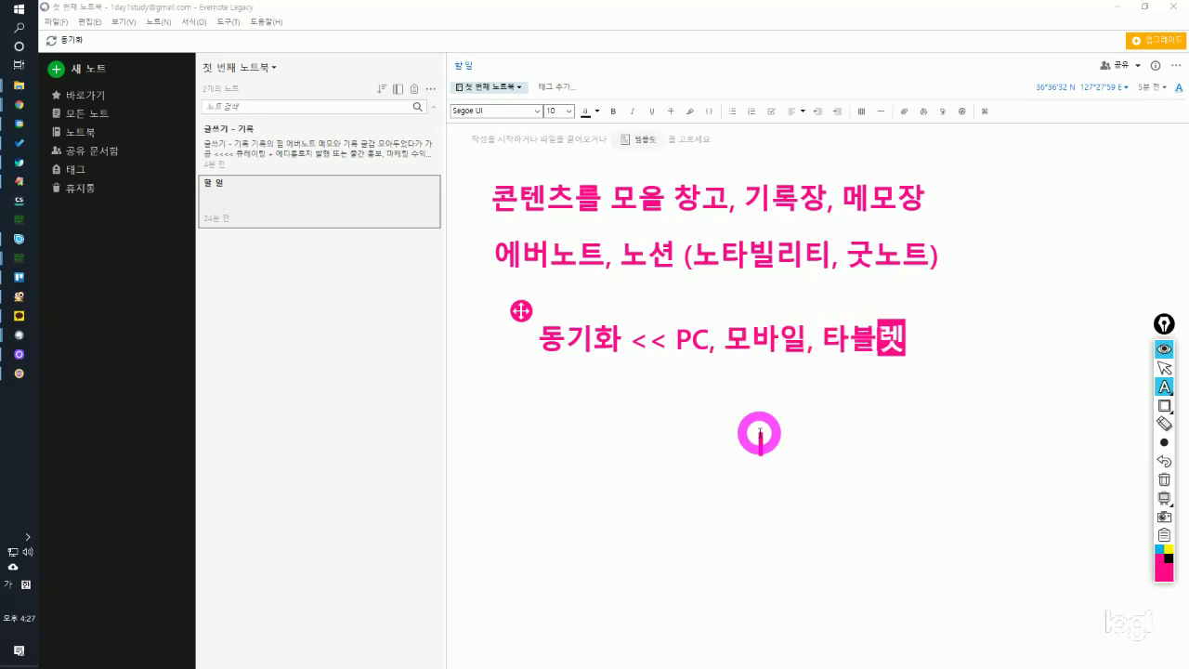
type(" 기타 등등")
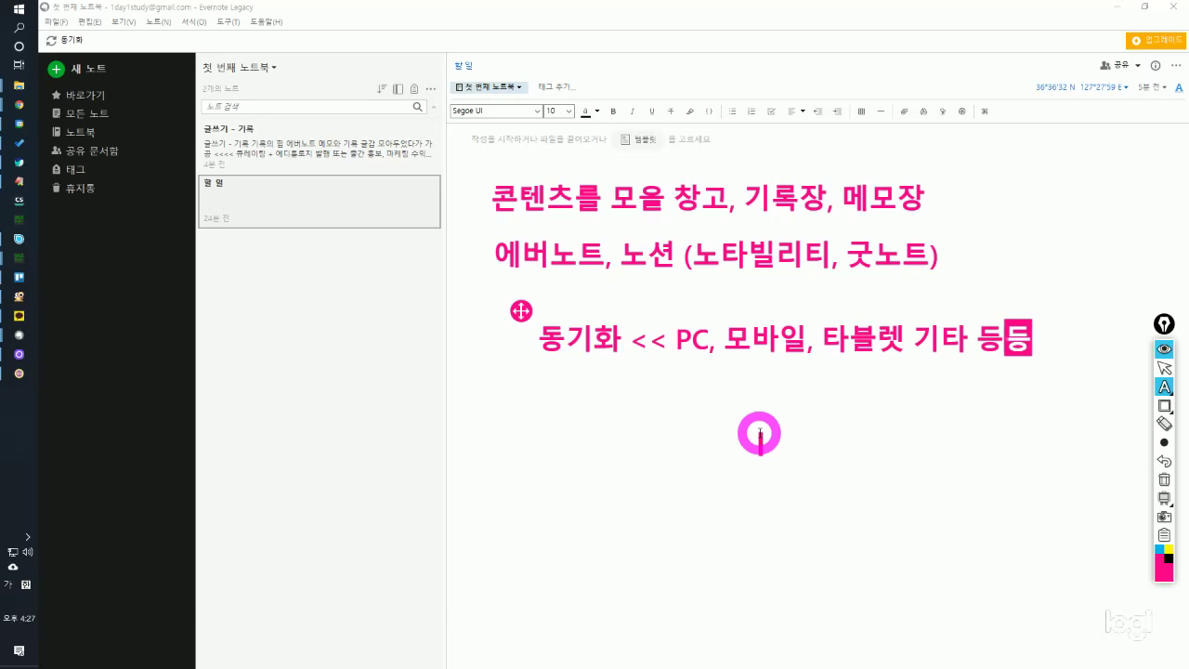
Add the line "> 기록장 메모장" under the "동기화" line in the same text block.
key("Return")
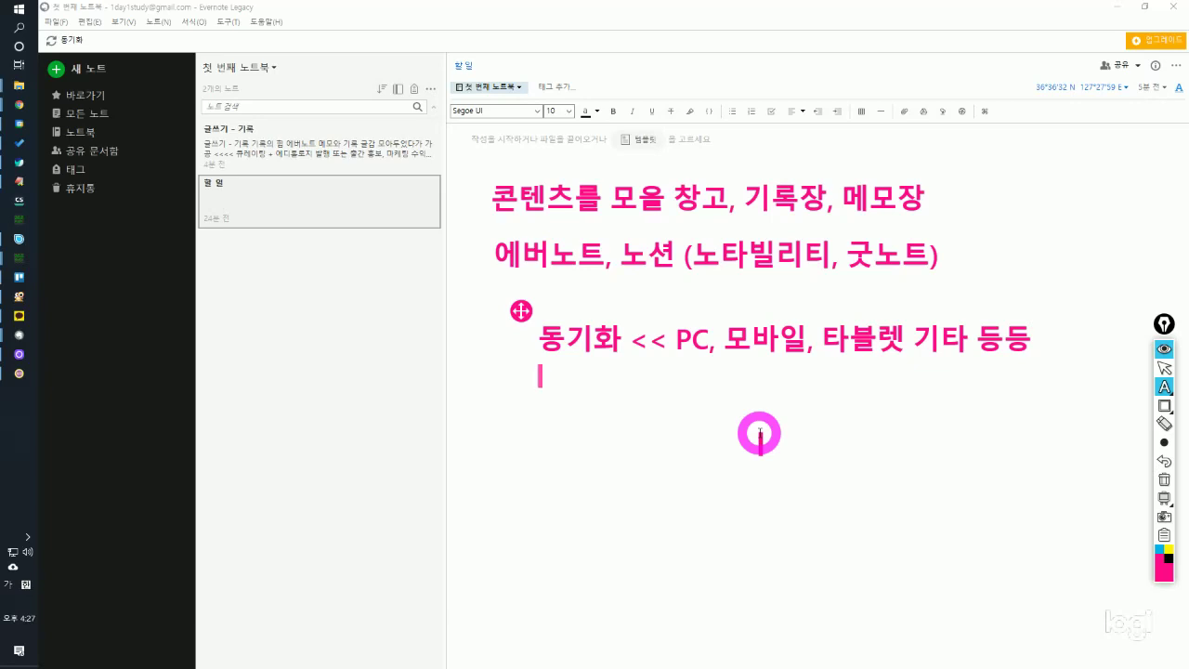
type("> ㄱ")
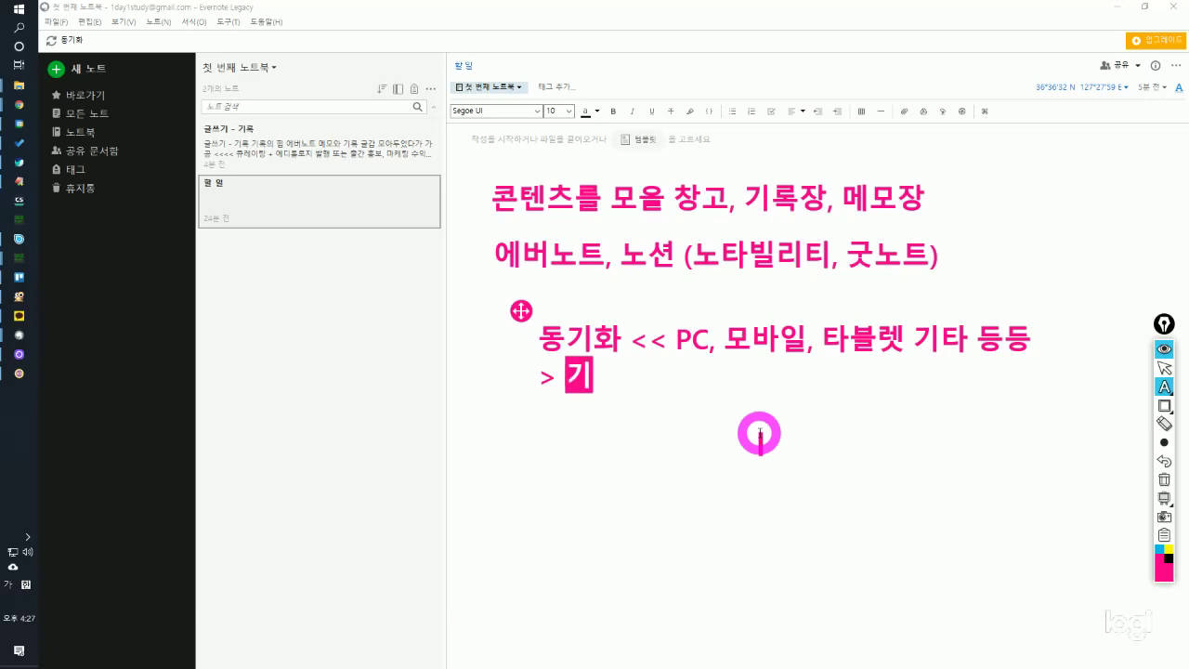
type("록장 멤")
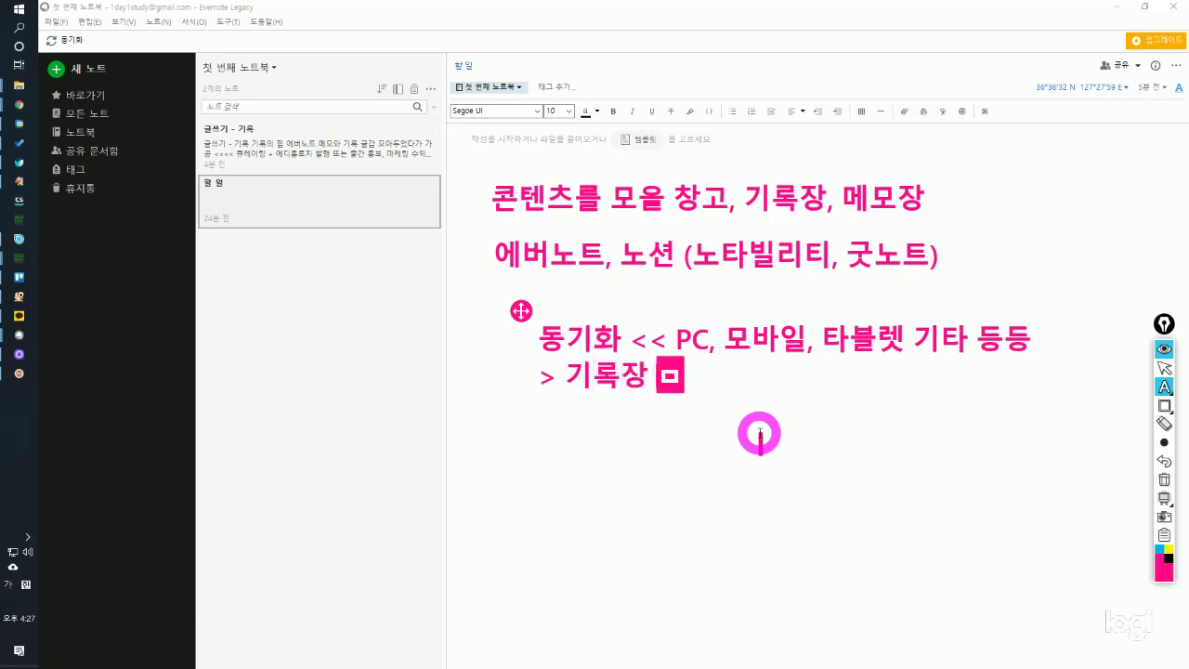
type("모장")
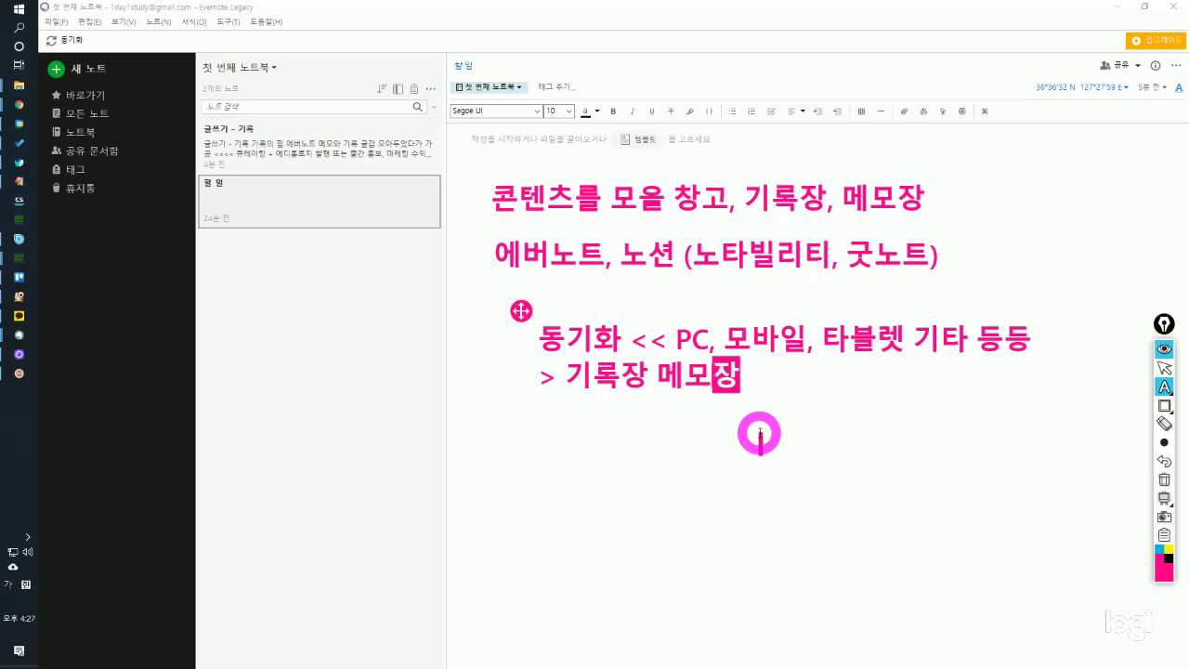
Add a third line to the text block reading "단, 동기화 몇 대 이상이 되면 유료".
key("Return")
type("ㄷ")
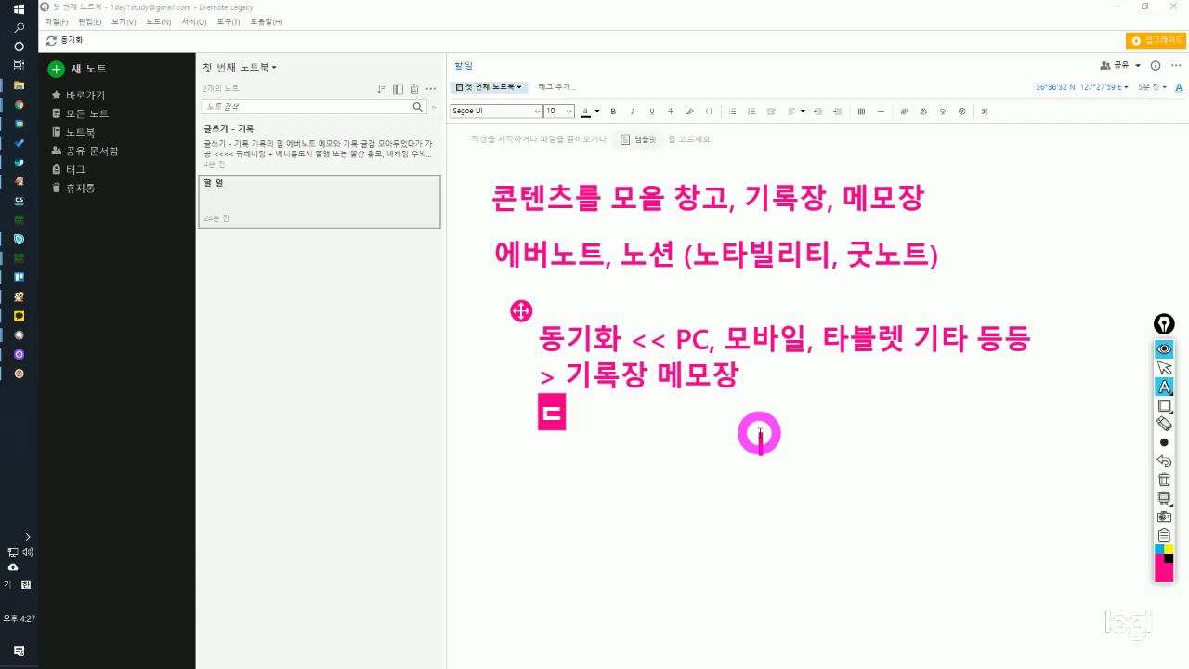
type("느")
key("BackSpace")
type("ㄷㅡ")
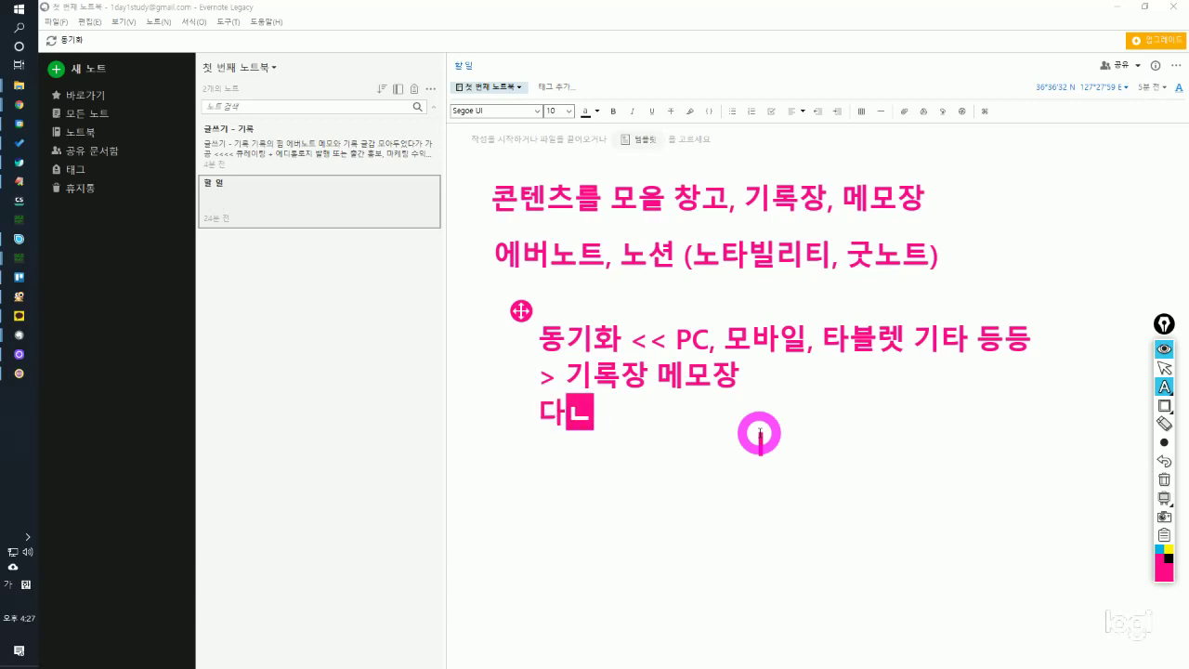
key("BackSpace")
key("BackSpace")
type("다")
type(",")
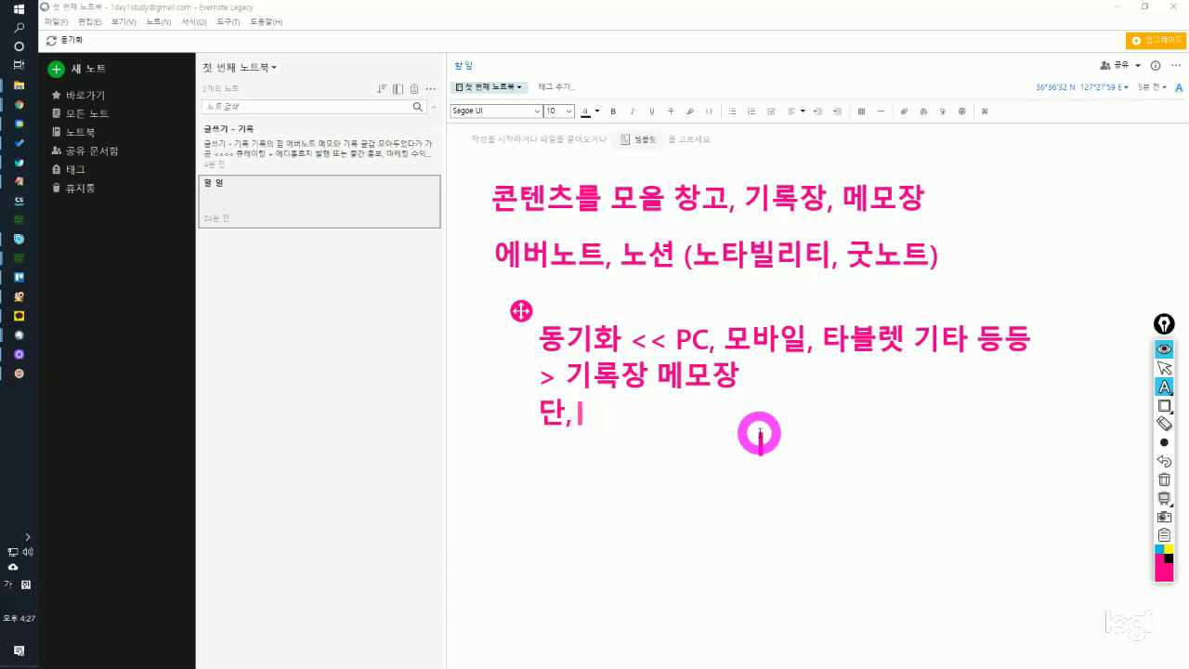
type(" 동기화")
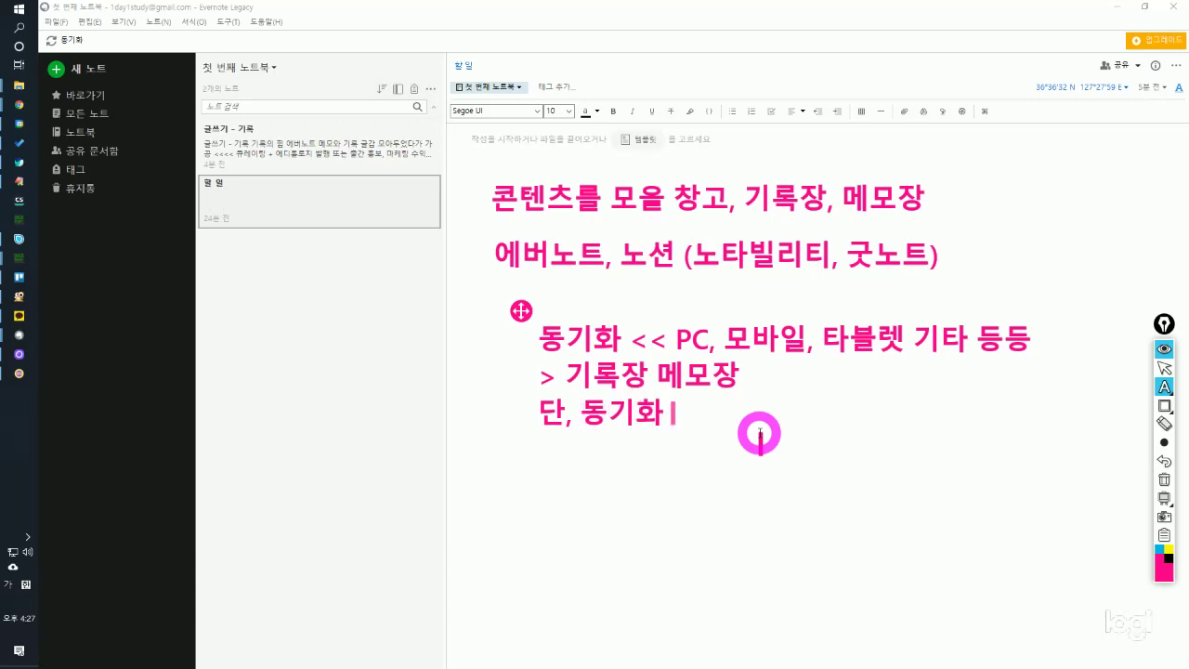
type(" 몇 대 이상")
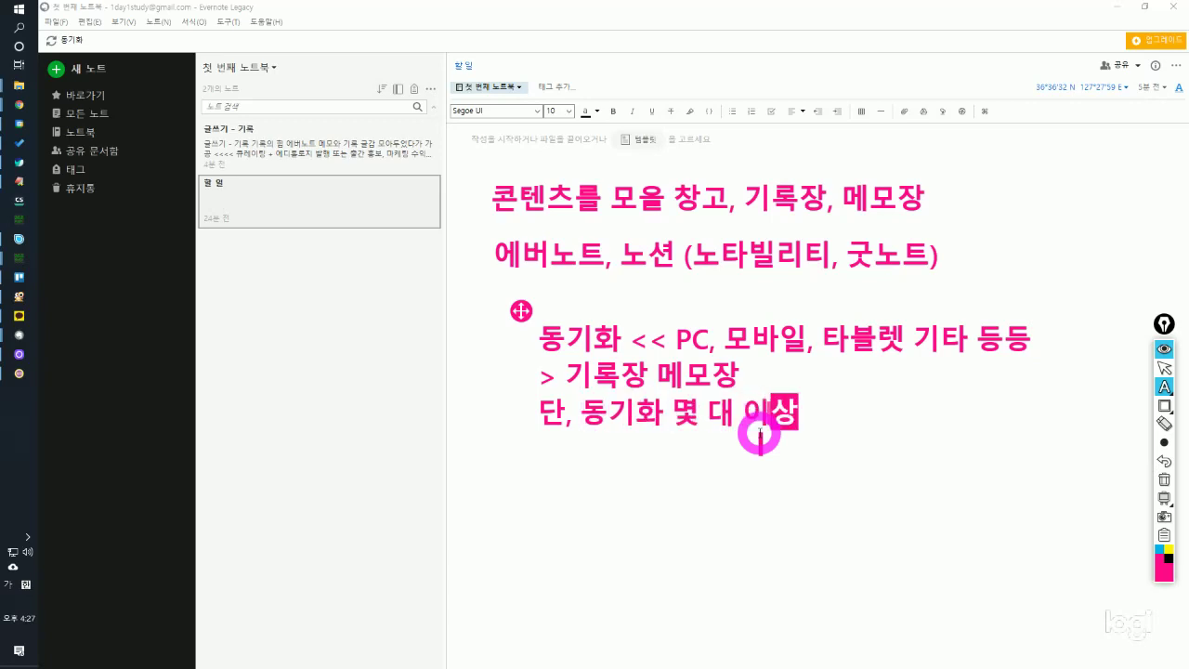
type("이 되면 ㅁ")
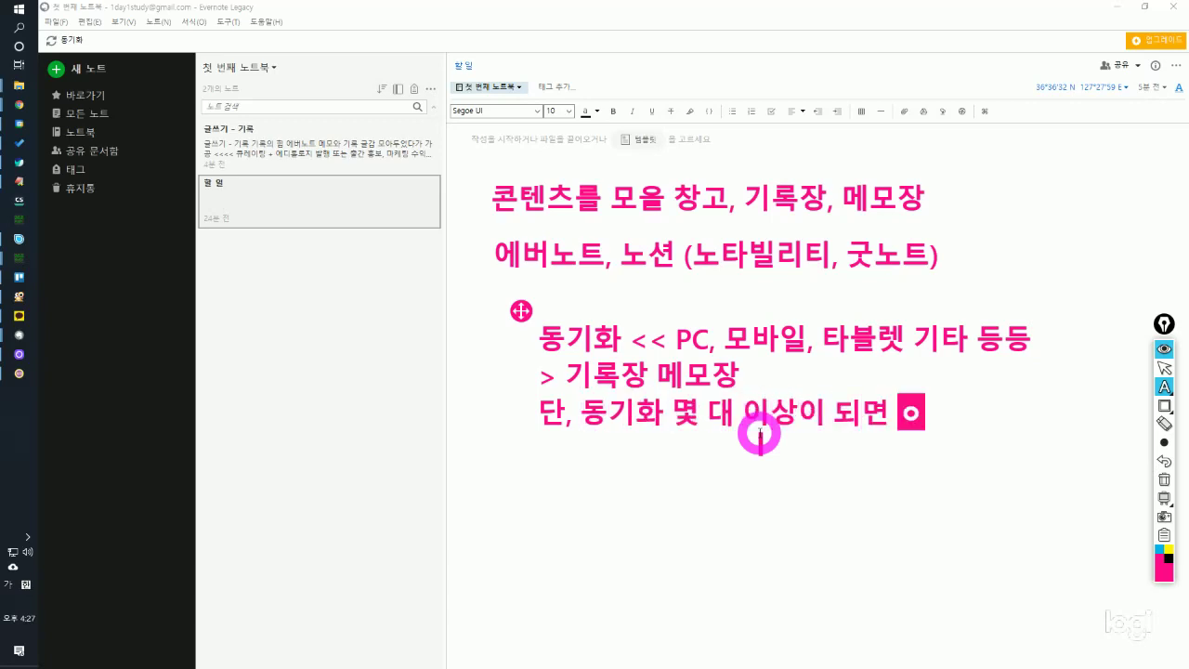
type("유료")
Add the line "월 4~5천원" at the end of the text block and return to the normal pointer.
key("Return")
type("월 ")
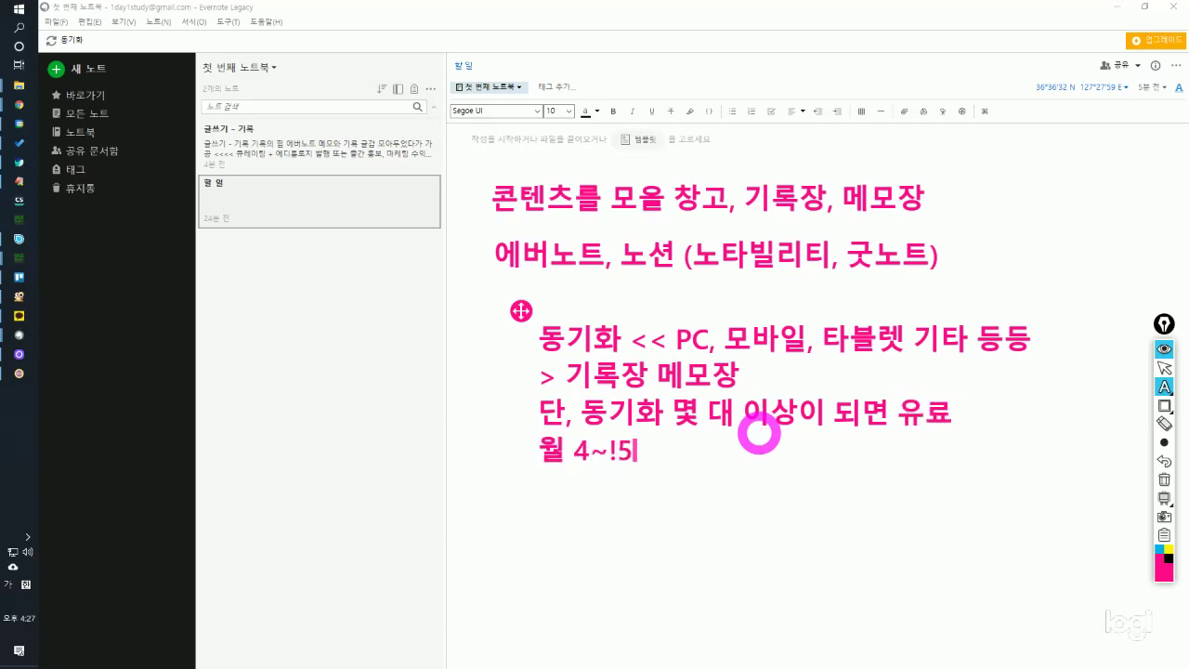
type("4~5천원")
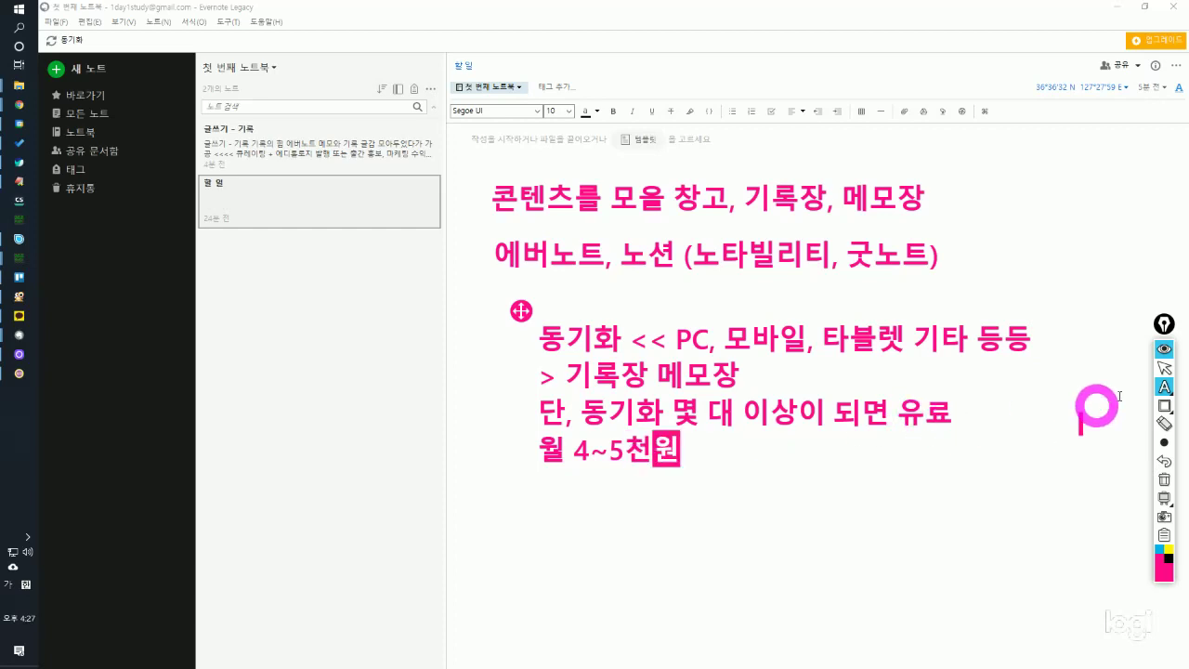
left_click(1165, 368)
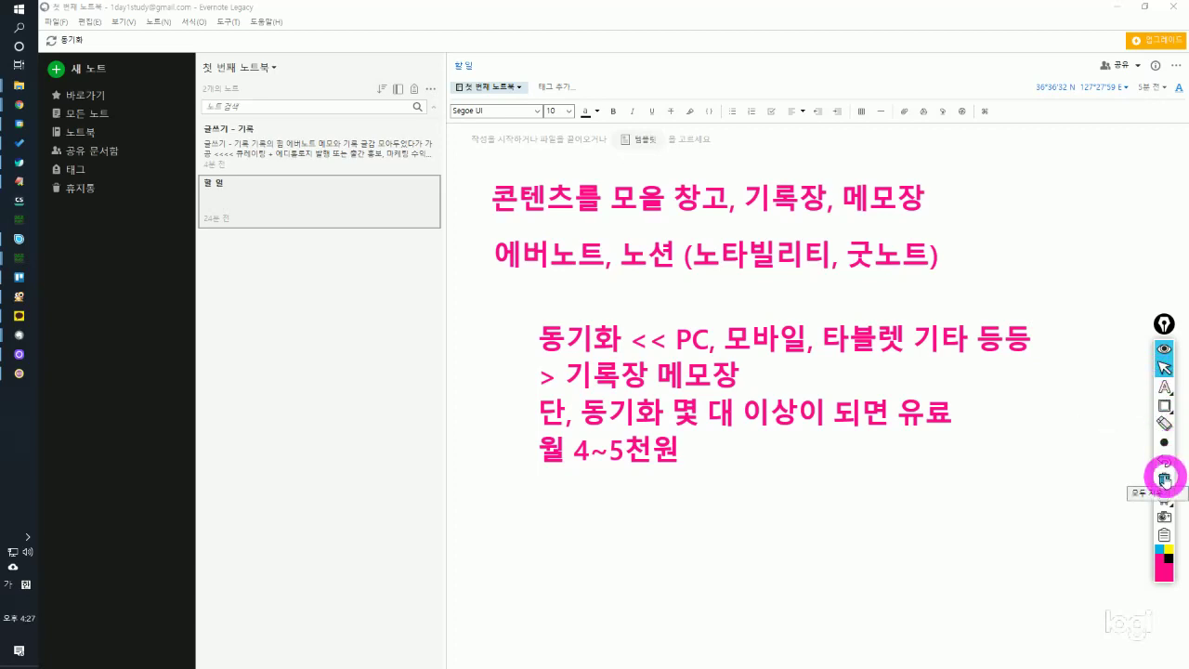
left_click(1165, 371)
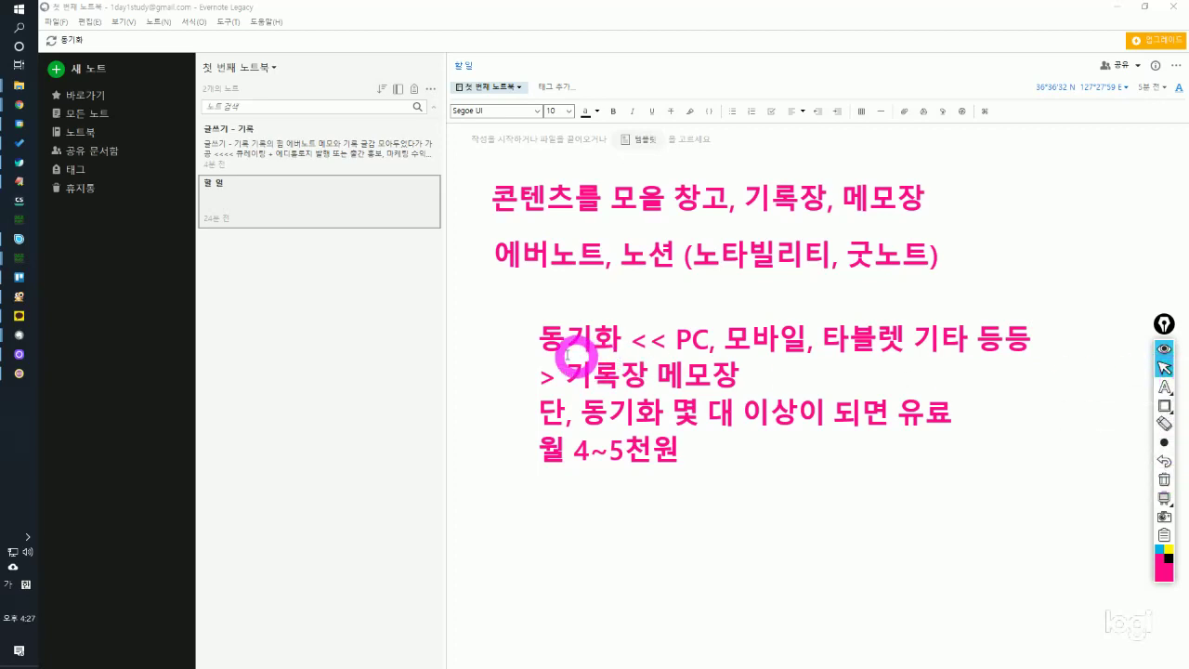
Erase the four-line synchronization and cost text block and start a new one below the app names reading "동기화".
left_click(1164, 425)
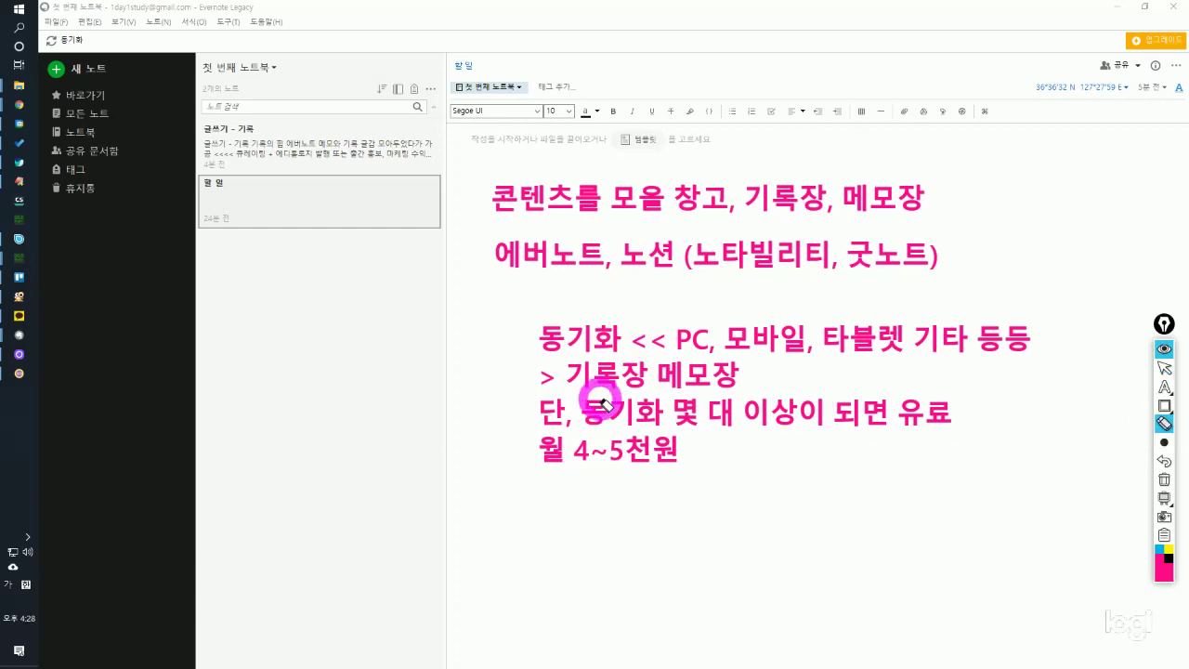
left_click(531, 340)
left_click(1165, 387)
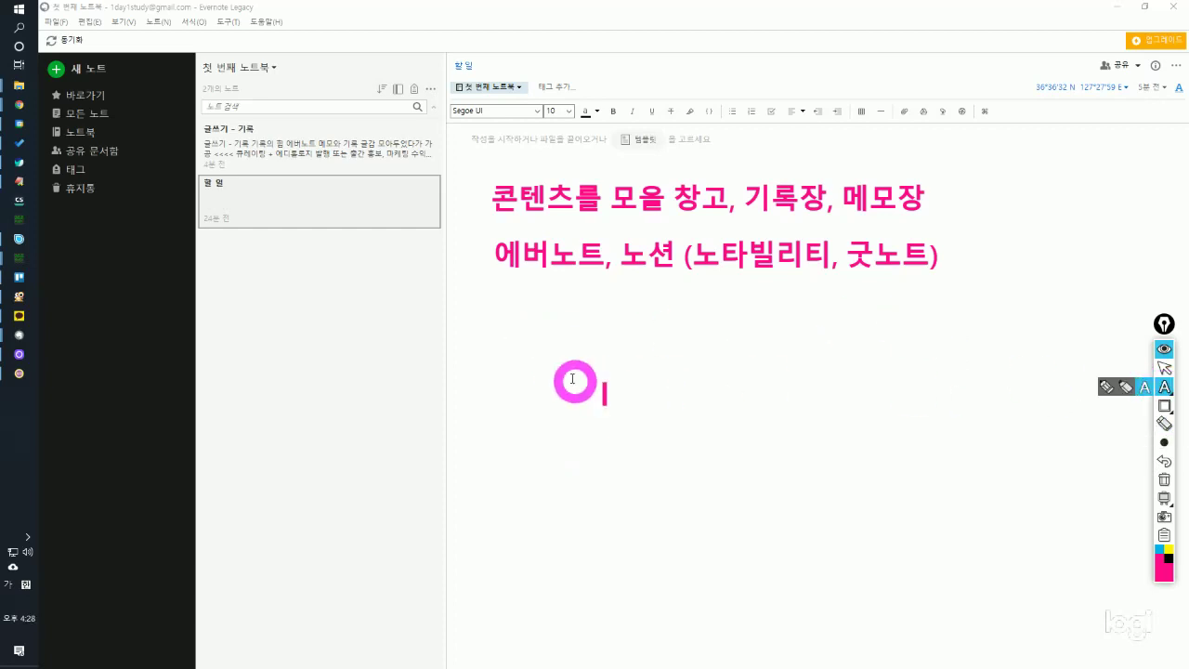
left_click(546, 311)
type("동ㄱ")
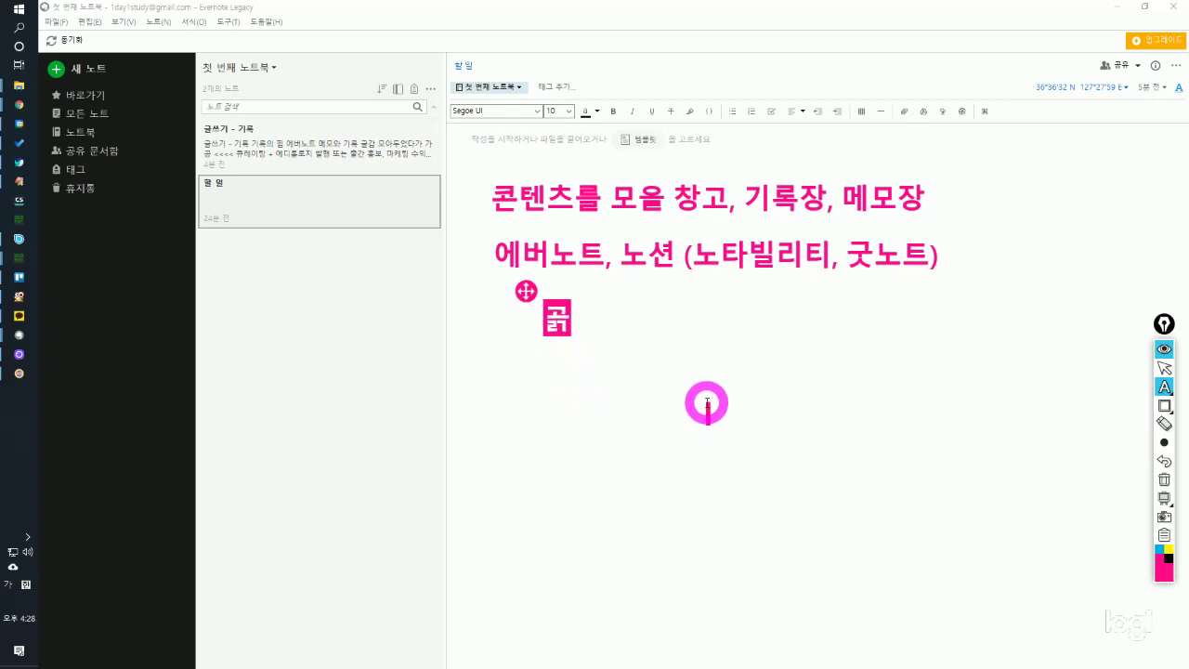
key("BackSpace")
key("BackSpace")
type("동기ㅗ호")
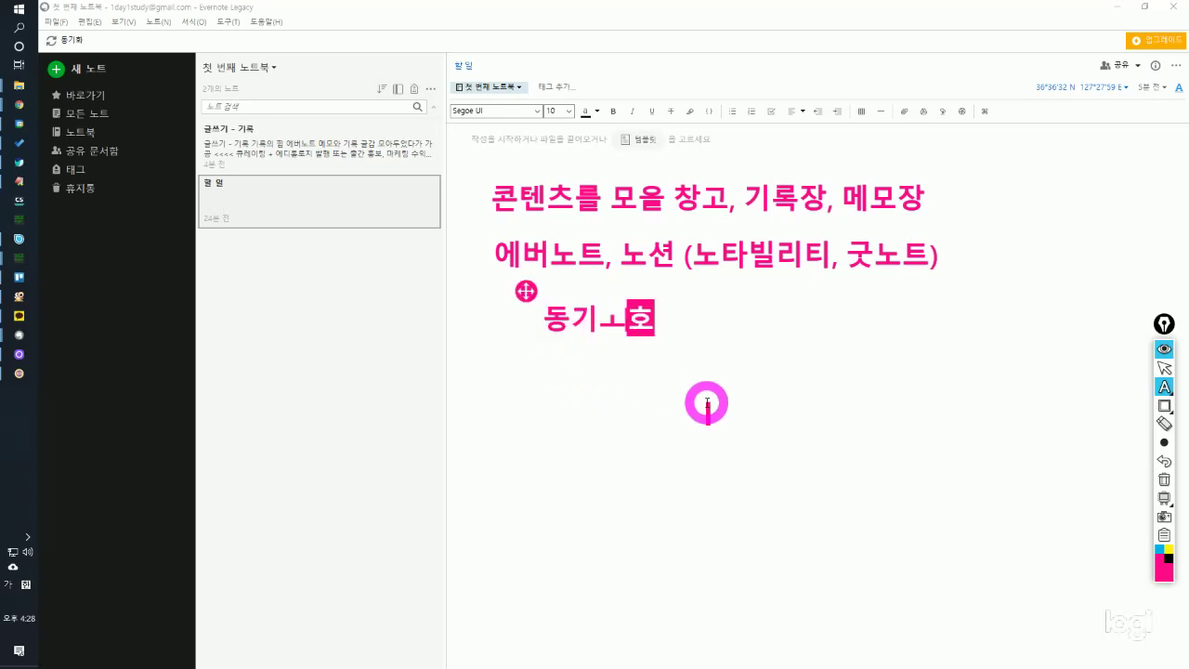
key("BackSpace")
key("BackSpace")
type("화")
key("Return")
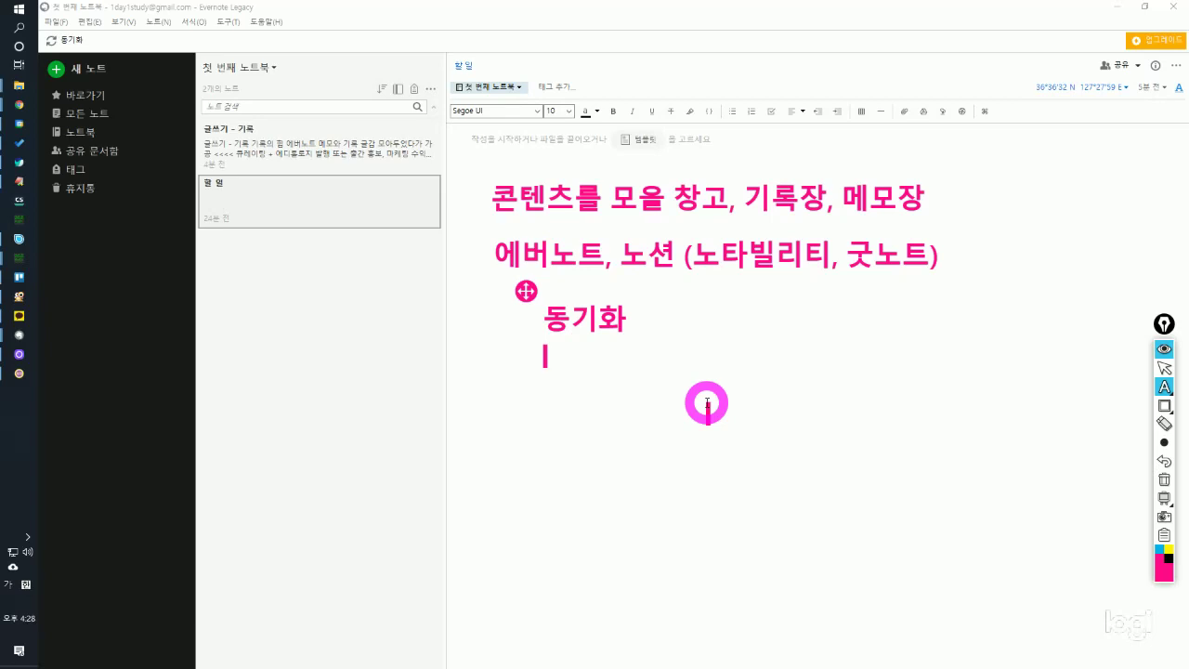
Add the line "가벼워야 됩니다." under "동기화" in the same text block.
type("가벼워야")
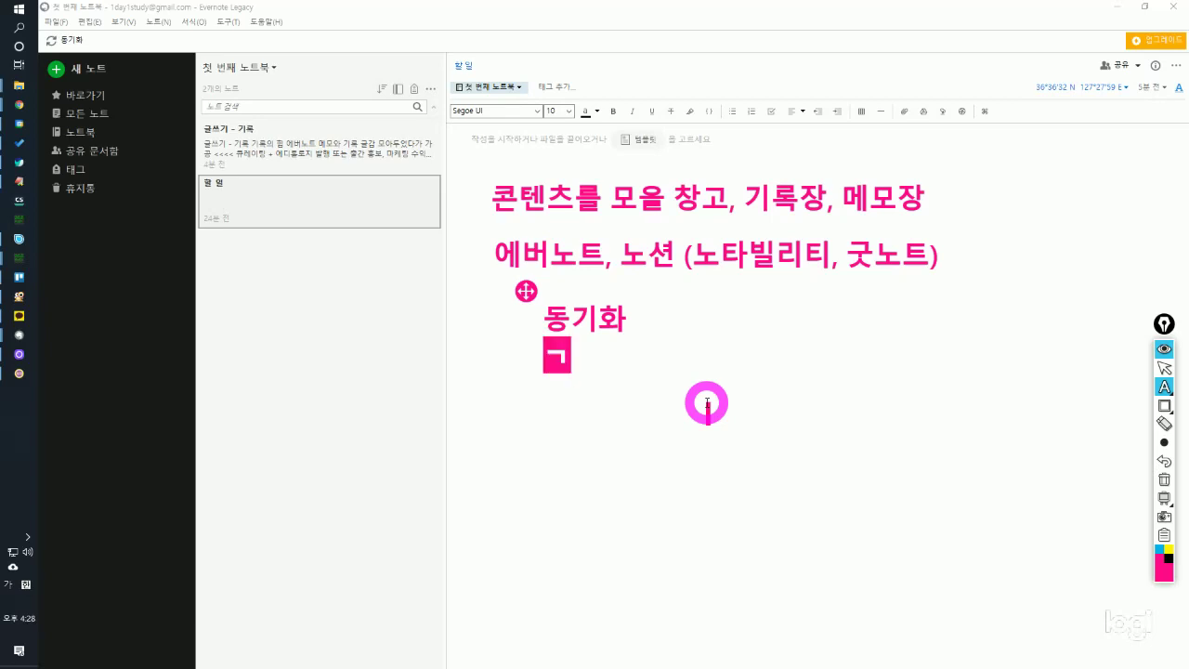
type(" 됩니다.")
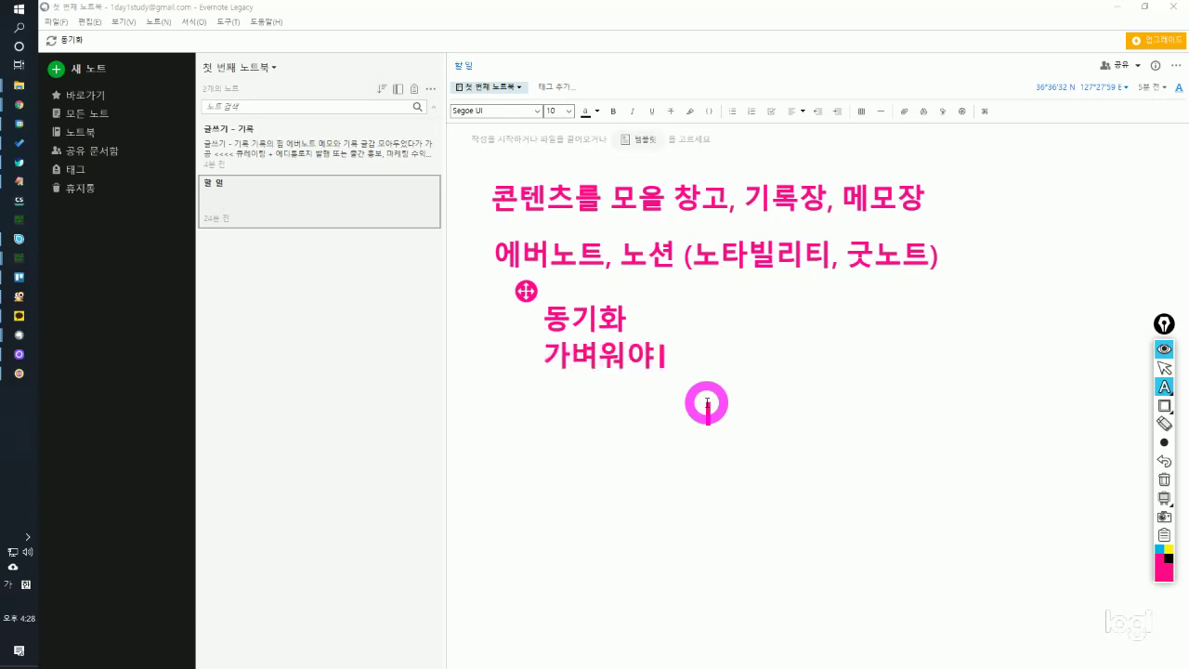
key("Return")
Add the line "에버노트 (메모가 4천개 정도)" to the text block.
type("에버노트")
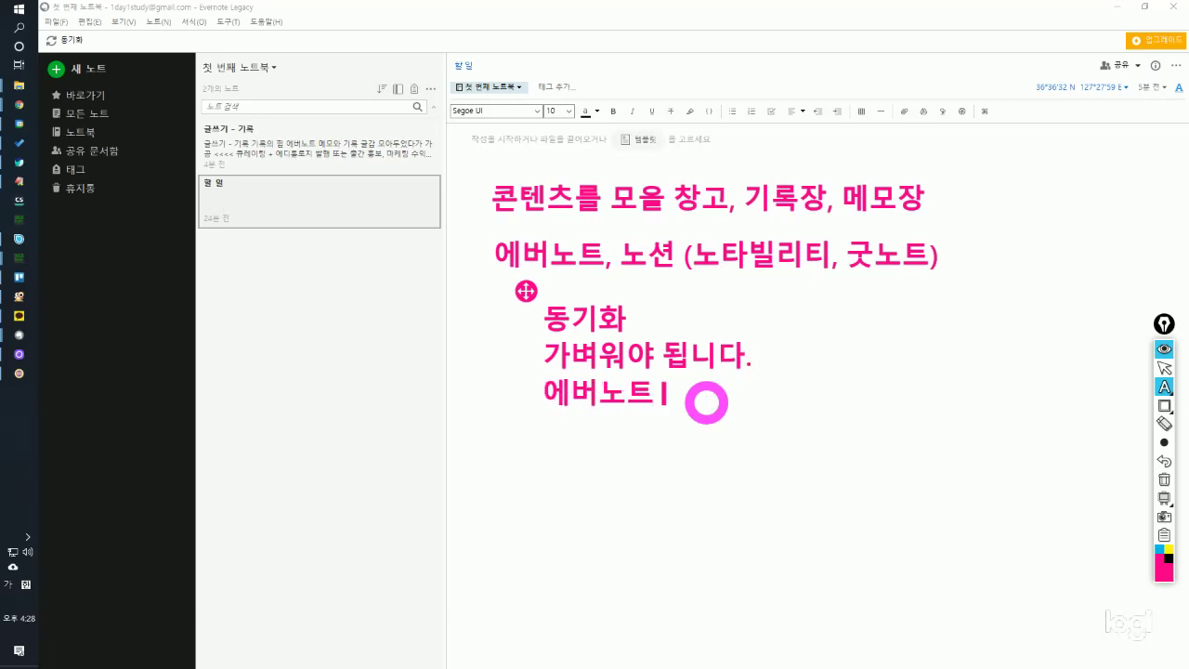
type(" (메모다")
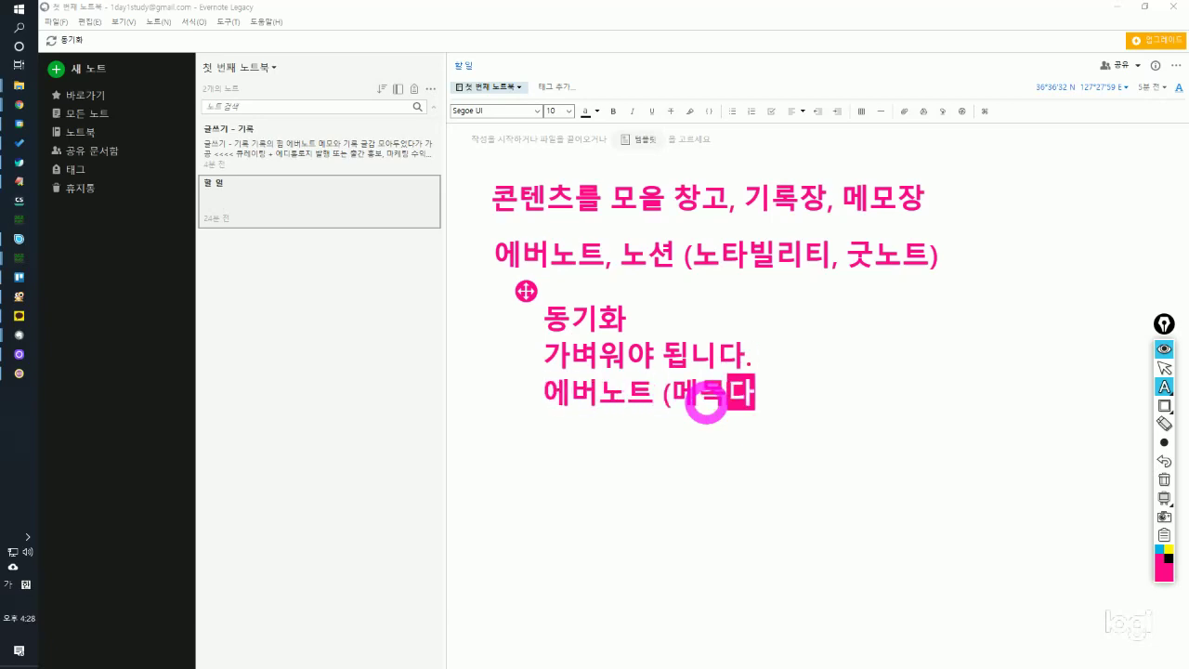
key("BackSpace")
type("가")
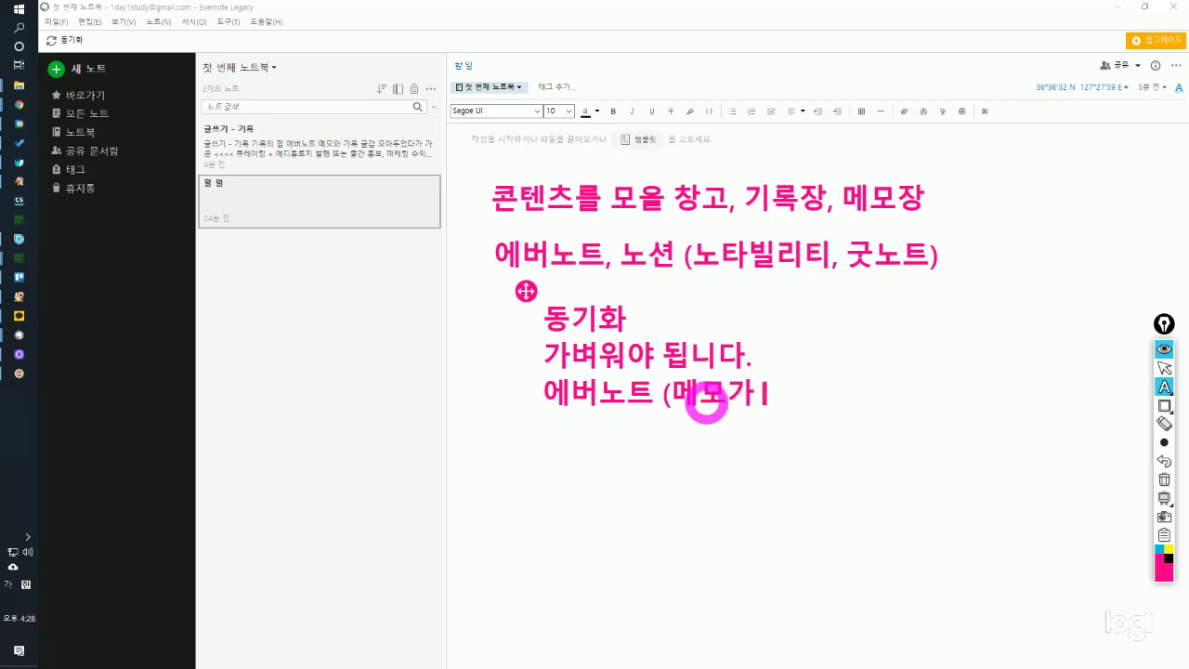
type(" 40천")
key("BackSpace")
key("BackSpace")
key("BackSpace")
key("BackSpace")
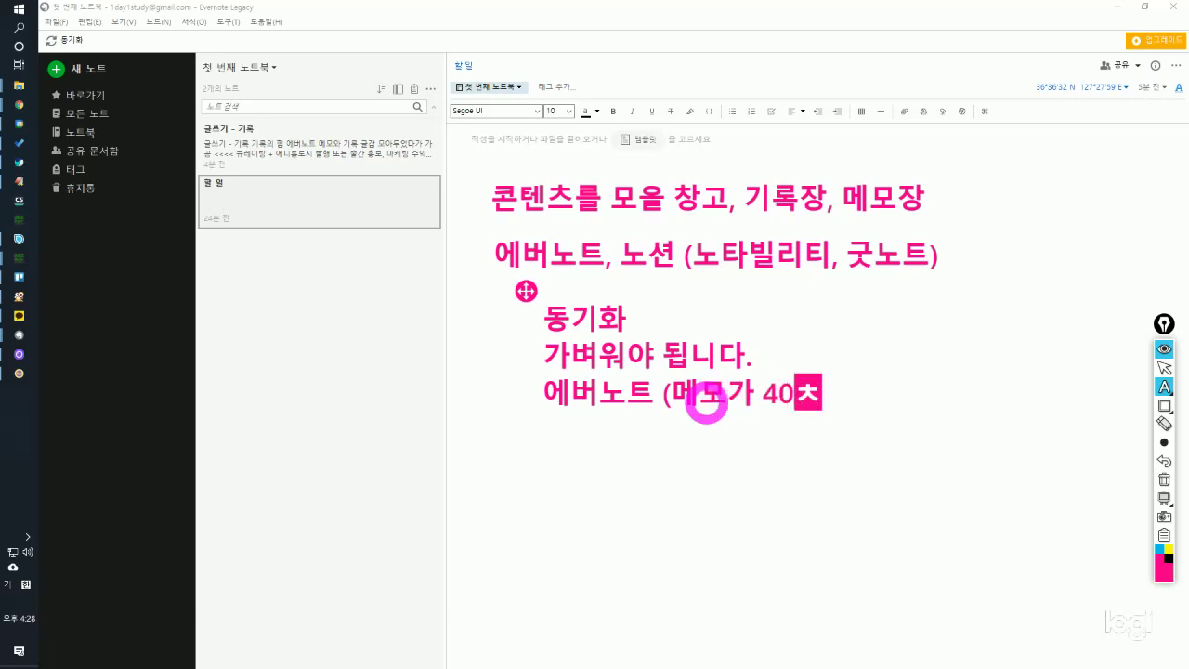
type("ㅊ천개 정도)")
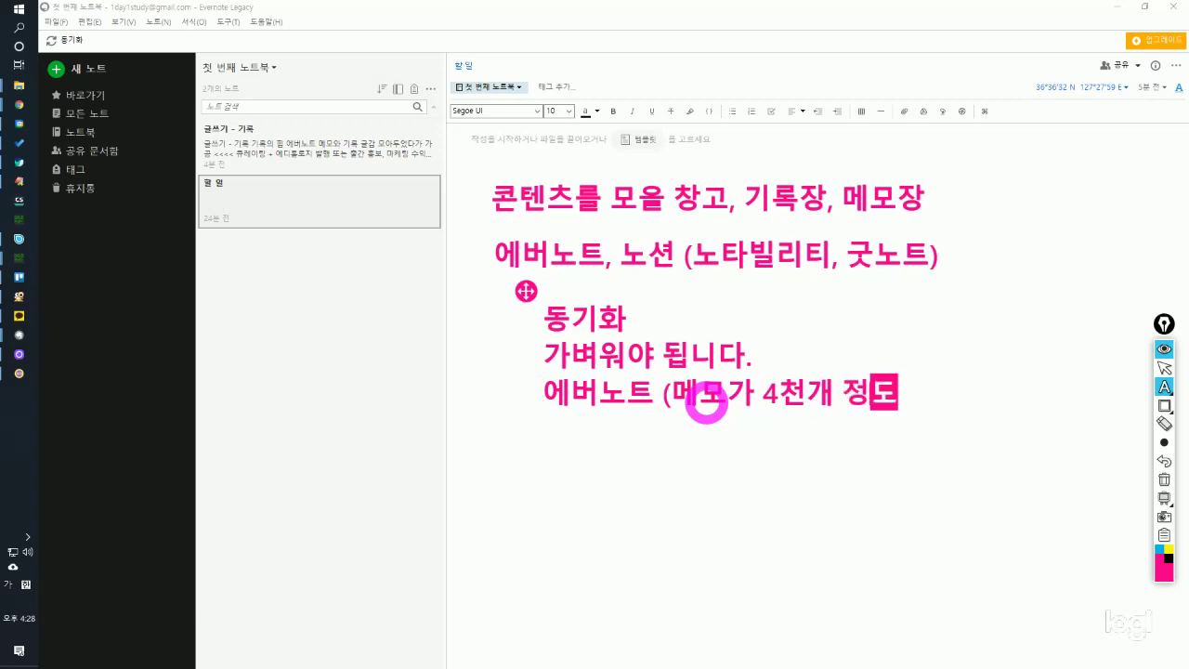
Add the line "김정운, 이어령 < 에버노트" under the memo-count line.
type("김정운")
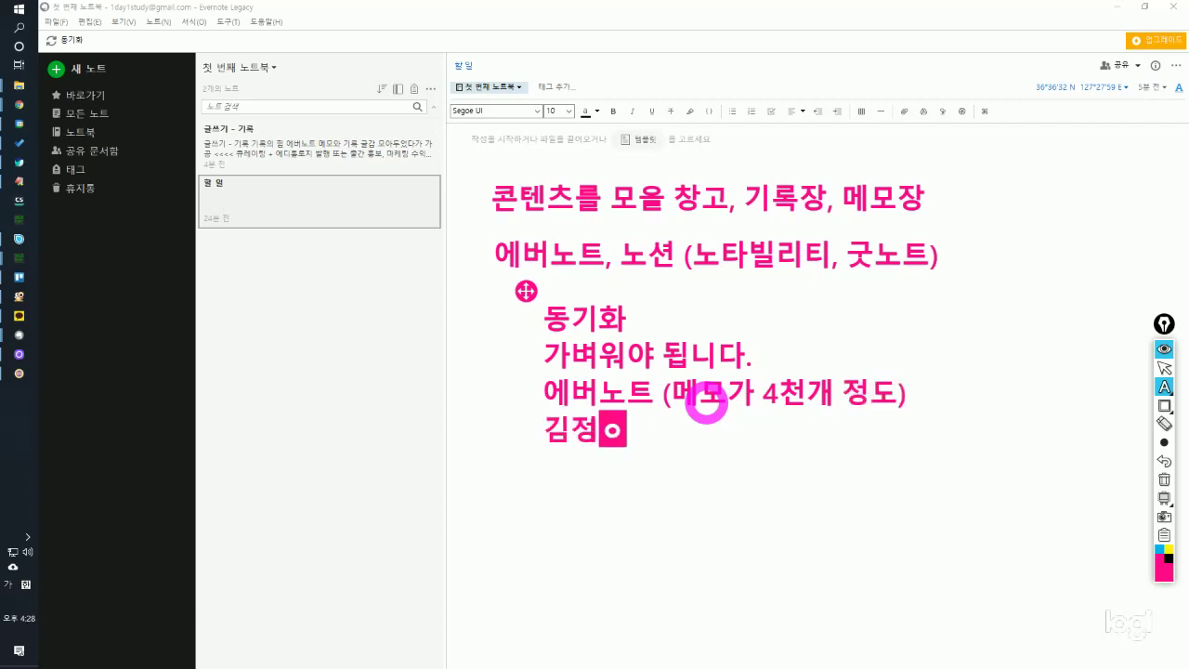
type(", 이어령")
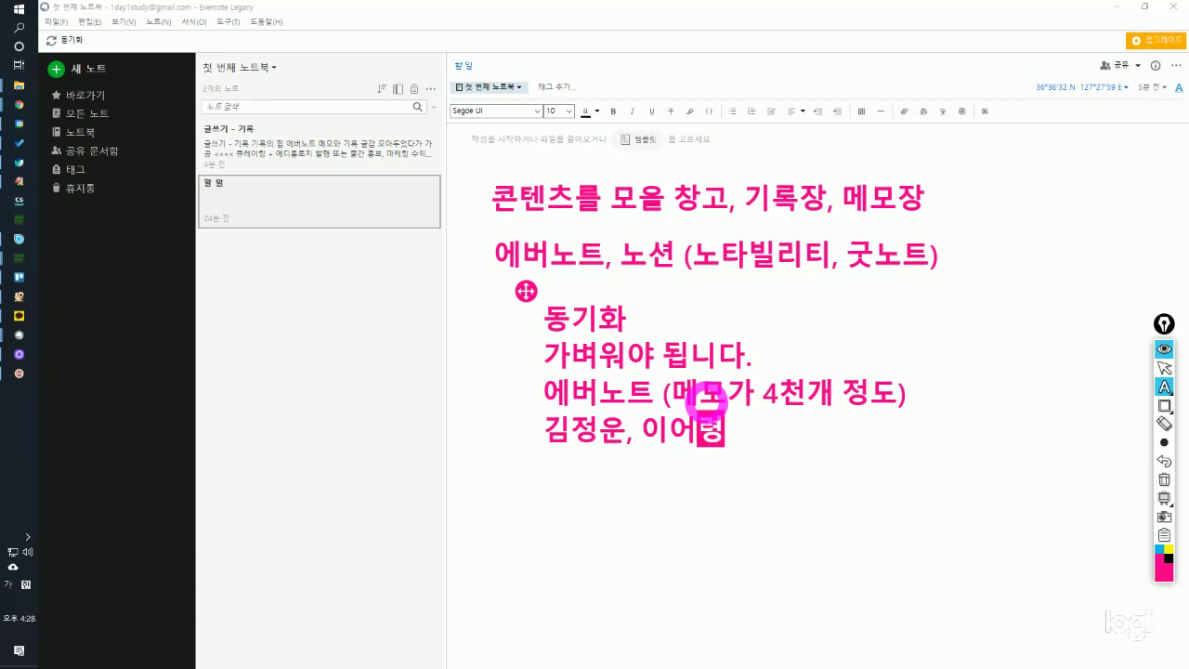
type(" < 에버노트")
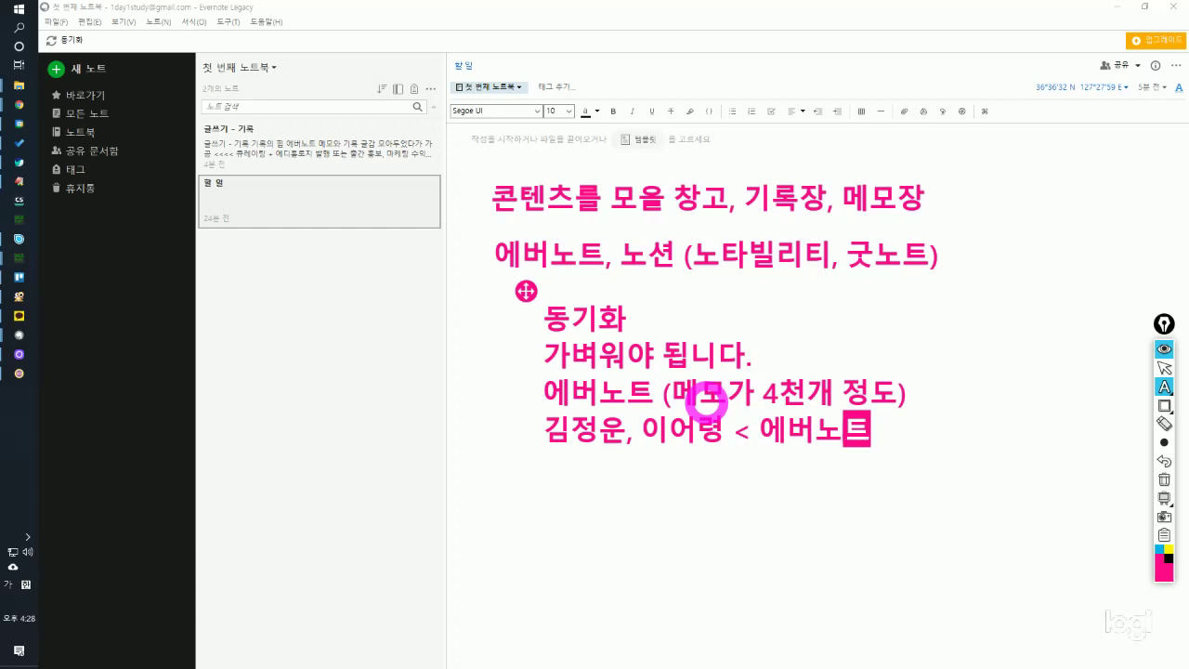
Add the final line "메모가 8만개" to the text block and finish the text entry.
key("Return")
type("메뉴")
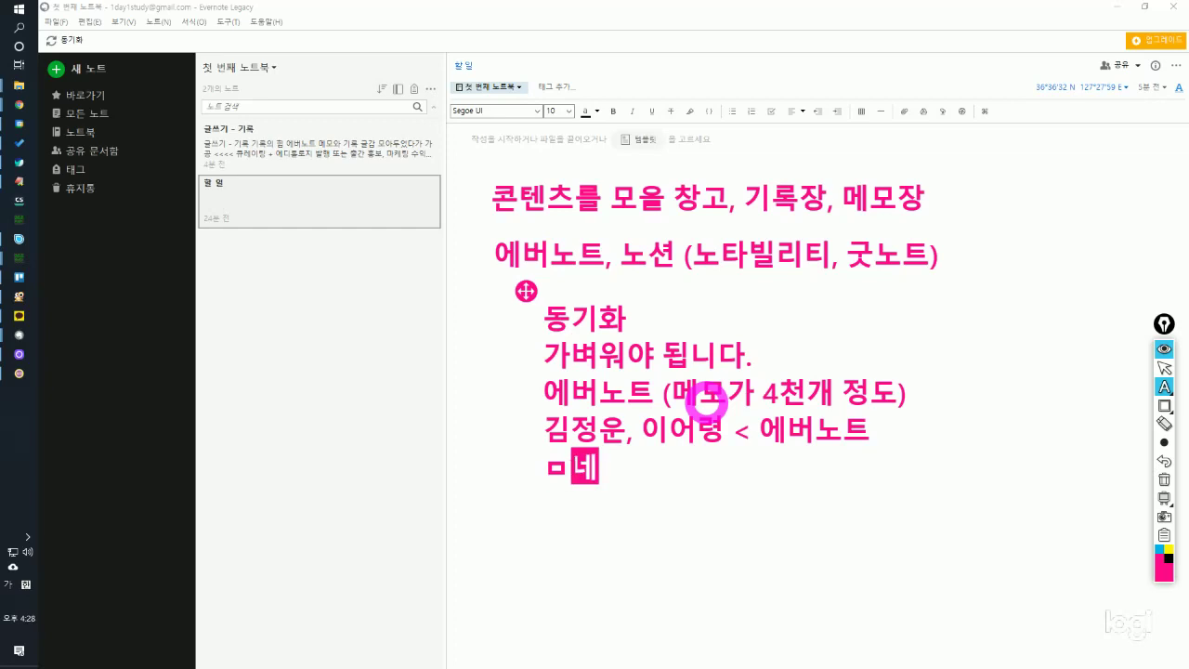
key("BackSpace")
key("BackSpace")
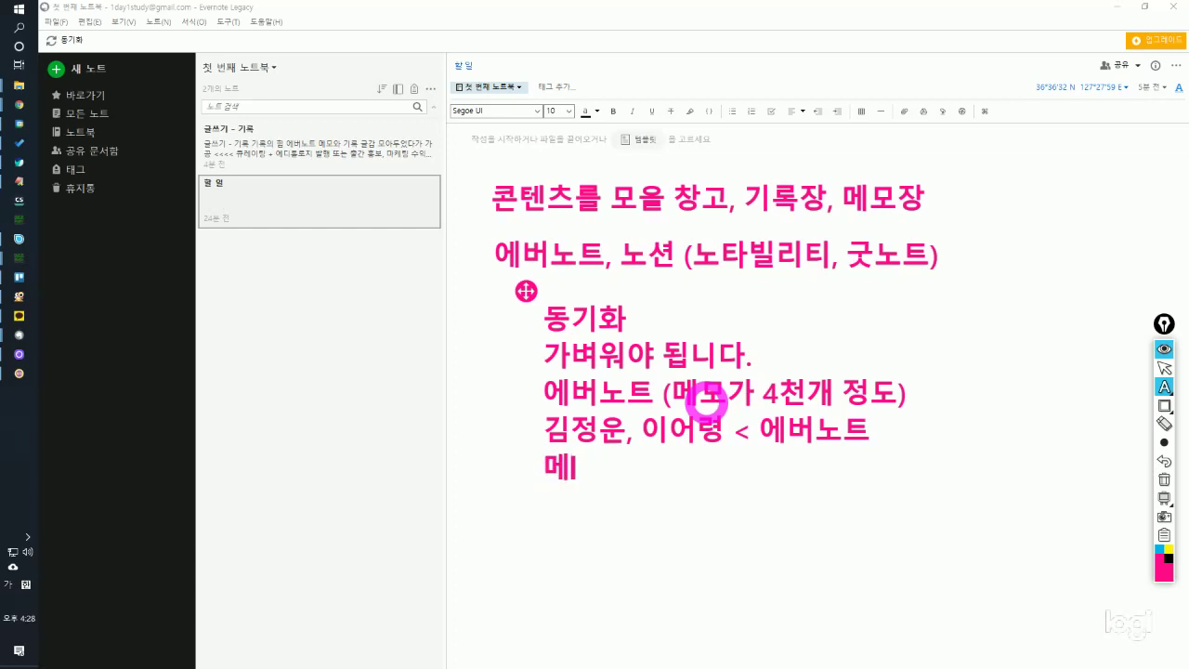
type("무")
type("가")
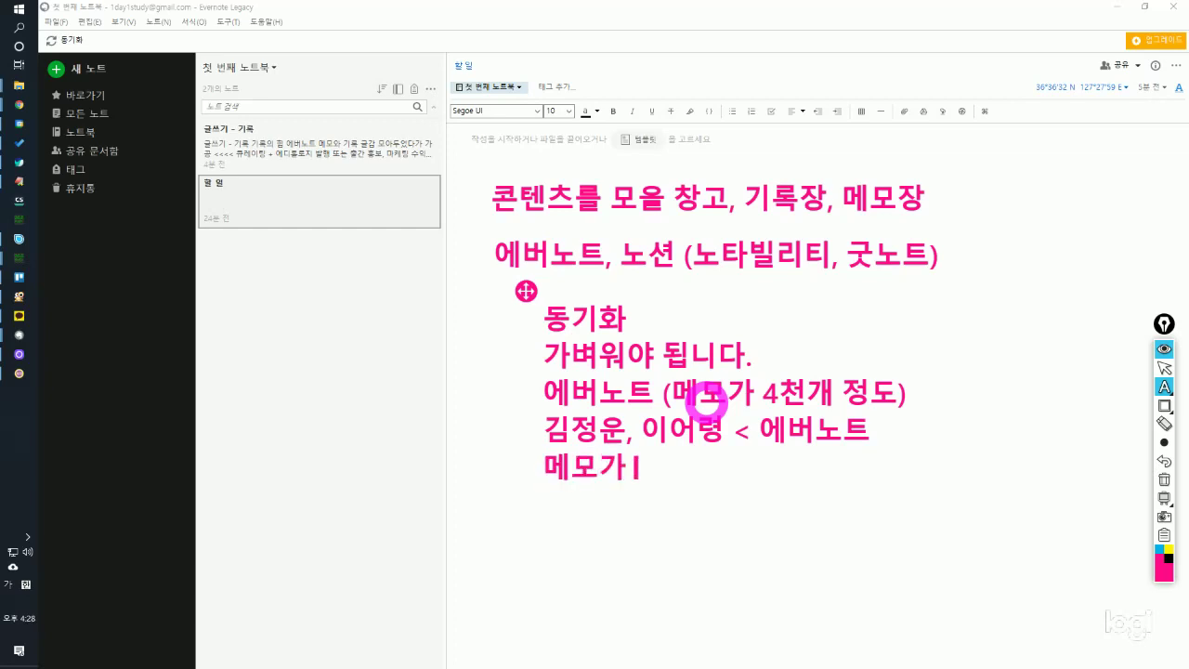
type(" 8ㅁ")
type("개")
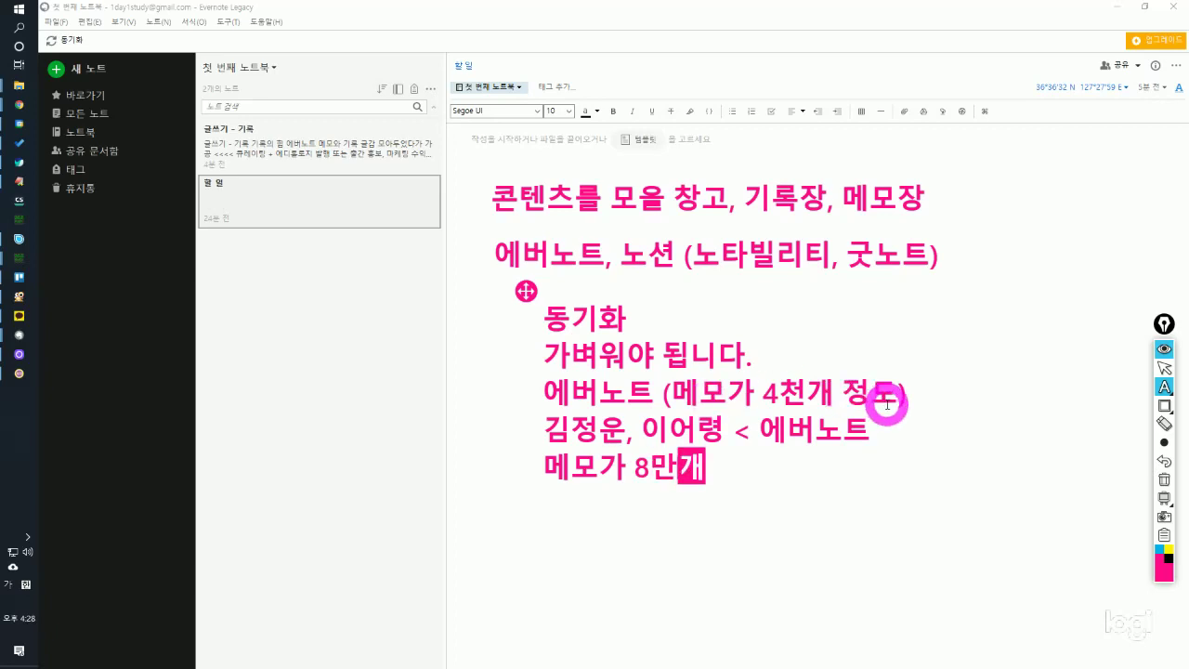
key("Return")
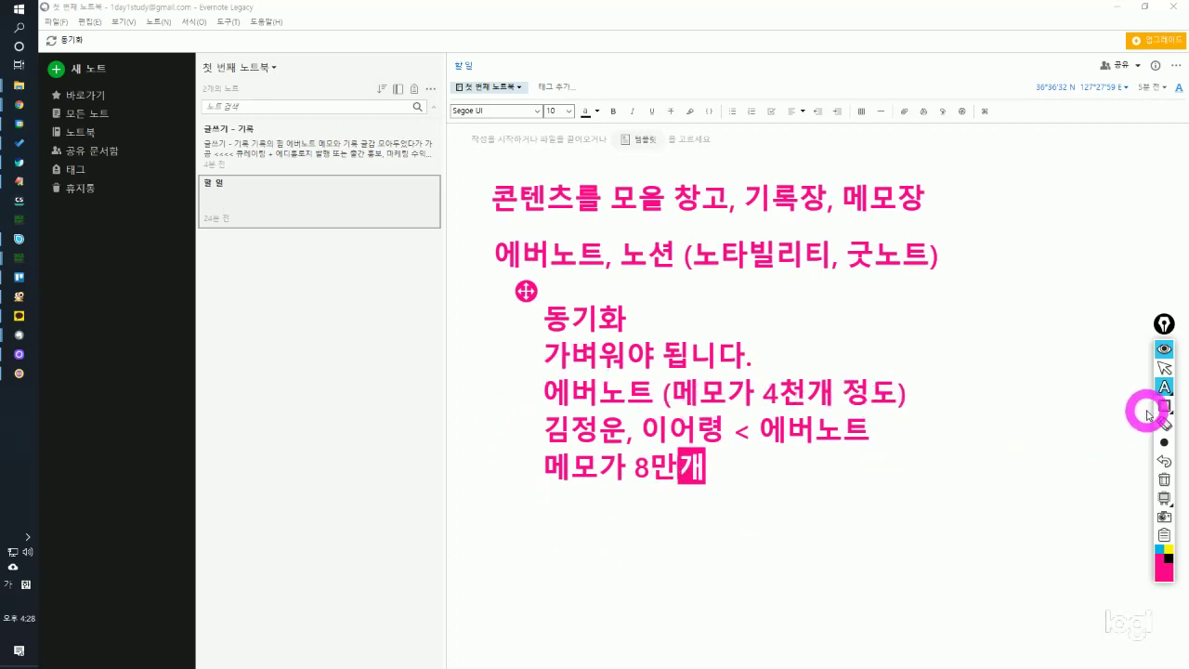
mouse_move(1162, 390)
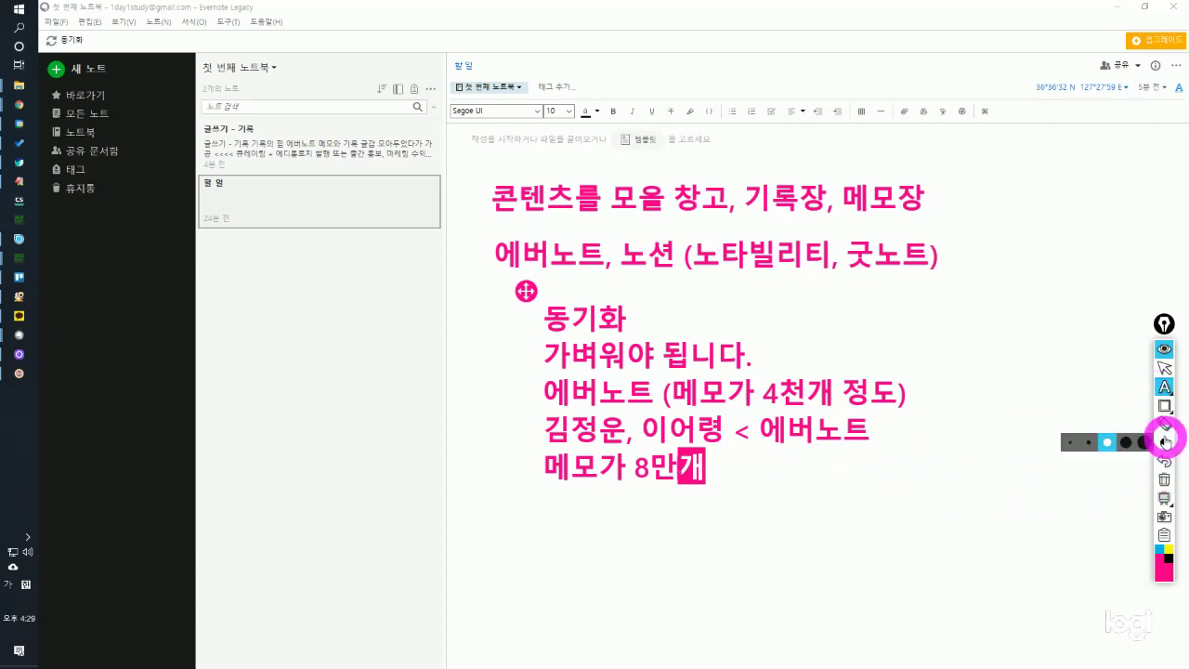
left_click(1162, 427)
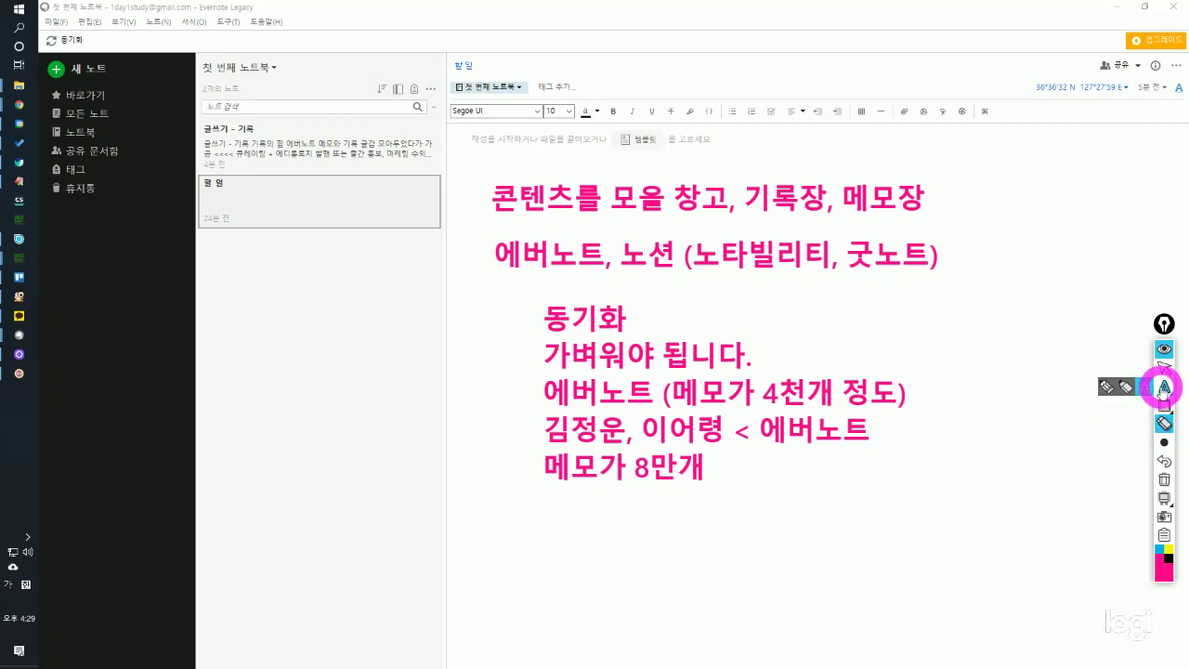
Place a separate text "가벼워야" over the empty note list area beside the block and return to the normal pointer.
left_click(1165, 386)
left_click(300, 369)
type("가")
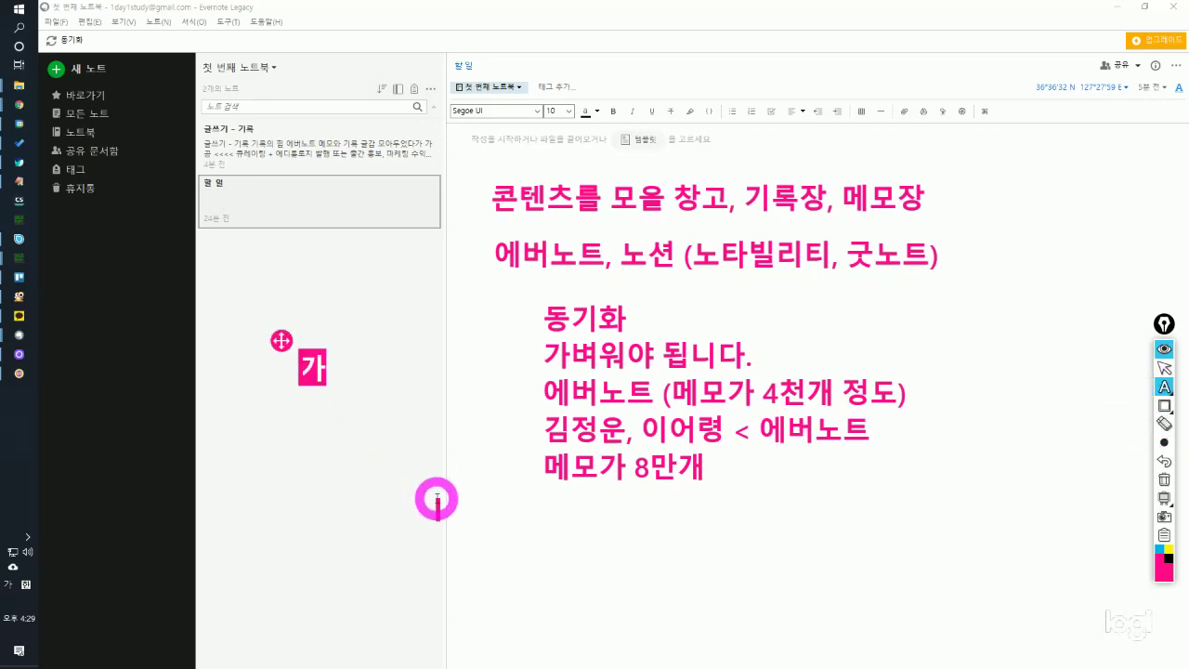
type("벼우워야")
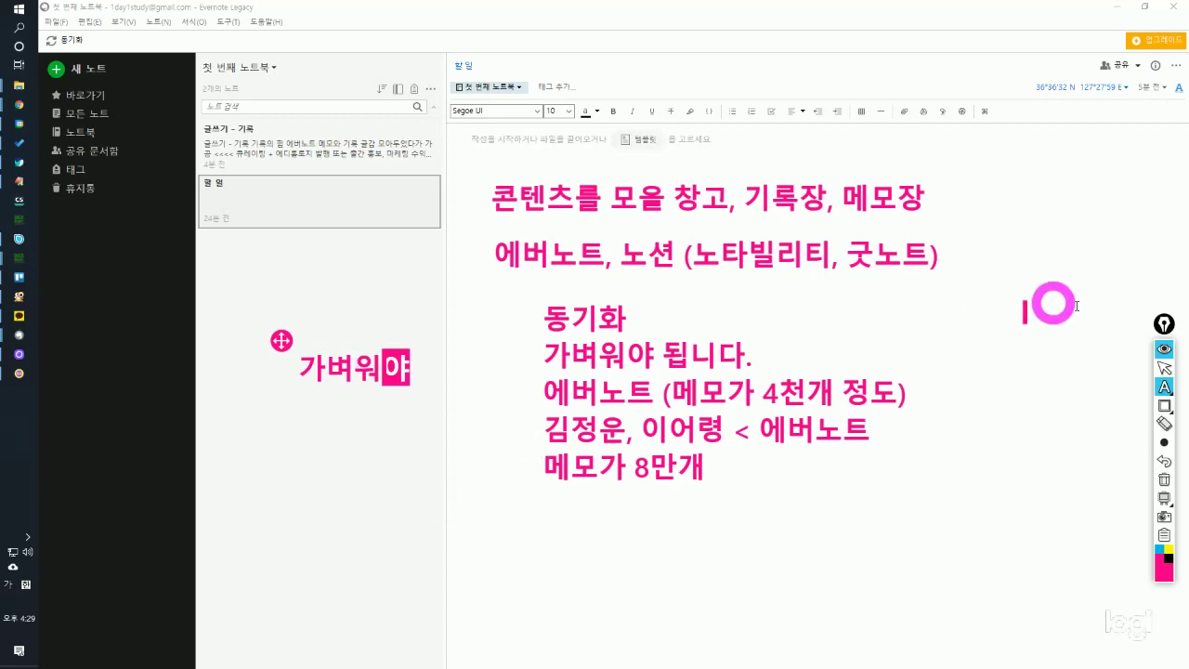
left_click(1164, 368)
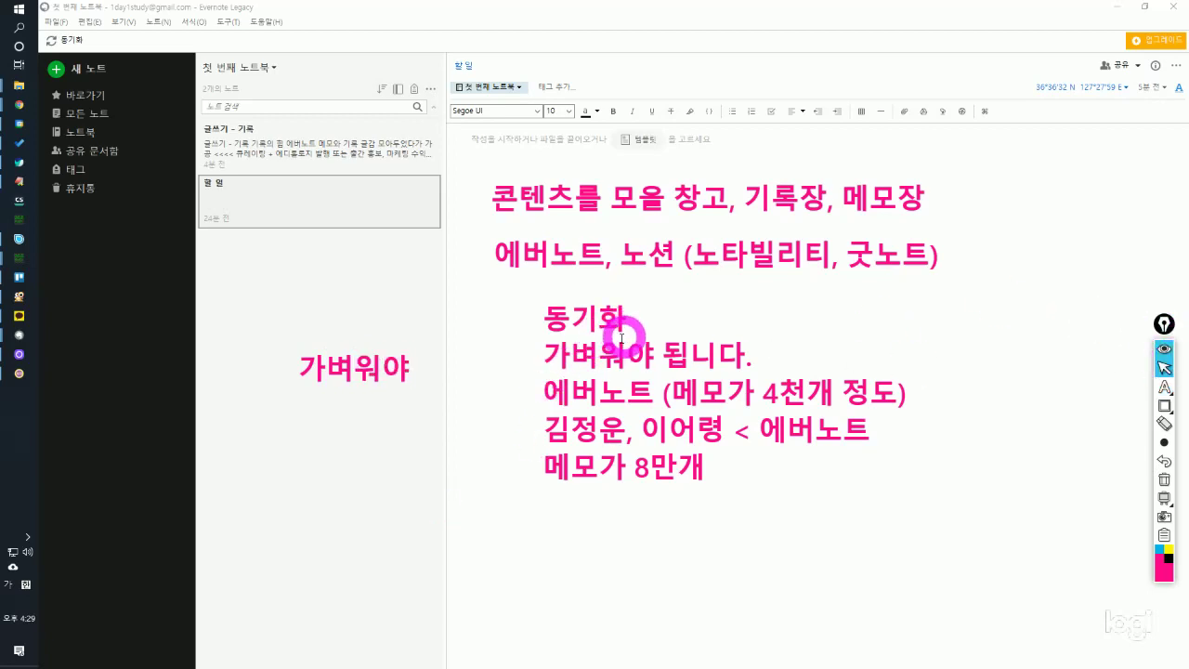
Draw a rectangle around the "동기화" and "가벼워야 됩니다." lines and an arrow to it from the separate "가벼워야" text.
left_click(1167, 406)
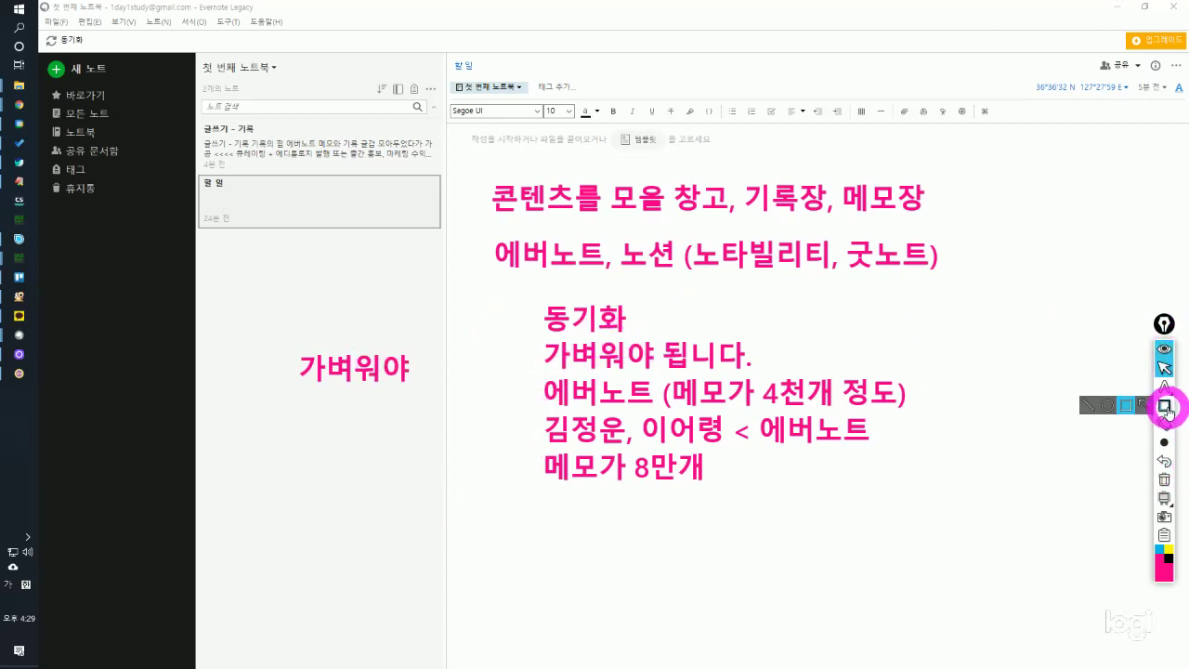
left_click_drag(494, 294, 783, 380)
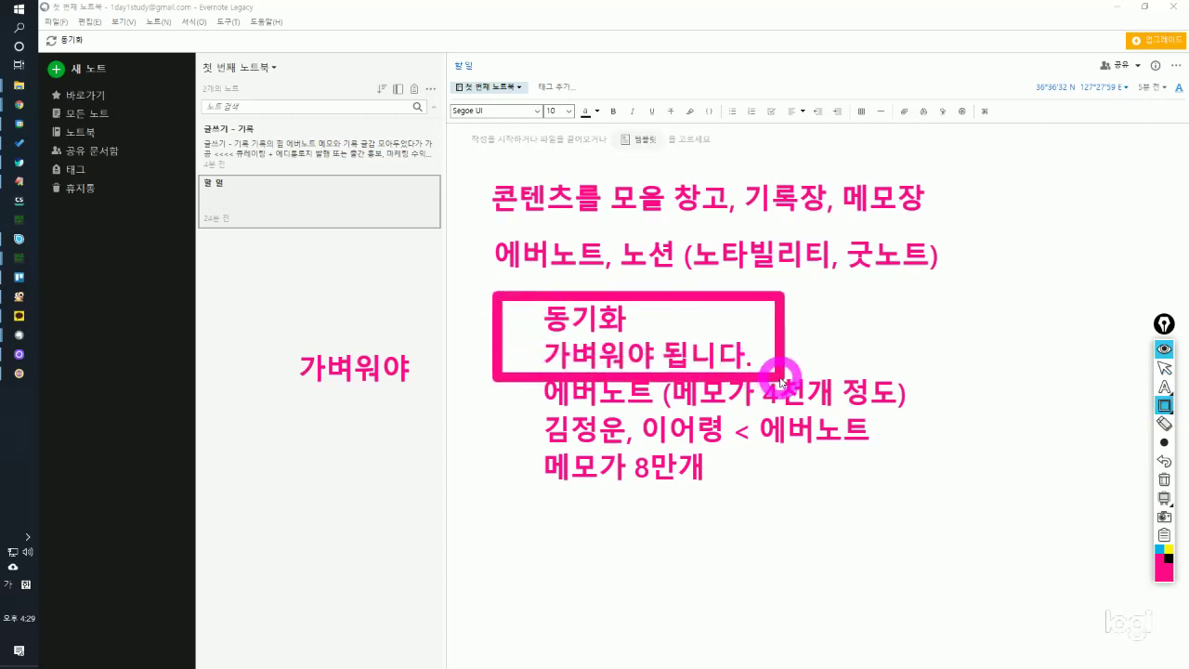
left_click(1164, 405)
left_click(1139, 406)
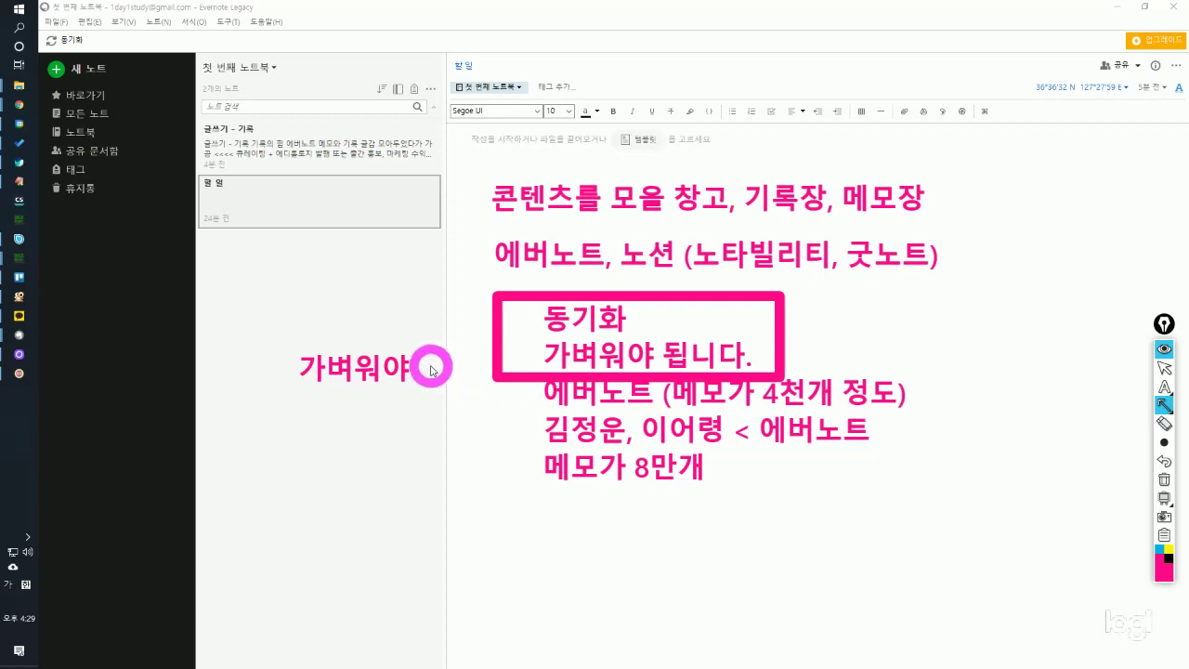
left_click_drag(429, 366, 487, 314)
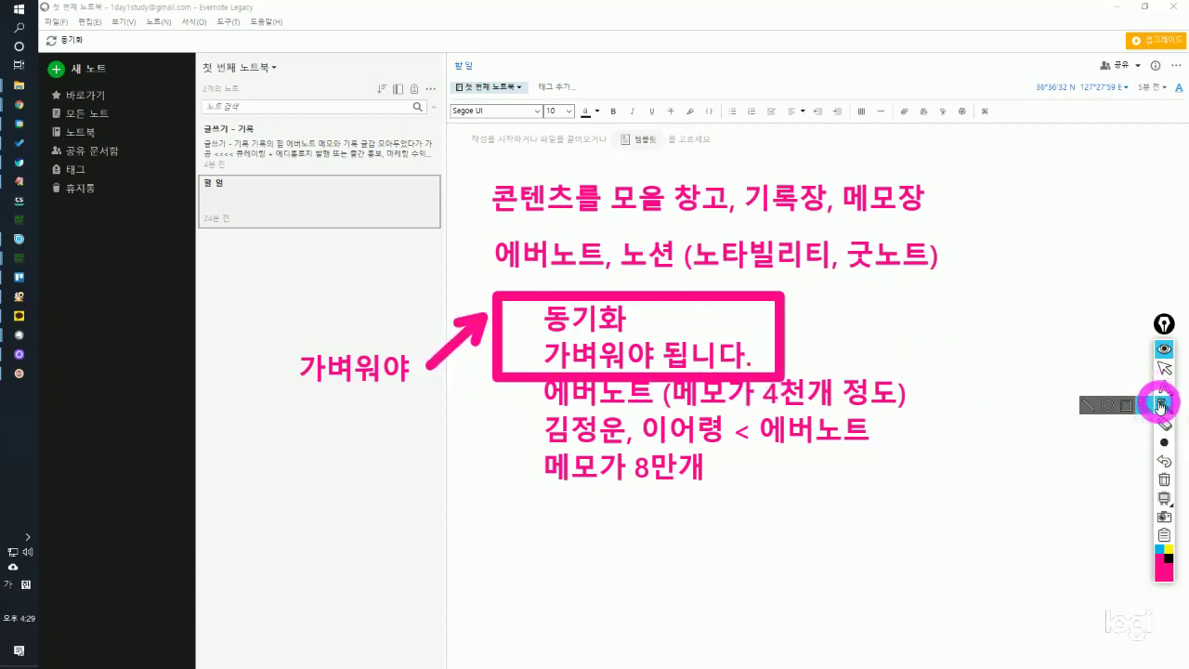
Draw a rectangle around "노션" in the app names line and return to the normal pointer.
left_click(1135, 405)
left_click_drag(606, 226, 701, 283)
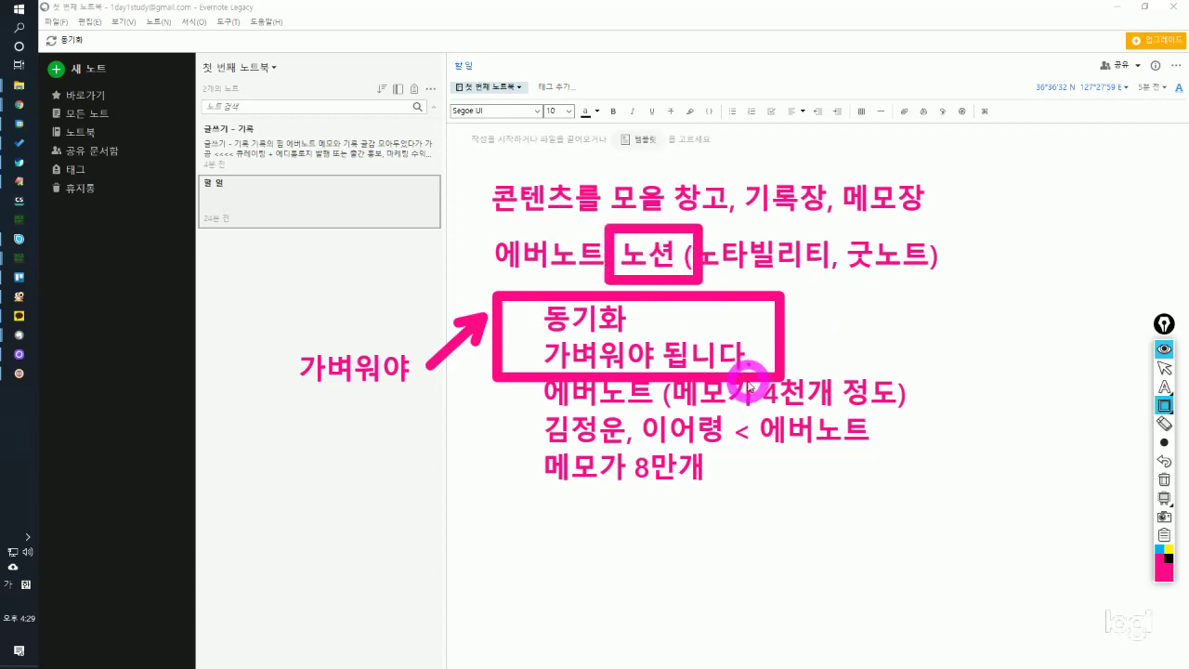
left_click(1164, 368)
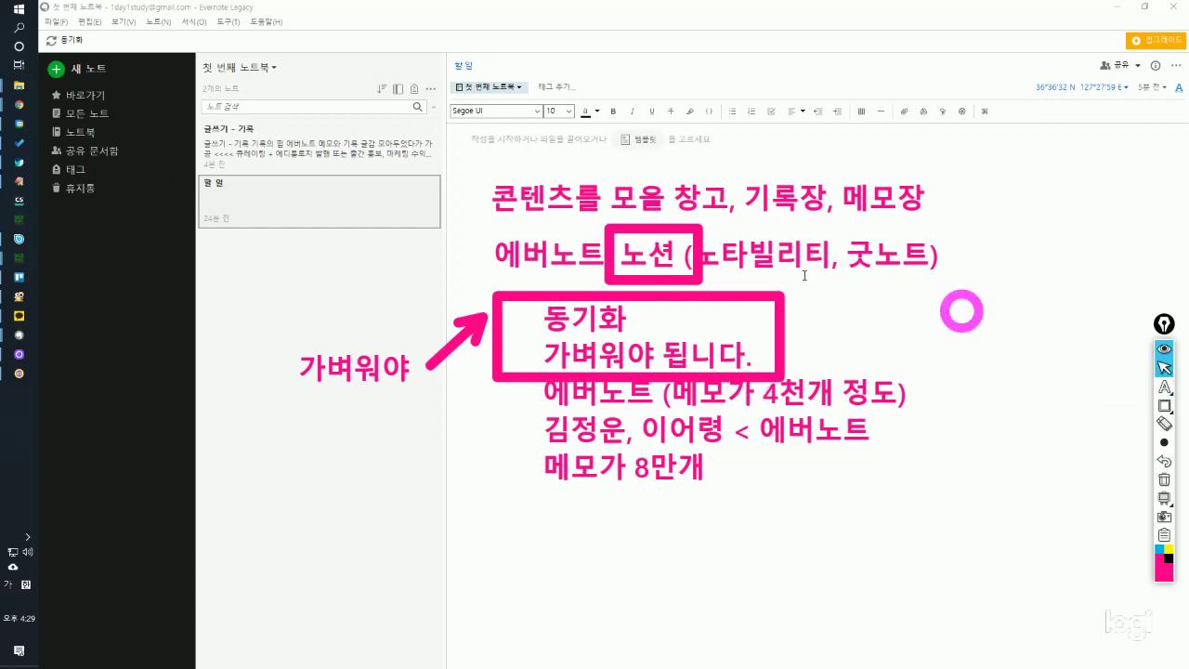
Switch to the browser window showing Notion and clear all on-screen annotations.
left_click(26, 167)
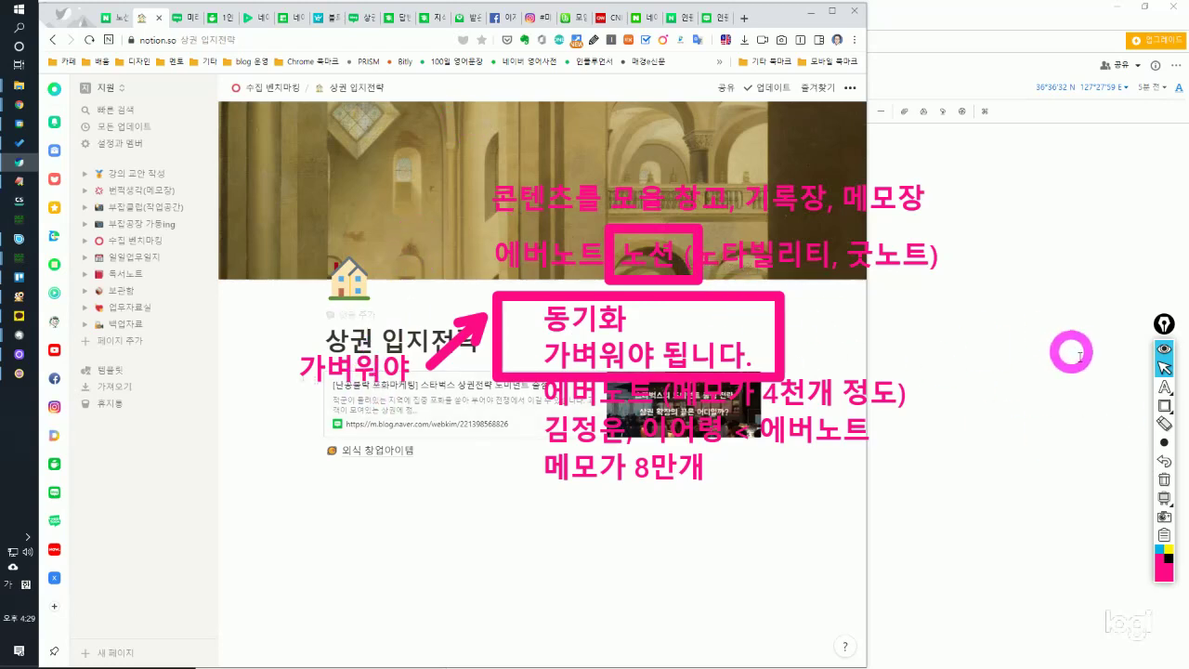
left_click(1162, 480)
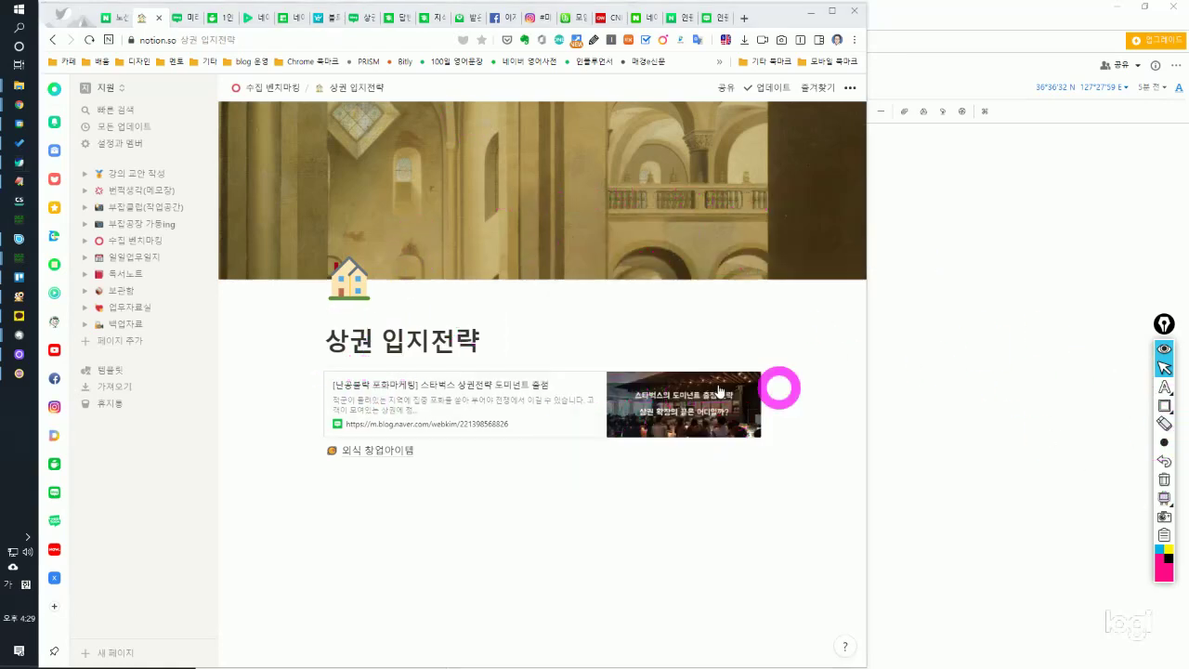
Open the "부잡공장 가동ing" page in Notion and look through its saved blog links.
left_click(122, 222)
scroll(484, 233, "down", 1)
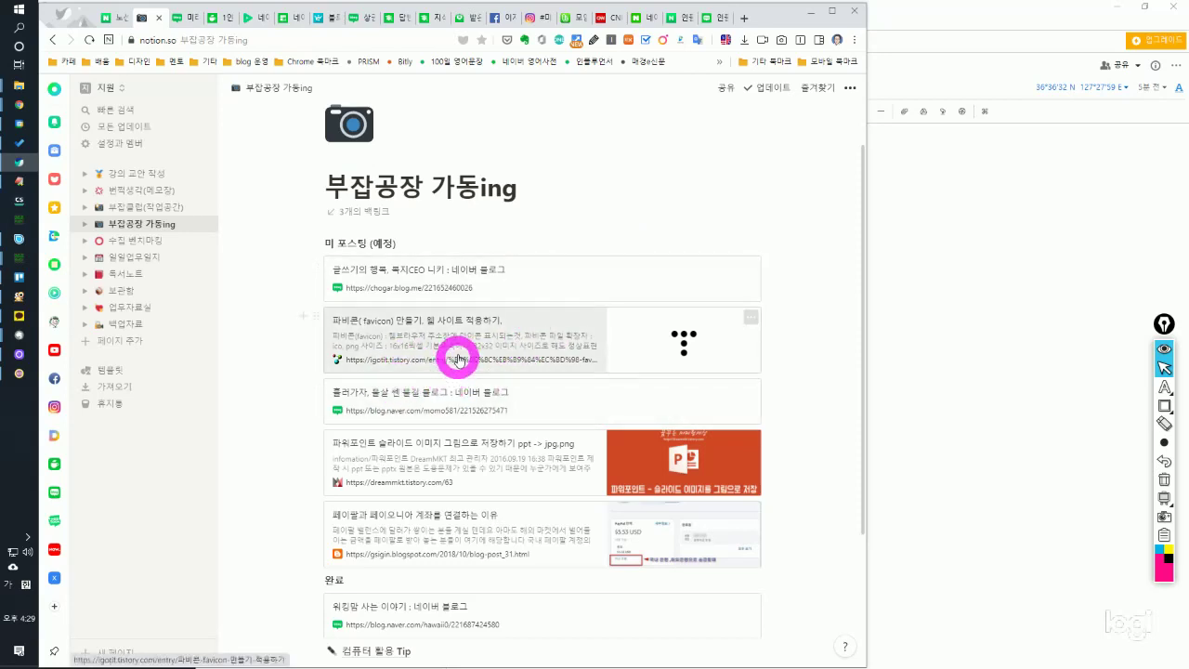
scroll(467, 342, "down", 3)
scroll(466, 342, "up", 3)
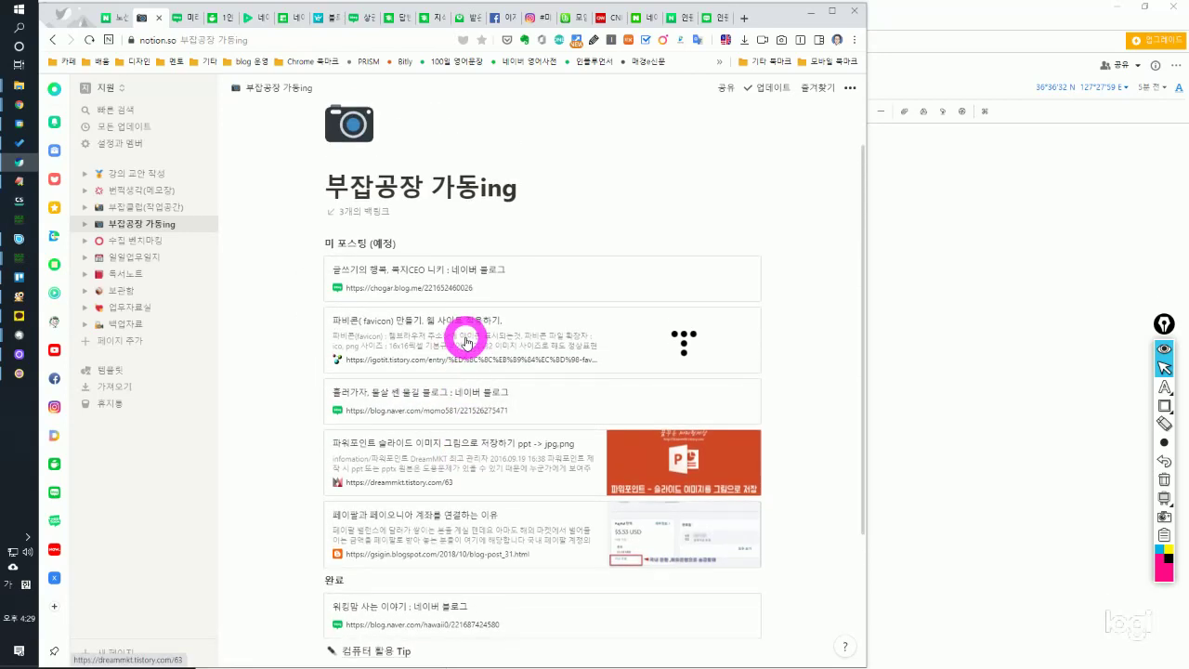
Return to Evernote and place an on-screen text "노션" over the empty note, with a new text entry started below it.
left_click(806, 18)
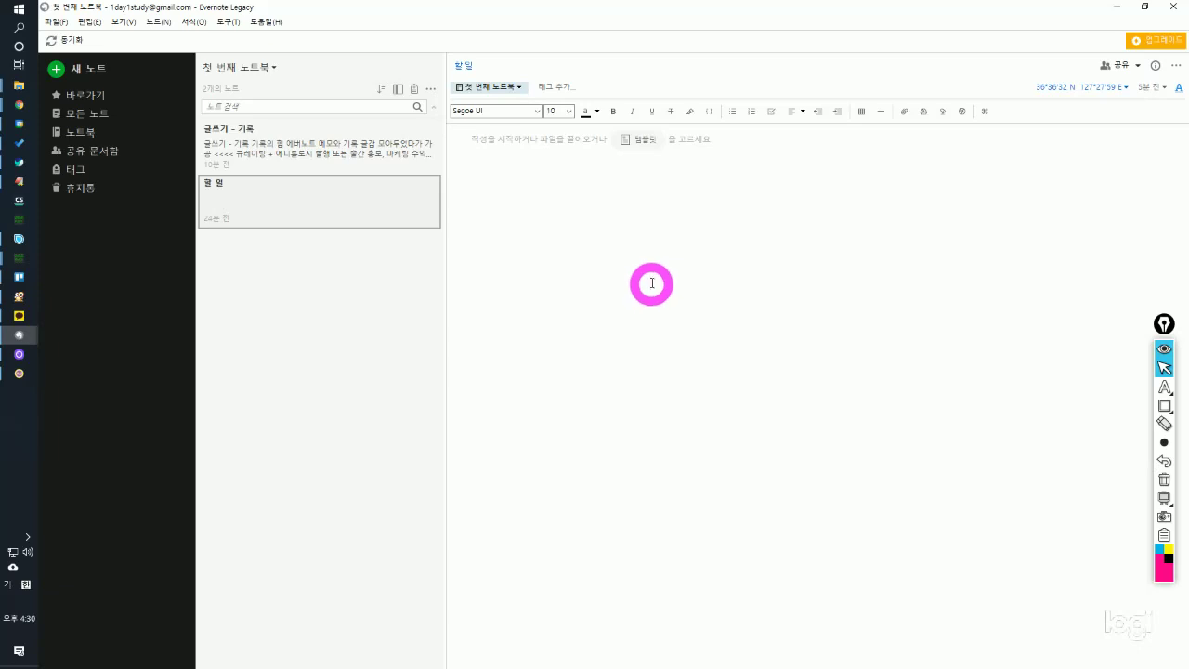
left_click(1164, 386)
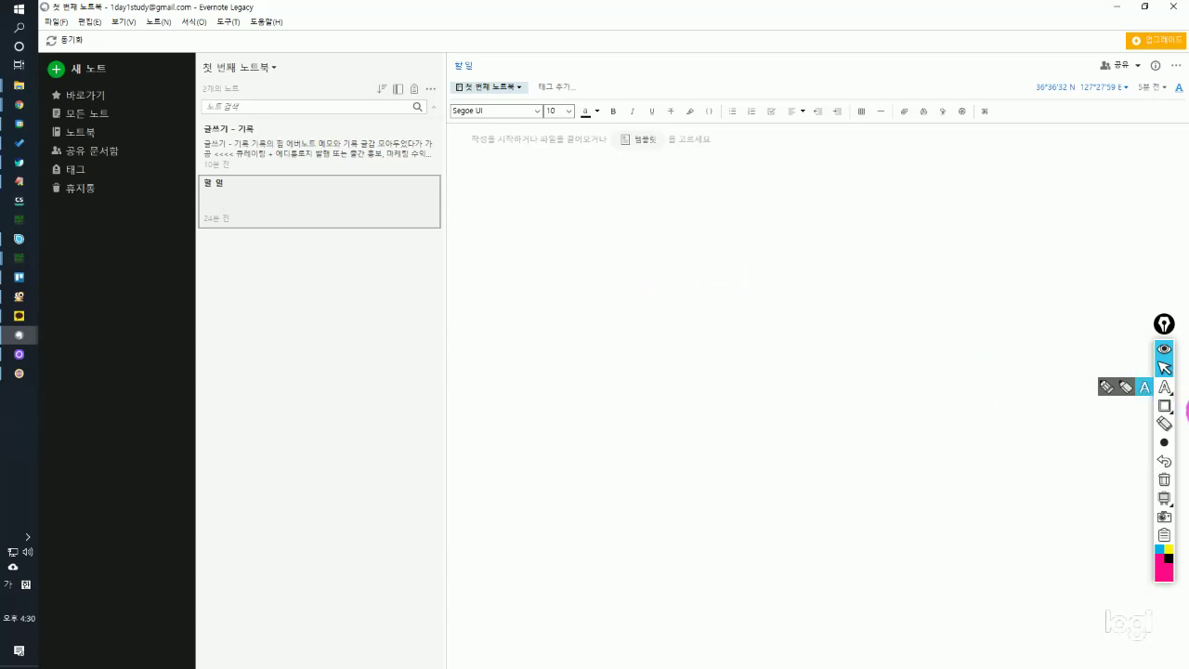
left_click(514, 241)
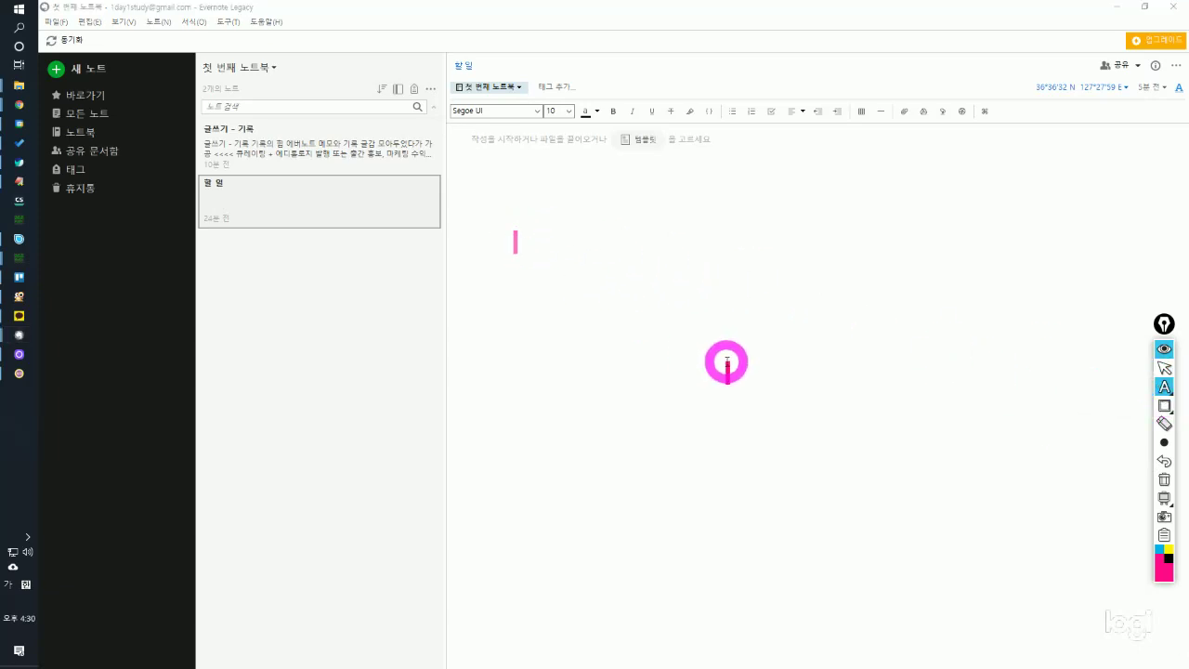
type("노셔")
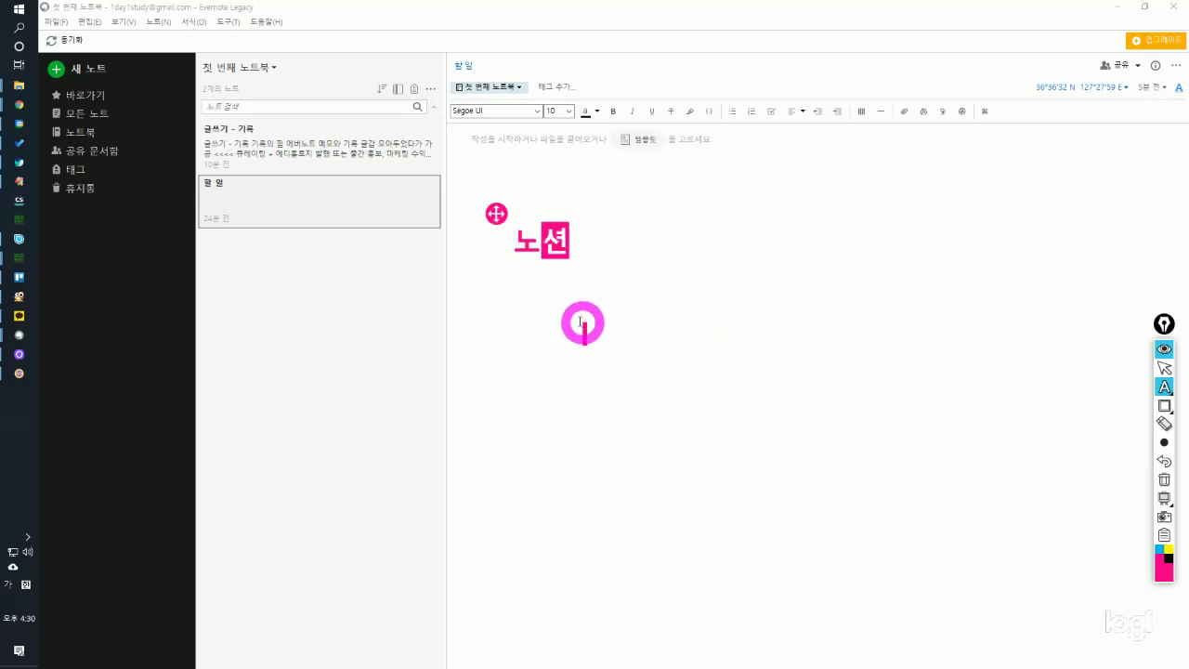
left_click(527, 299)
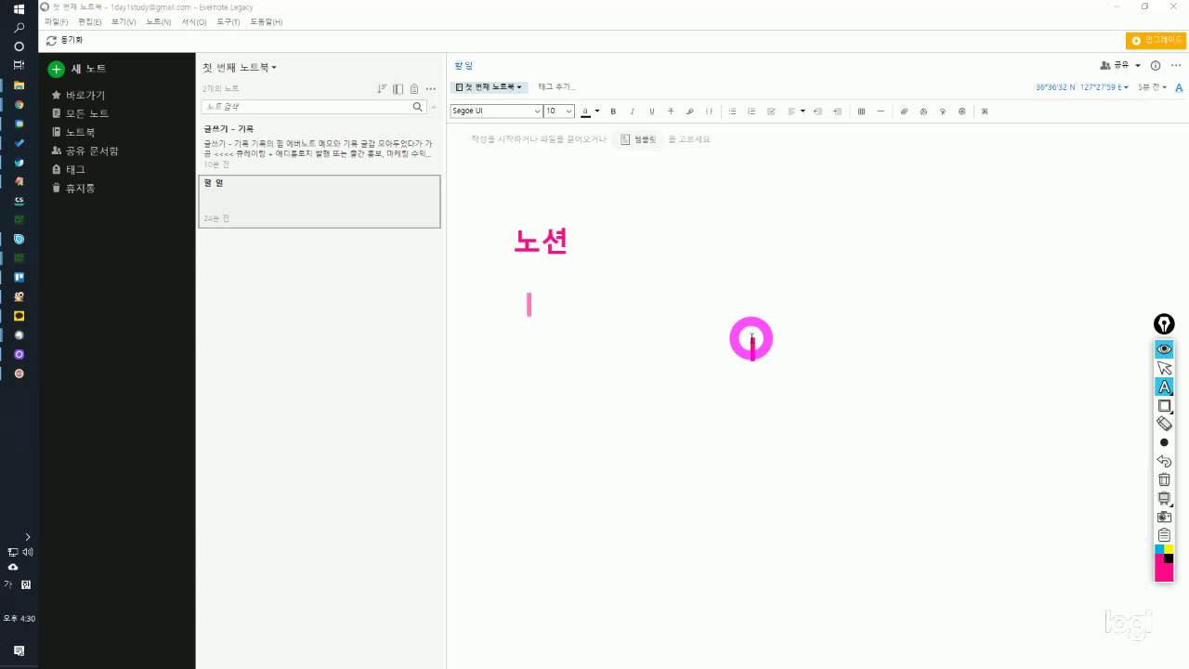
Write the screen annotation "무거워요, 동기화나 잘 안됩니다." below the "노션" heading.
type("무거워요")
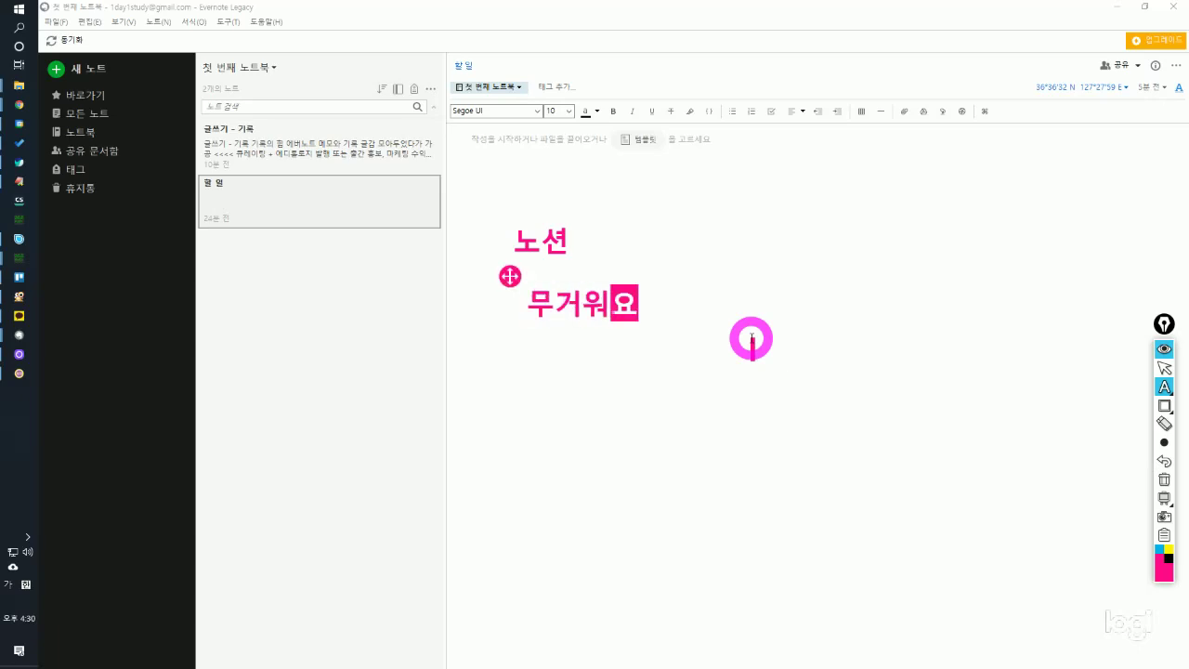
type(", 동기화")
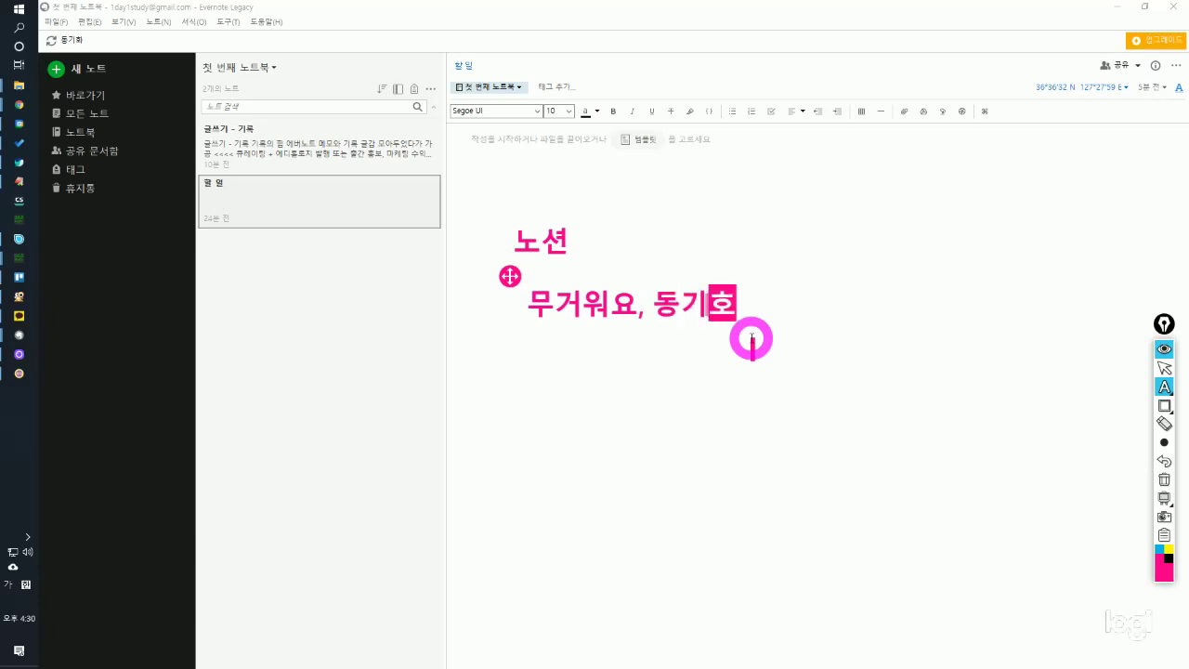
type("나 잘 안")
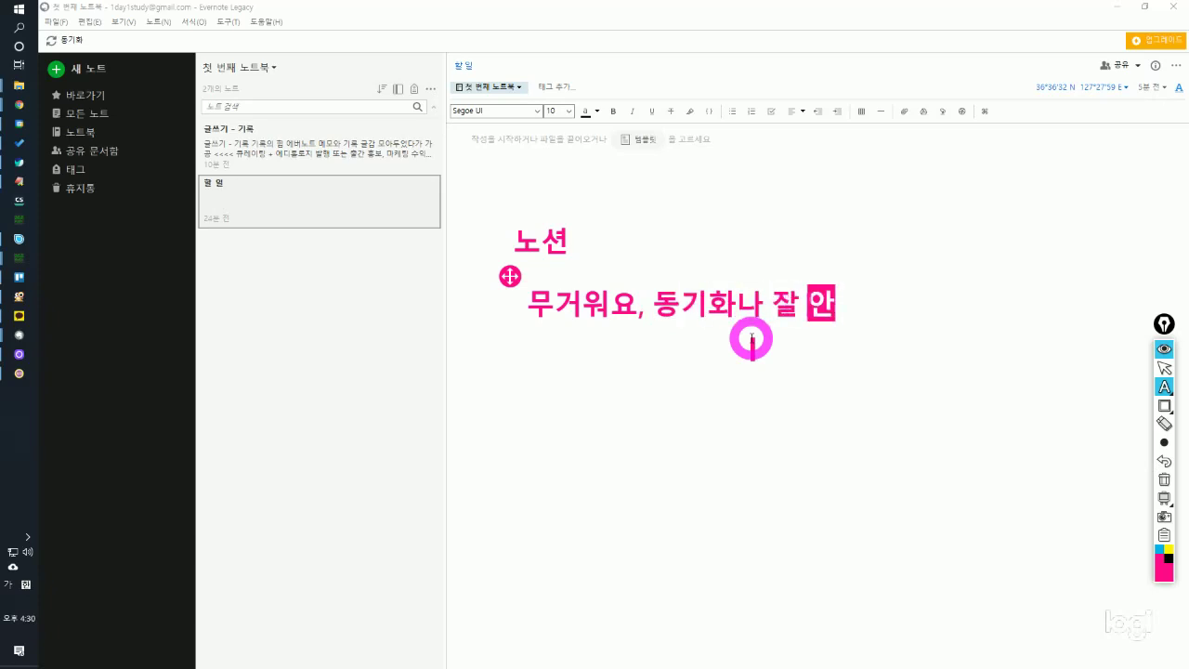
type("도됩니다.")
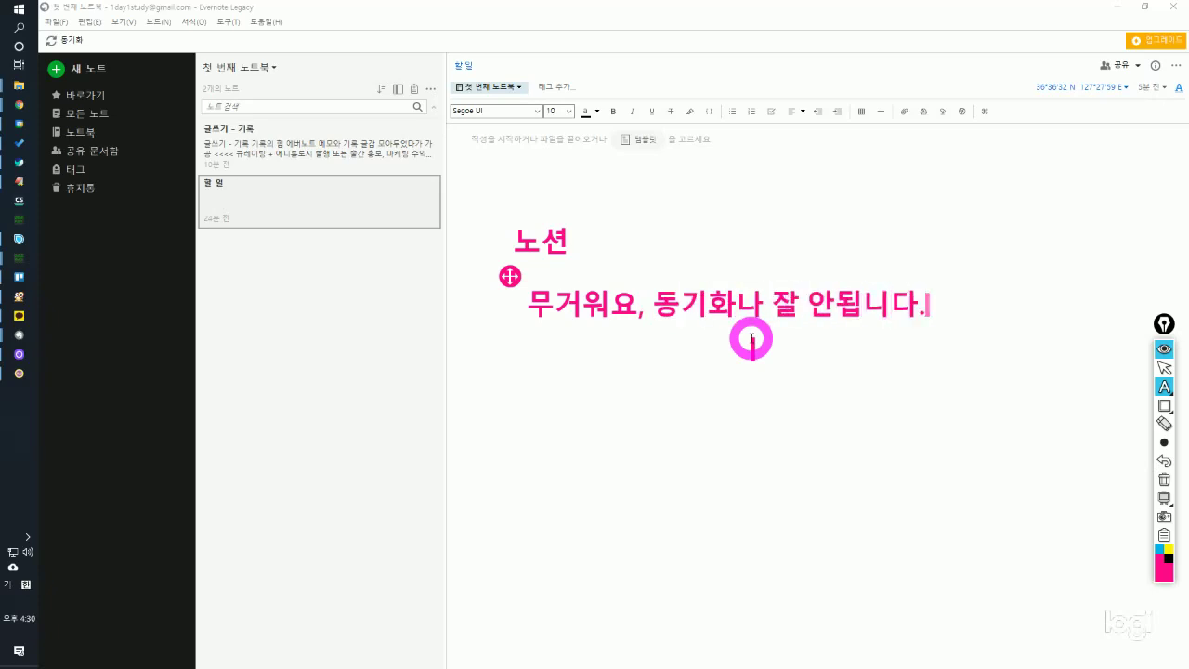
left_click(1165, 368)
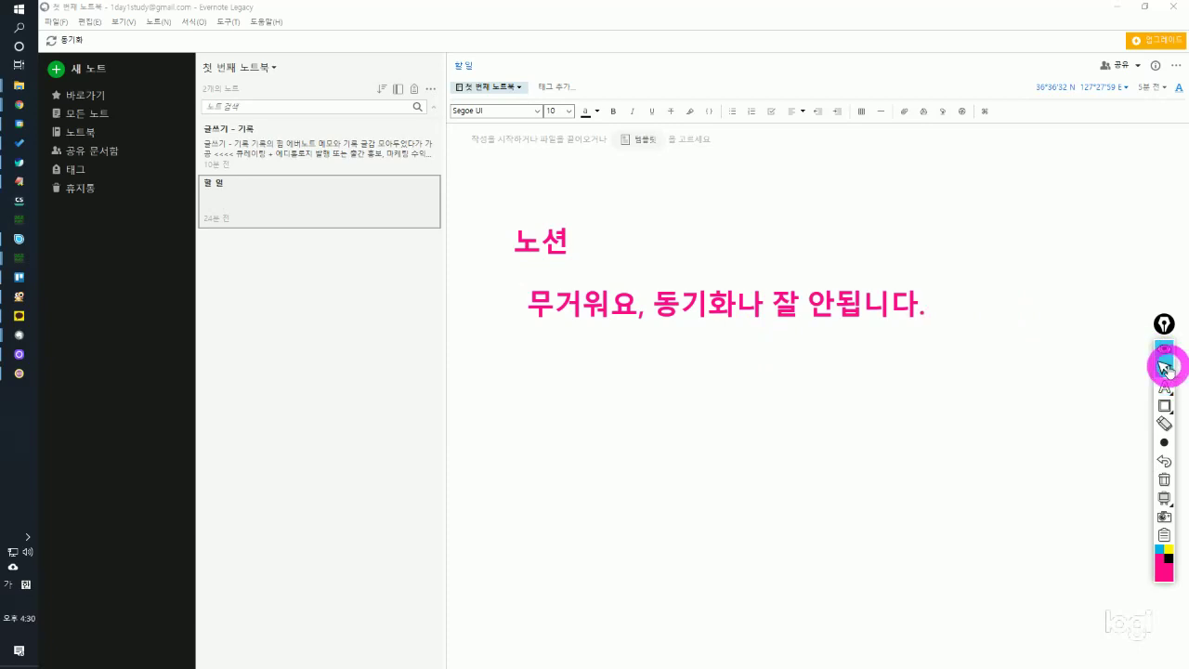
Add a text annotation reading "너무 쓸데없는 기능이 많아서" below the sentence about synchronization.
left_click(1164, 388)
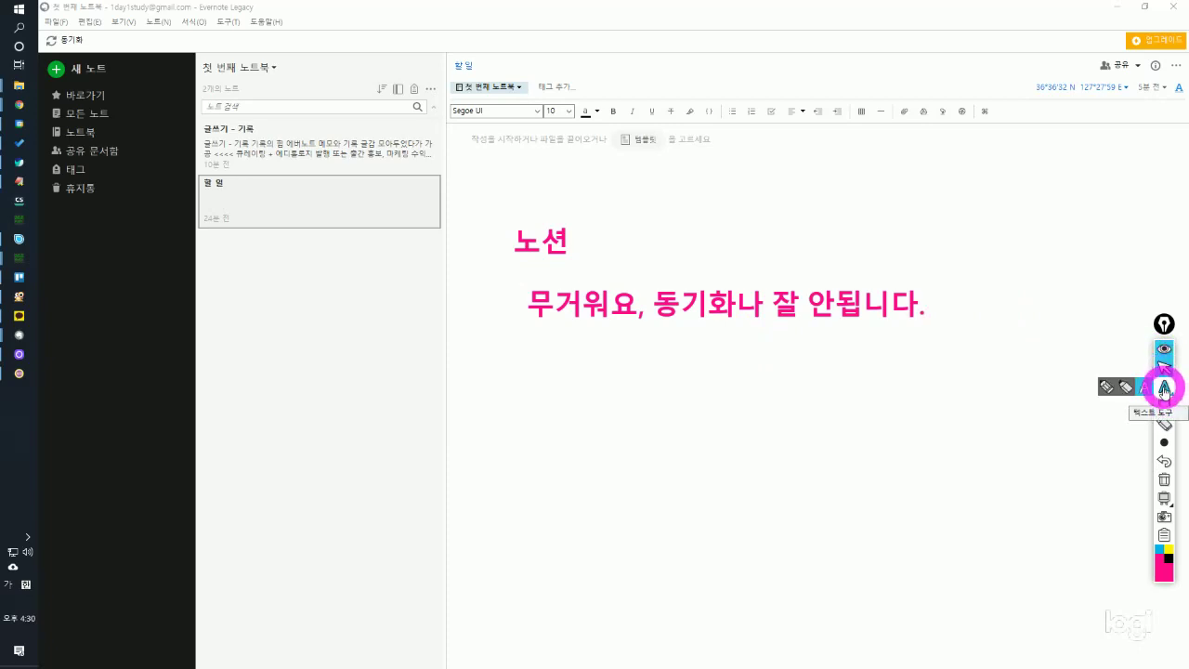
left_click(535, 361)
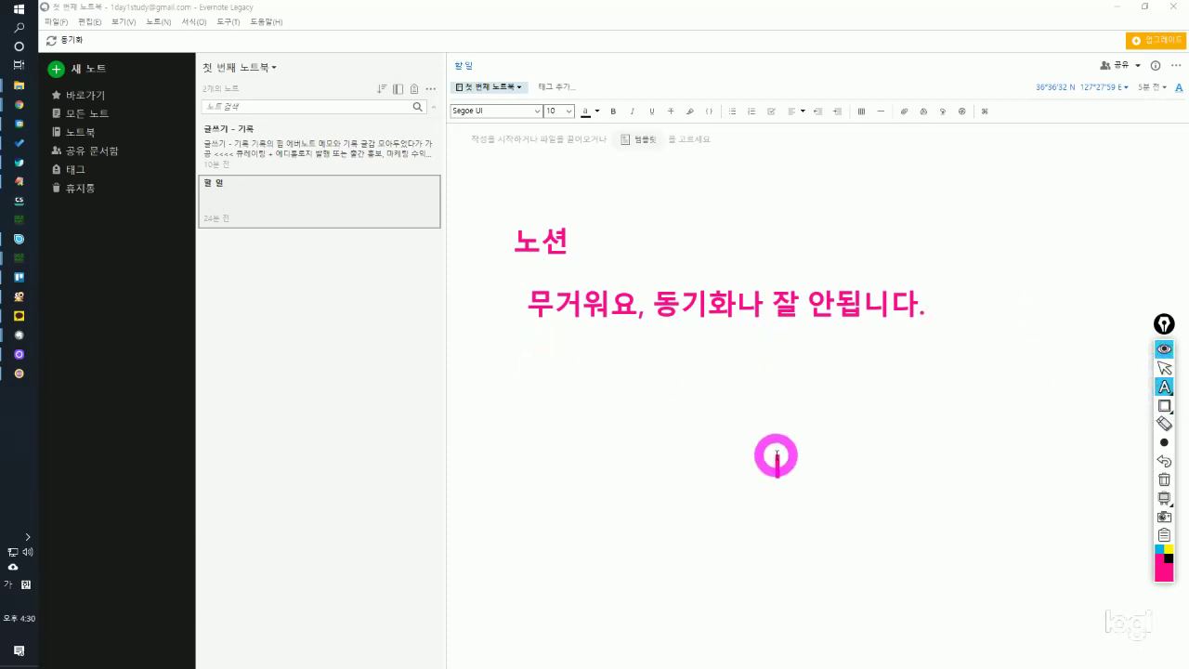
type("너무 쓸")
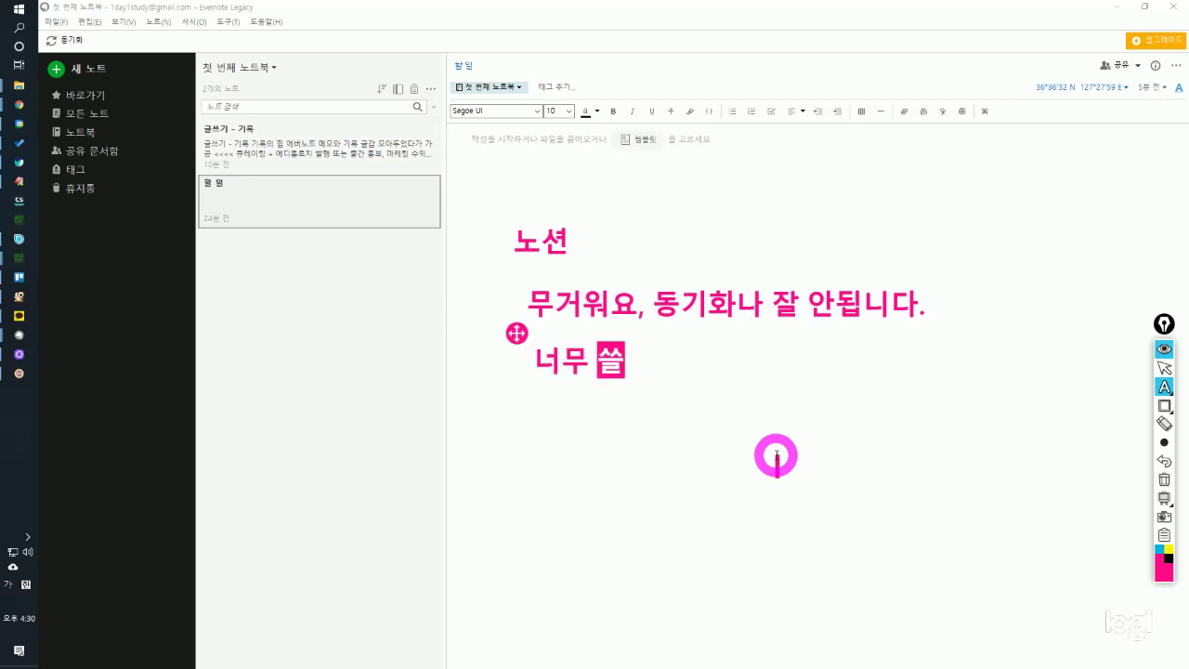
type("데없는")
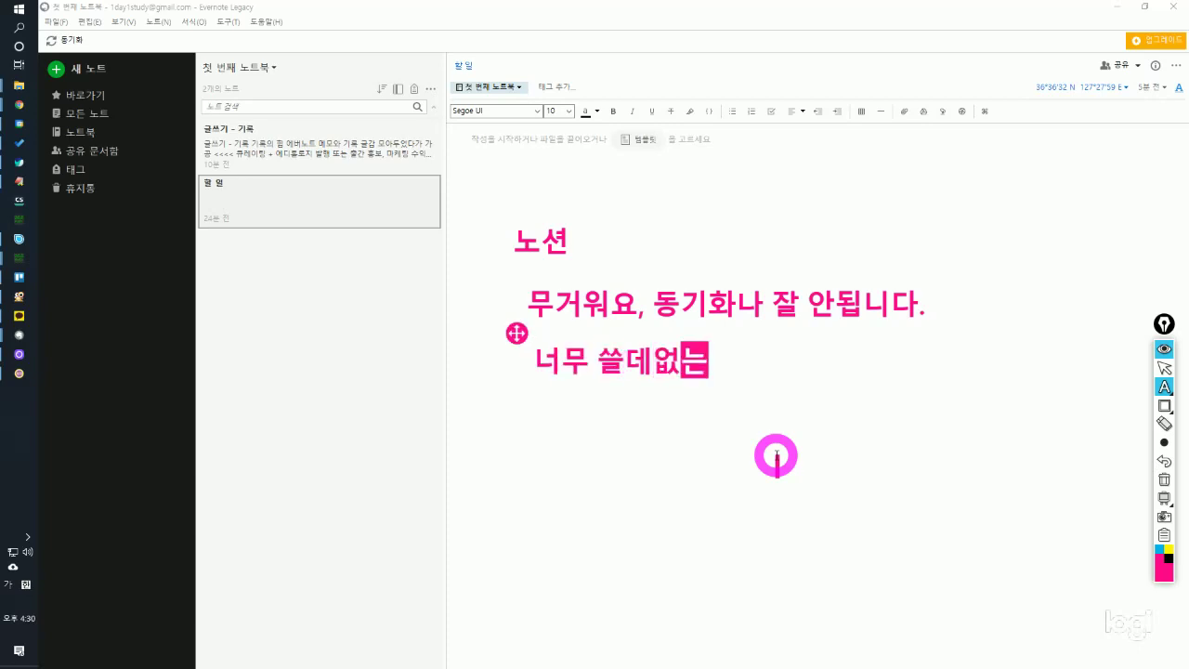
type(" 기능이 많아서")
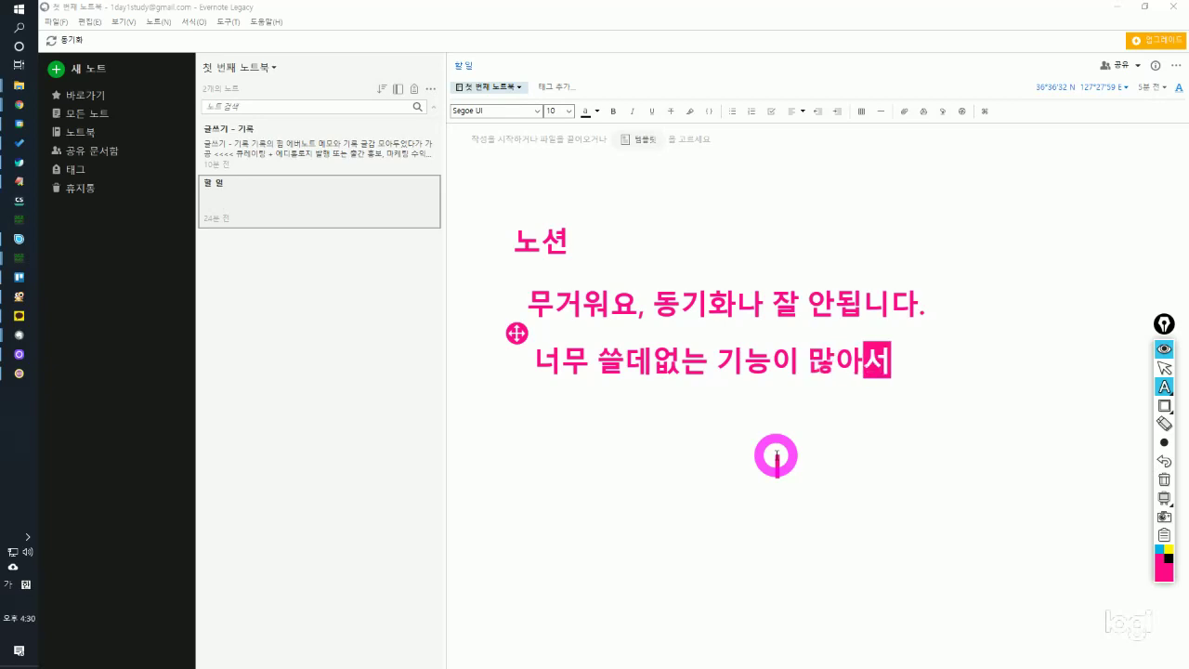
Add a second line "카페 < 노션 책 서평" to the current text annotation and finish it.
key("Return")
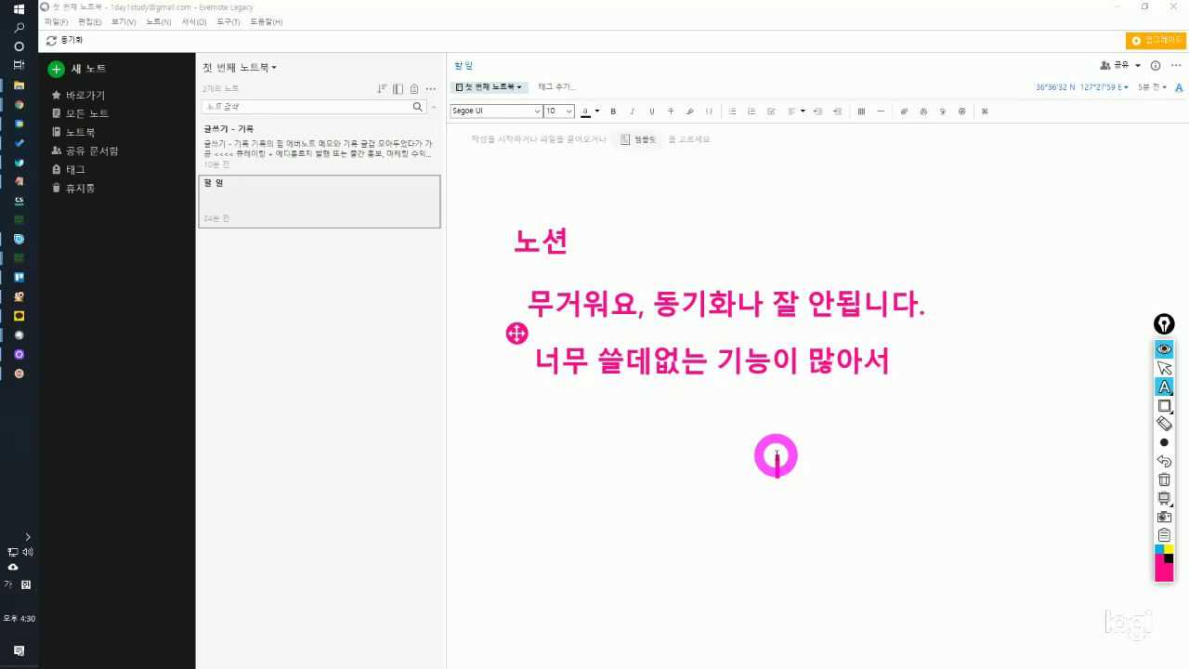
type("키ㅏ")
key("BackSpace")
key("BackSpace")
type("카페 ㅡ")
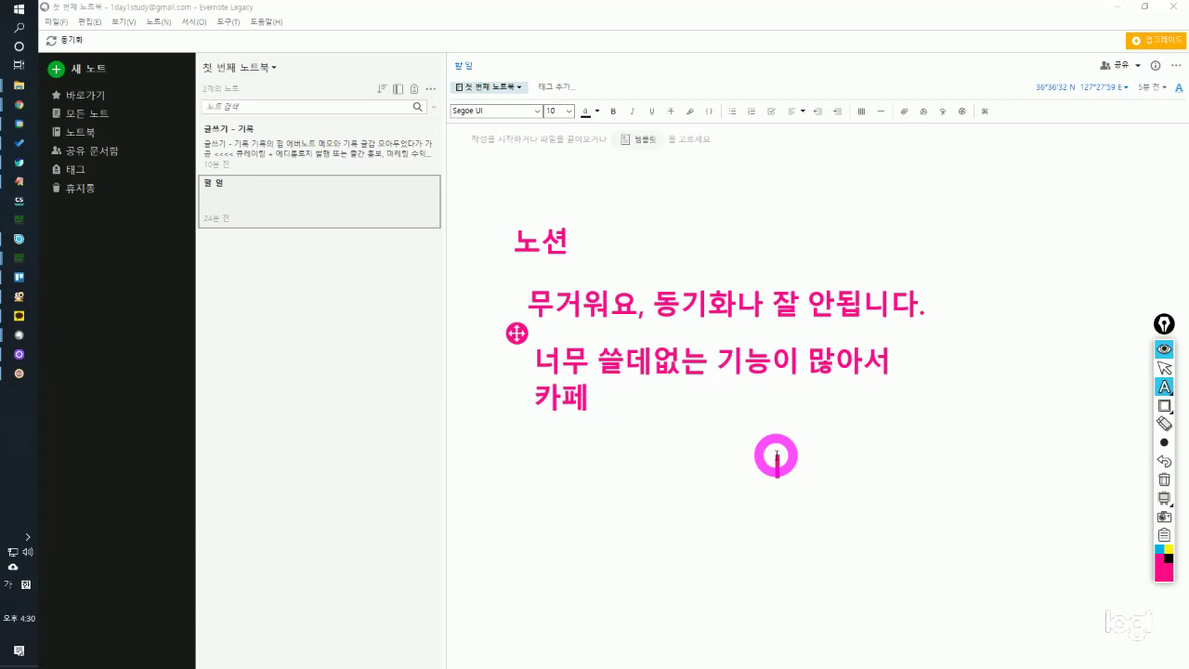
type("노셔")
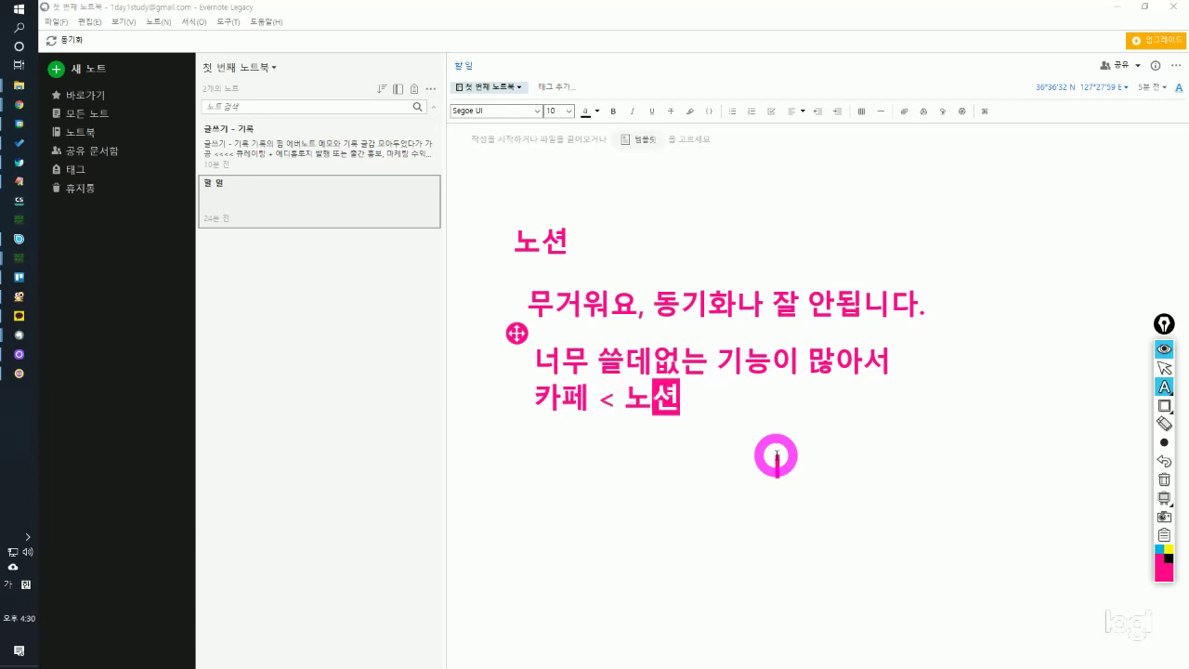
type(" 책 서펴")
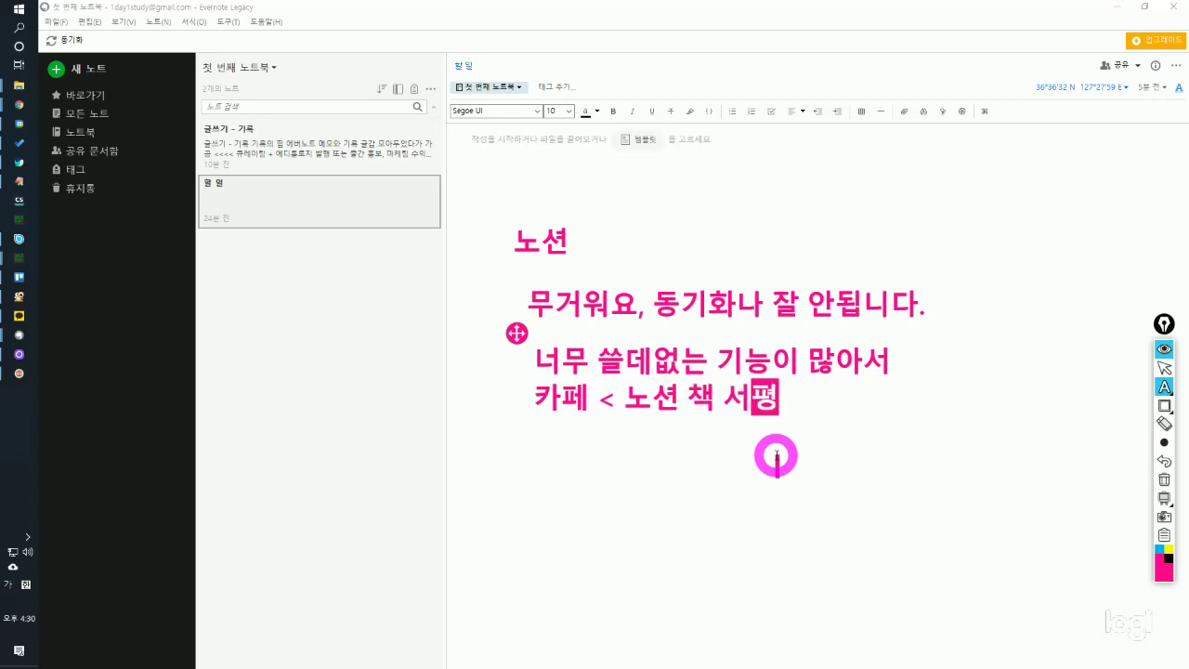
left_click(1163, 368)
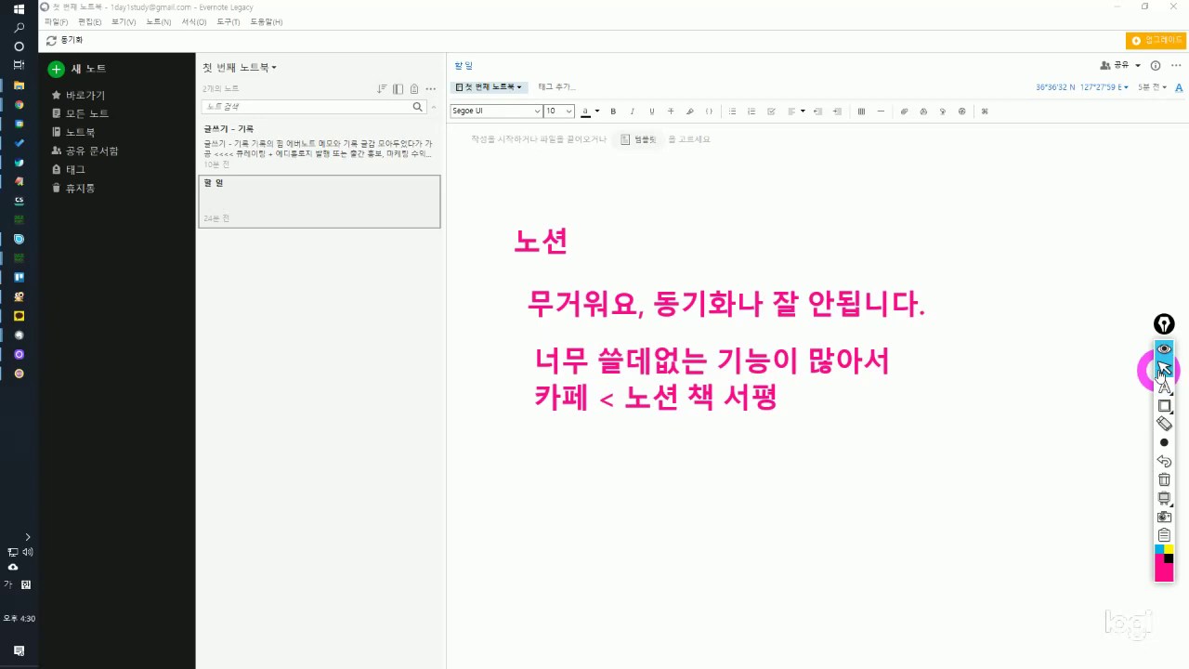
left_click(1161, 369)
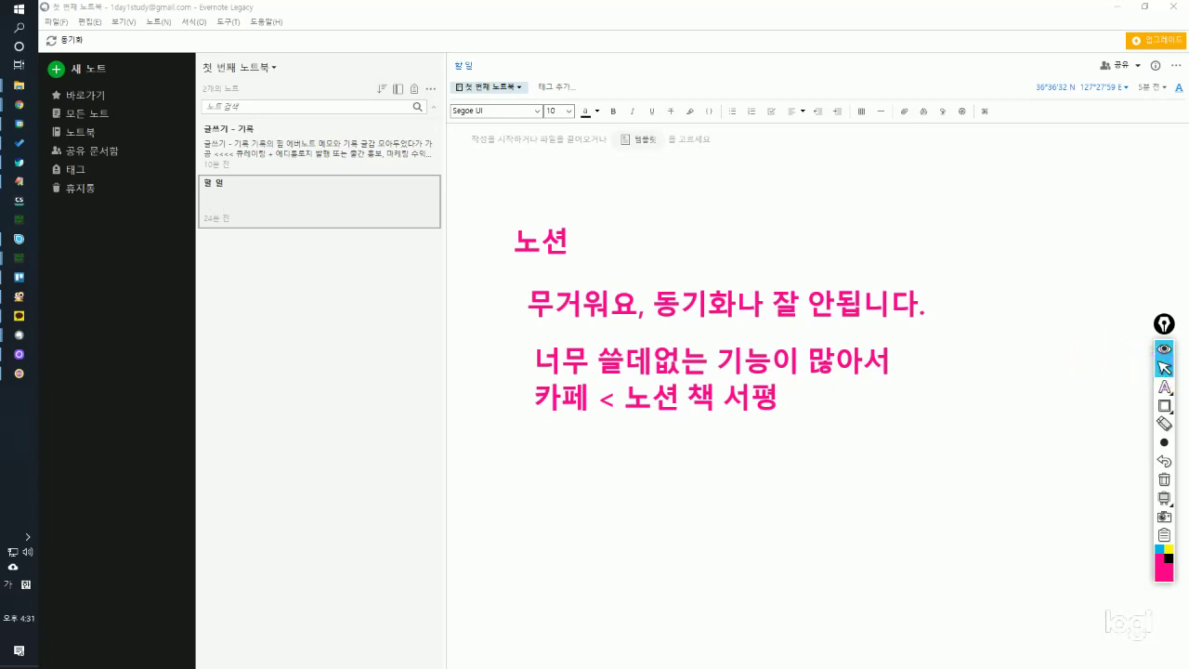
Add a separate text annotation "배우기가 어렵다" below the "카페 < 노션 책 서평" line.
left_click(1164, 387)
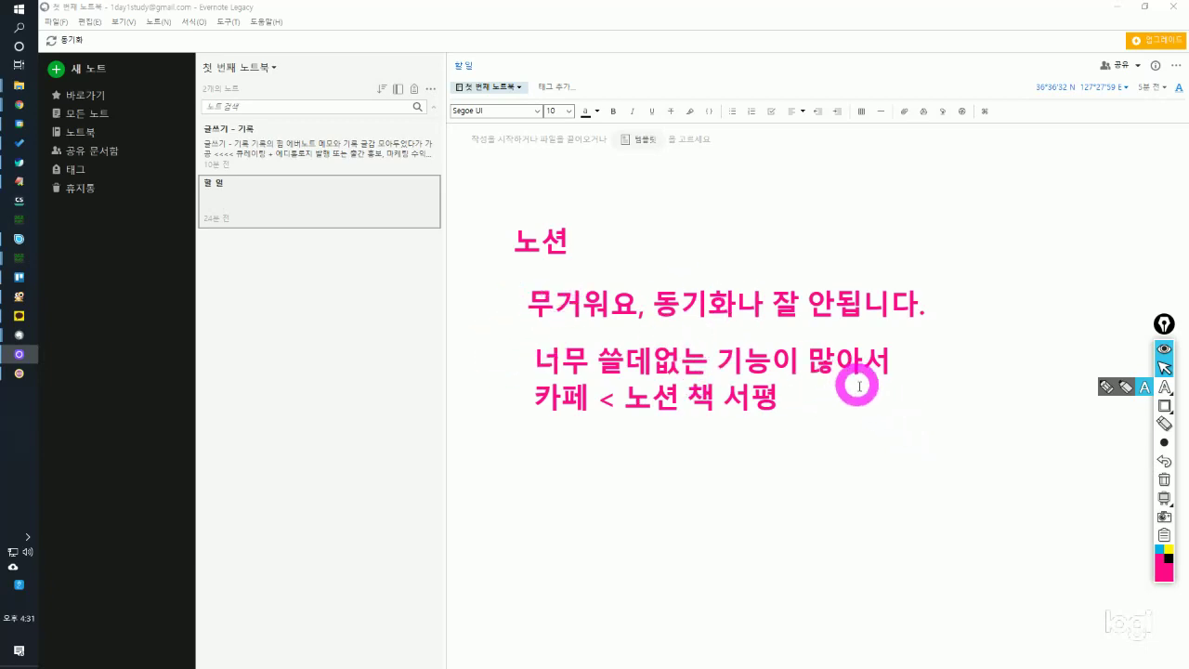
left_click(1164, 387)
left_click(546, 455)
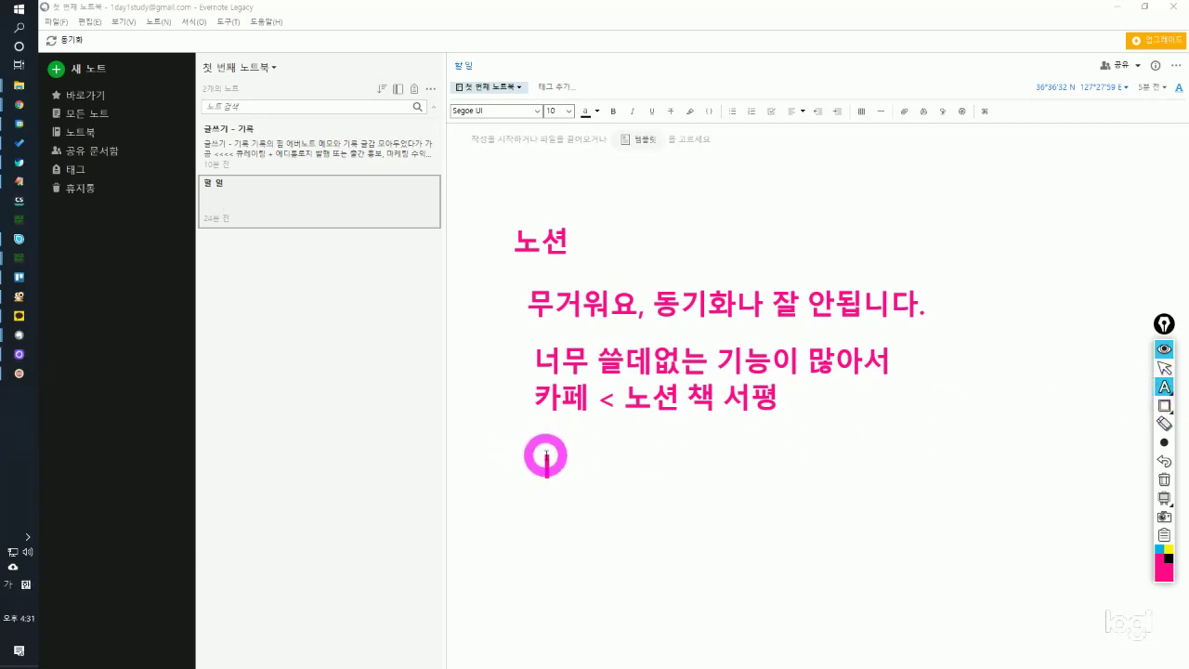
type("재우배")
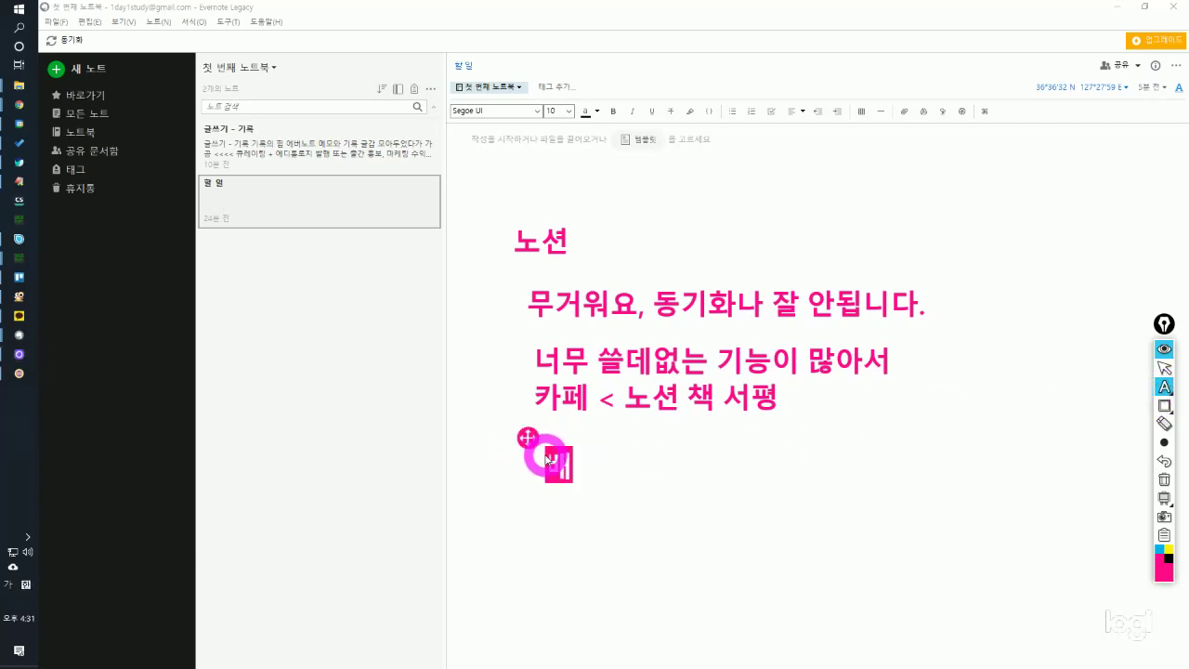
type("우기가 어렵다")
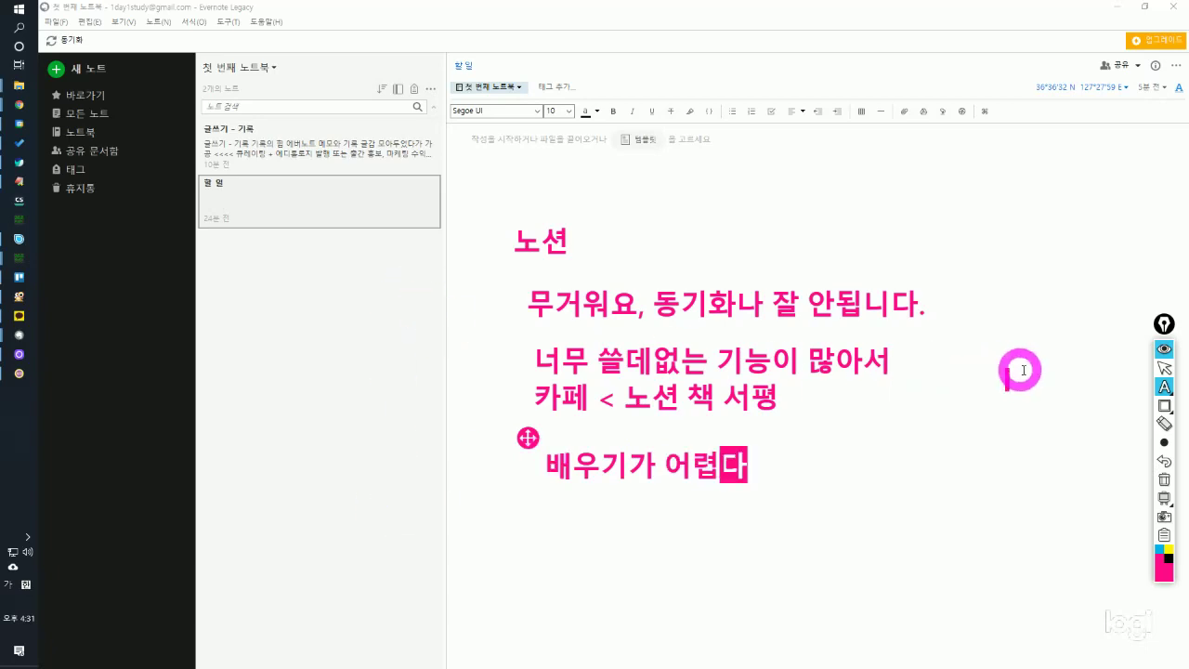
left_click(1167, 371)
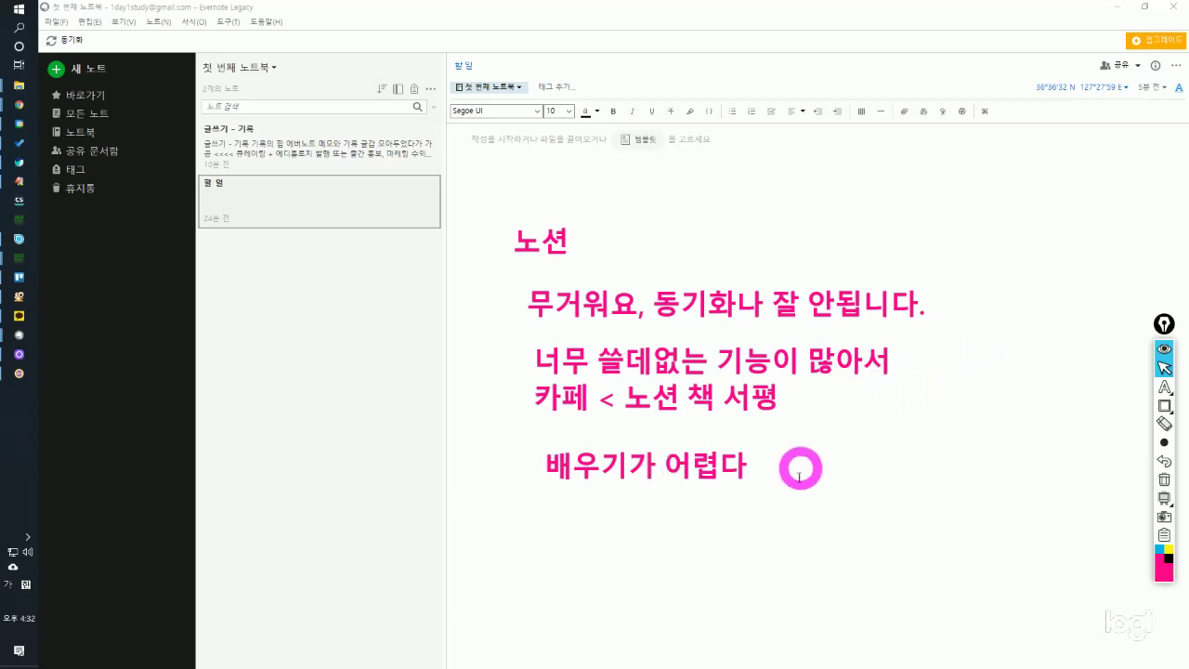
Erase all the pink Notion annotations from the screen and return to the normal cursor.
left_click(1164, 423)
mouse_move(832, 474)
left_mouse_down()
mouse_move(869, 367)
mouse_move(786, 289)
mouse_move(570, 225)
mouse_move(547, 239)
left_mouse_up()
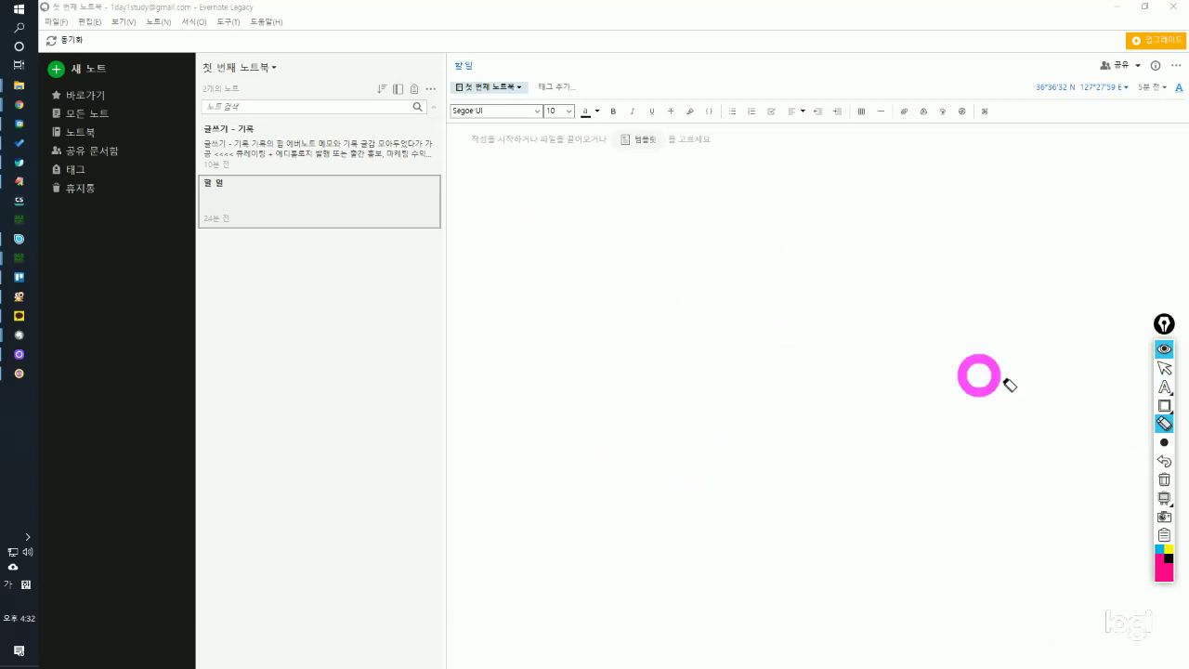
left_click(1164, 368)
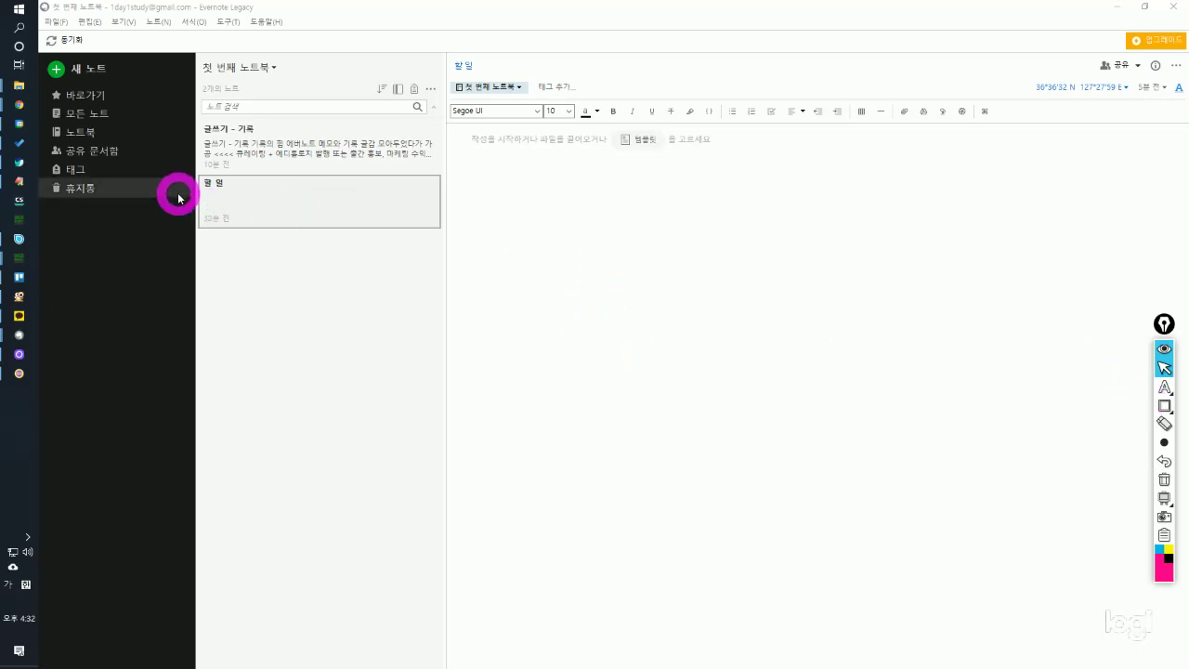
Write a three-line text annotation "노트북", "노트", "스택" near the top of the empty note area.
left_click(1165, 390)
left_click(496, 188)
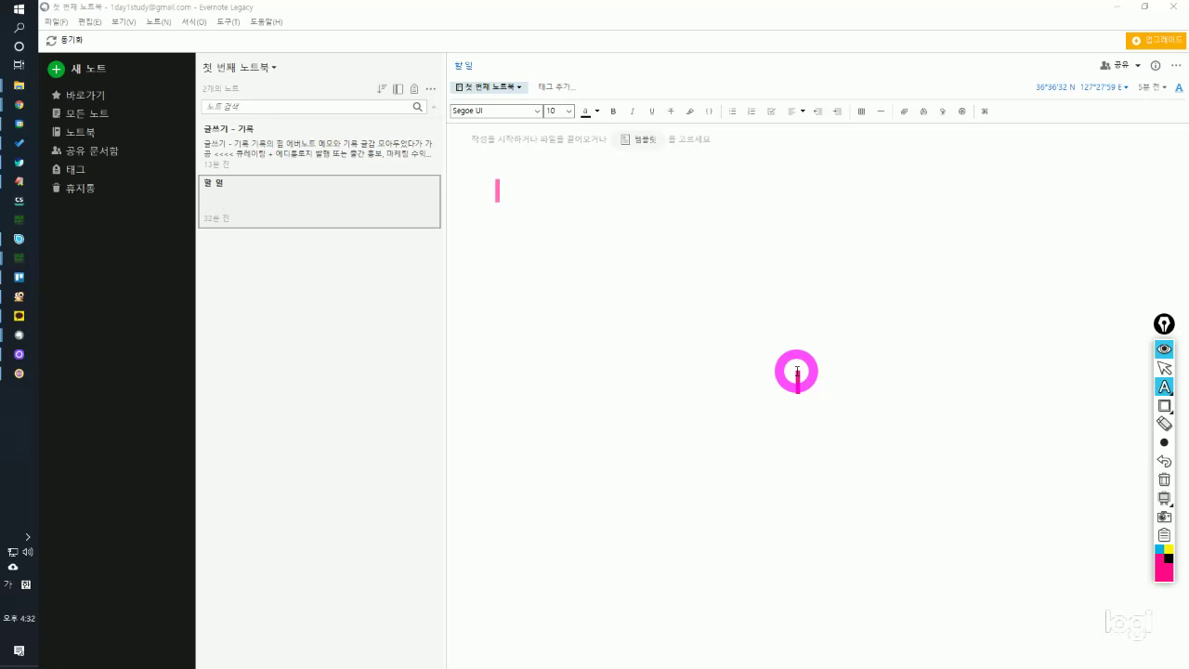
type("ㄴ")
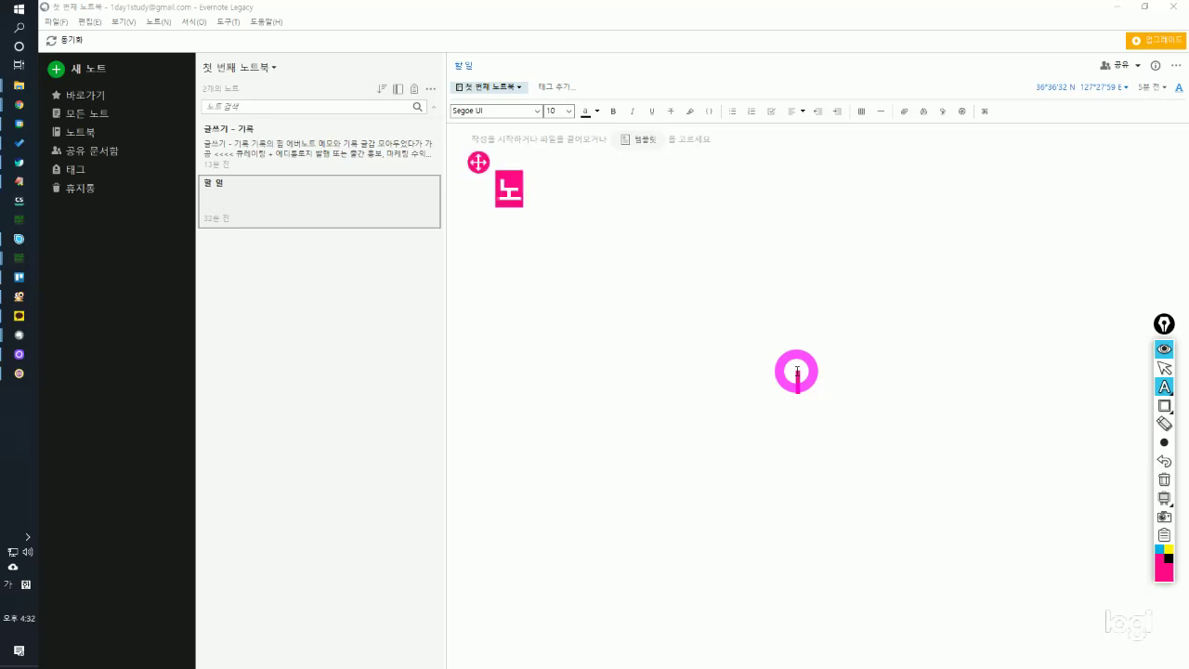
type("ㅗ트부ㄱ")
key("Return")
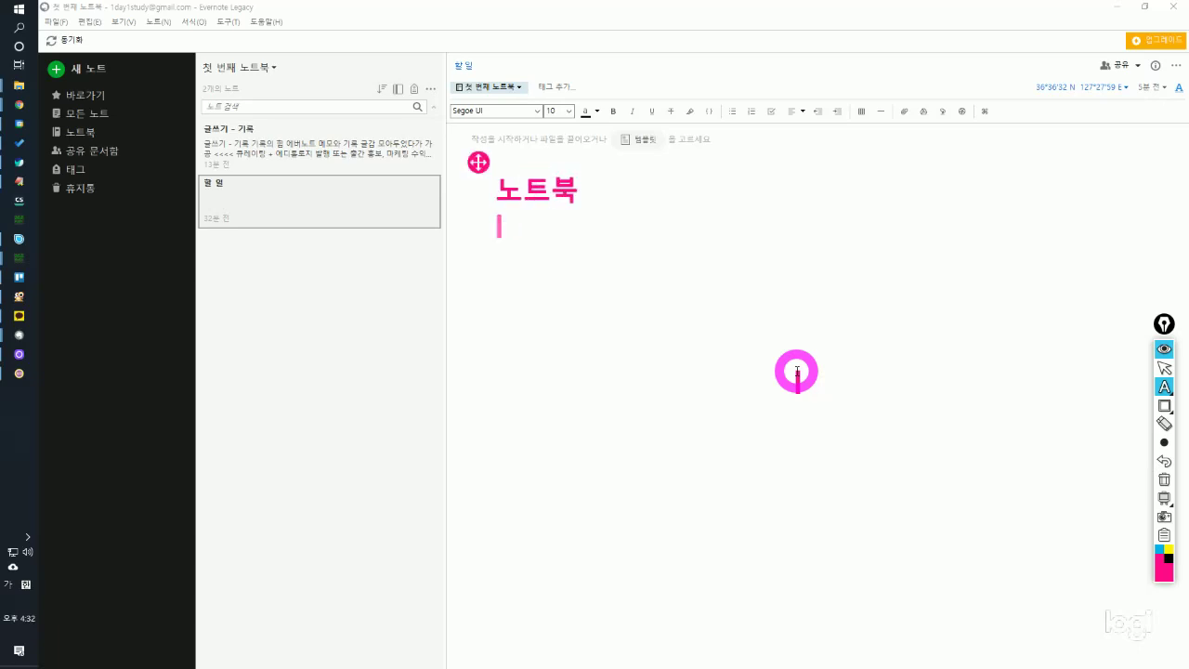
type("노트")
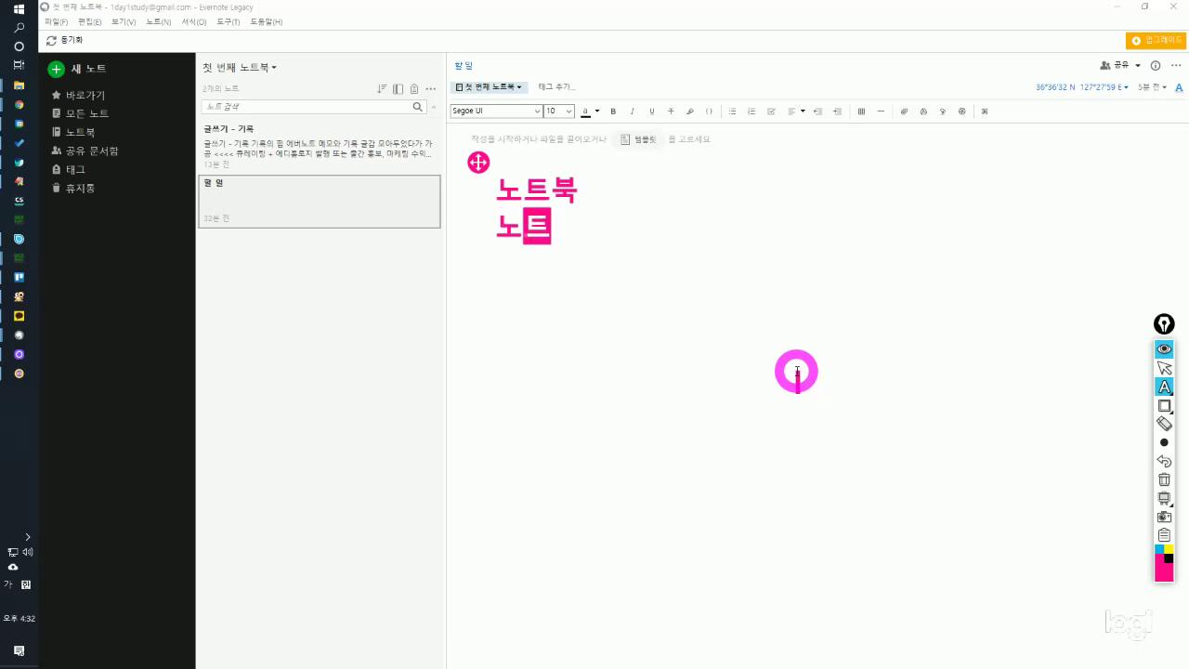
key("Return")
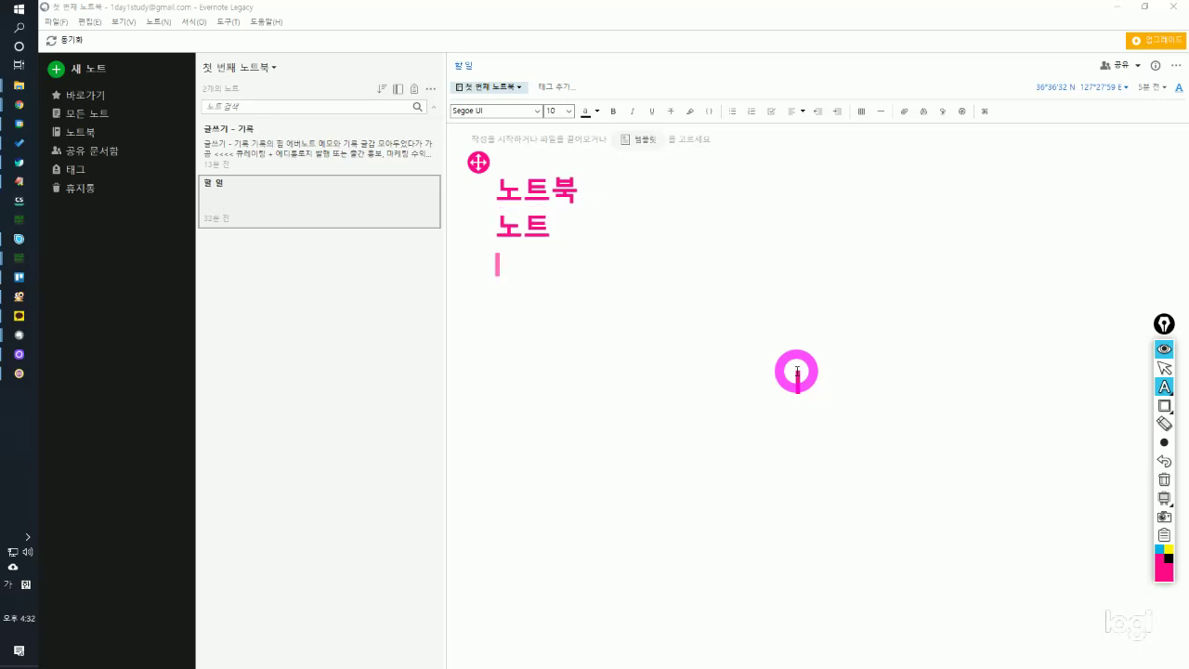
type("스택")
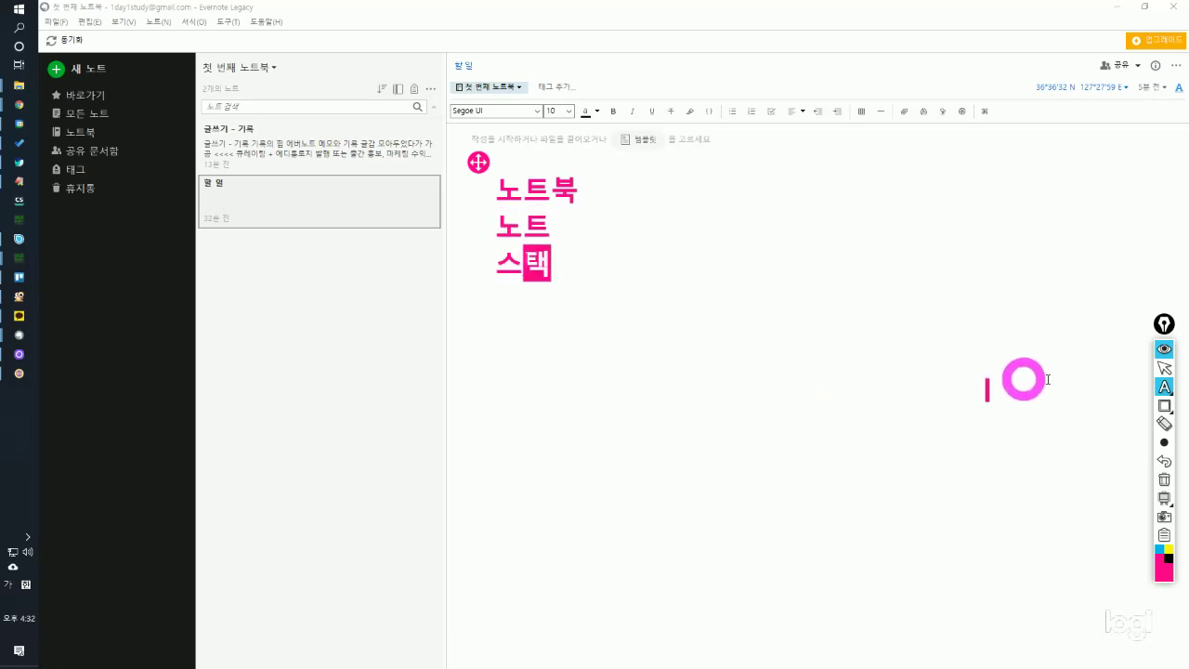
Draw a rectangle around the "노트북 / 노트 / 스택" annotation and return to the normal cursor.
left_click(1164, 406)
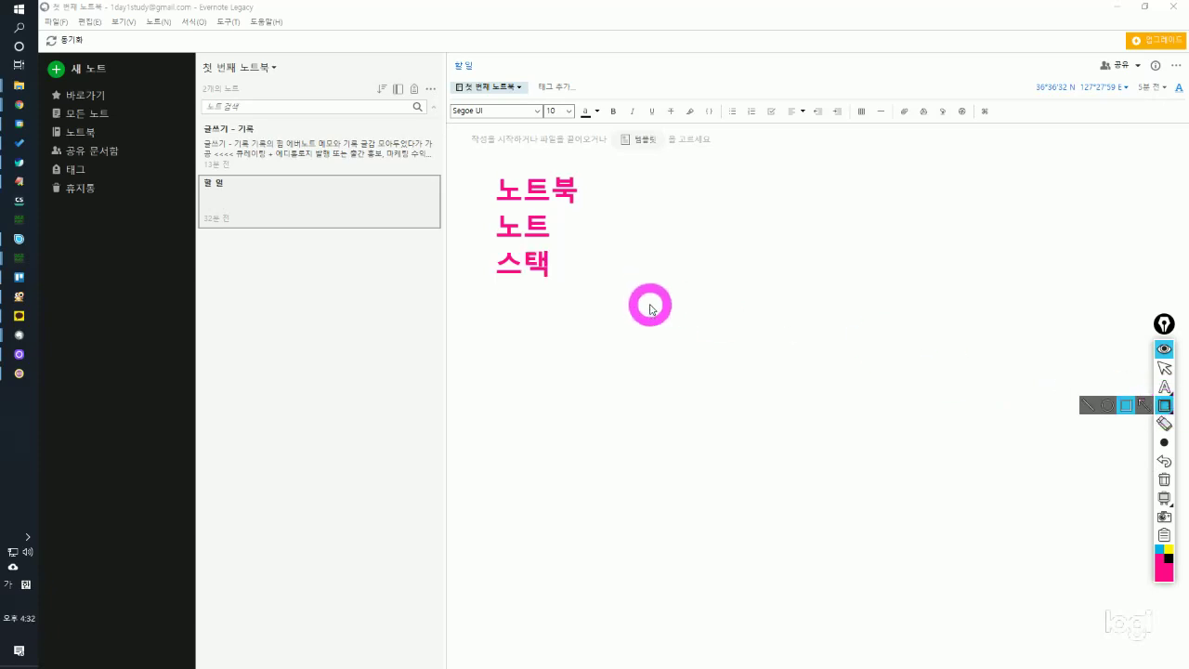
mouse_move(628, 314)
left_mouse_down()
mouse_move(517, 240)
mouse_move(459, 146)
left_mouse_up()
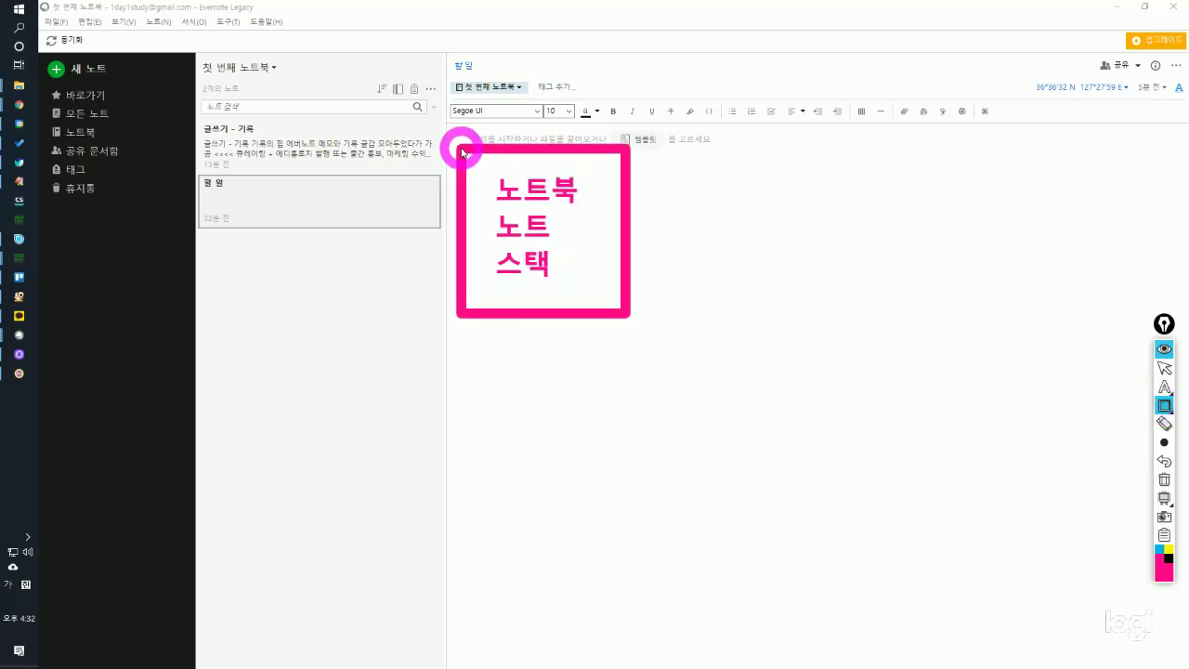
left_click(1163, 387)
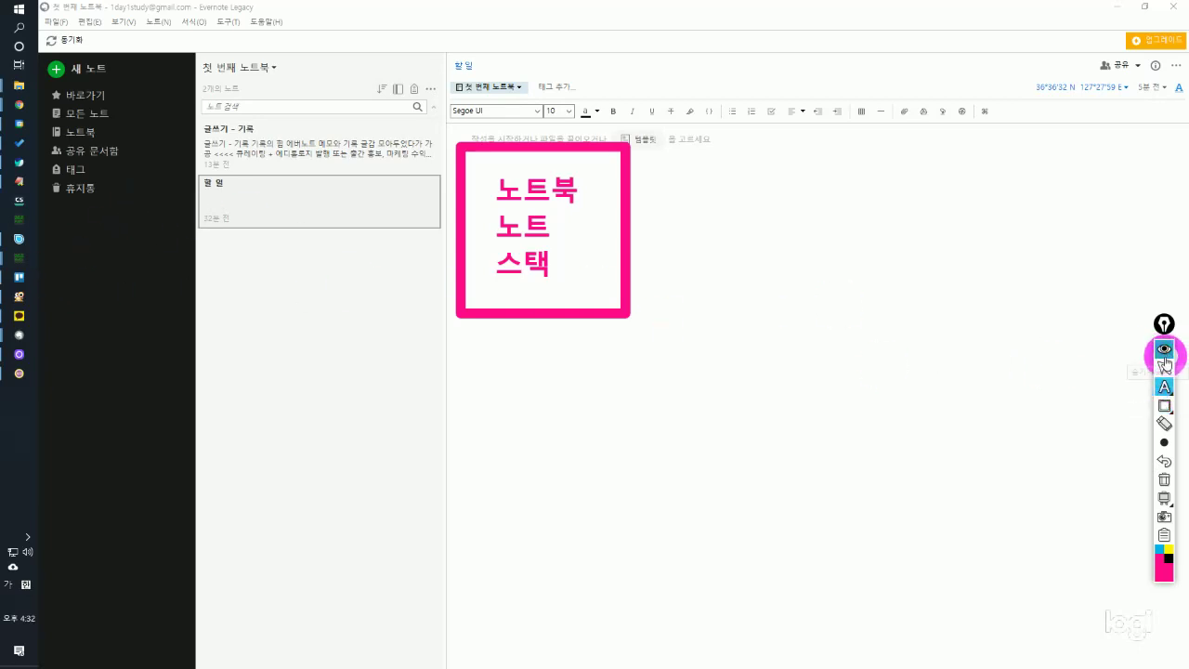
left_click(1162, 368)
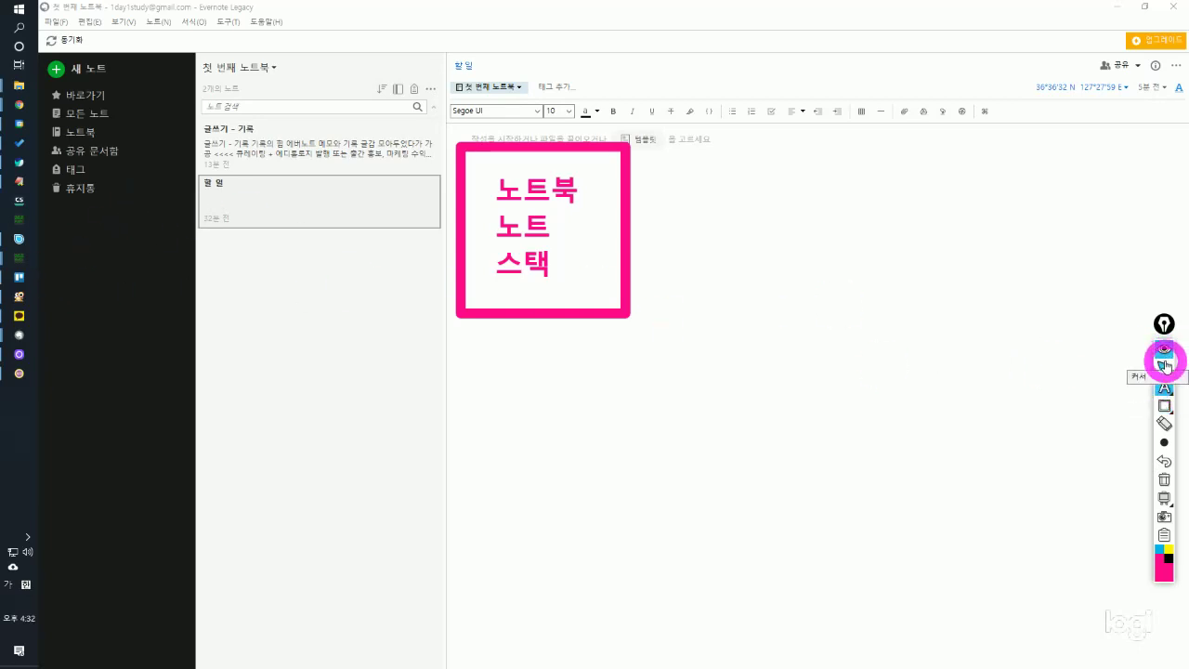
View all notes and the notebook list alternately, ending on the notebook list.
left_click(82, 112)
left_click(84, 133)
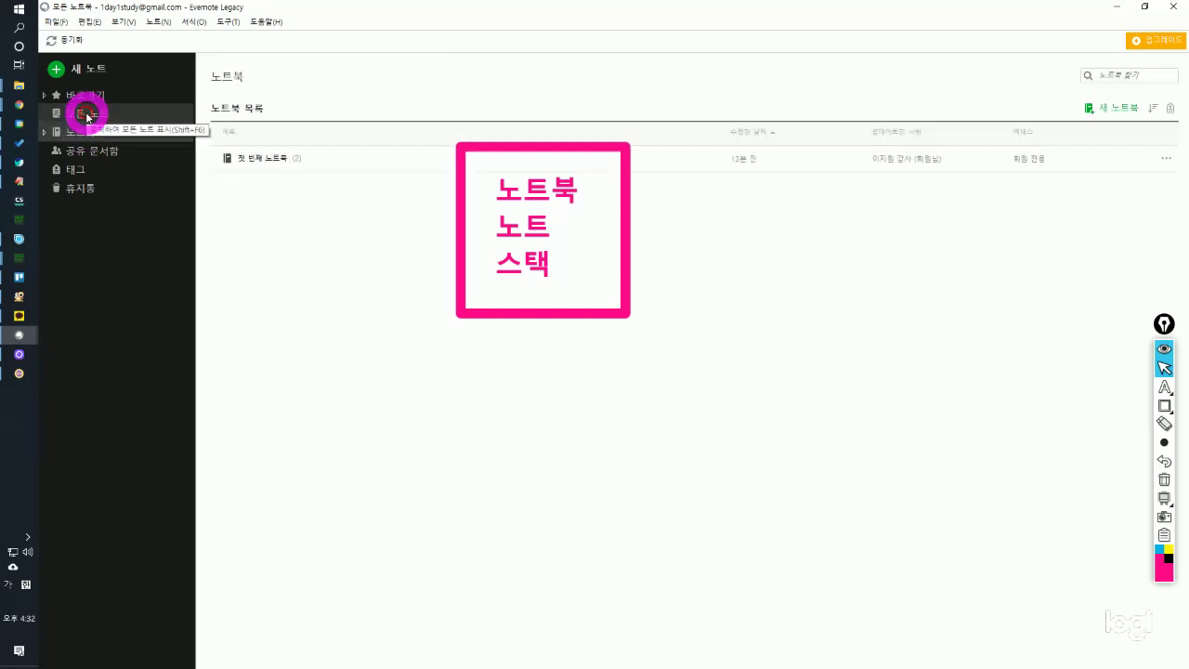
left_click(84, 113)
left_click(80, 135)
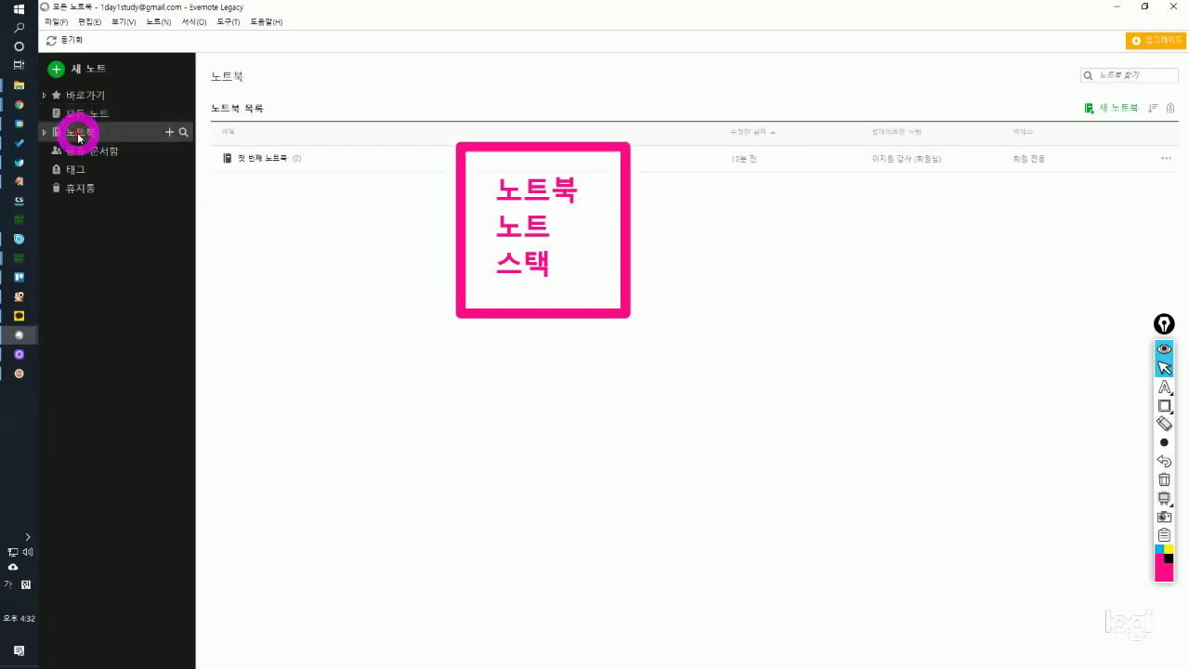
Create a new notebook named "기록의 힘" and return to the notebook list.
left_click(84, 115)
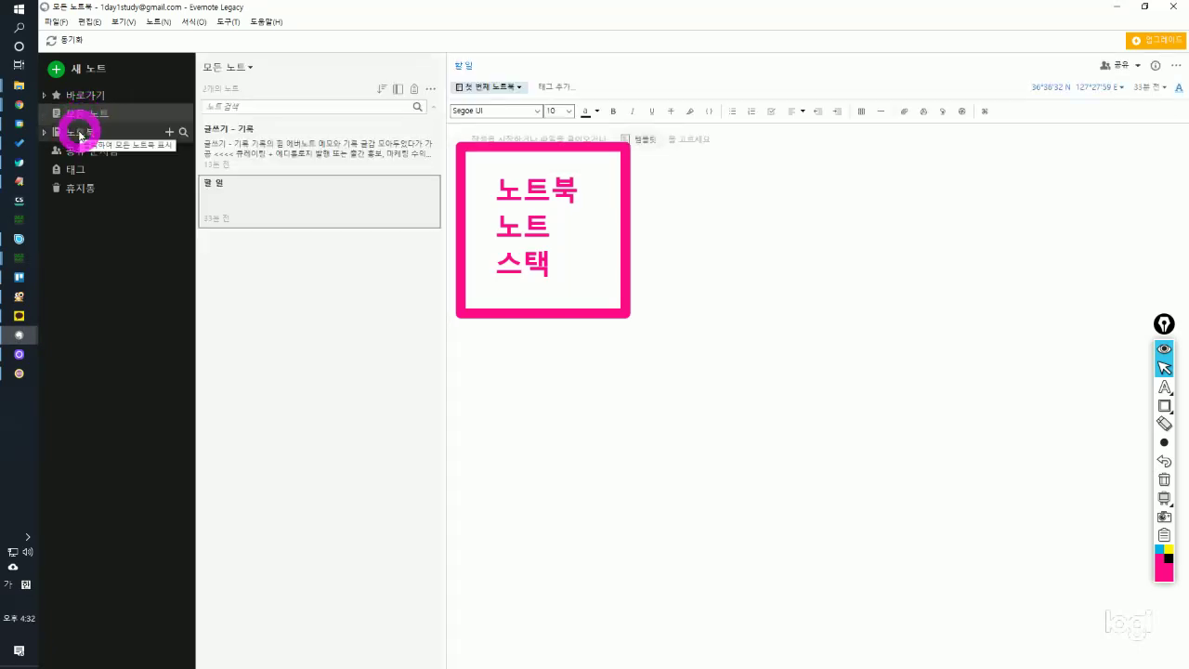
left_click(82, 130)
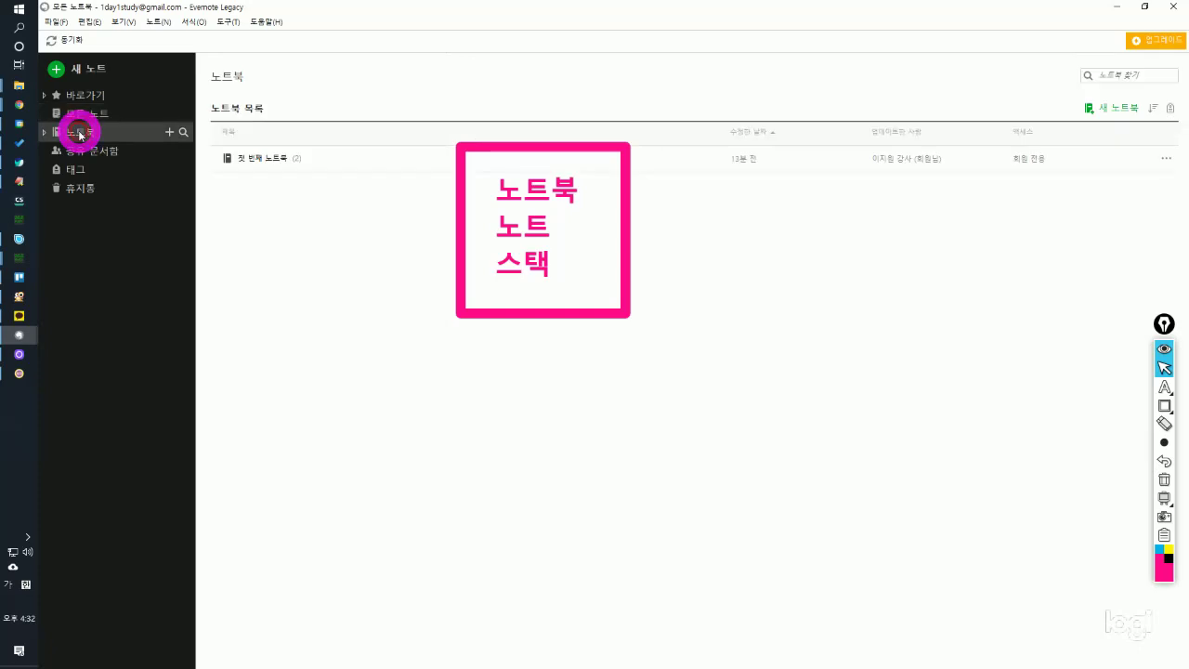
left_click(170, 134)
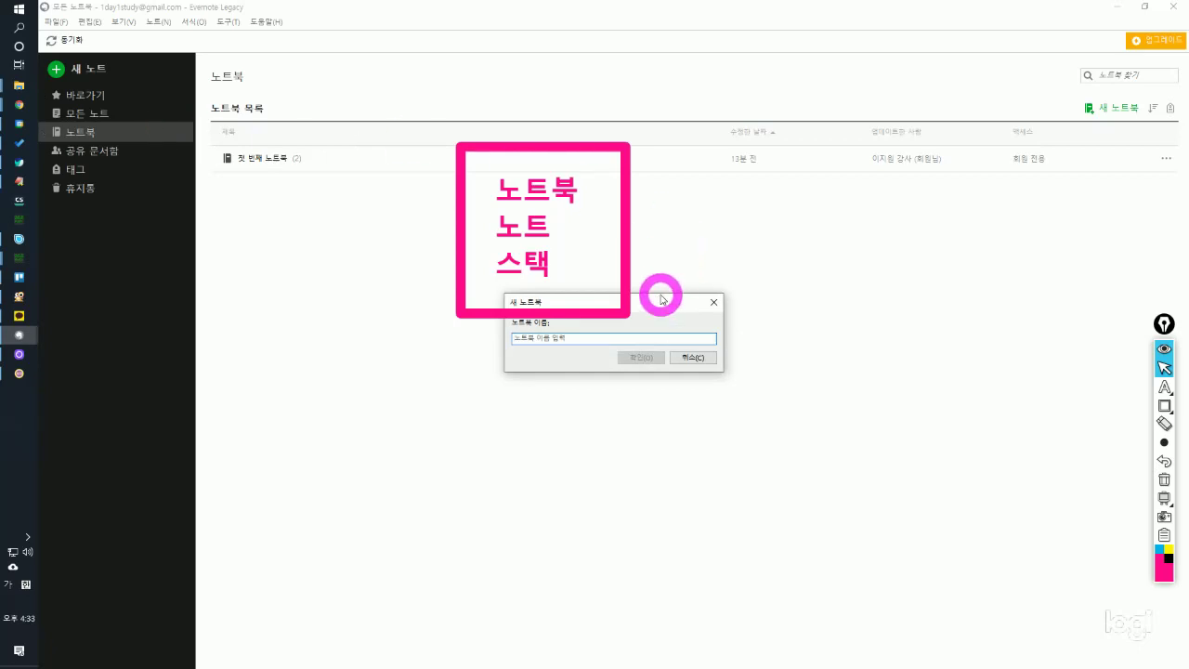
left_click_drag(660, 303, 600, 401)
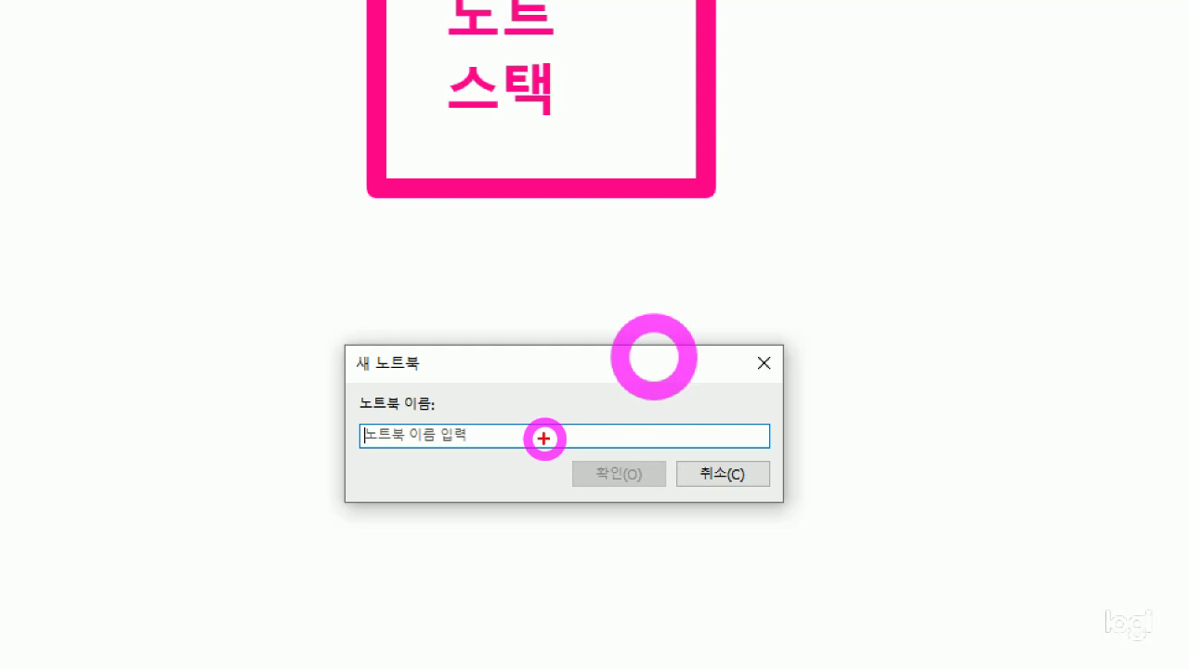
left_click(1162, 368)
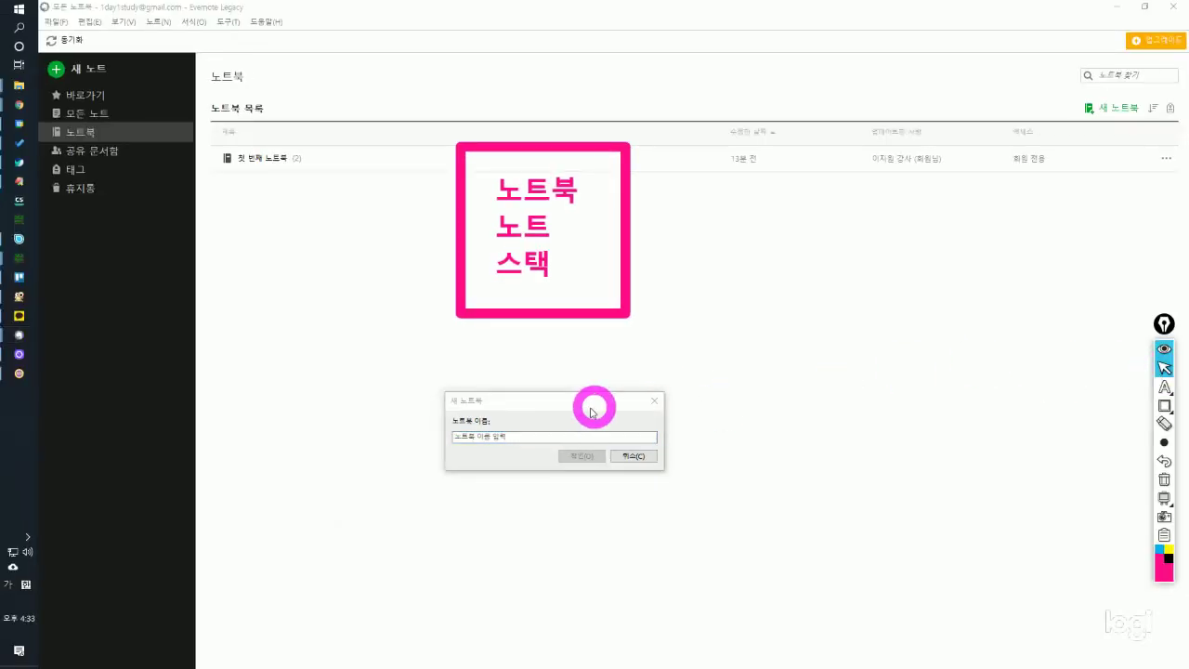
left_click(565, 434)
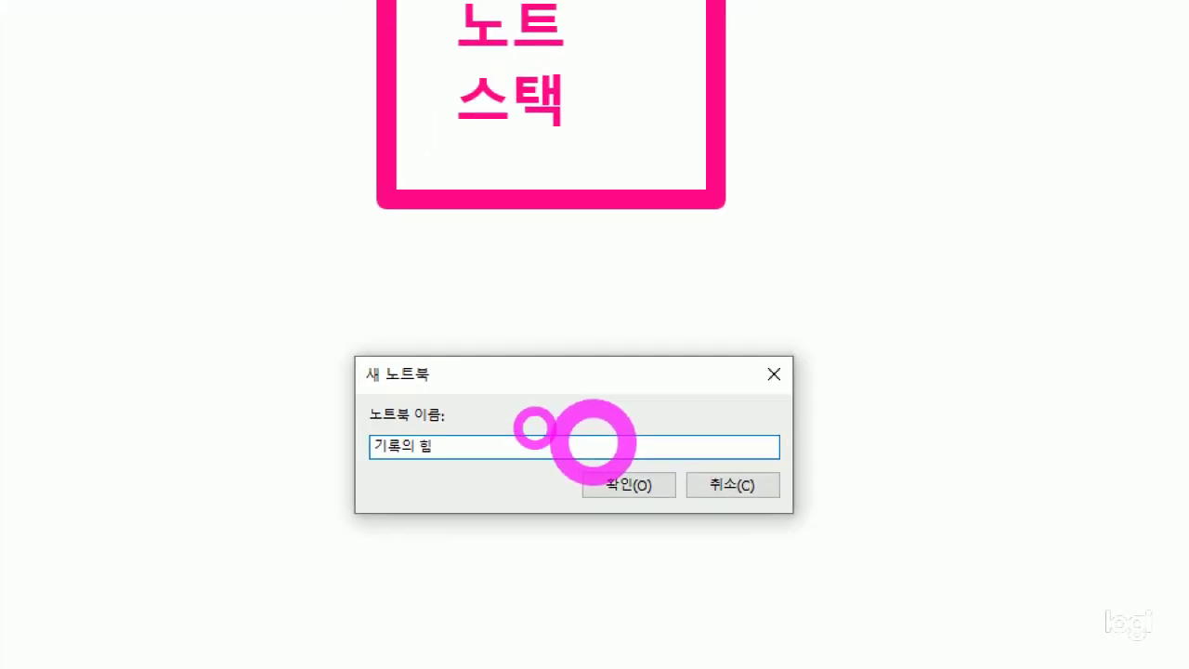
left_click(629, 484)
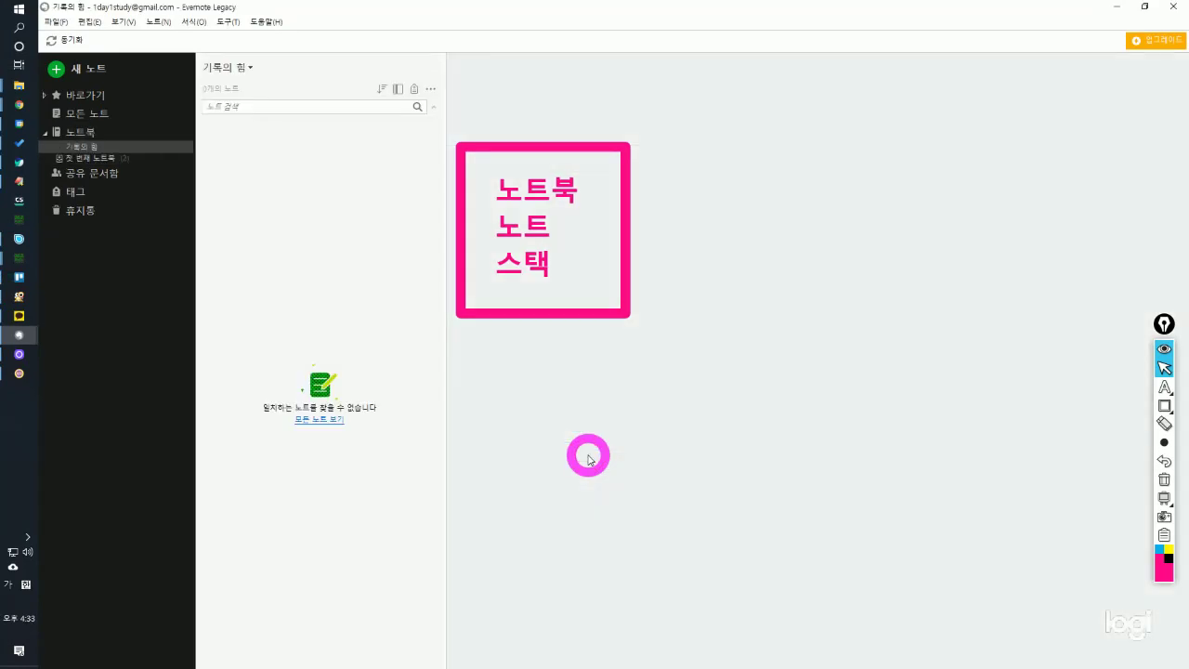
left_click(98, 130)
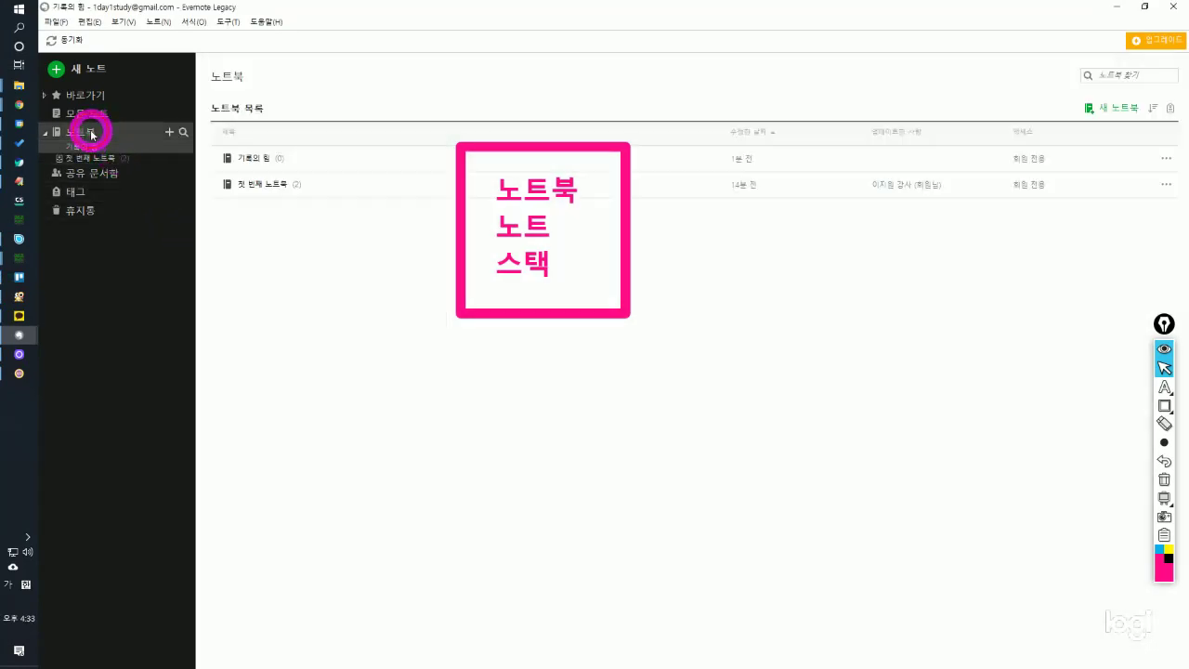
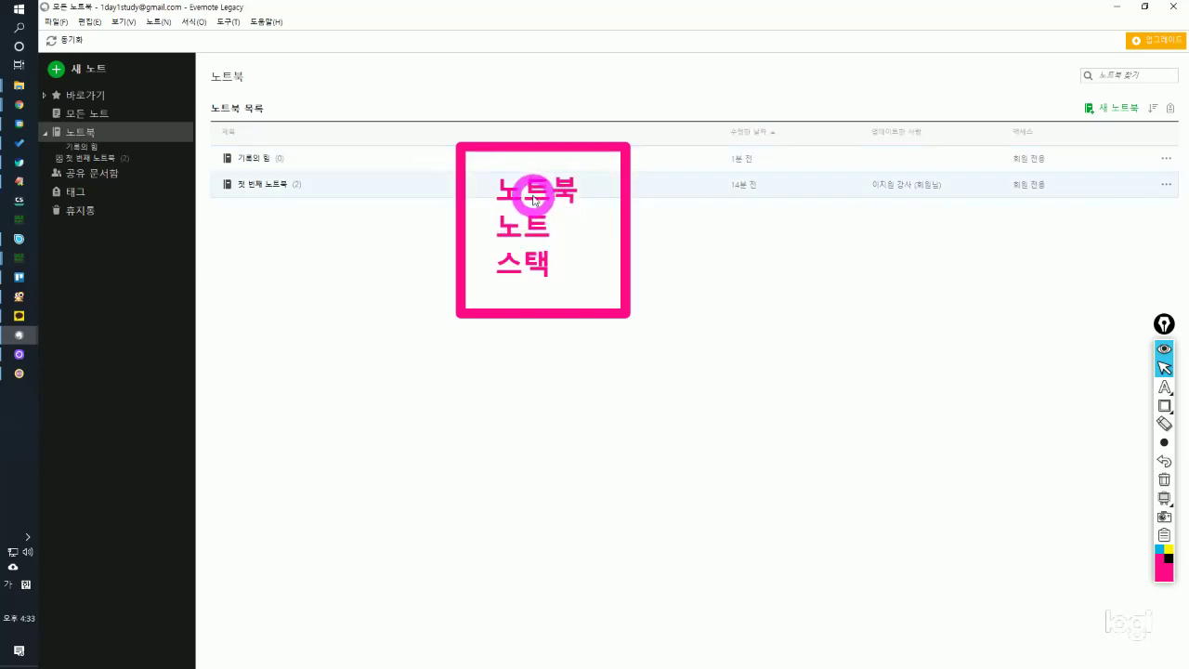
Create a note with the text "1111" in the "기록의 힘" notebook and return to the main window.
left_click(83, 148)
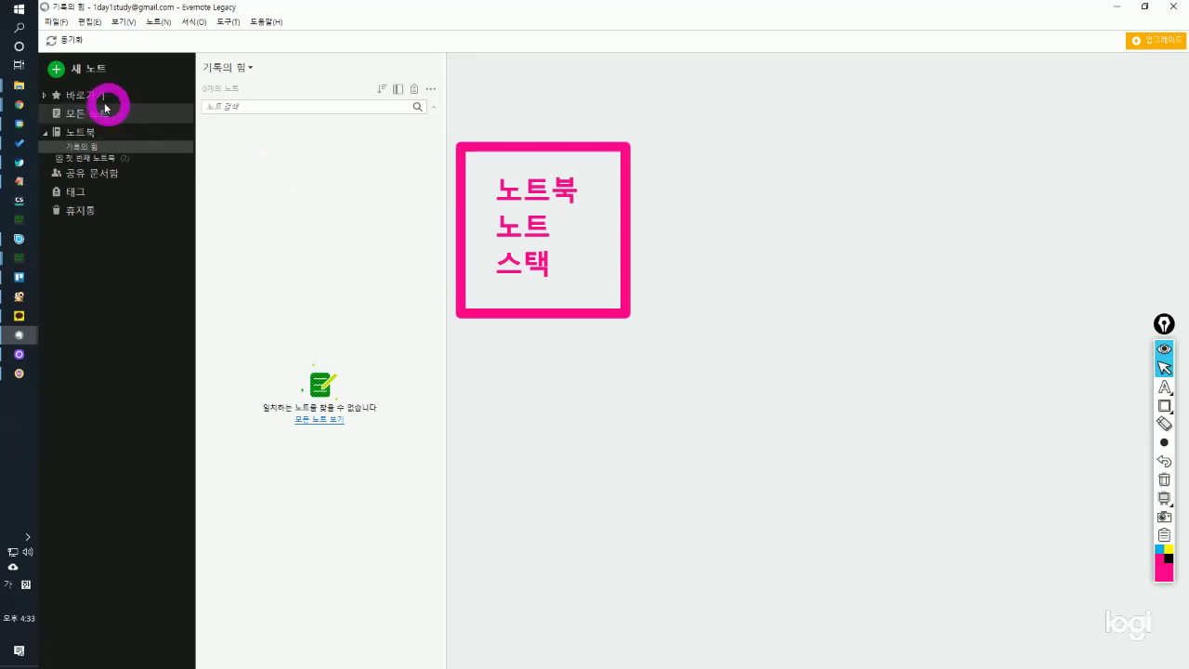
left_click(78, 78)
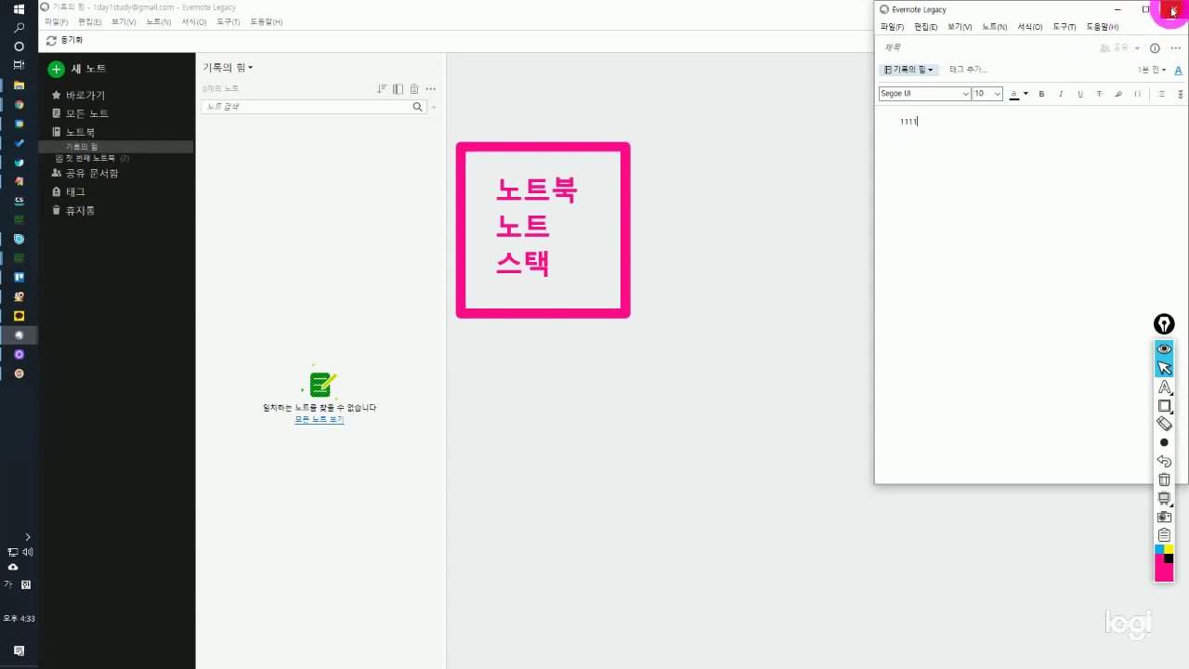
left_click(983, 48)
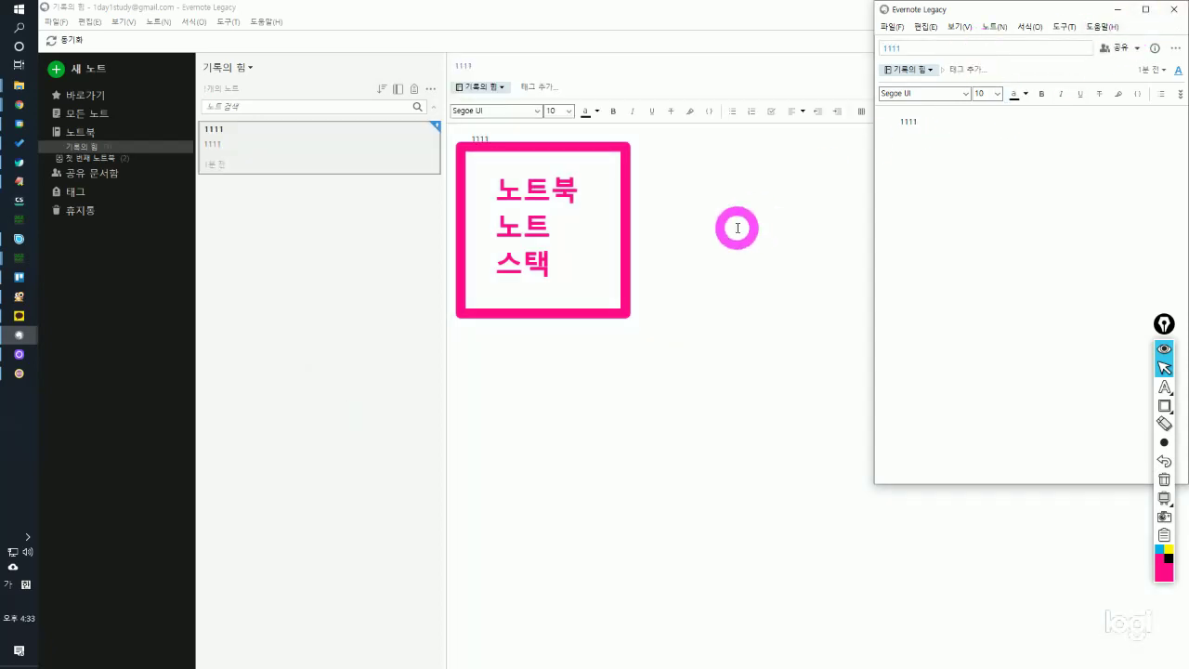
left_click(737, 228)
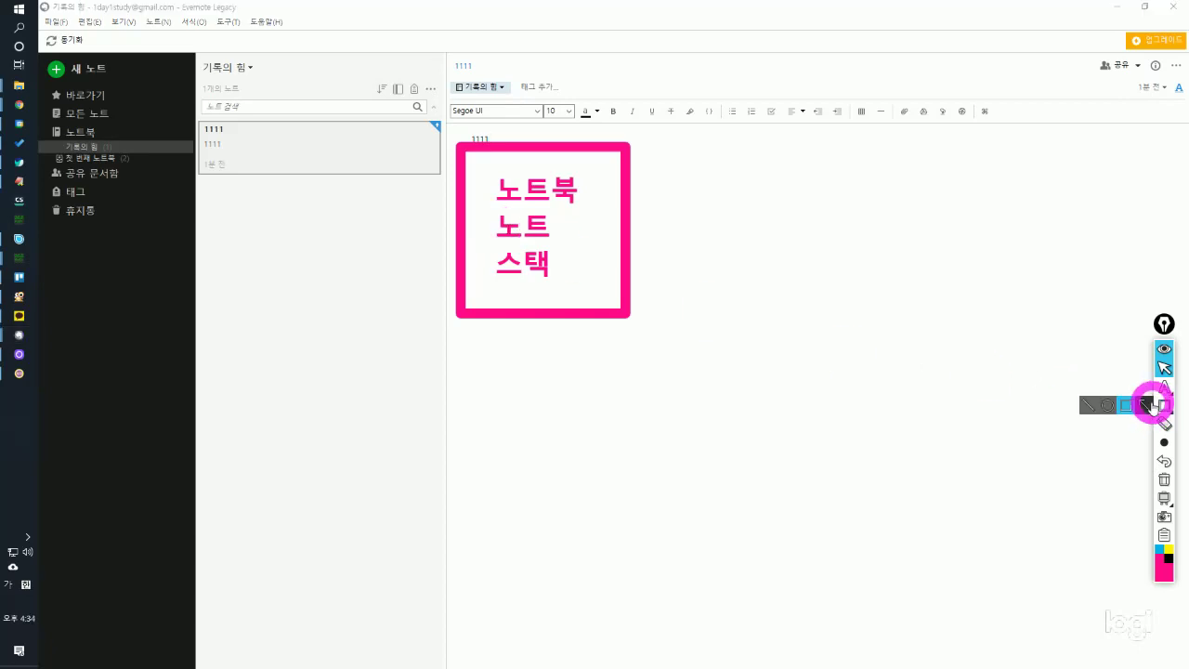
Draw arrows from the "1111" note to "노트" and from the "기록의 힘" notebook to "노트북", and erase both.
left_click(1146, 405)
left_click_drag(385, 146, 483, 221)
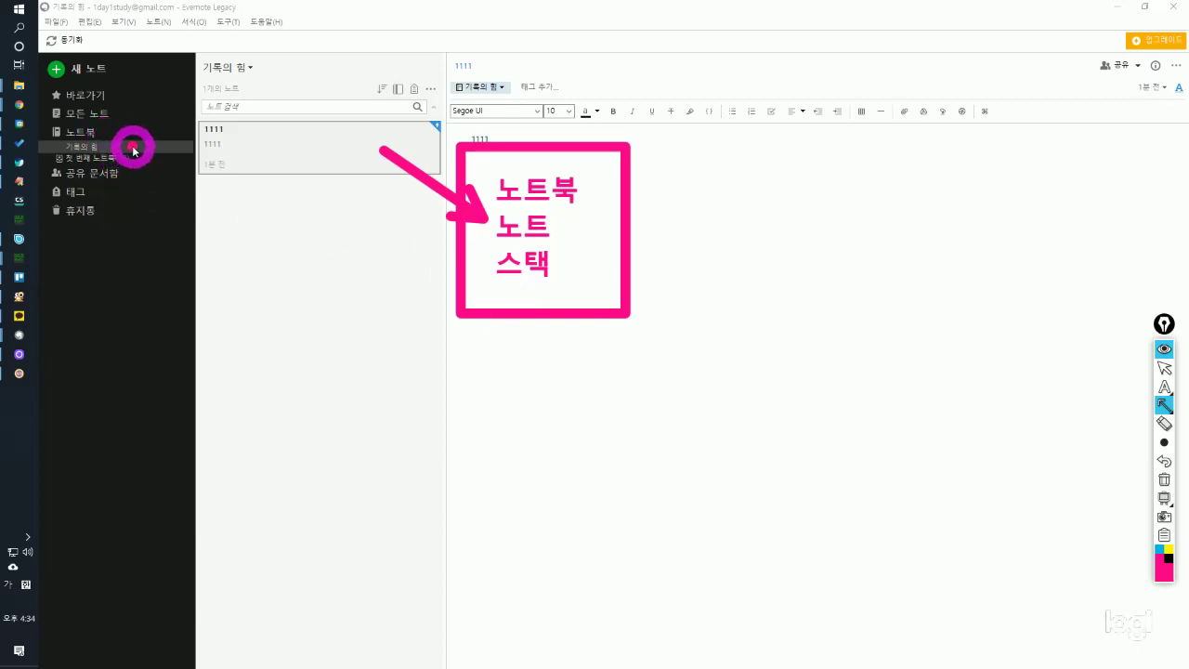
mouse_move(134, 151)
left_mouse_down()
mouse_move(491, 128)
mouse_move(494, 168)
left_mouse_up()
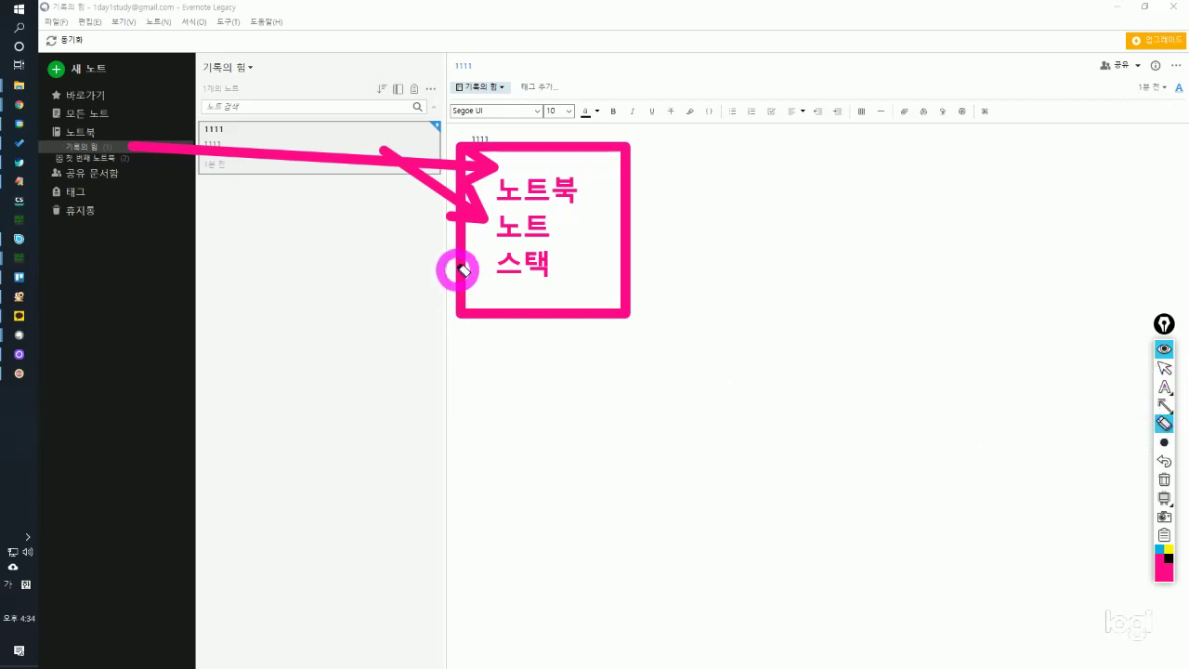
left_click_drag(451, 266, 425, 173)
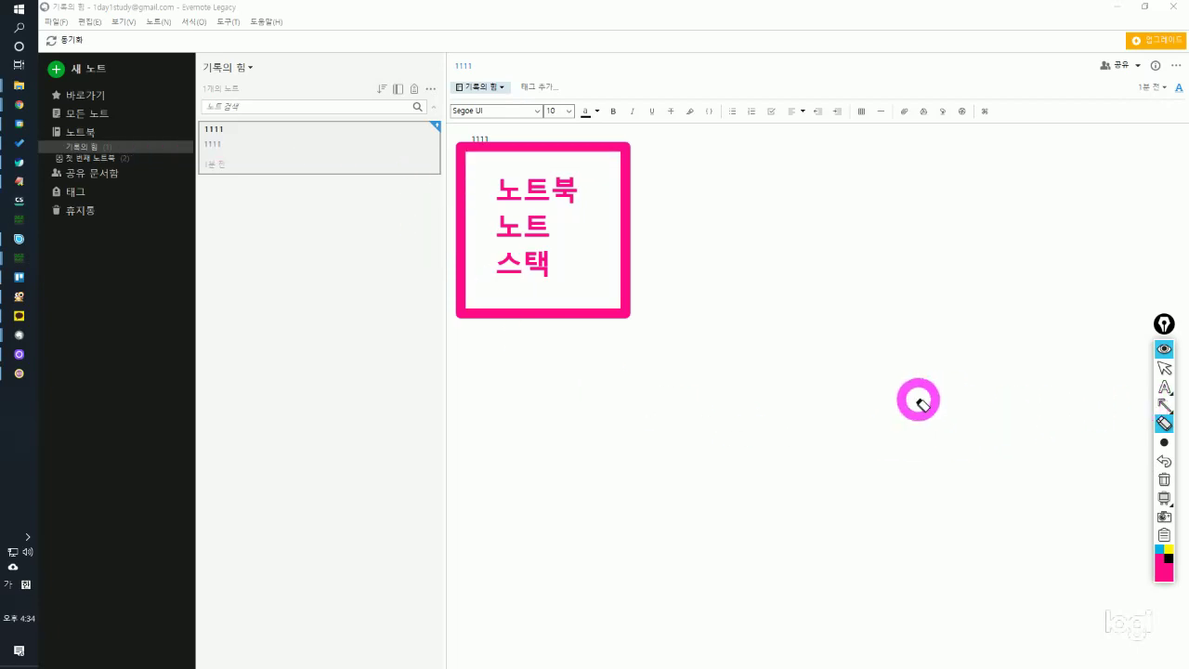
Redraw the arrows linking the note to "노트" and the notebook to "노트북", and clear all annotations from the screen.
left_click(1164, 405)
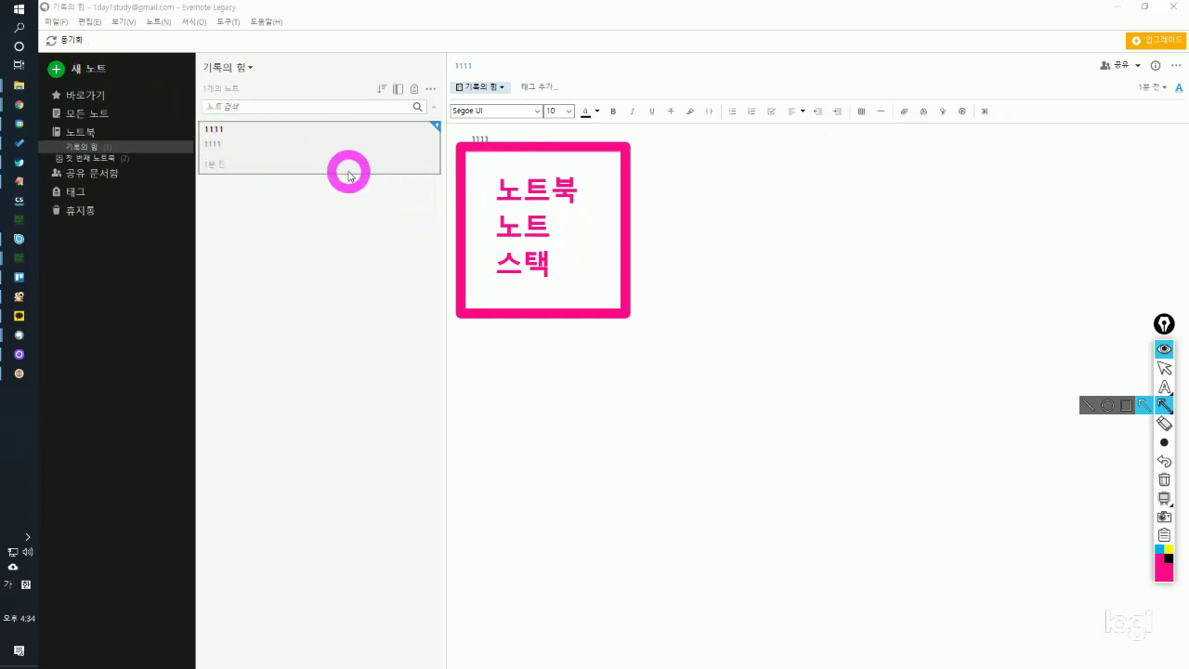
left_click_drag(346, 170, 494, 222)
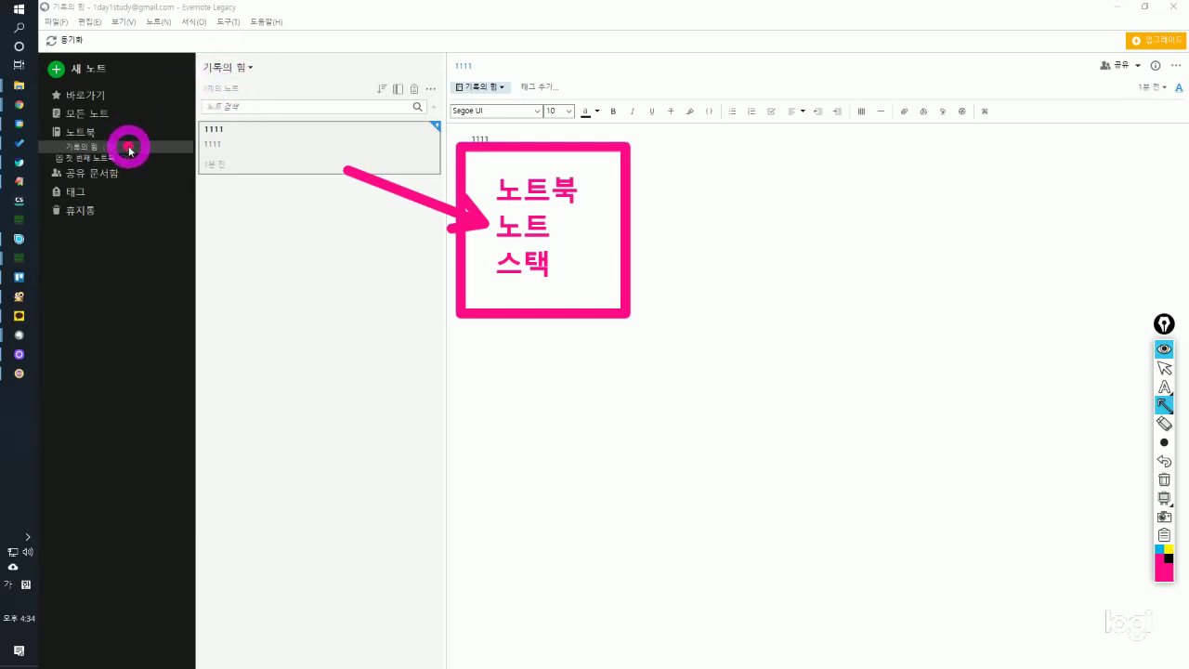
mouse_move(129, 147)
left_mouse_down()
mouse_move(257, 142)
mouse_move(479, 174)
left_mouse_up()
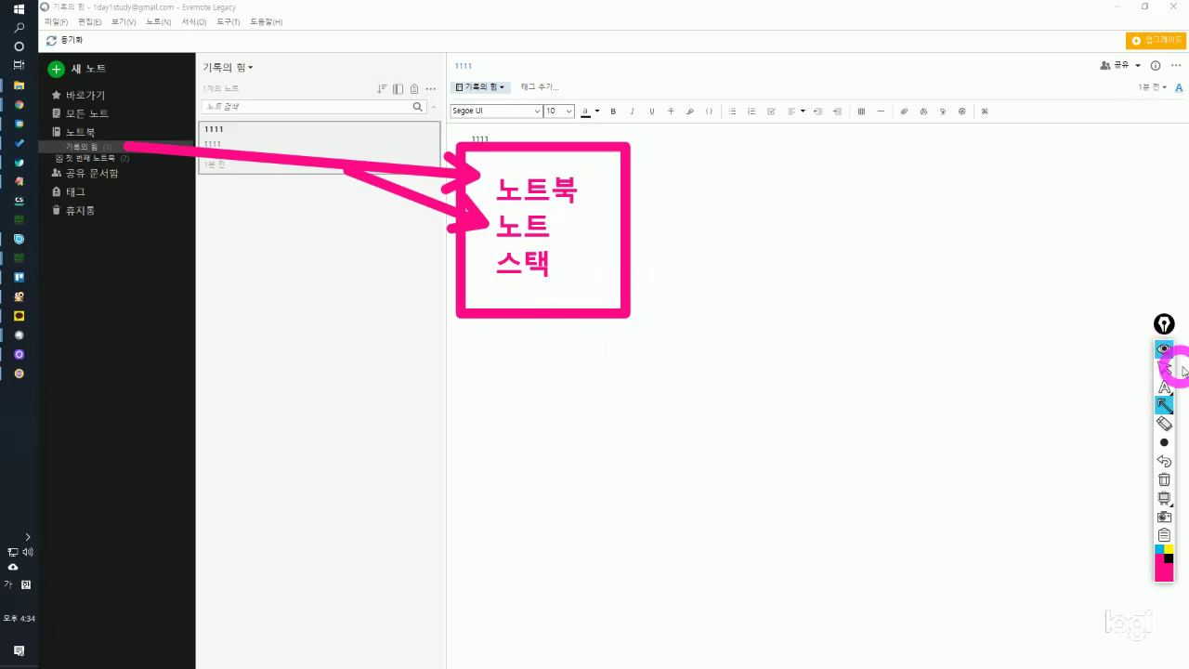
left_click(1164, 477)
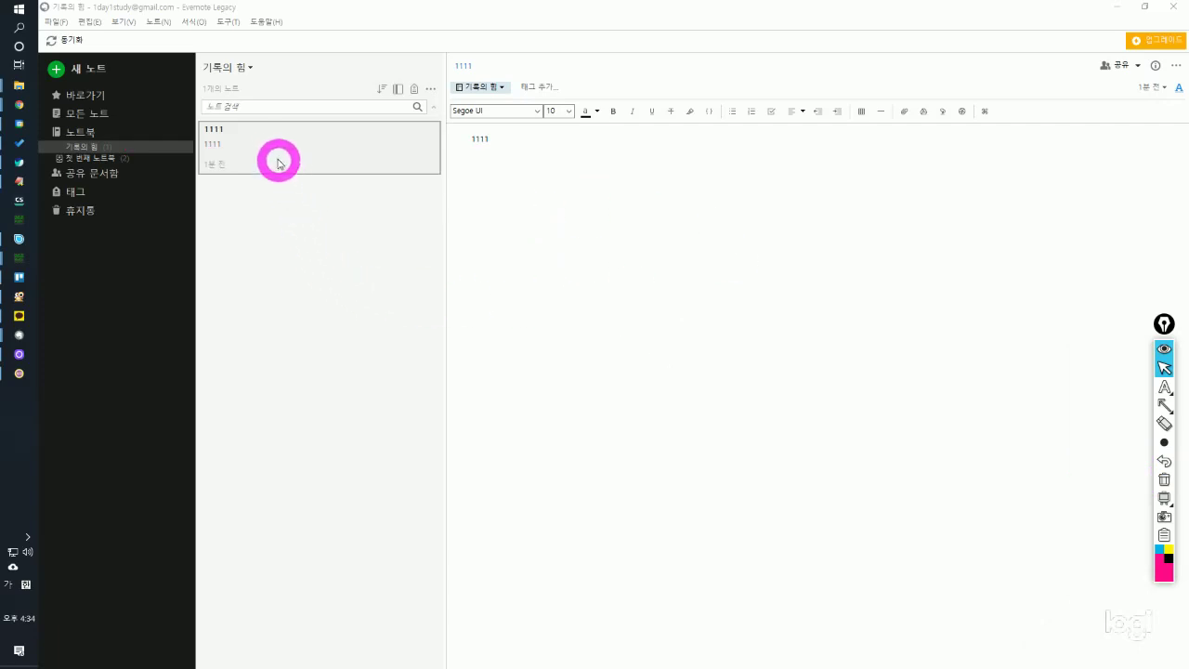
Create another notebook named "기록의 힘힘" and show the notebook list.
left_click(149, 160)
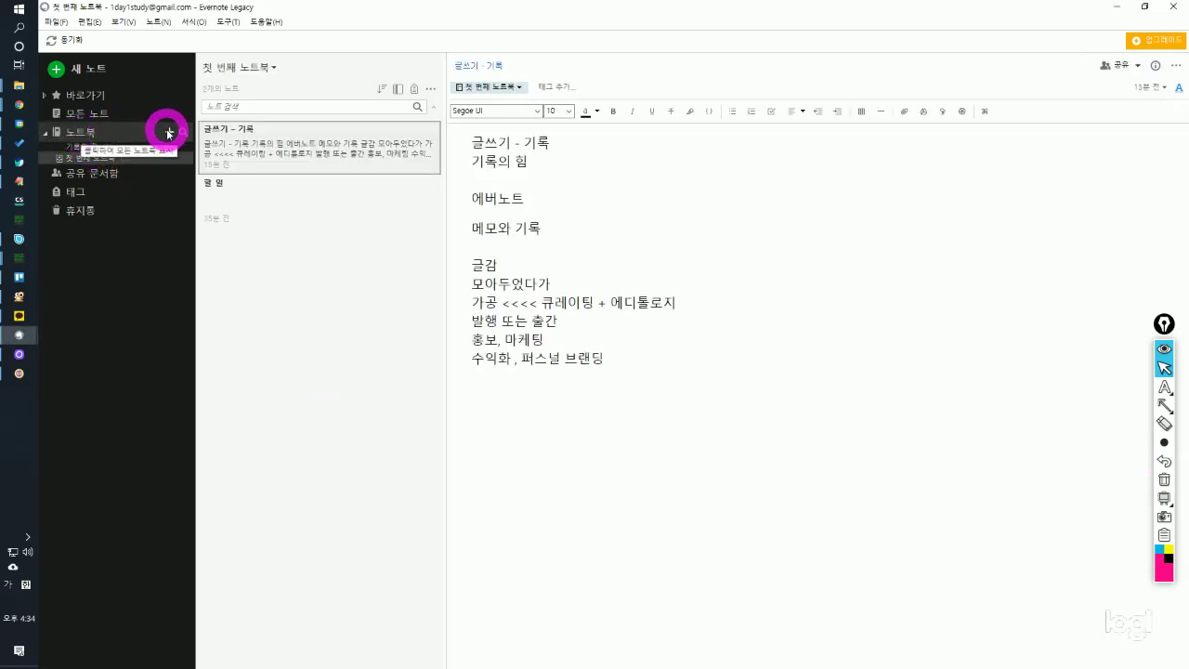
left_click(169, 132)
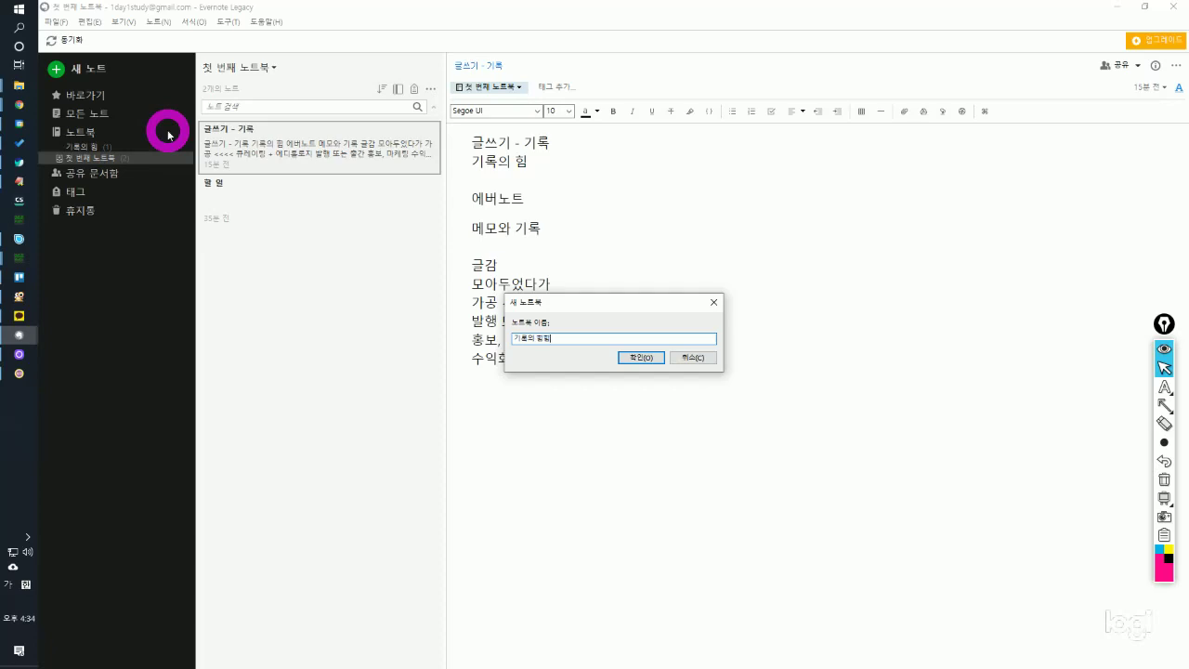
key("Return")
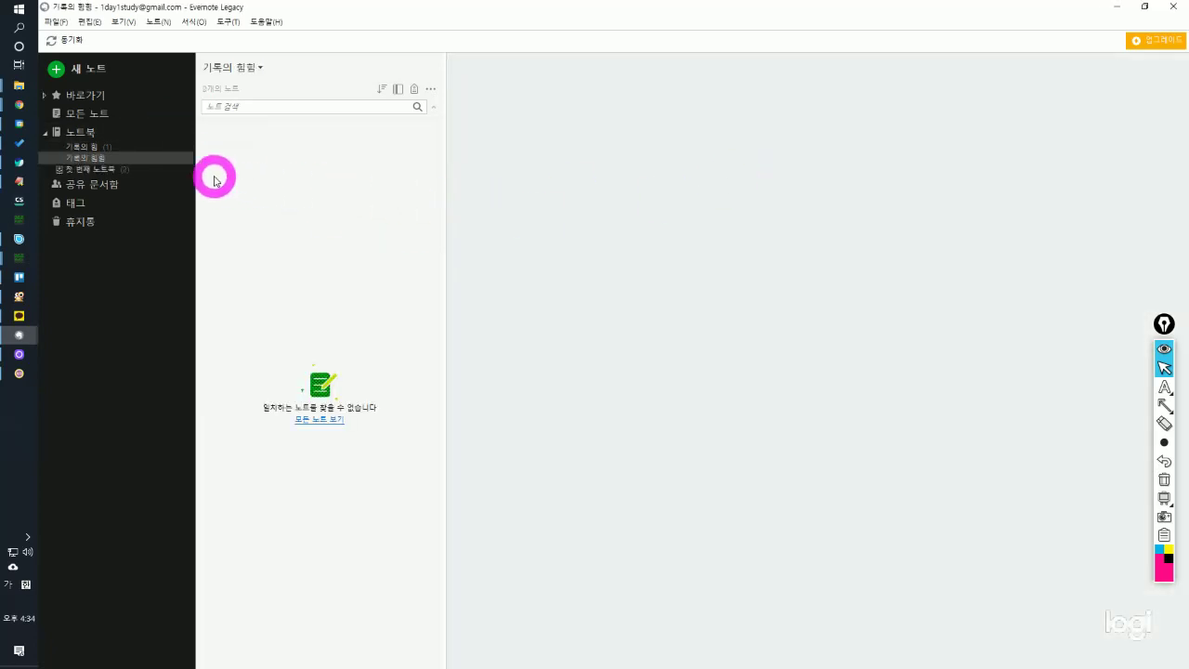
left_click(93, 132)
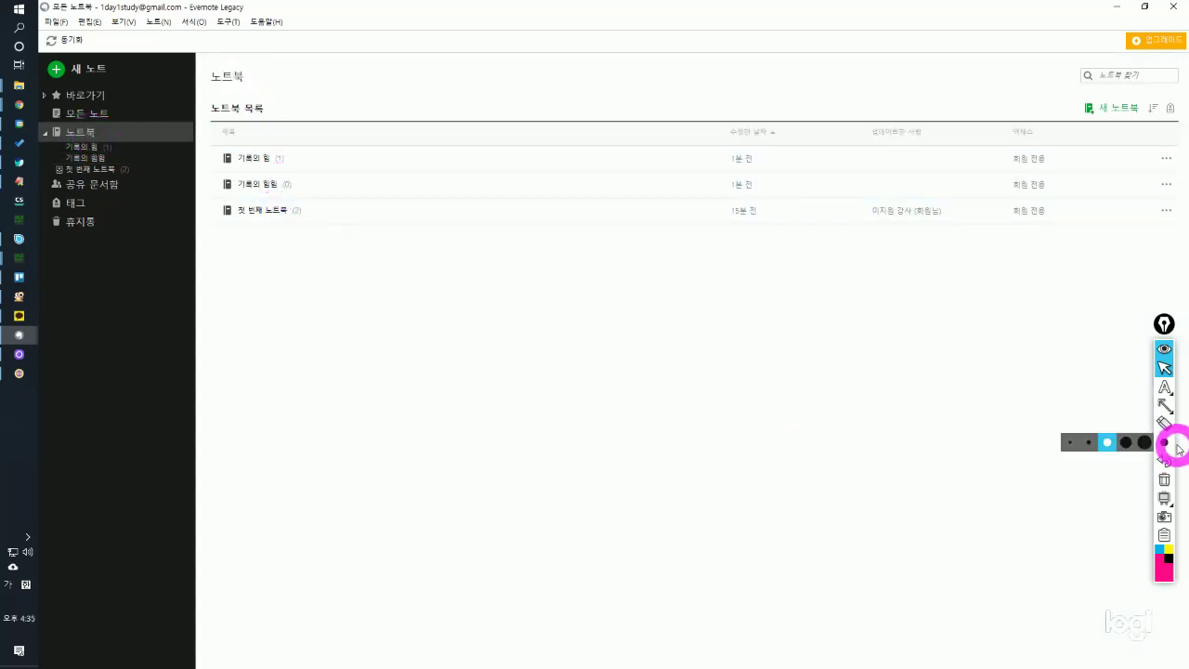
Write the text annotation "노트북 + 노트북 > 스택" below the notebook list and return to the normal cursor.
left_click(1164, 387)
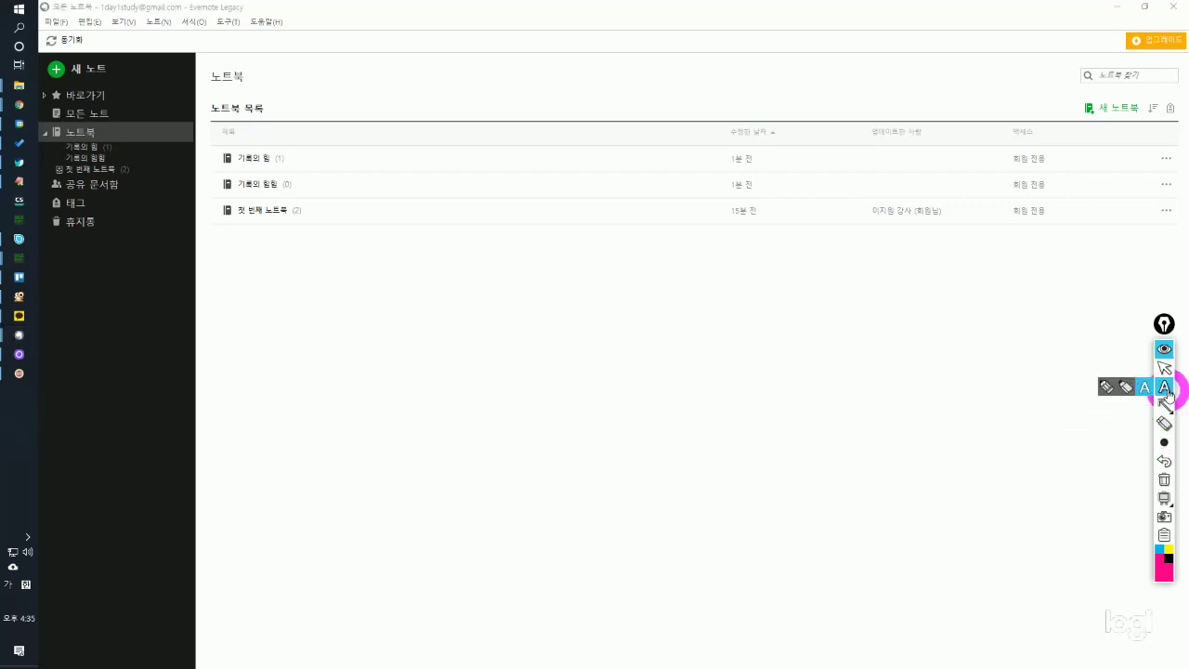
left_click(405, 296)
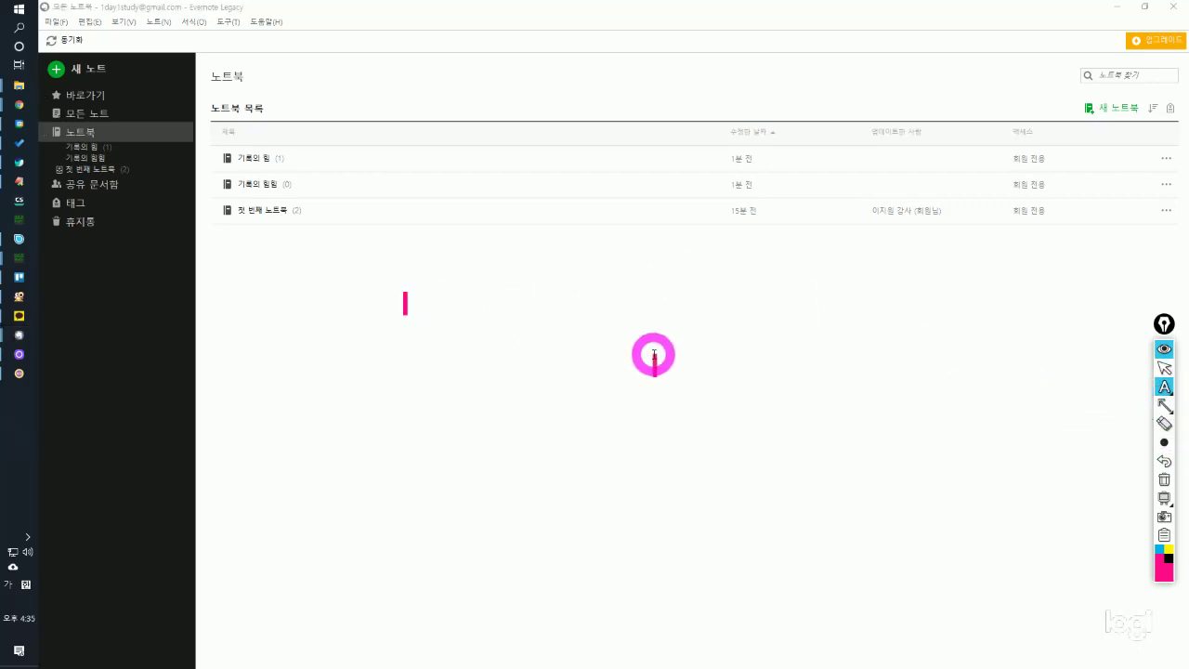
type("노트북")
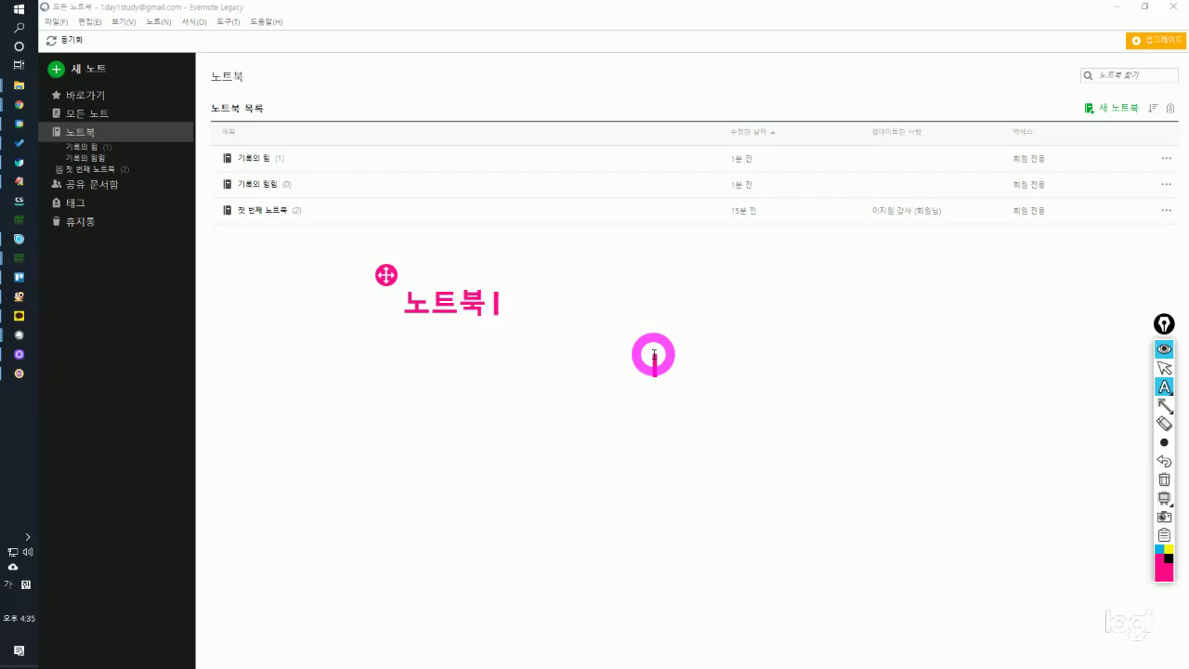
type(" + 노특ㅂ")
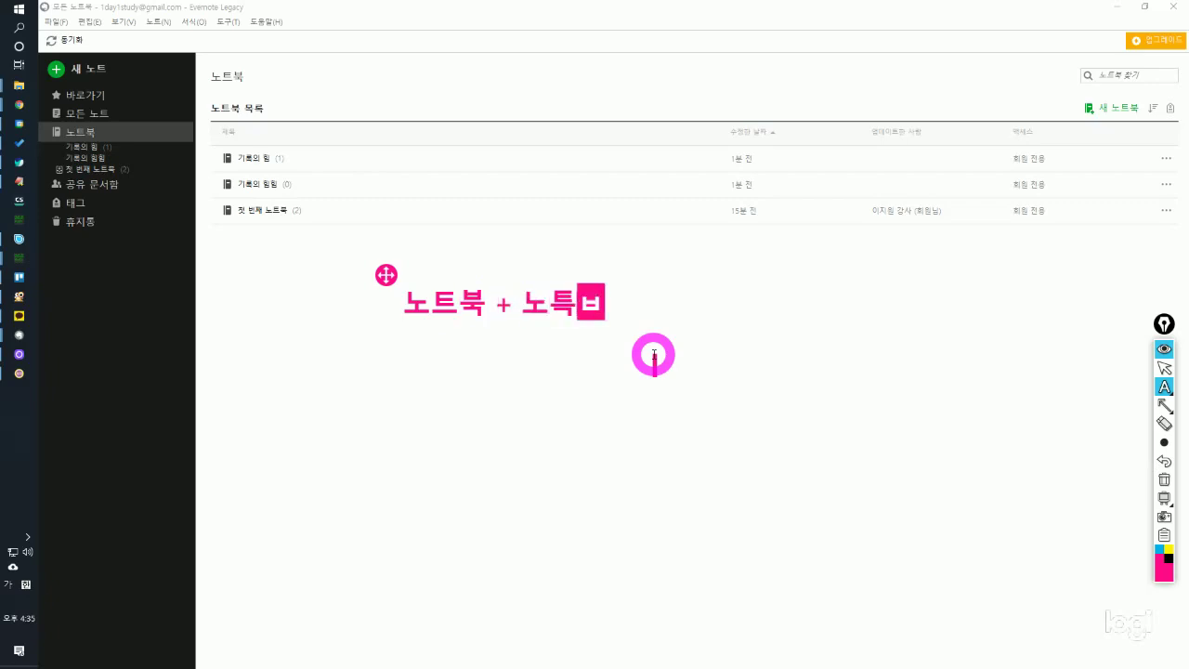
key("BackSpace")
key("BackSpace")
type("트북")
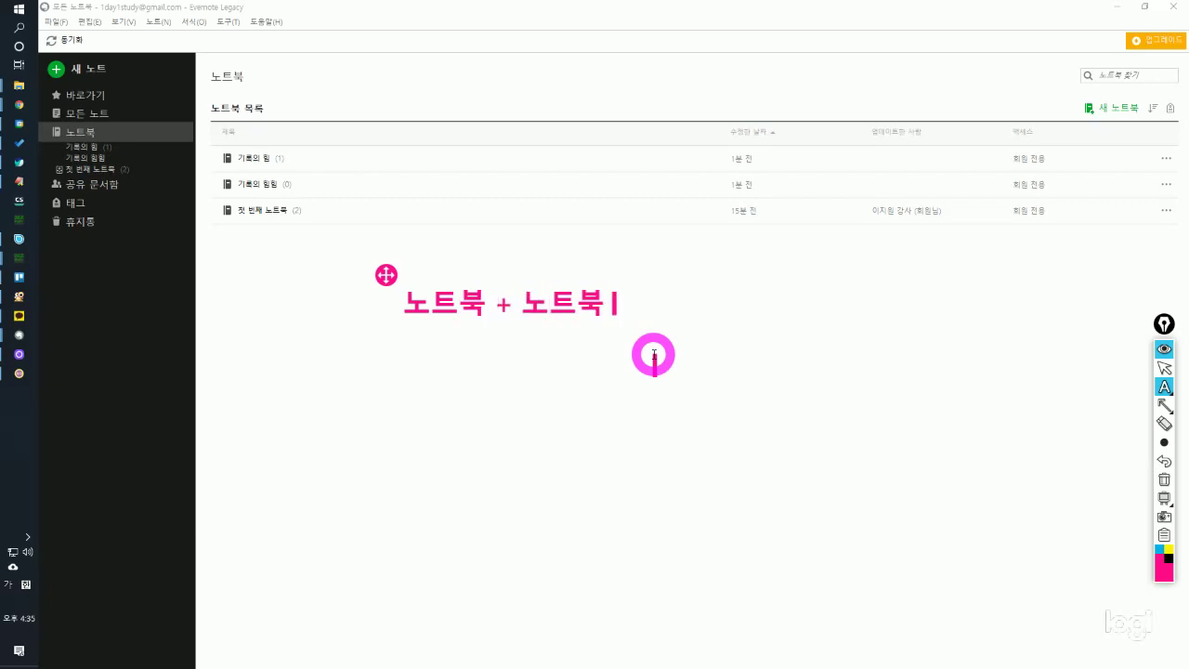
type(" > 스태ㅑㄱ")
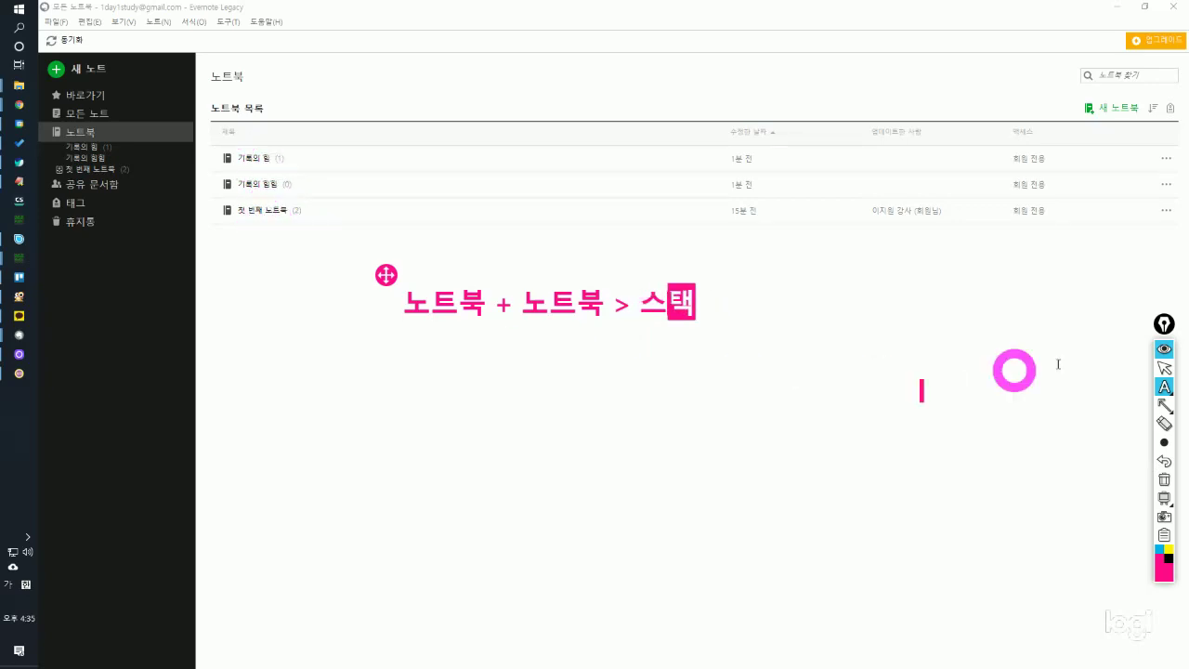
left_click(1164, 368)
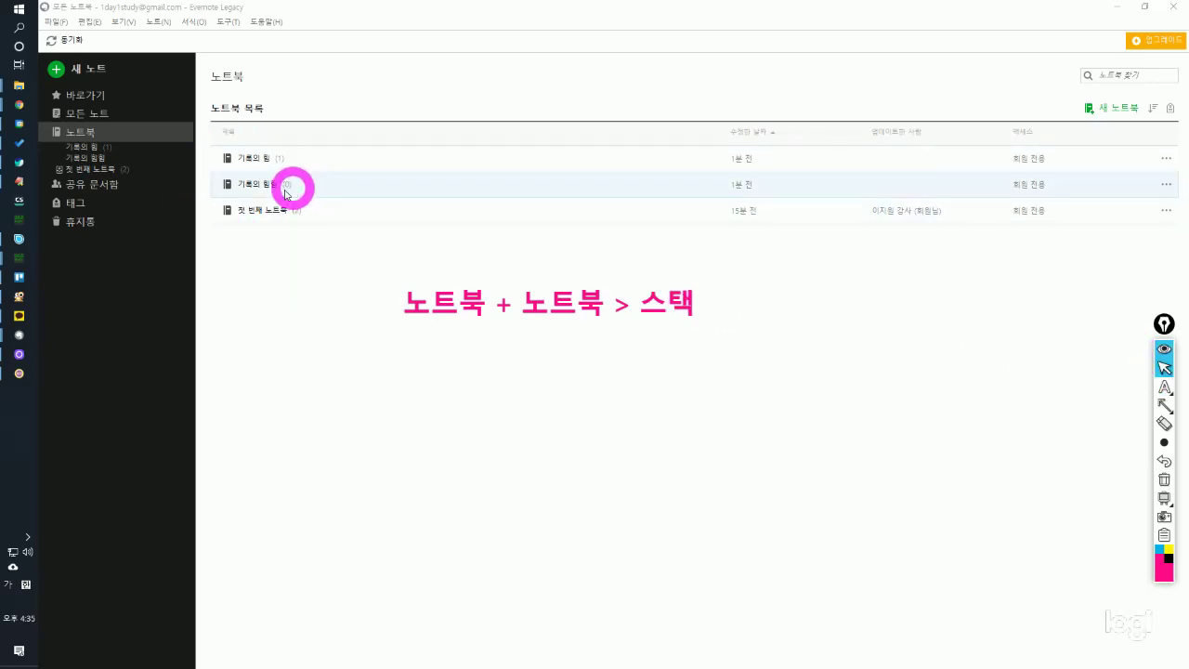
Add the "기록의 힘" notebook to a new stack.
right_click(85, 156)
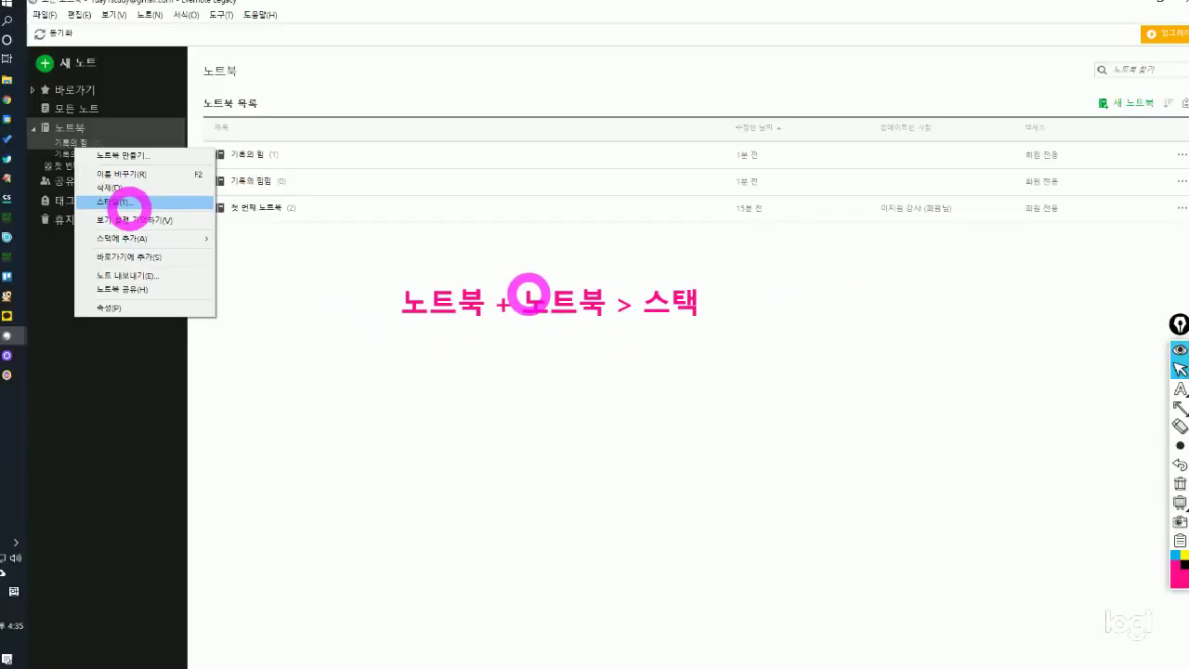
mouse_move(191, 240)
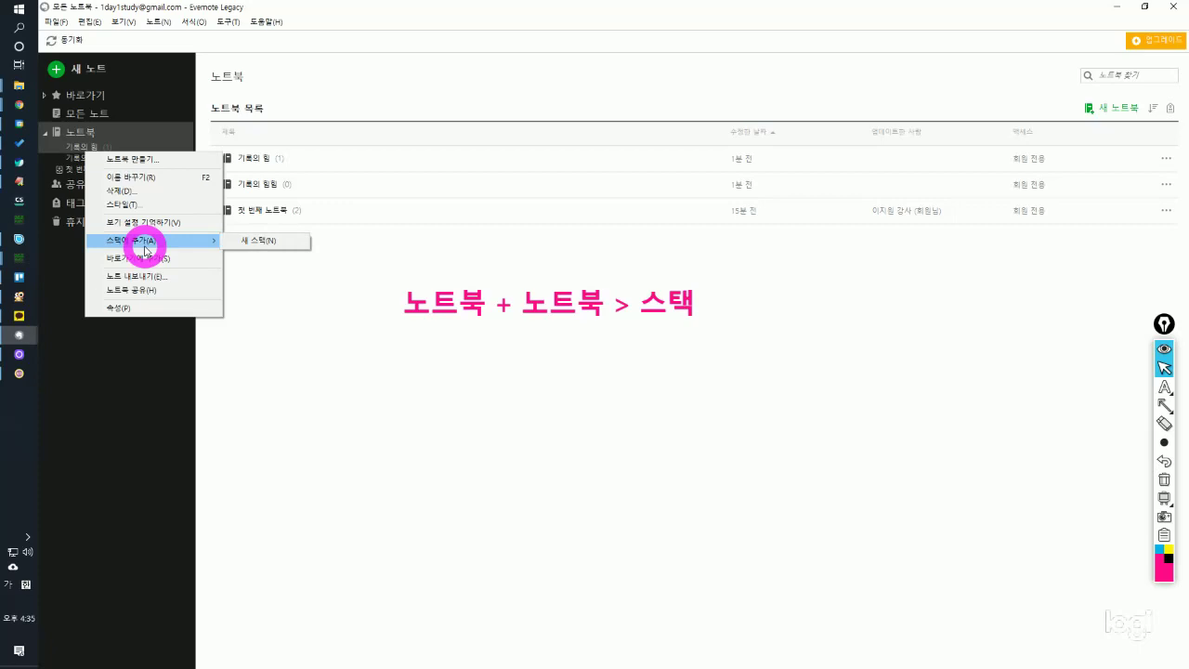
left_click(244, 241)
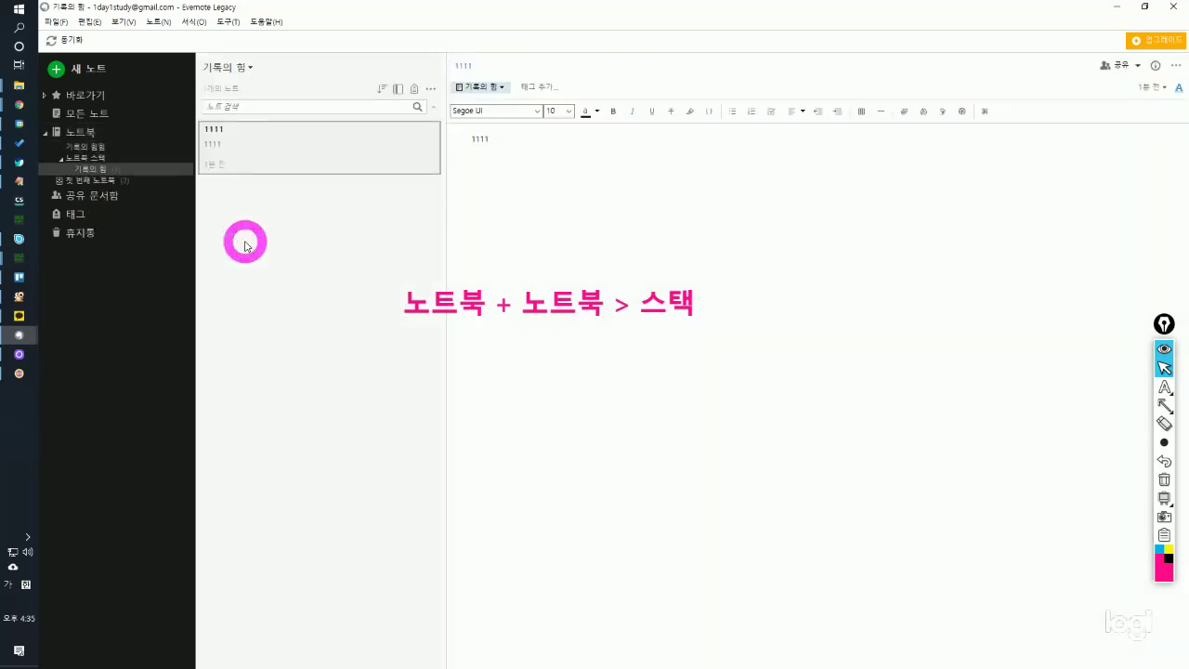
Rename the new notebook stack as "기록의 강의".
left_click(93, 160)
right_click(93, 163)
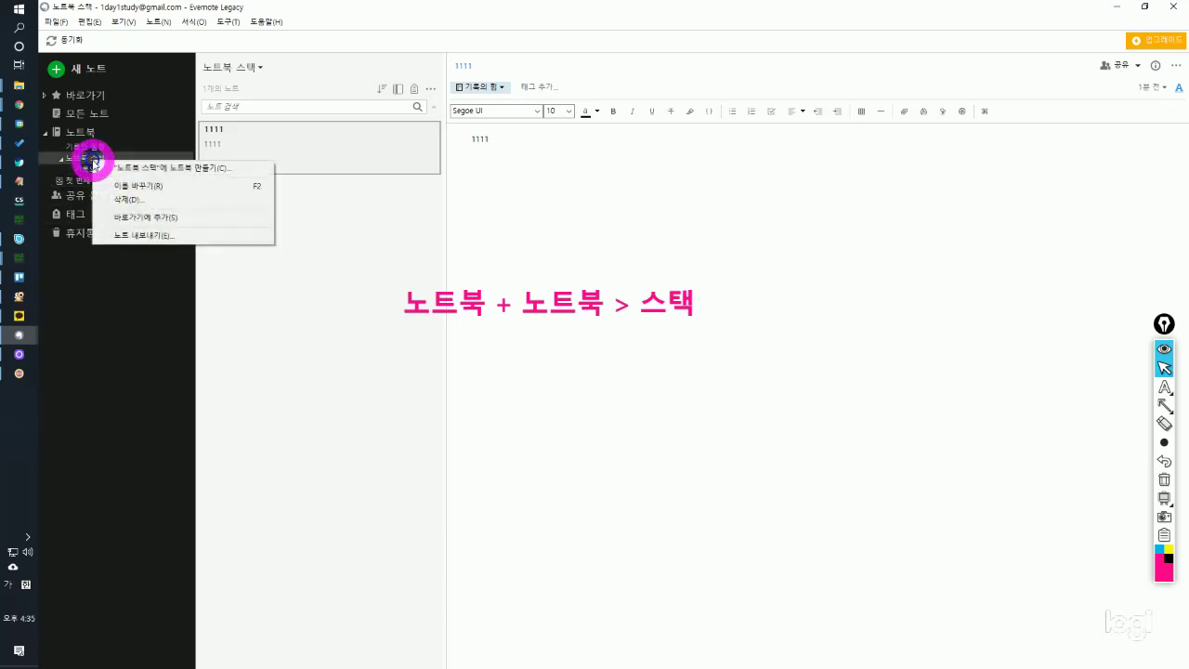
left_click(119, 186)
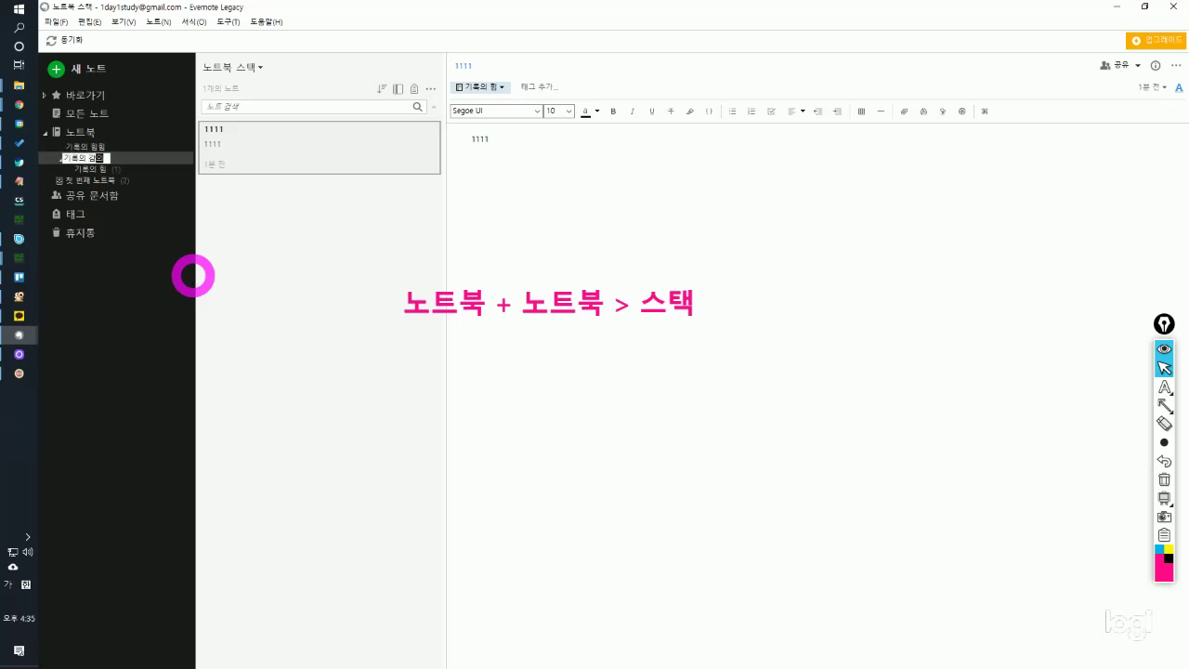
key("Return")
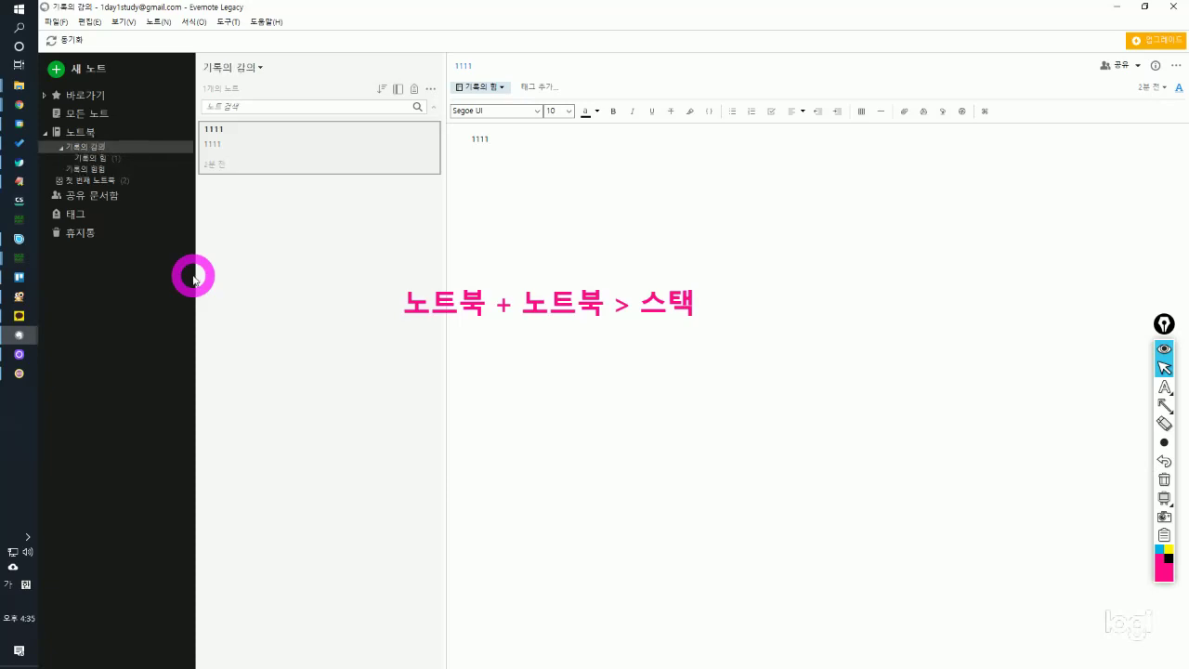
right_click(99, 150)
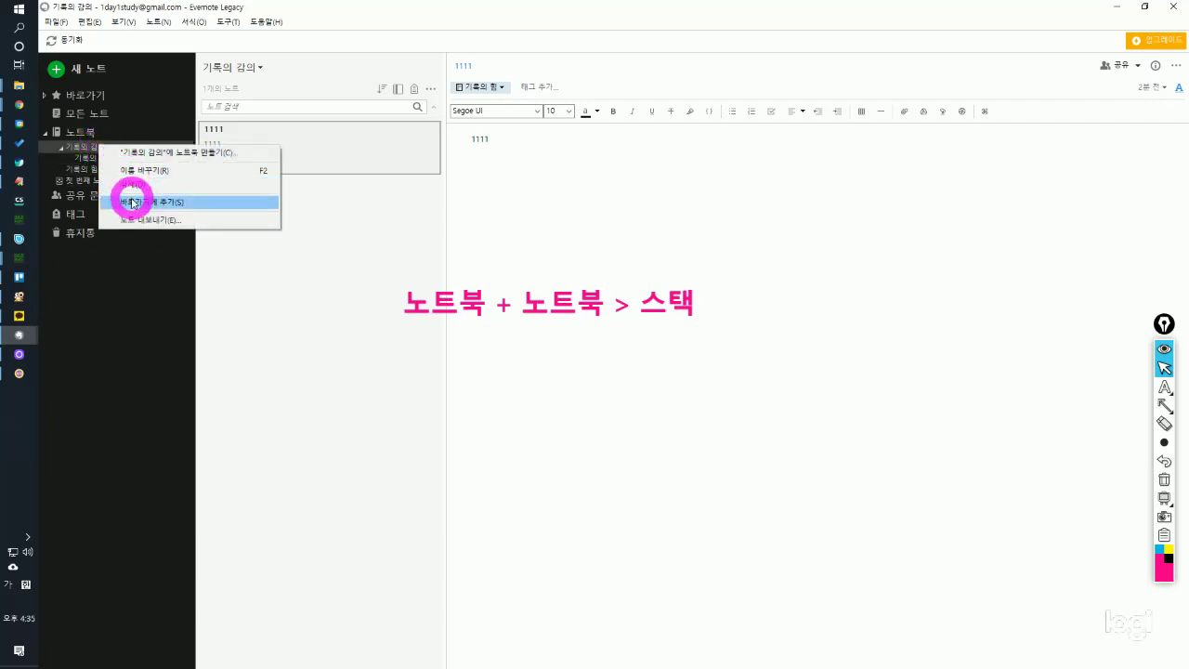
left_click(111, 166)
left_click(105, 146)
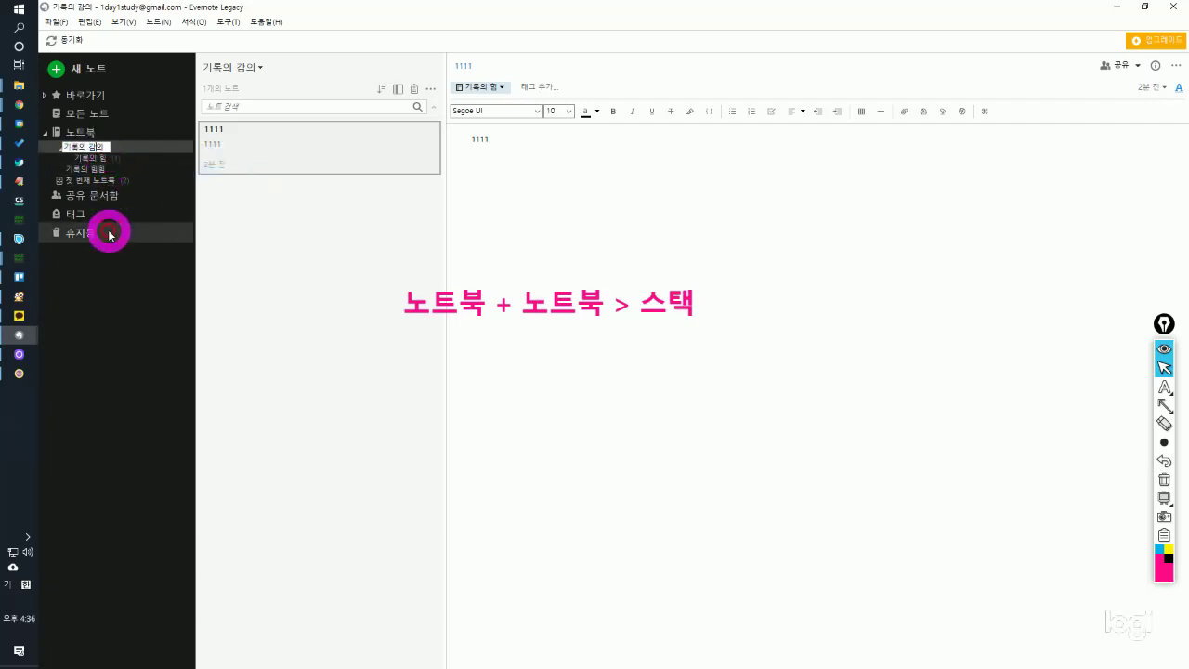
key("Return")
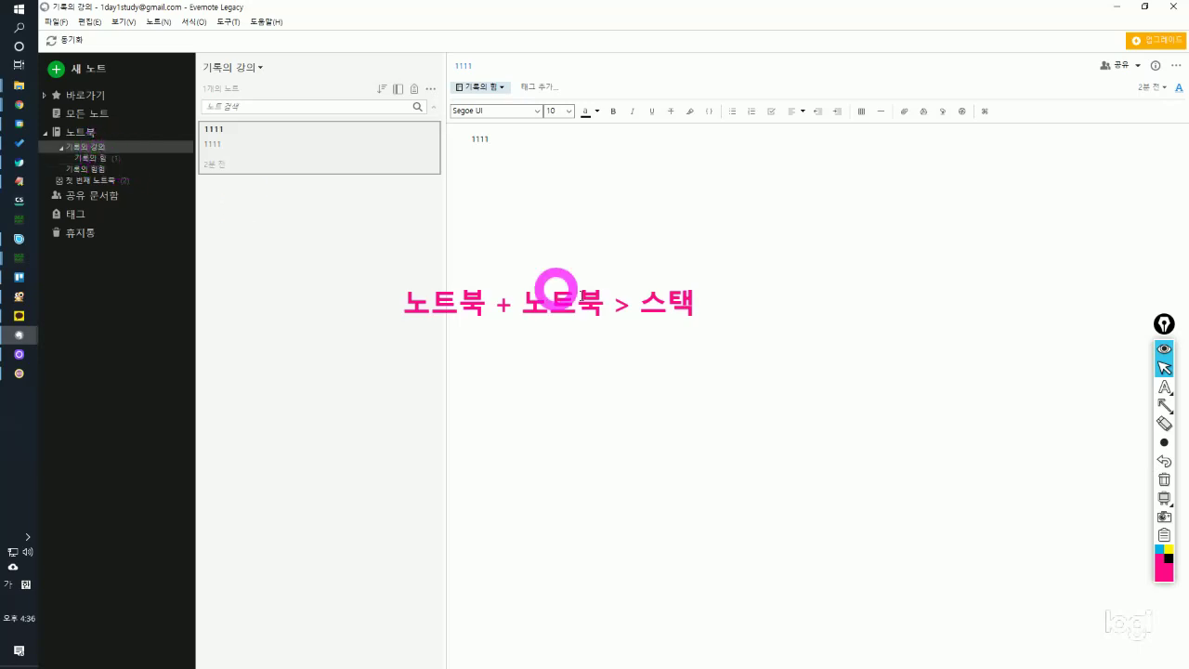
Expand the "기록의 강의" stack in the notebook list and draw arrows from the stack to "스택" and from its notebook to "노트북".
left_click(95, 138)
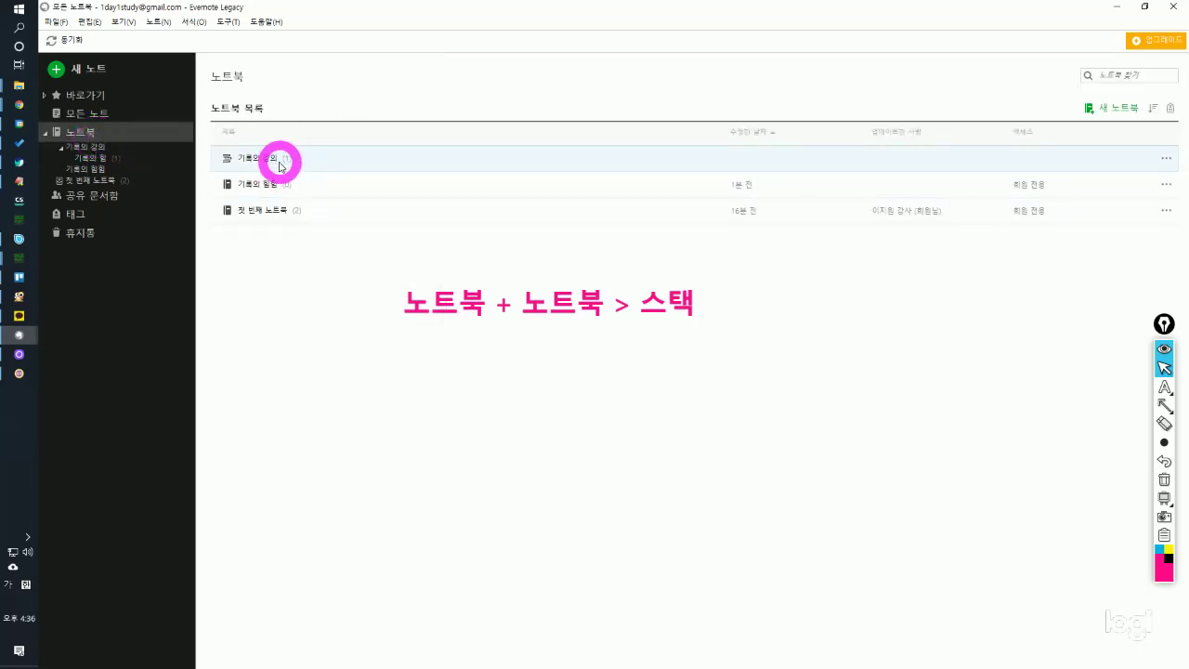
left_click(231, 165)
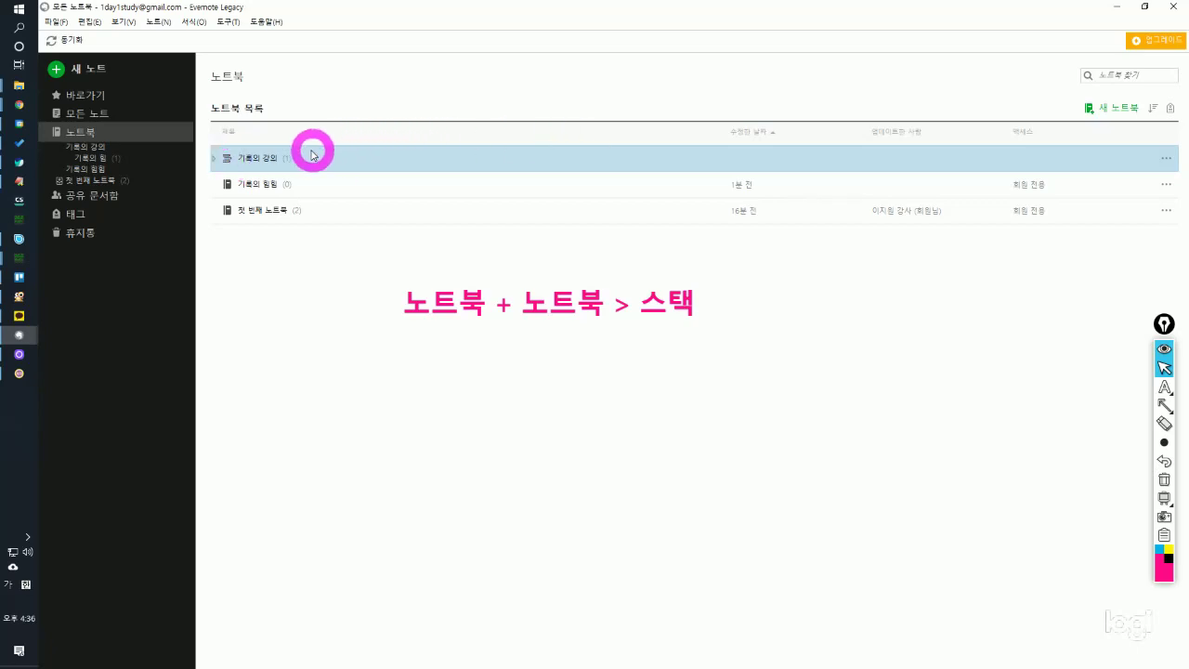
left_click(215, 160)
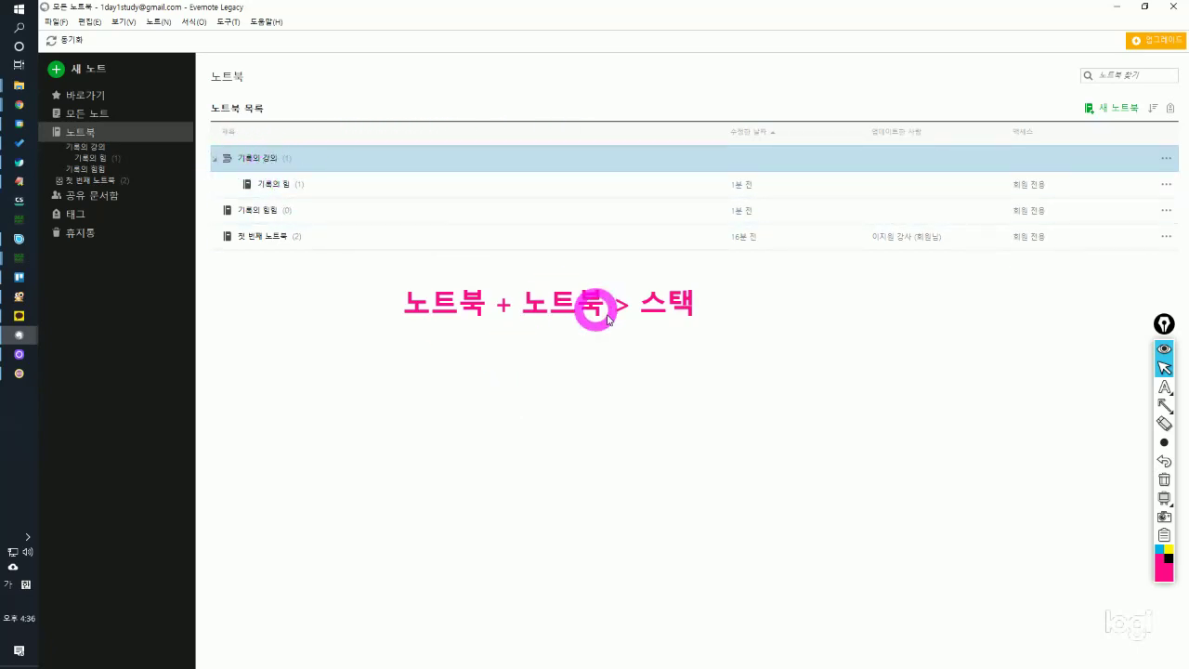
left_click(1164, 405)
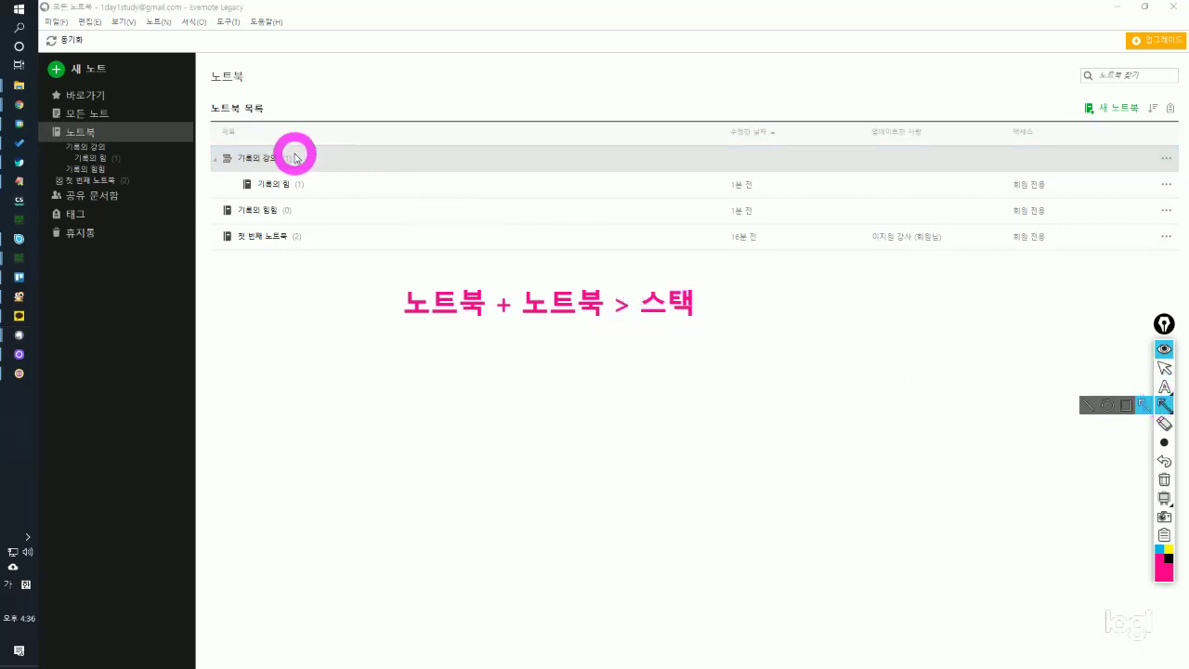
mouse_move(296, 158)
left_mouse_down()
mouse_move(703, 276)
mouse_move(664, 275)
left_mouse_up()
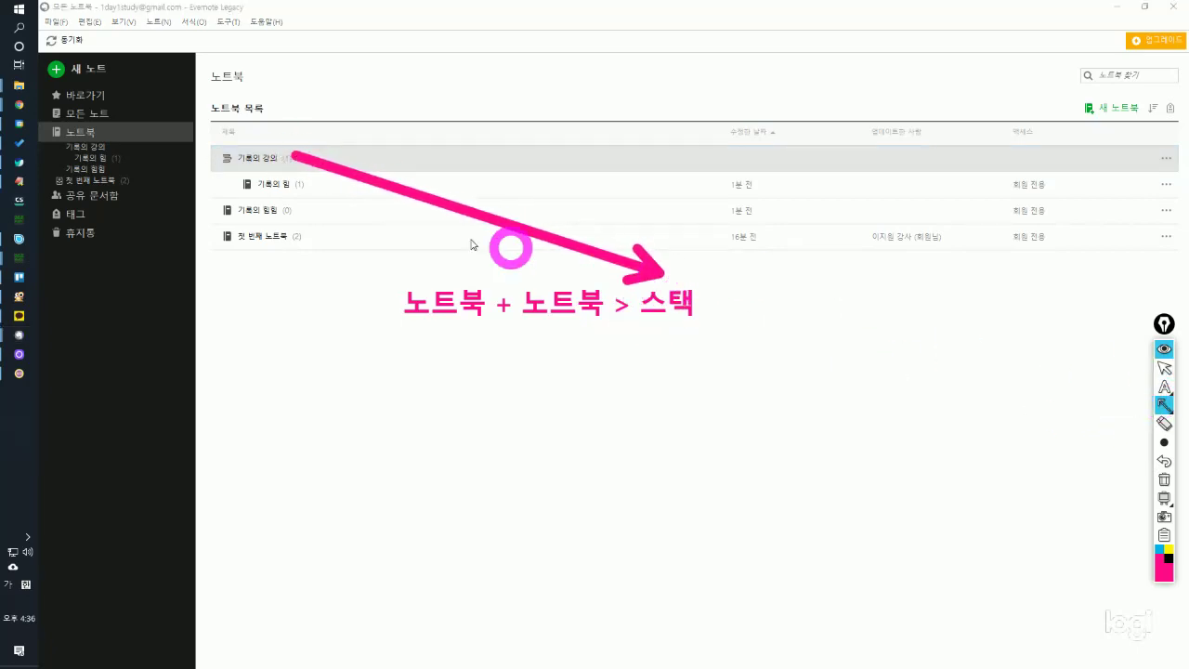
mouse_move(304, 186)
left_mouse_down()
mouse_move(414, 244)
mouse_move(544, 281)
left_mouse_up()
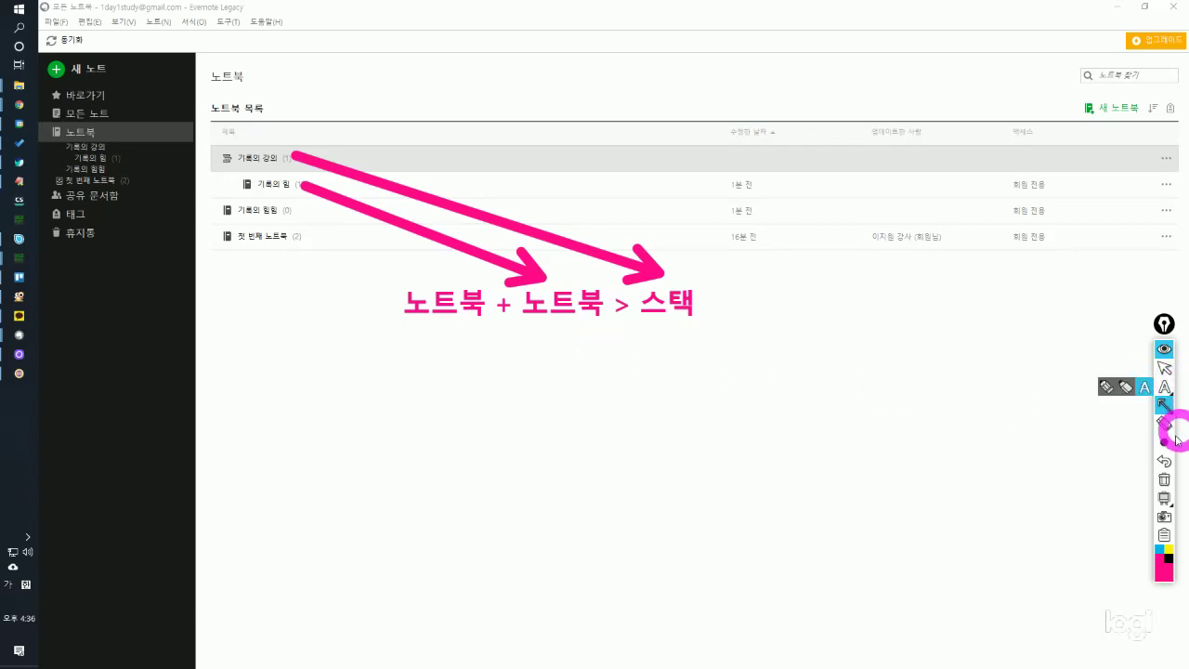
Clear all annotations from the screen and return to the normal cursor.
left_click(1164, 480)
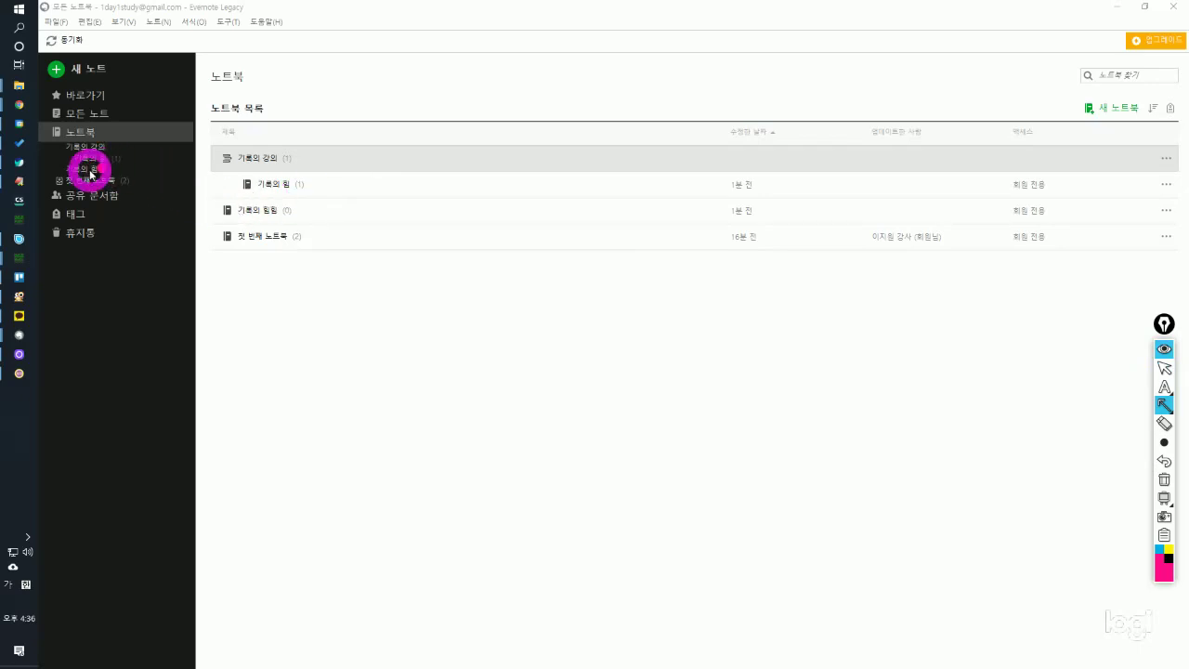
left_click(1165, 368)
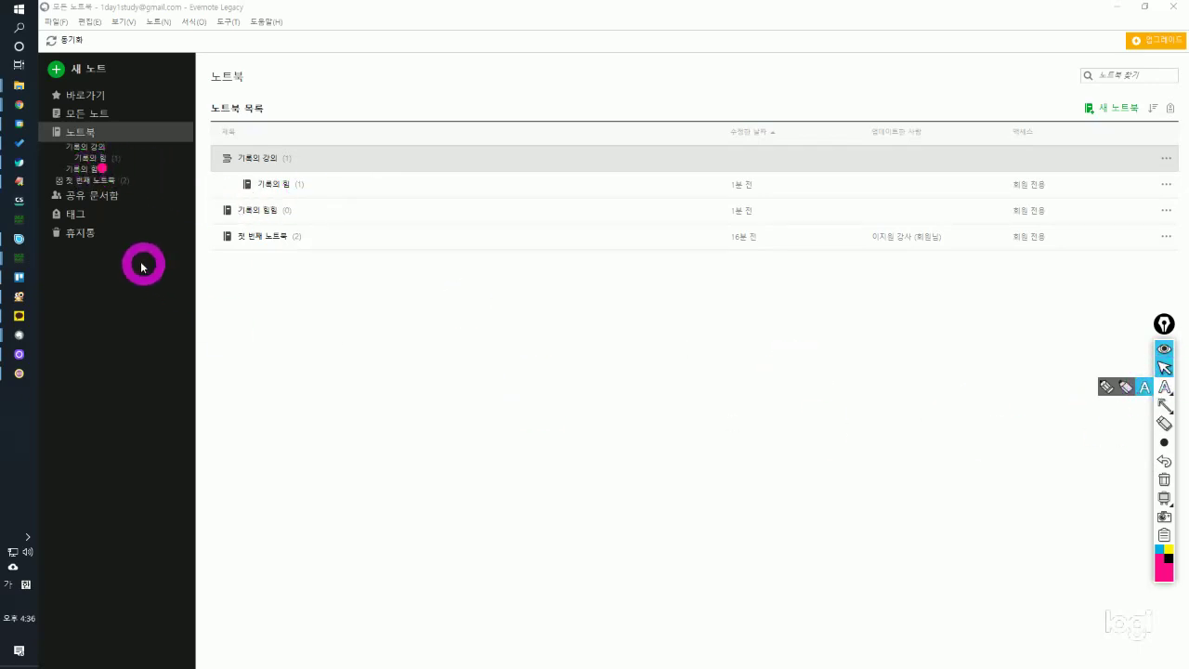
left_click(1164, 479)
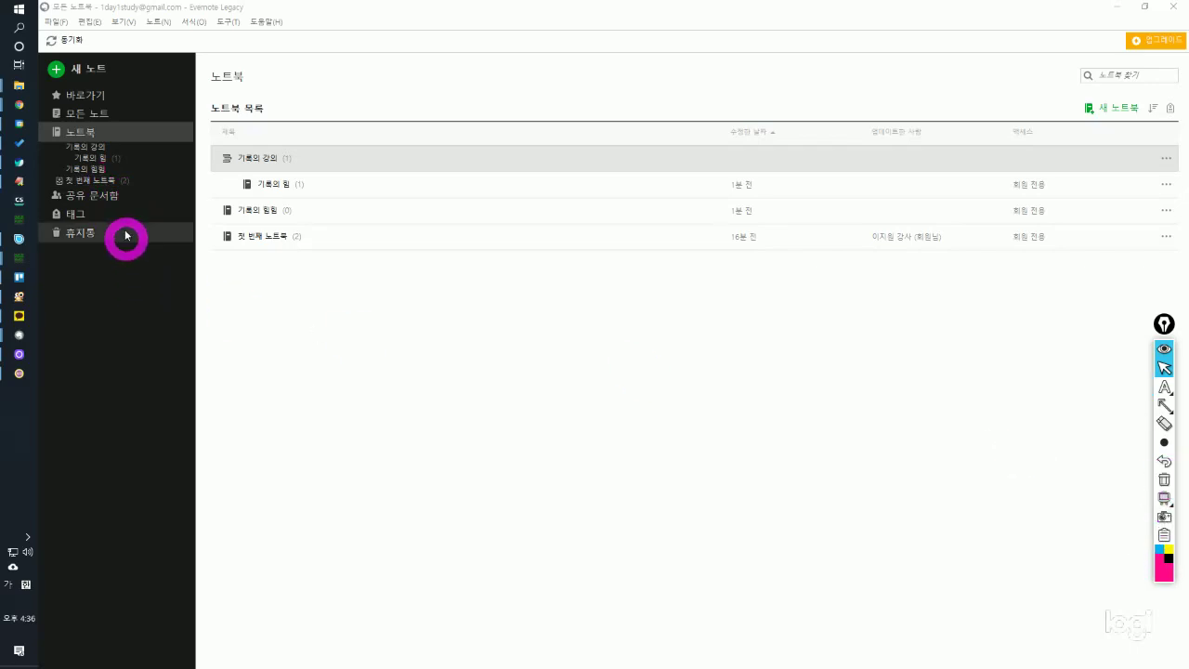
Add the "기록의 힘힘" notebook to the existing "기록의 강의" stack.
left_click(93, 170)
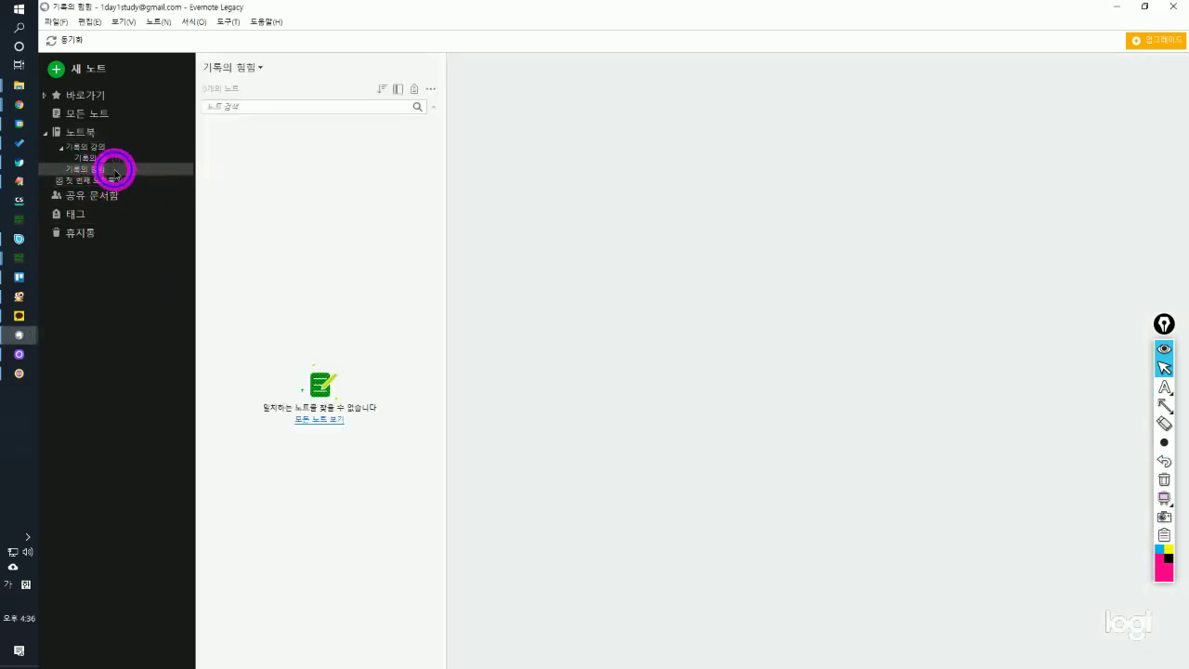
right_click(115, 173)
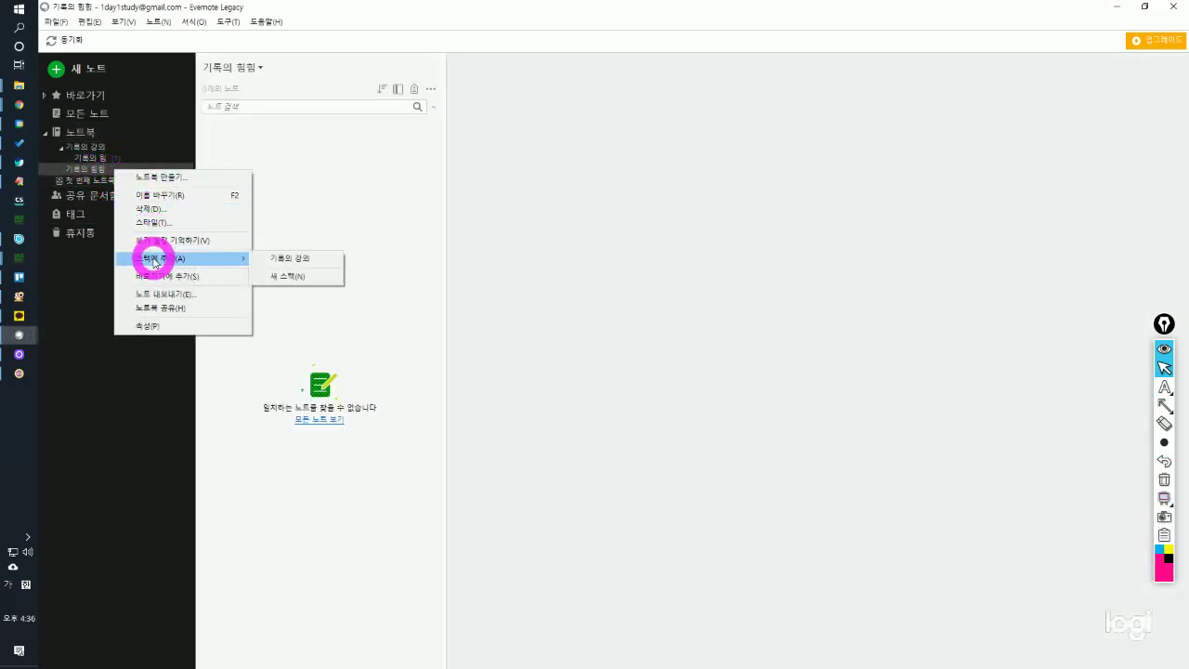
left_click(295, 261)
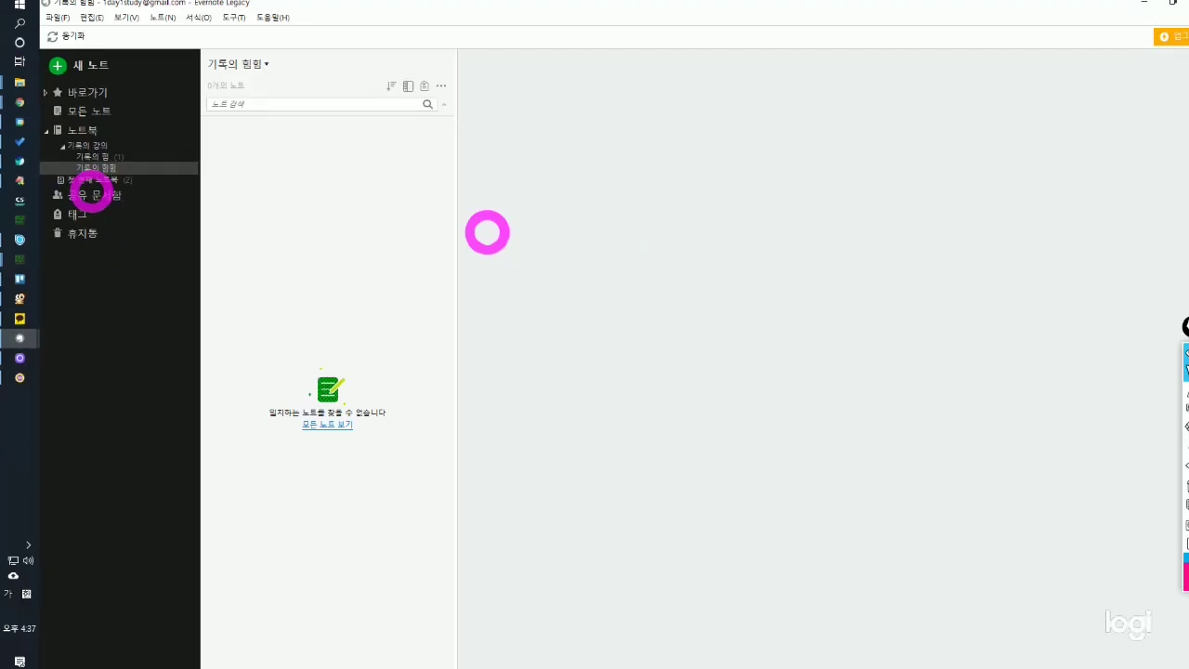
Add the "첫 번째 노트북" notebook to the "기록의 강의" stack and remove it from that stack again.
left_click(107, 181)
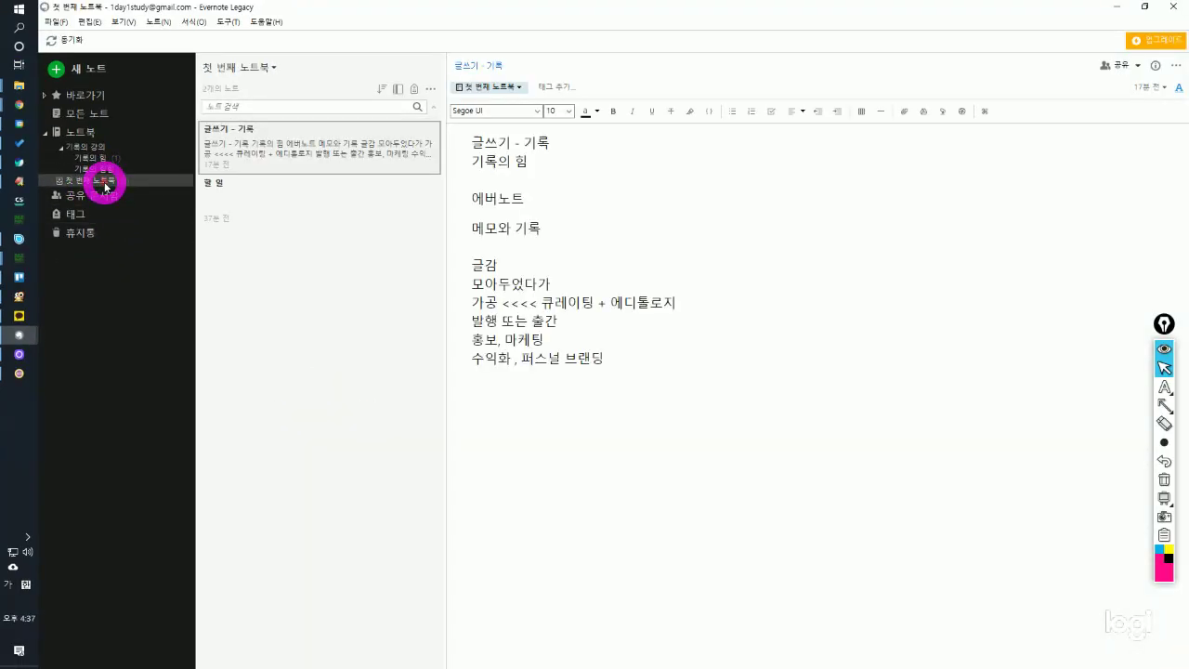
right_click(106, 185)
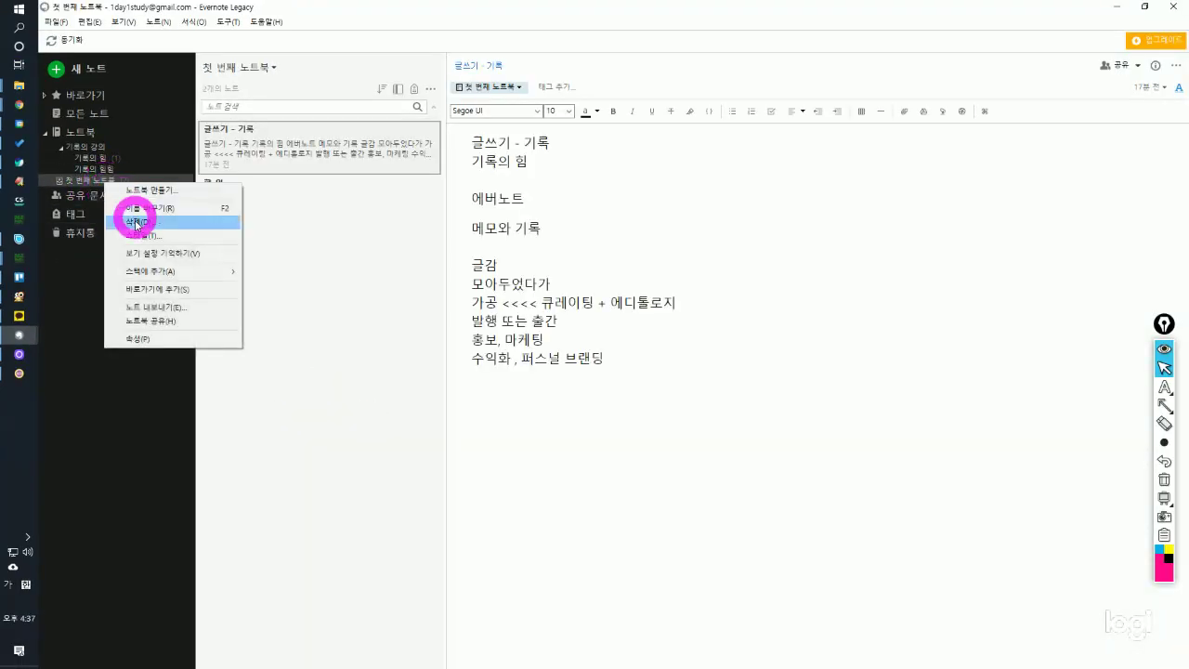
mouse_move(137, 272)
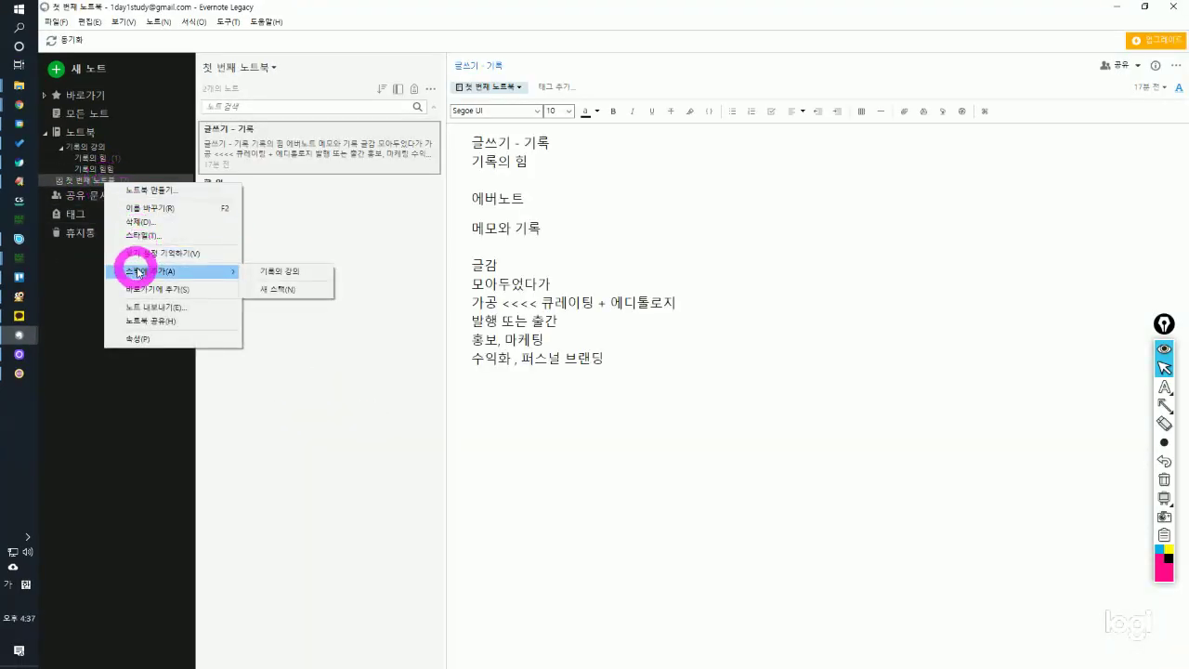
left_click(270, 273)
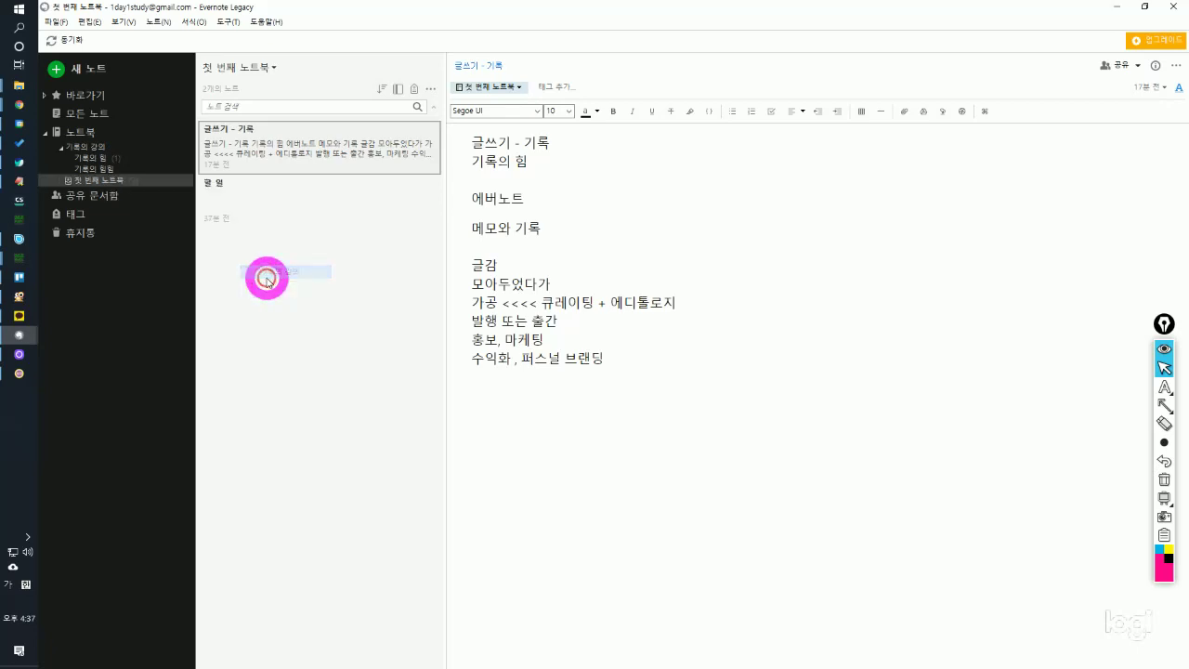
right_click(101, 180)
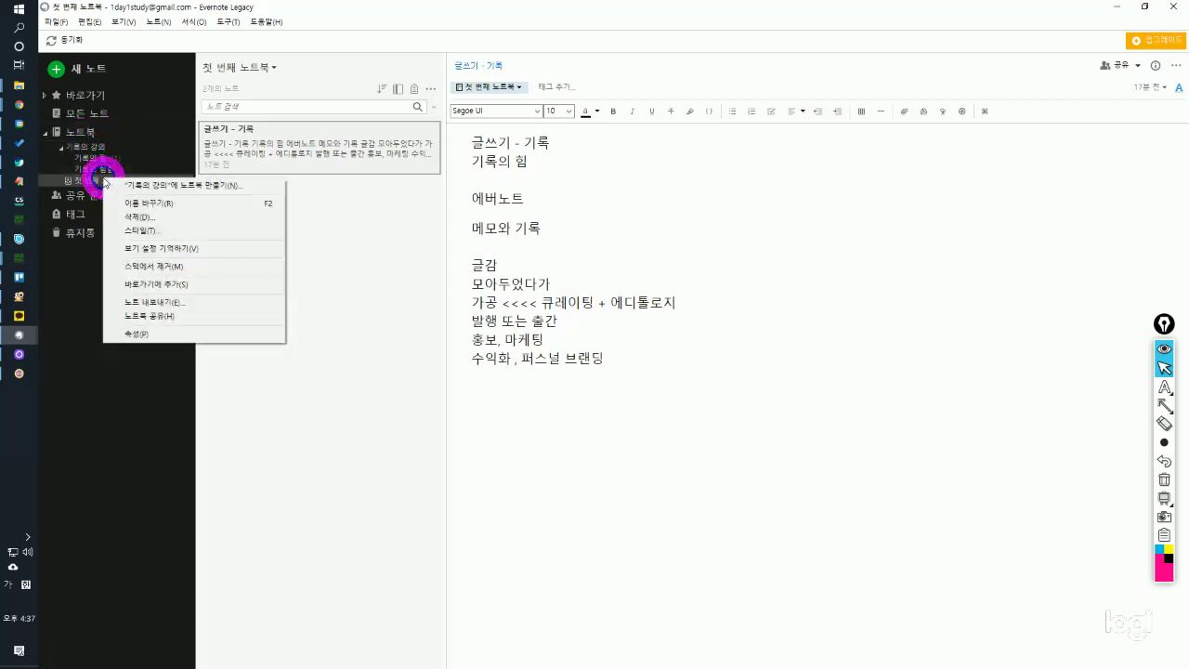
left_click(167, 267)
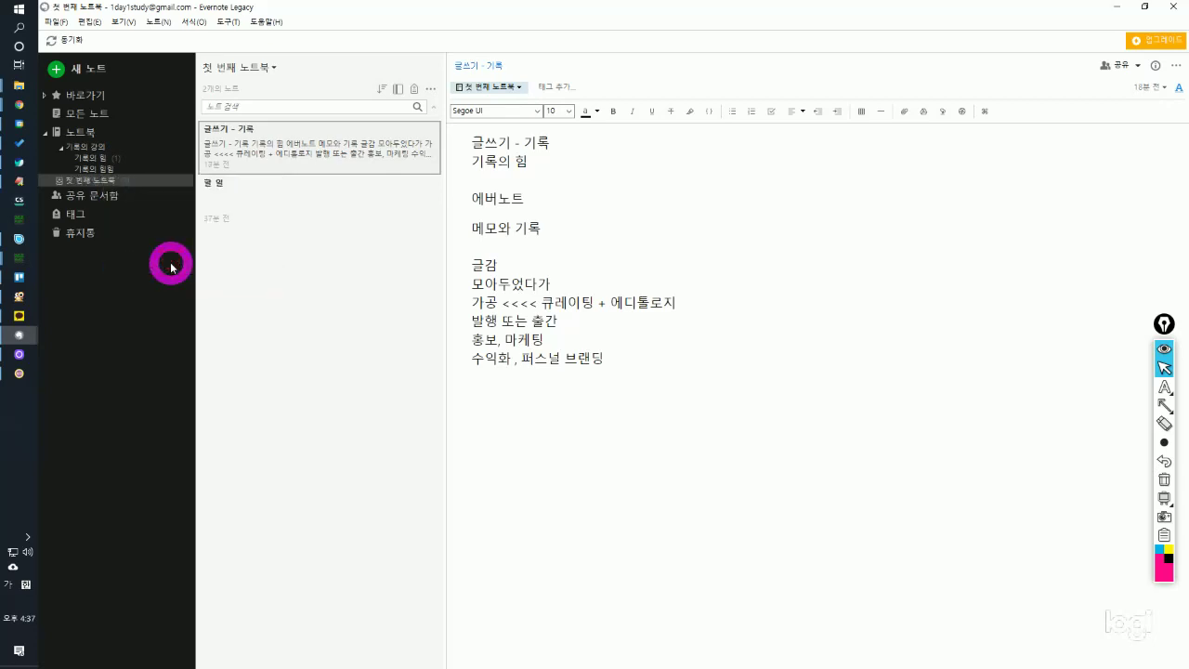
Add the "첫 번째 노트북" notebook to a new stack and name that stack "기록의 강의2".
right_click(104, 182)
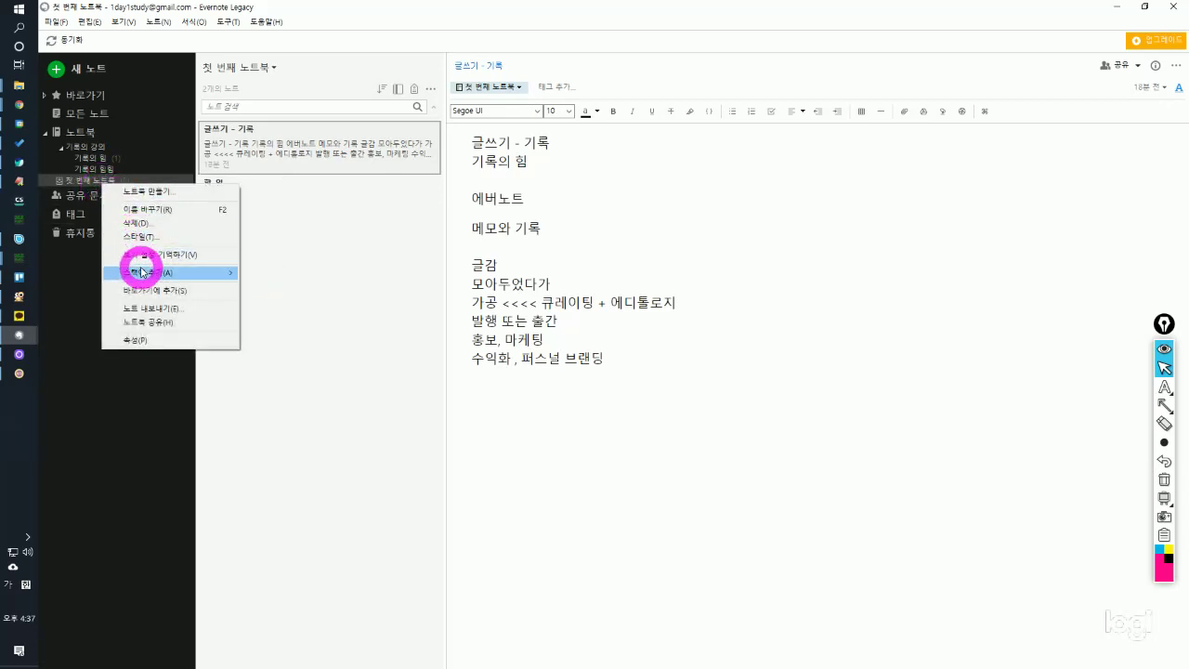
left_click(269, 291)
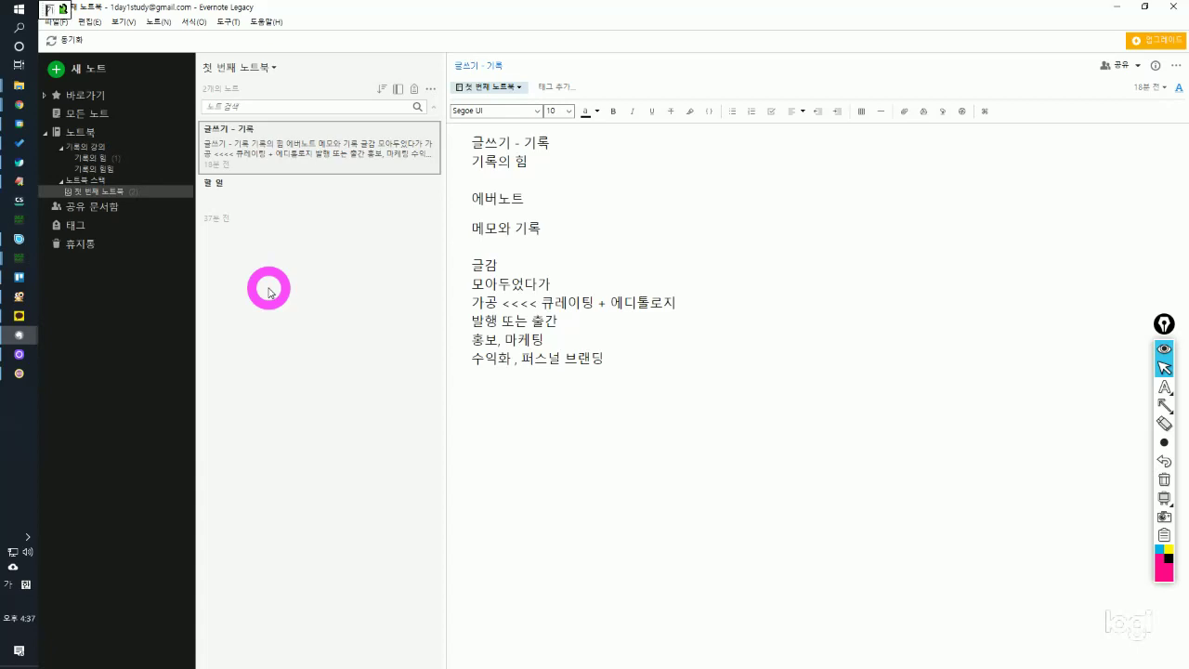
left_click(82, 179)
right_click(88, 179)
left_click(112, 200)
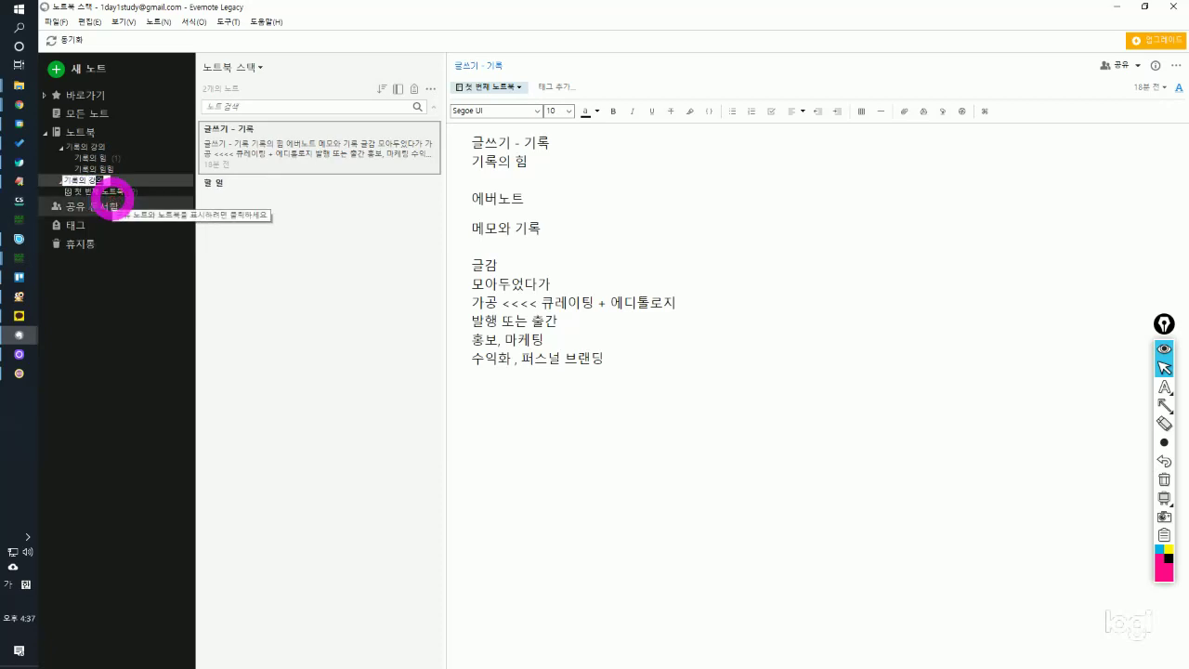
type("기록의 강의2")
key("Return")
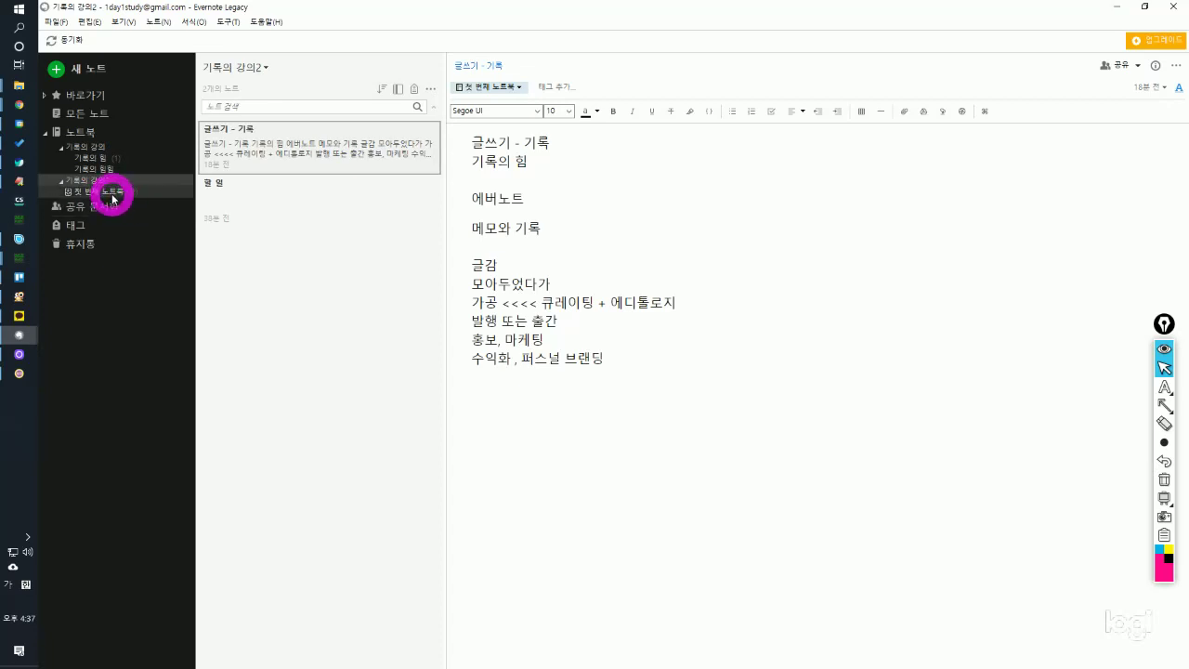
Show the notebook list and expand the "기록의 강의2" stack in it.
left_click(102, 131)
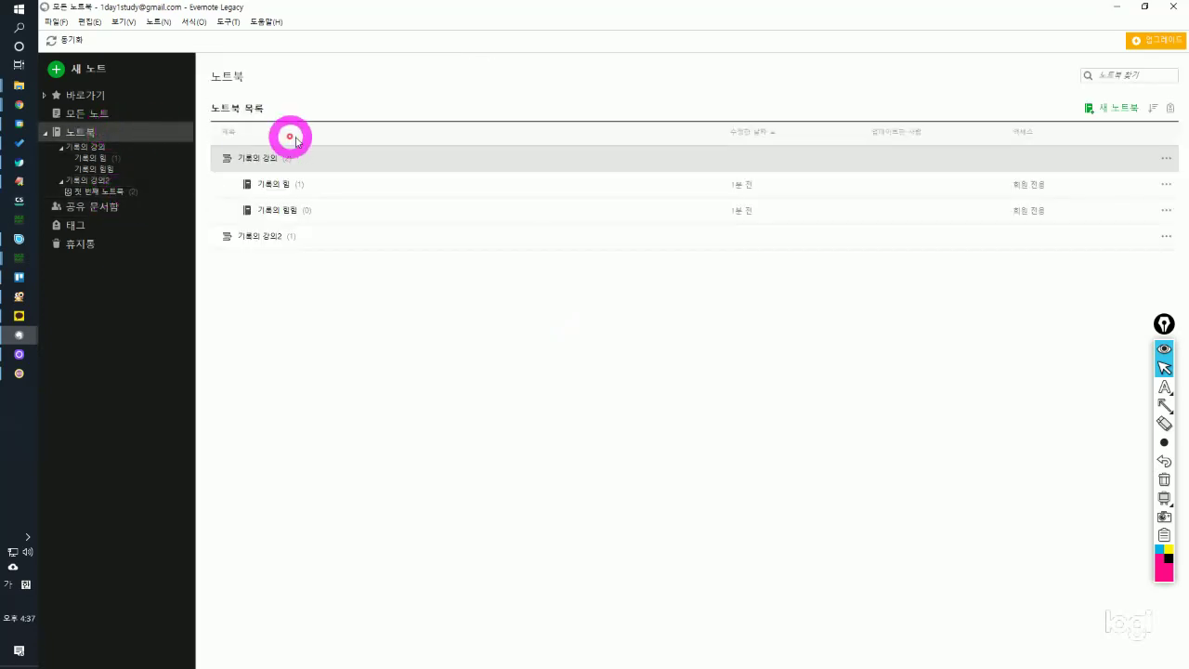
left_click(278, 238)
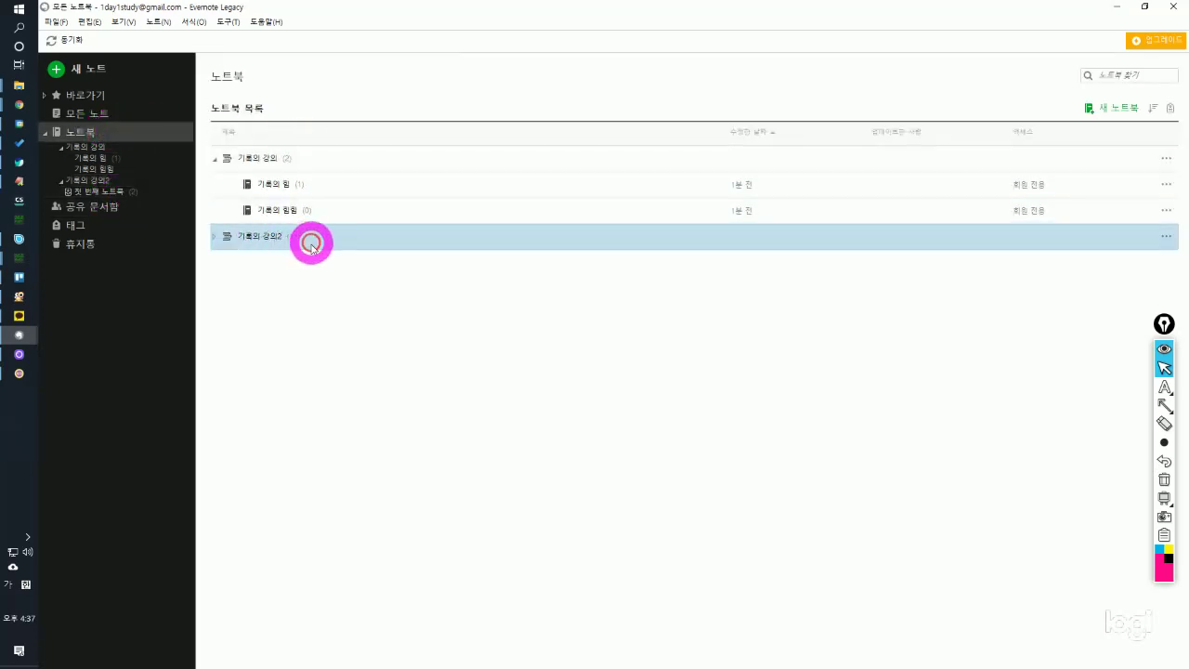
left_click(217, 237)
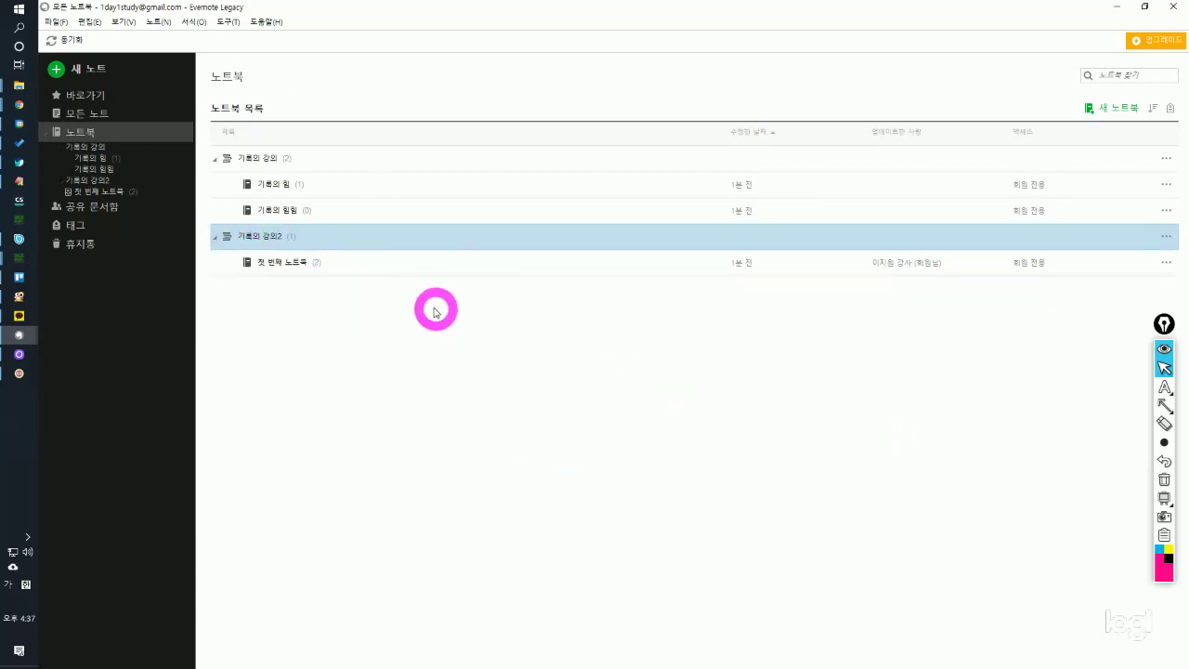
Write the text annotations "노트북" beside the "기록의 힘" notebook and "스택" beside the "기록의 강의" stack.
left_click(1164, 387)
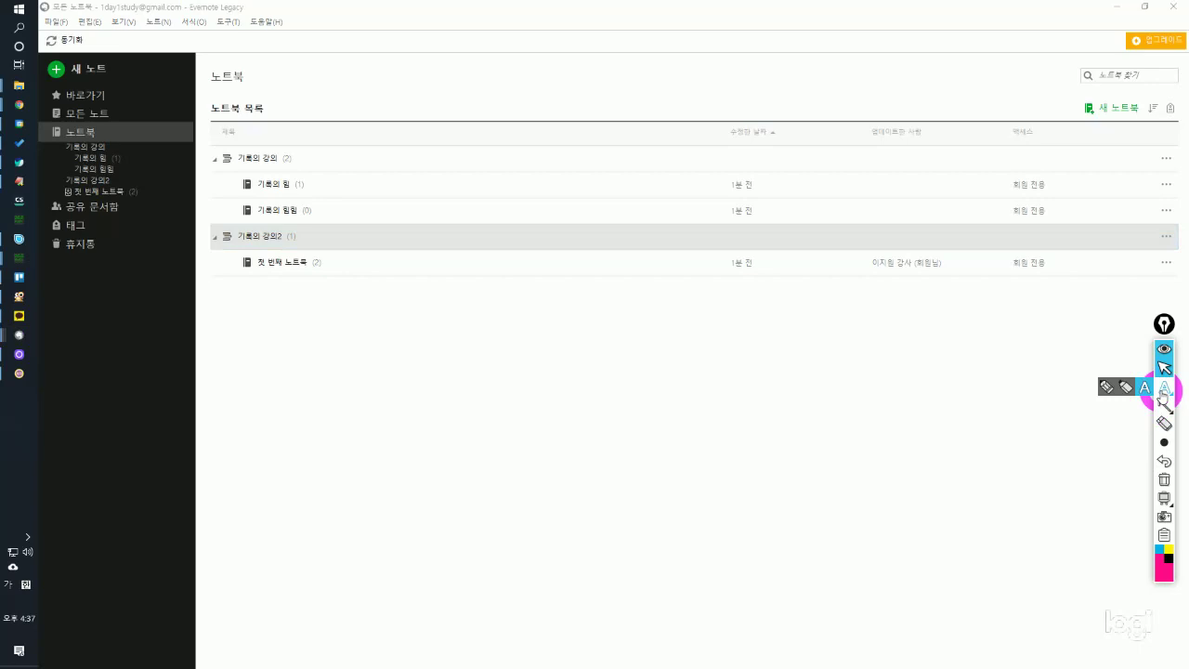
left_click(369, 180)
type("노트부")
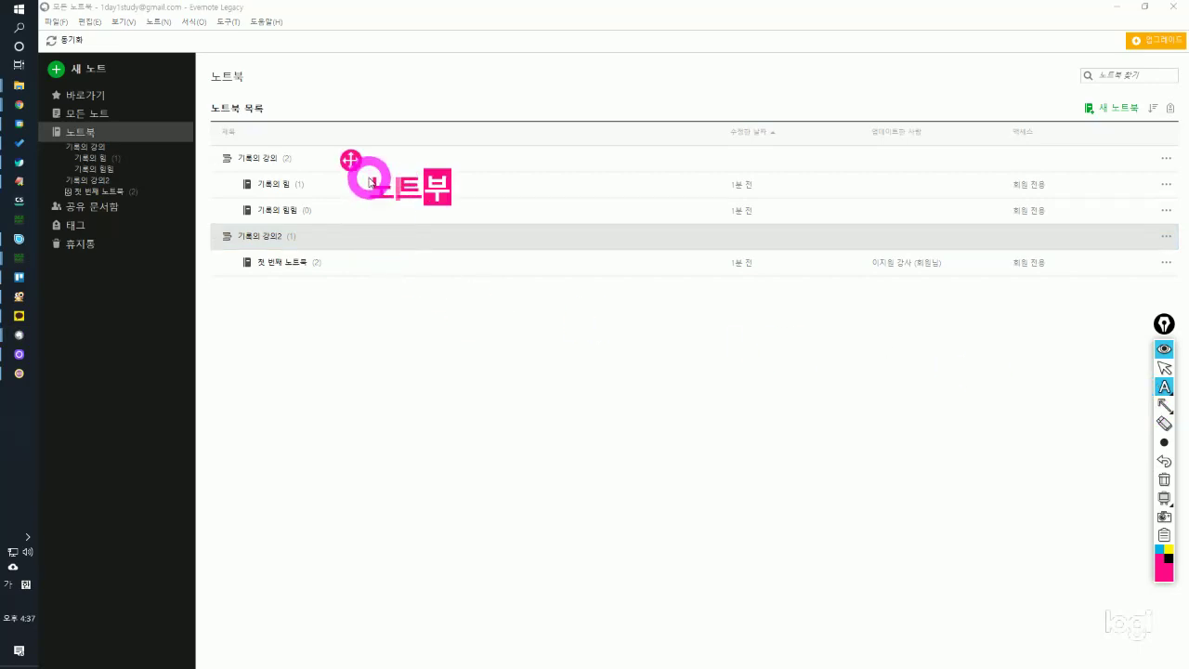
left_click(311, 163)
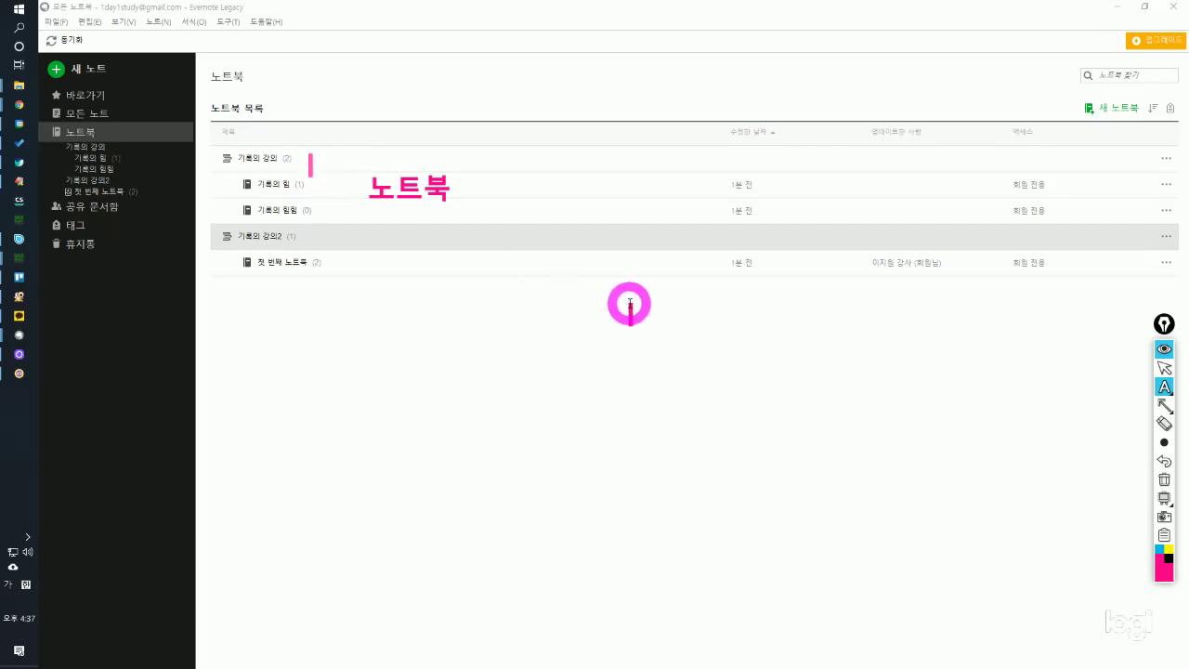
type("스택")
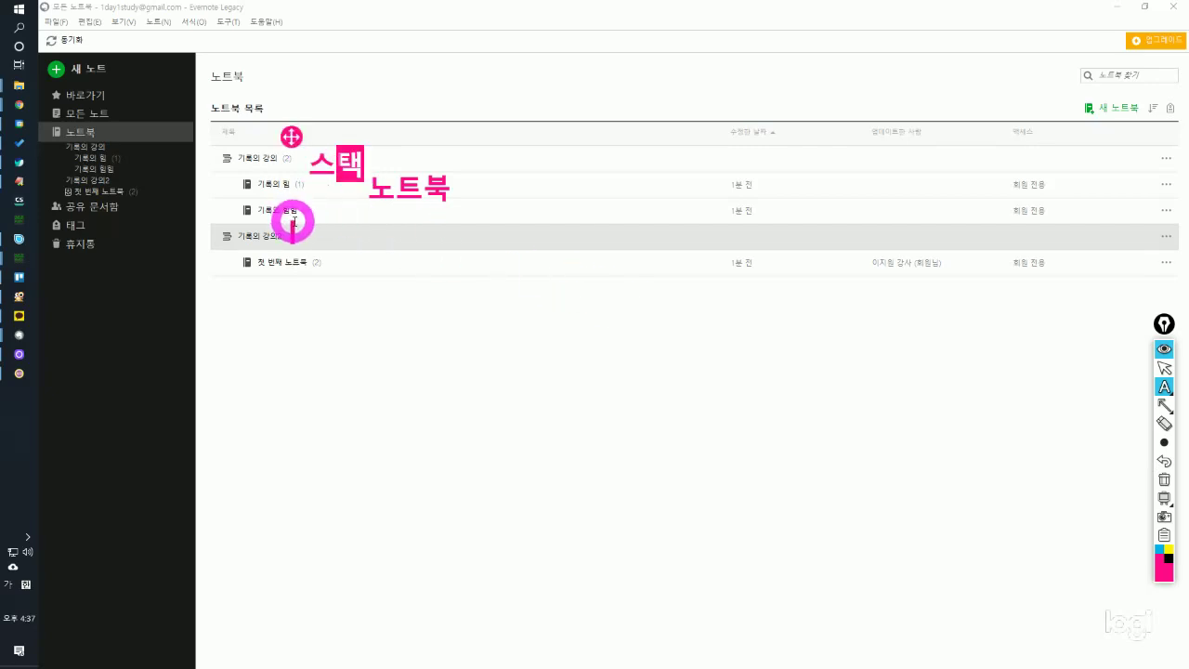
Write the text annotation "스택" beside the "기록의 강의2" stack, and clear all annotations from the screen.
left_click(316, 234)
type("스태")
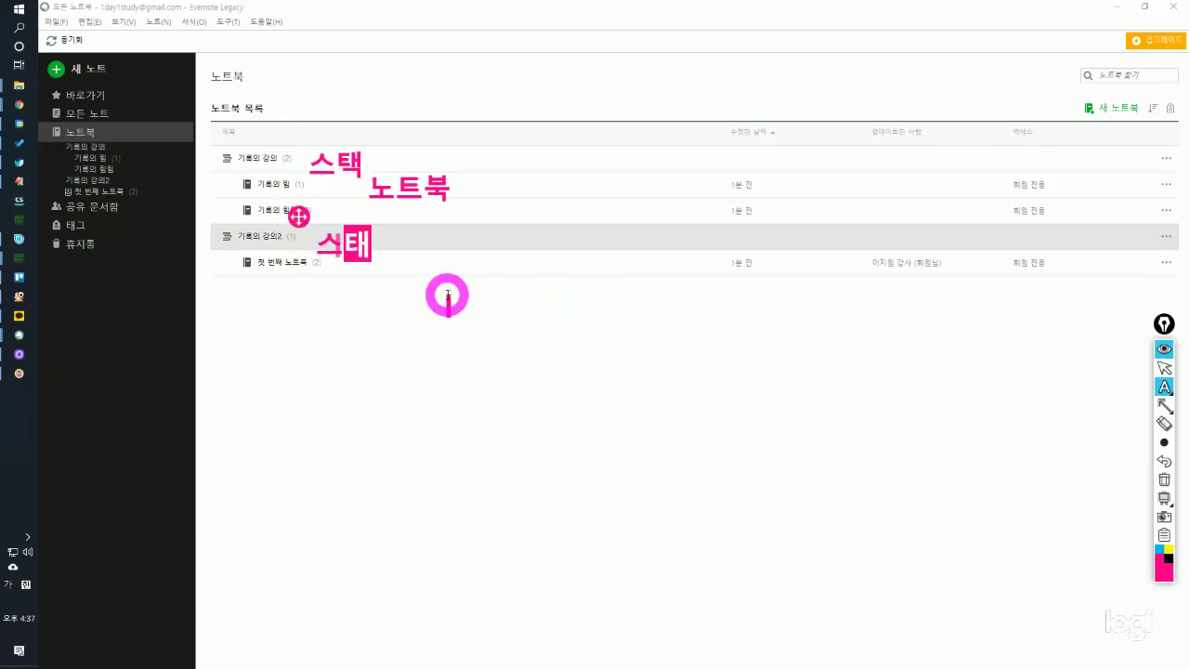
left_click(1163, 370)
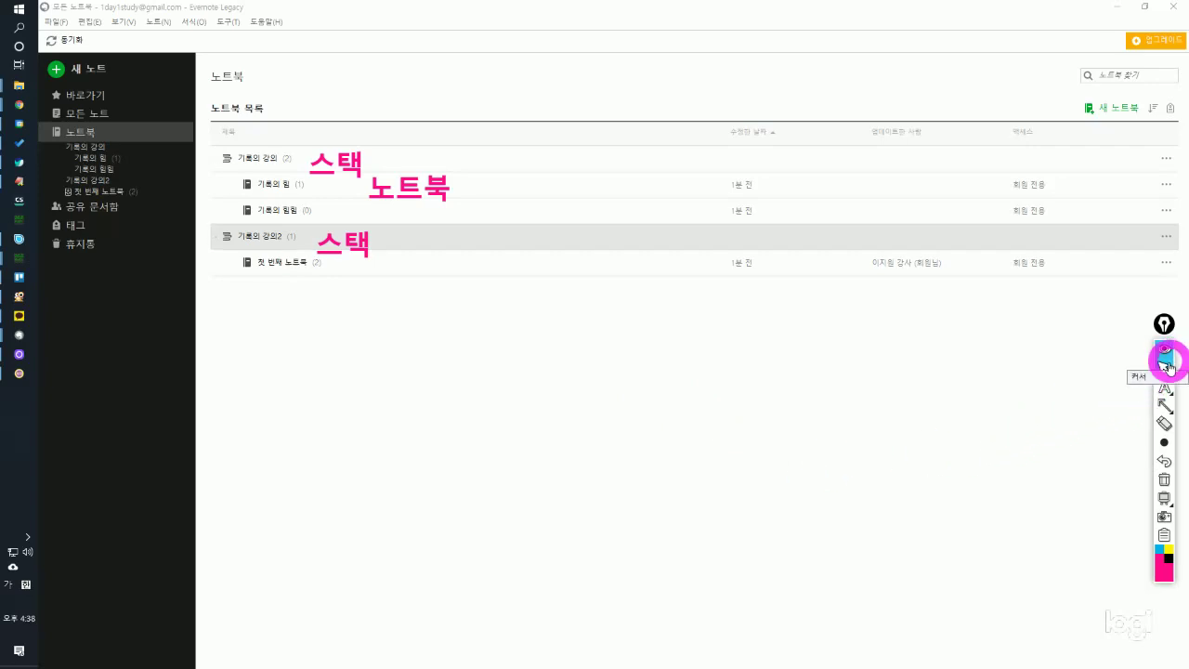
left_click(1167, 368)
left_click(1164, 478)
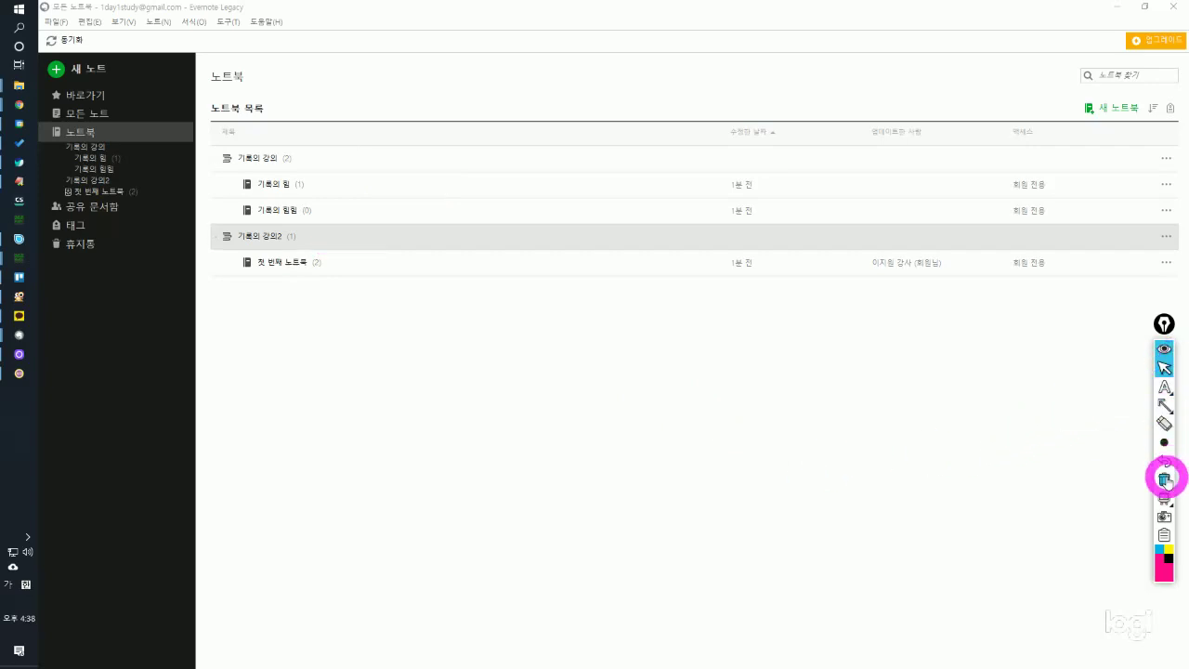
Show all notes and annotate the note's title with "제목", its body with "내용" and the sync command with "동기화".
left_click(90, 113)
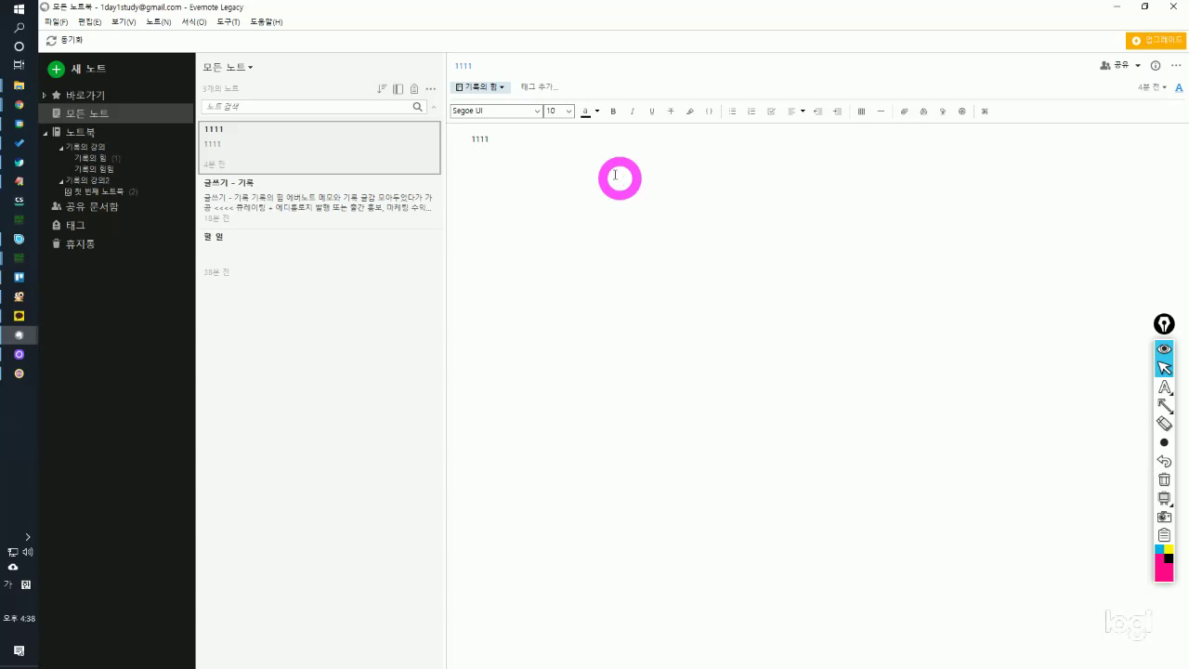
left_click(1165, 386)
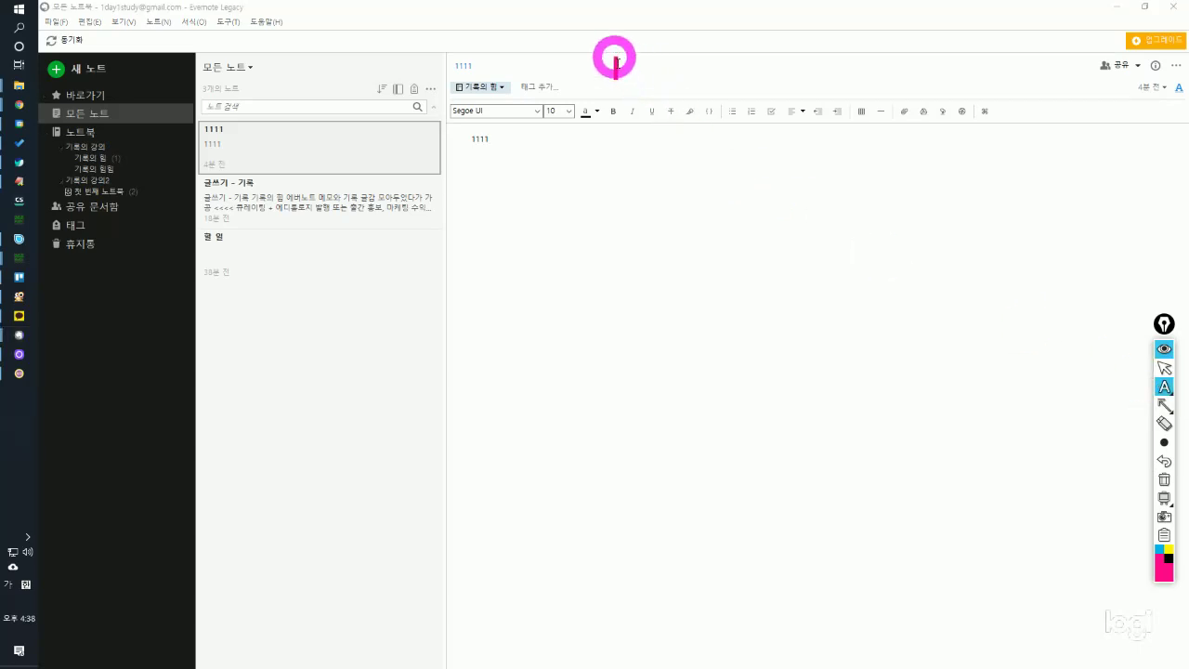
type("제목")
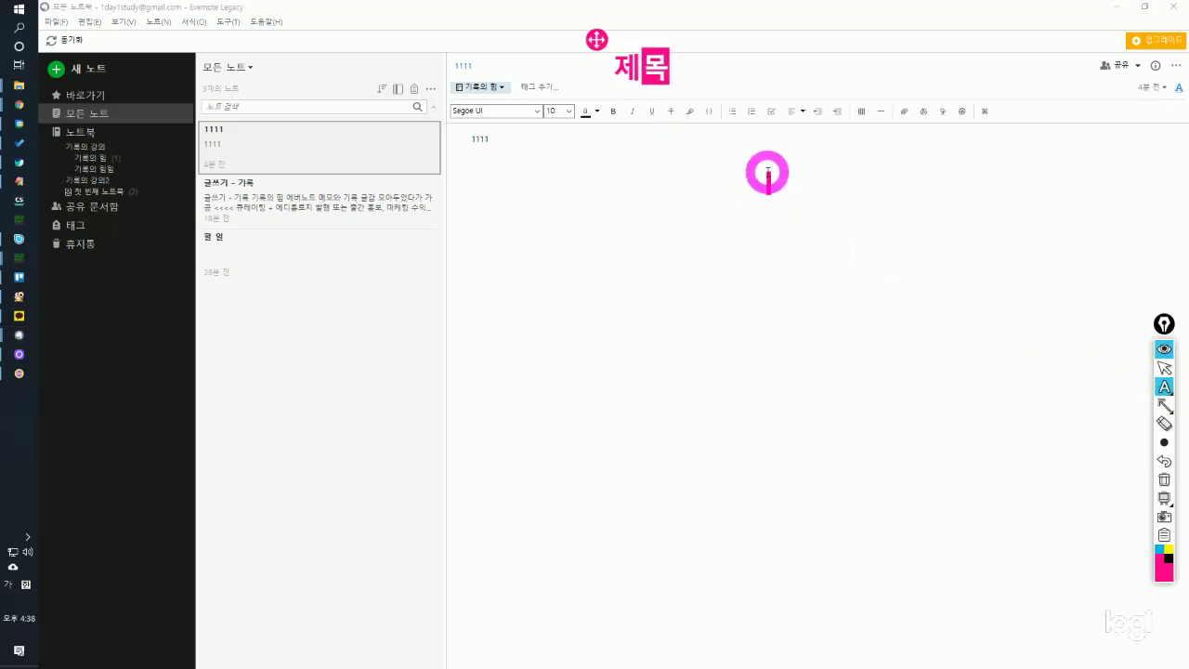
left_click(583, 228)
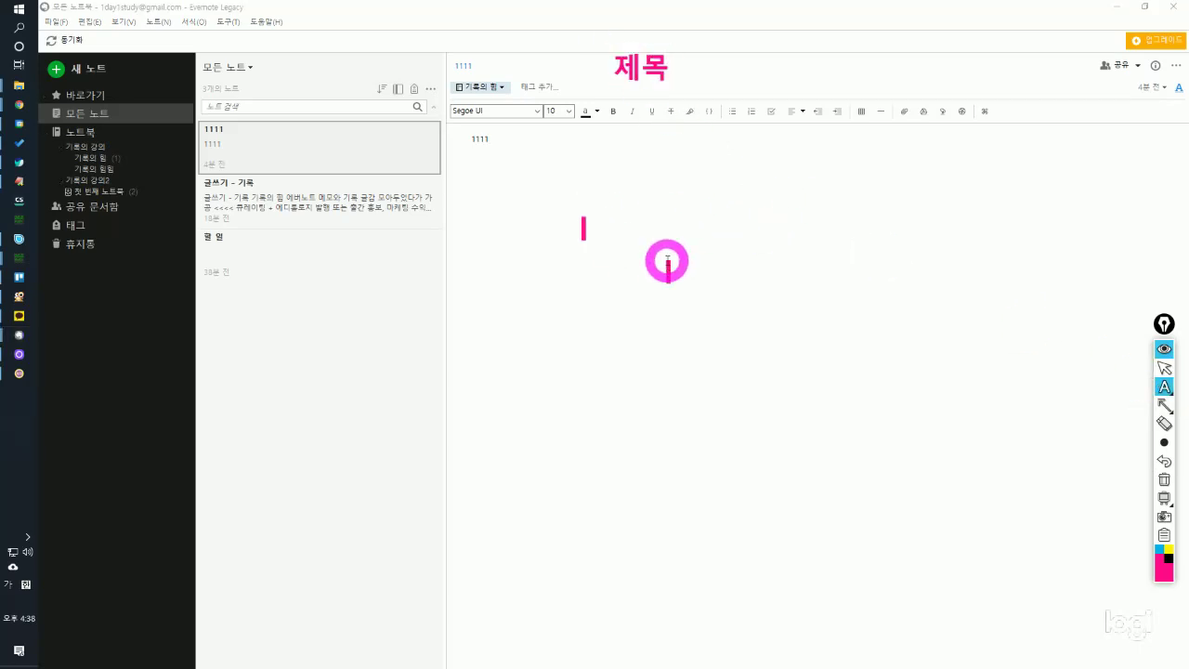
type("내용")
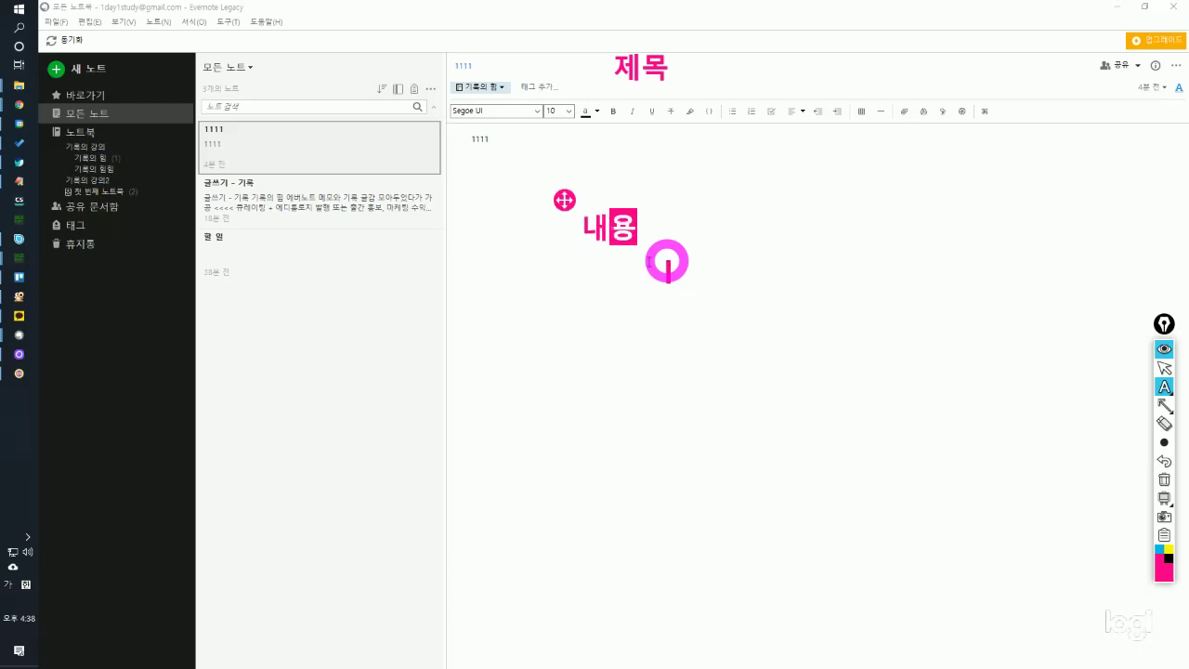
left_click(103, 46)
type("동기호")
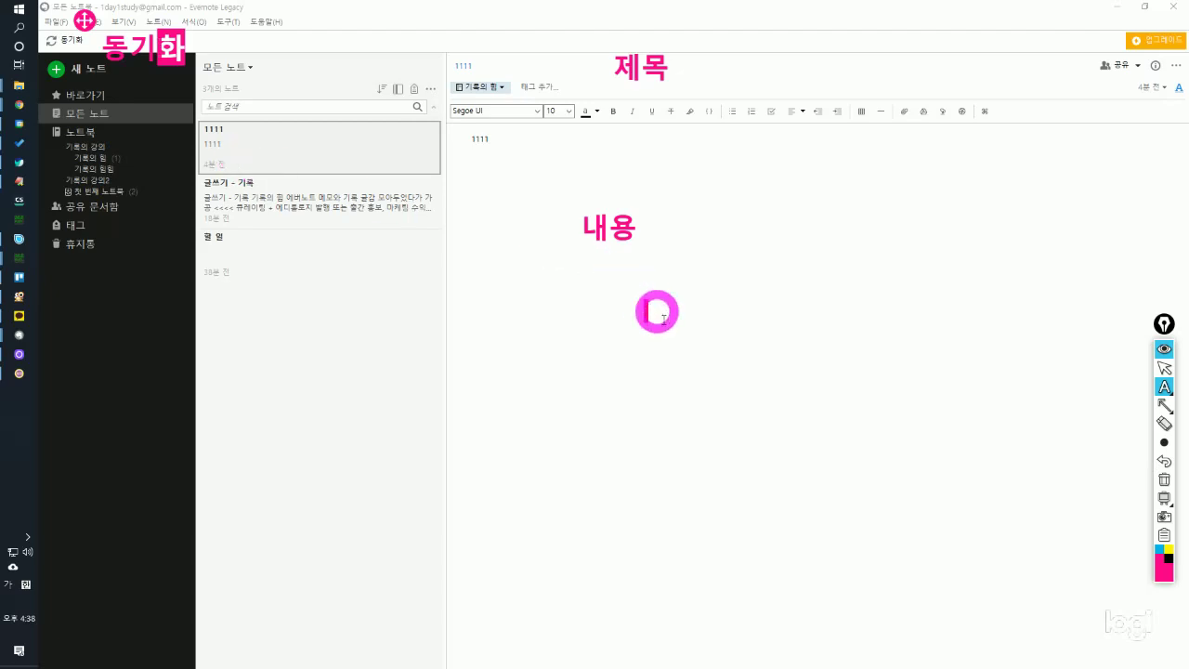
left_click(1159, 368)
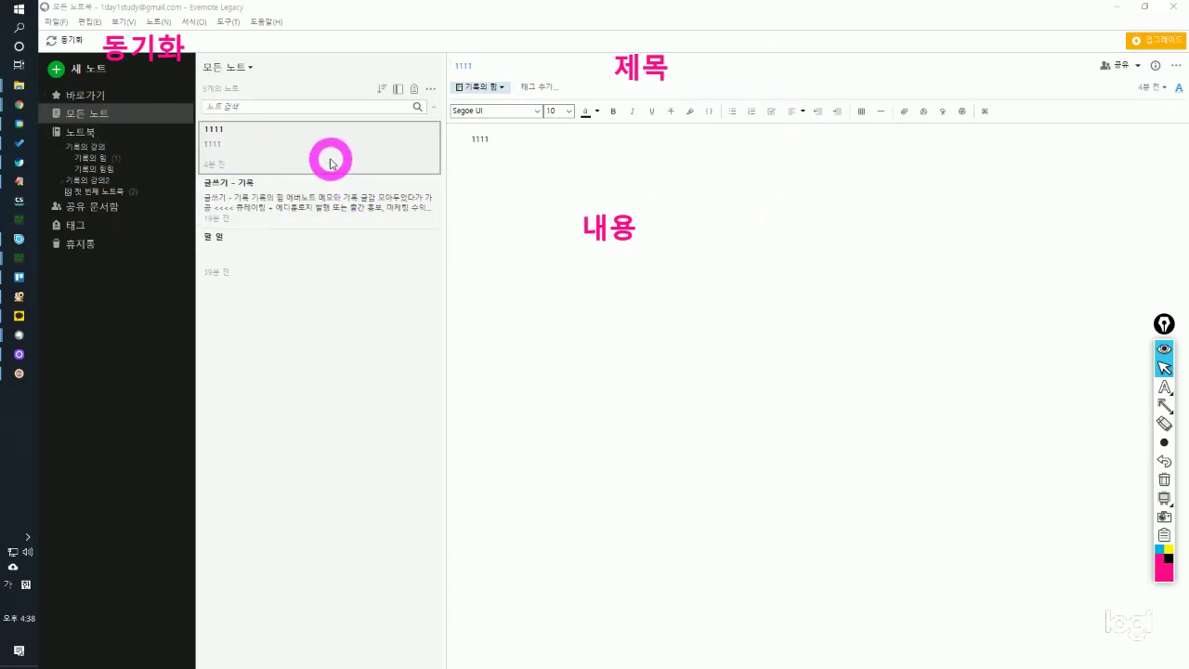
Write the text annotation "검색해볼수 있고" over the note search field.
left_click(1164, 387)
left_click(288, 109)
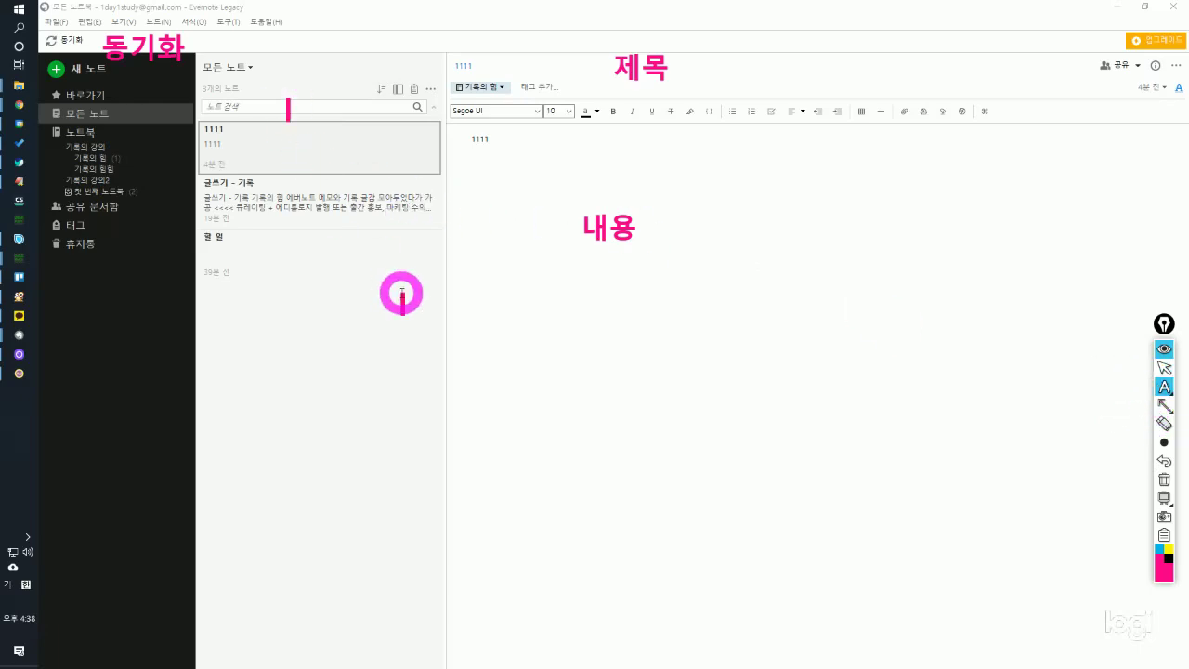
type("검색해볼")
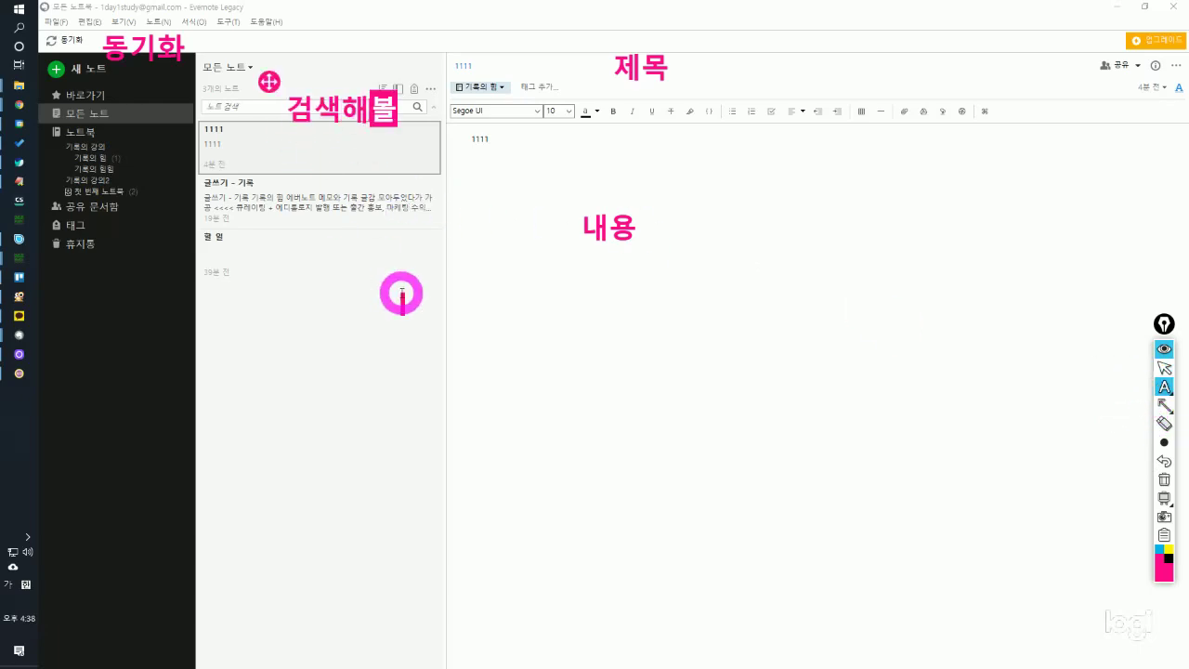
type("수 있고")
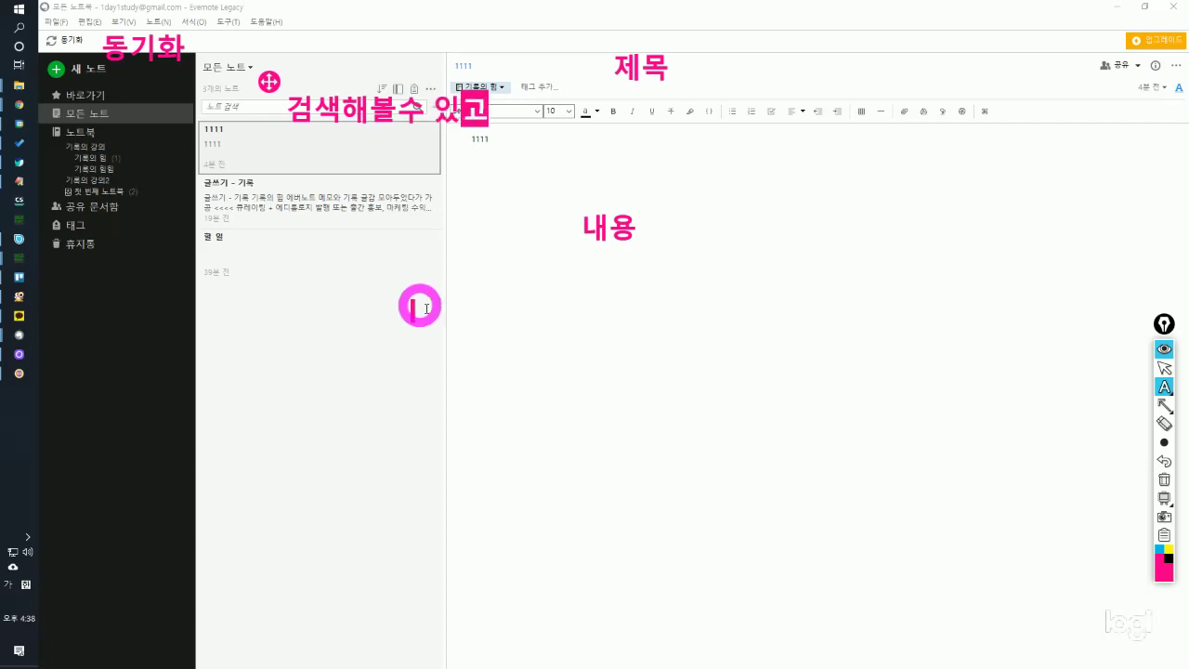
Add the tags "기록", "내용" and "제목" to the "1111" note.
left_click(1168, 369)
left_click(783, 364)
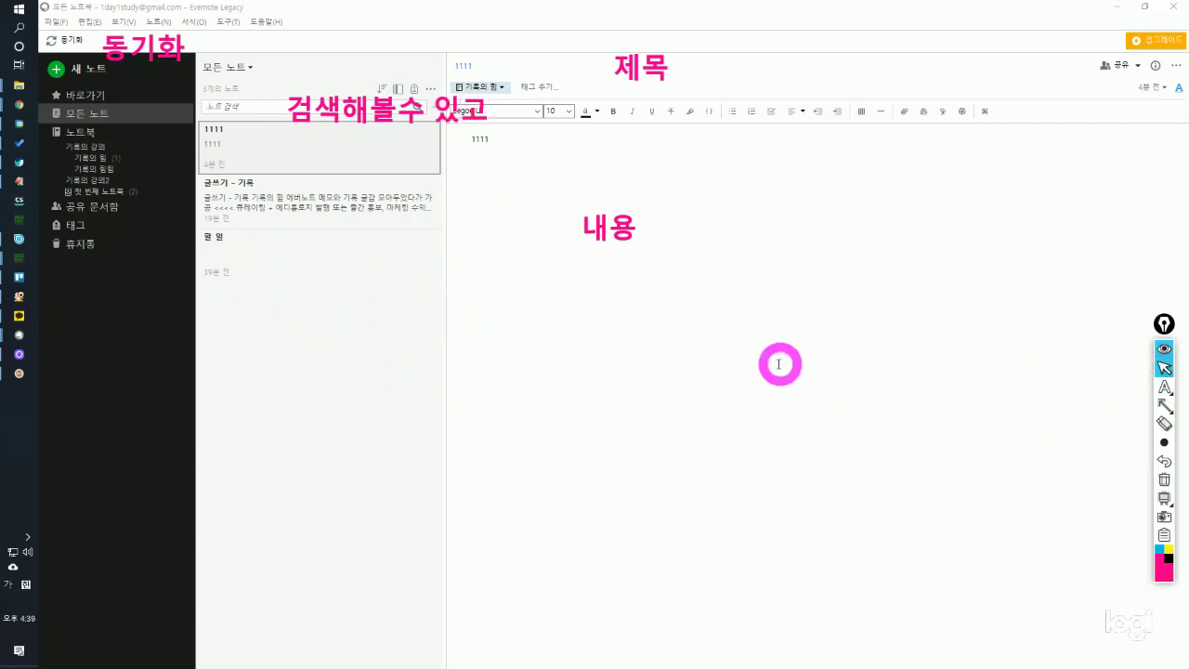
left_click(548, 87)
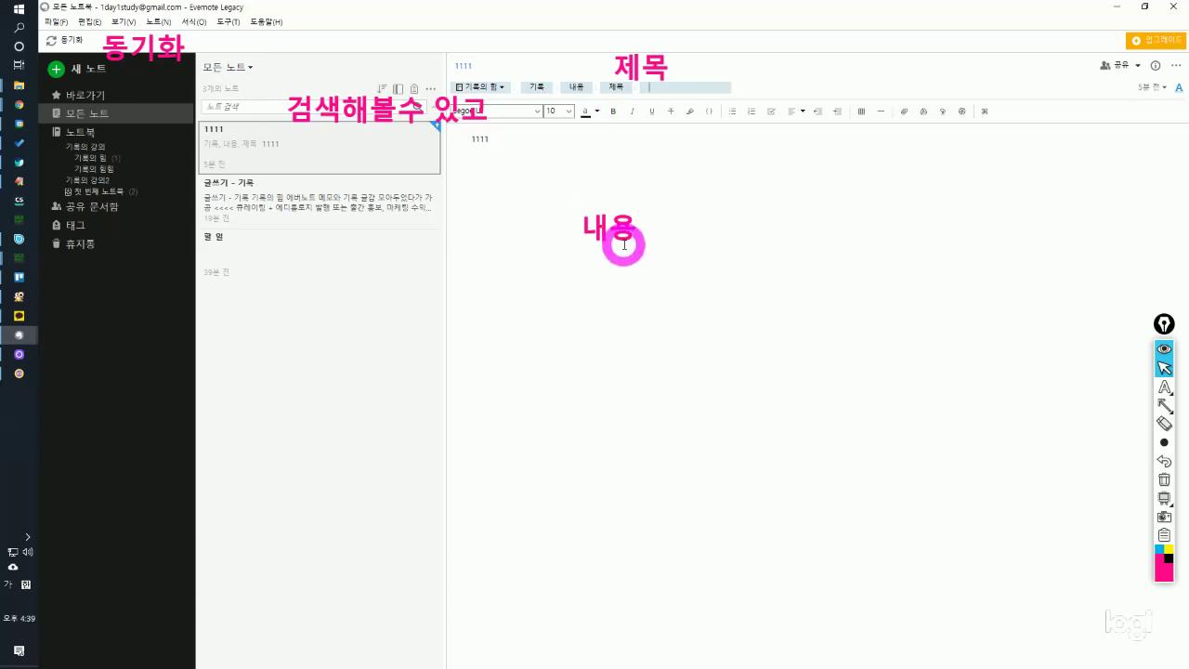
Write a text annotation over the note body with the lines "태그로 검색 가능" and "동기화".
left_click(1167, 403)
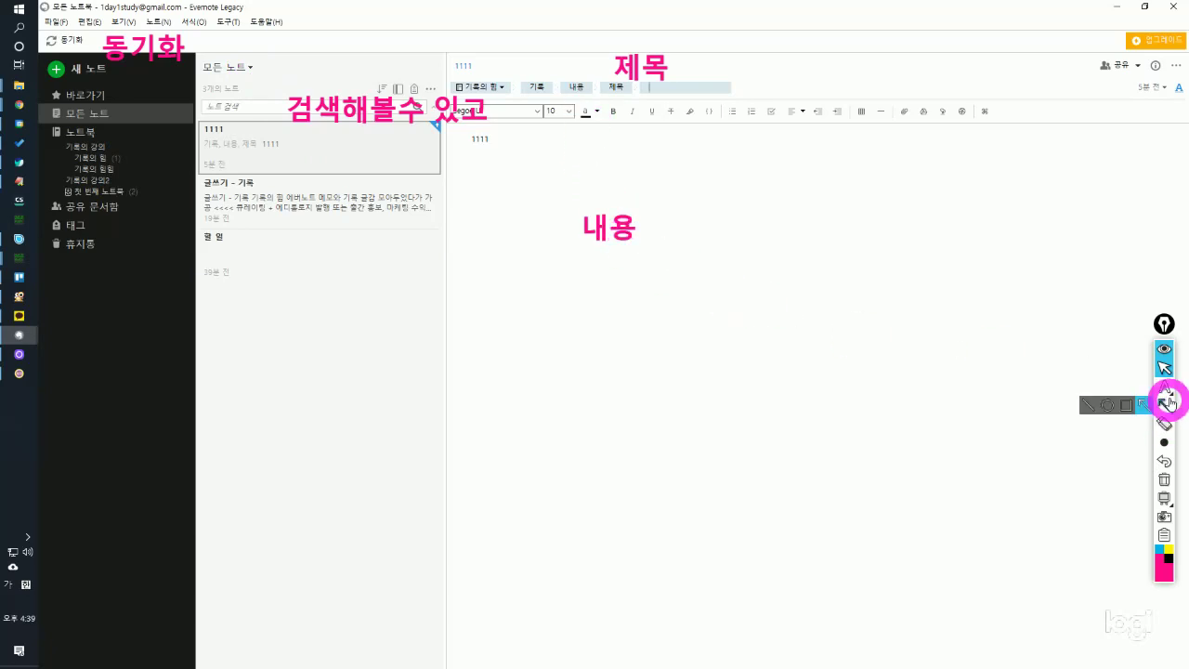
left_click(1164, 387)
left_click(553, 314)
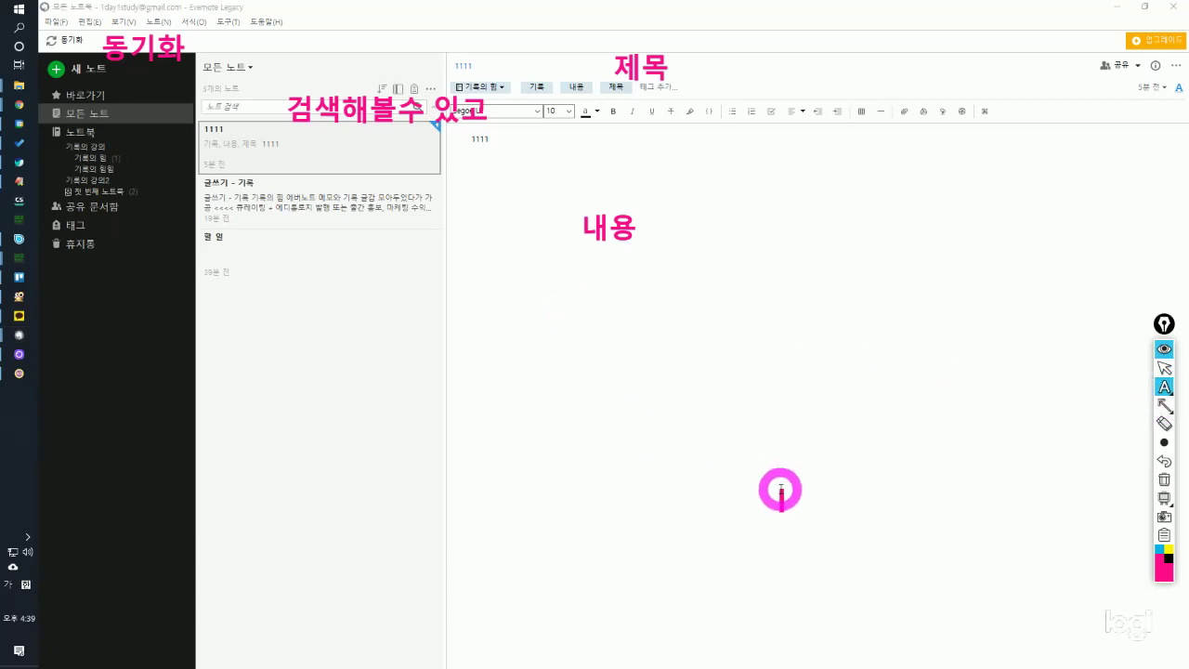
type("태그로 검새")
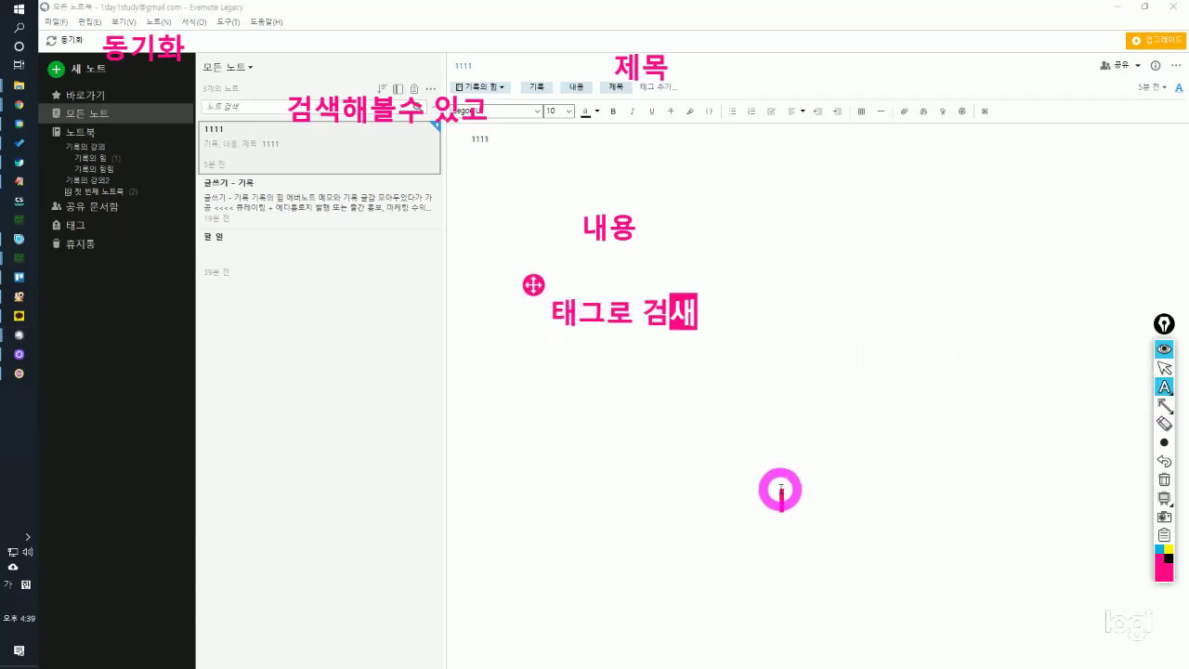
type("ㄱ 가능")
key("Return")
type("동ㄱ")
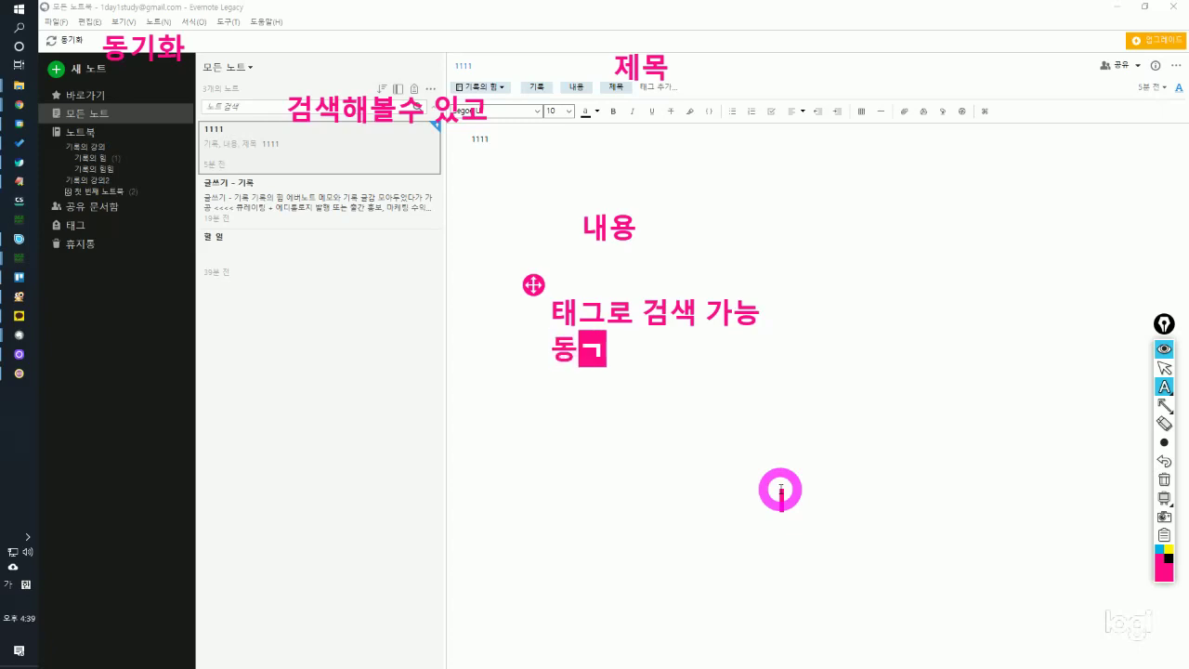
type("ㅣ화")
key("Return")
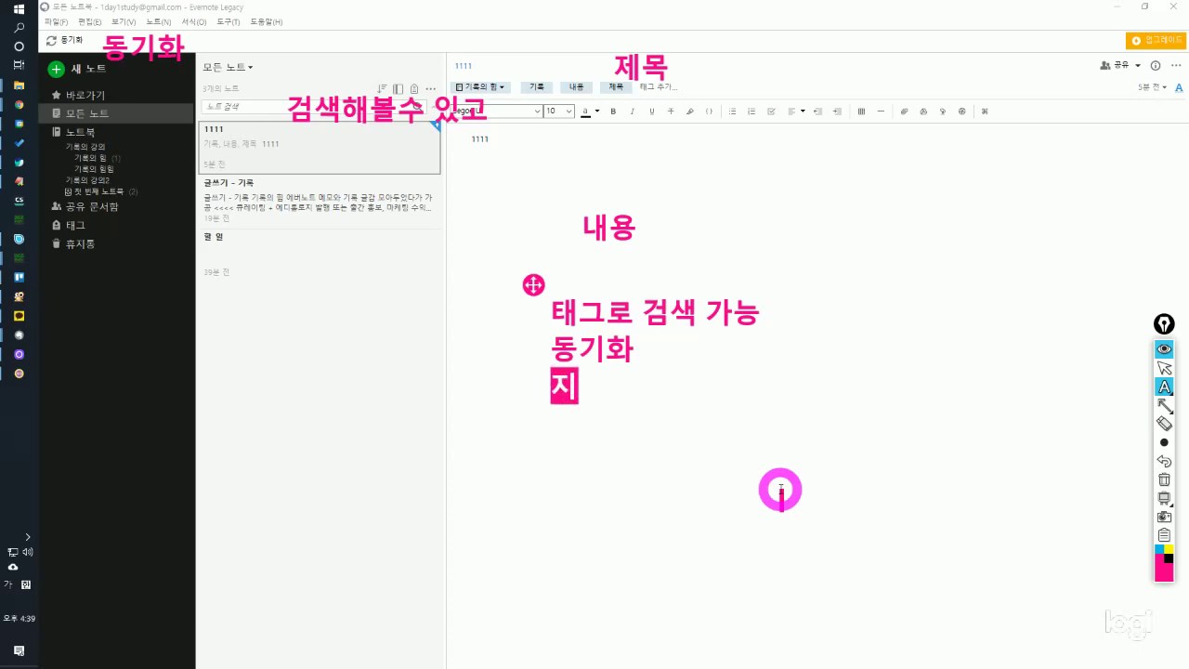
Continue the annotation with the lines "기록 저장 할 수 도 있지만" and "그것을 쉽게 찾을 수 있다.".
type("기록 저장")
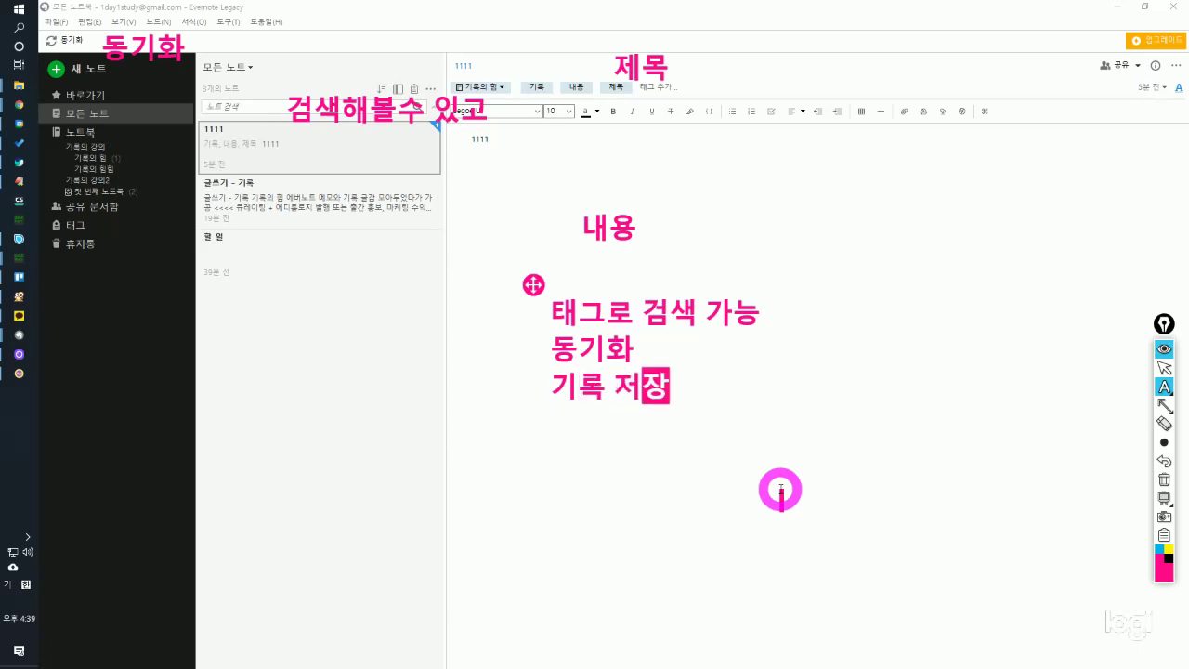
type(" 할 수 도")
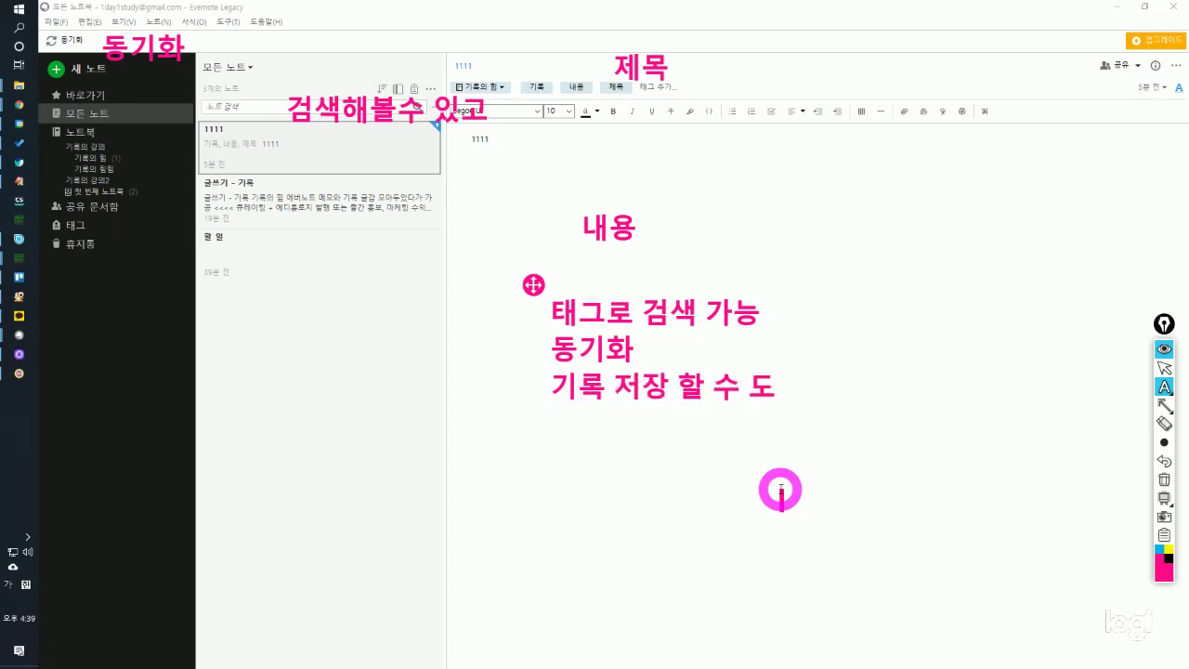
type(" 있지만")
key("Return")
type("그것")
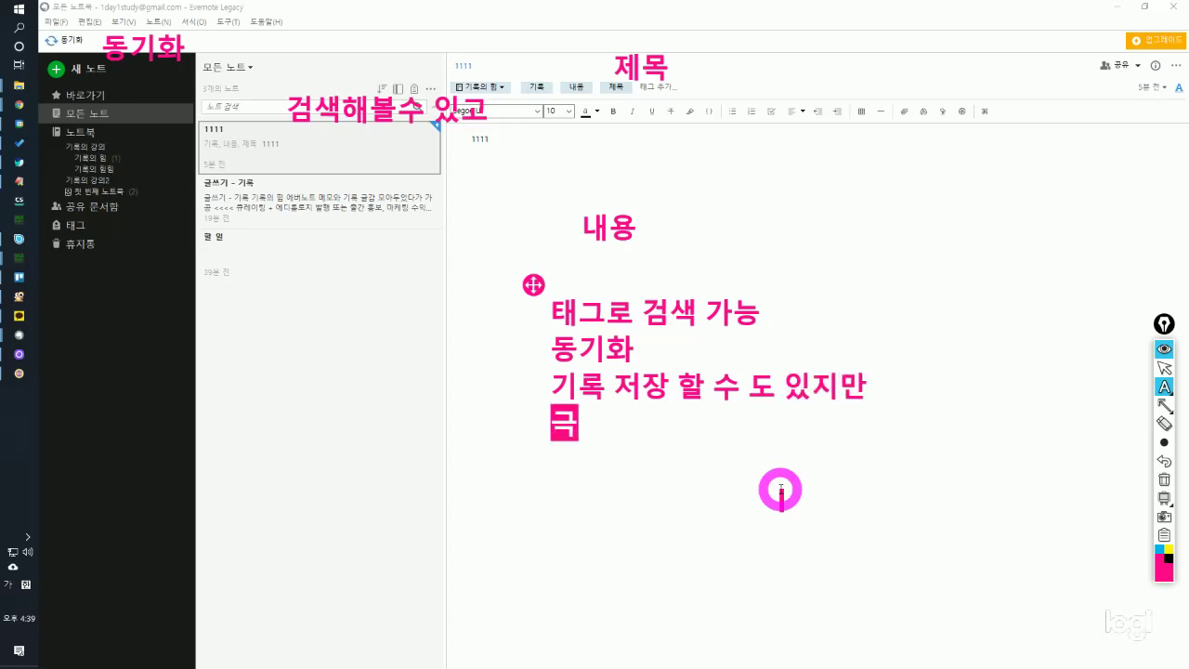
type("을 ㅅ")
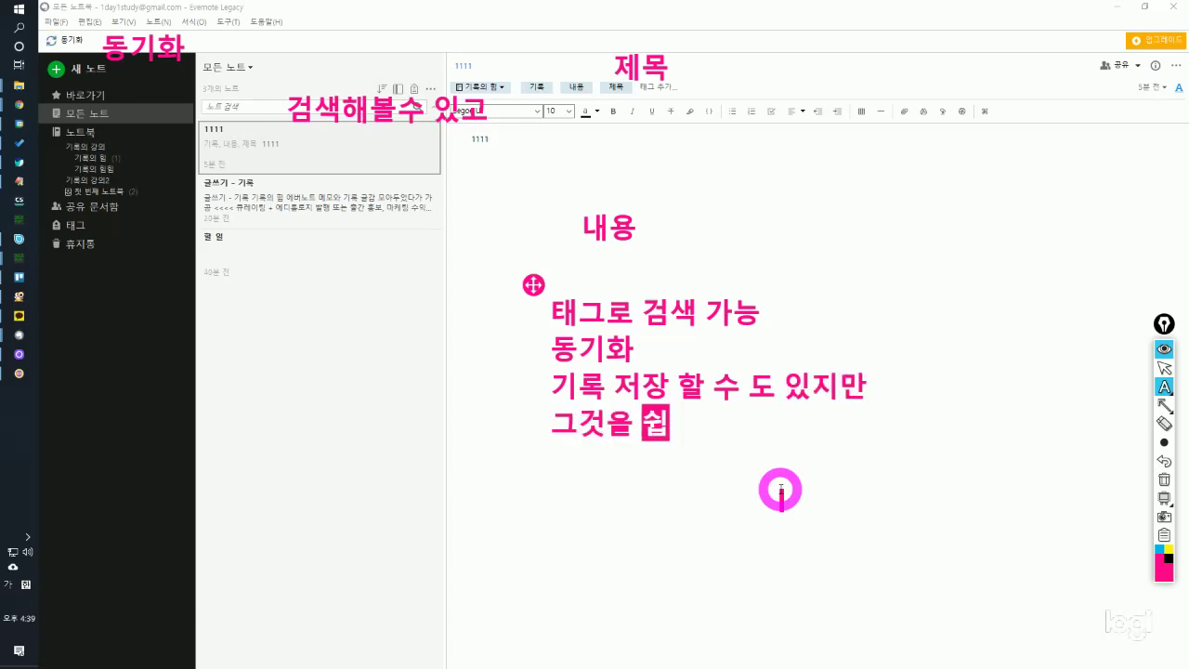
type("게")
type(" 찾")
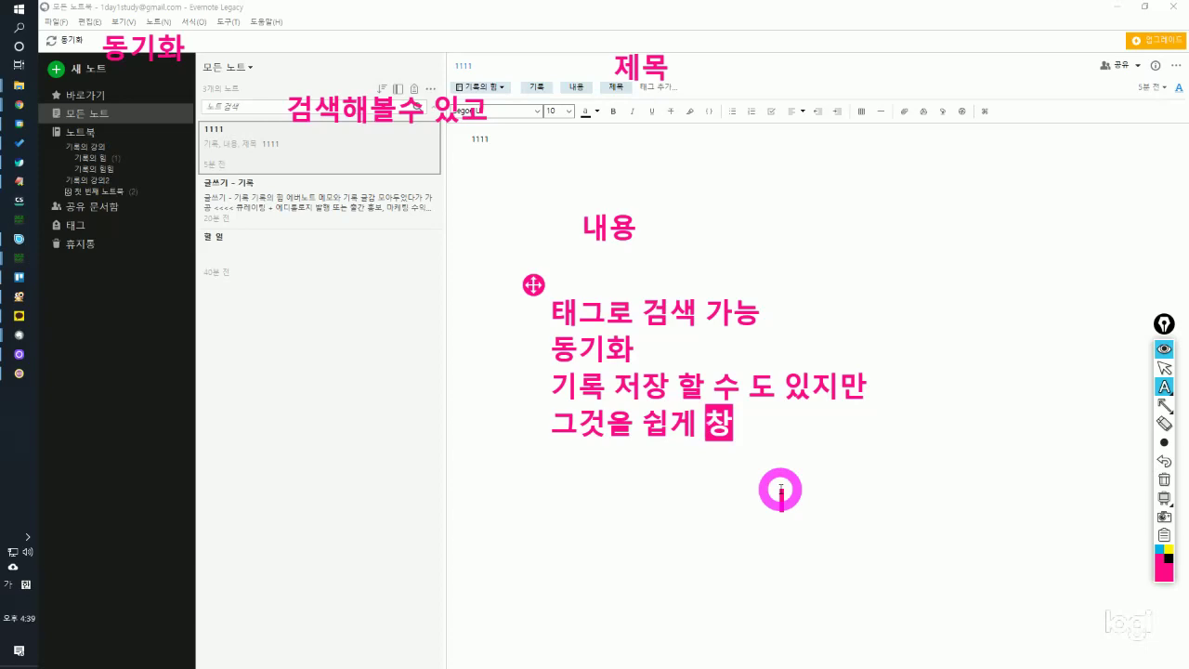
type("을 수 있ㄷ")
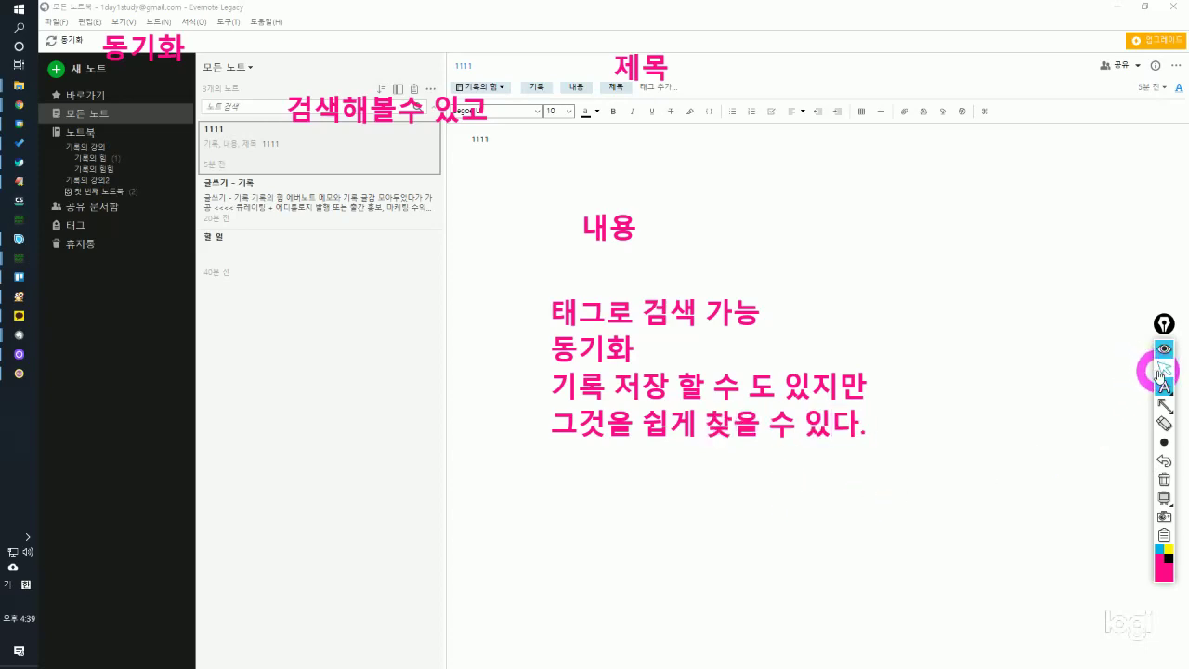
Draw a rectangle around the last two annotation lines, and clear all annotations from the screen.
left_click(1161, 406)
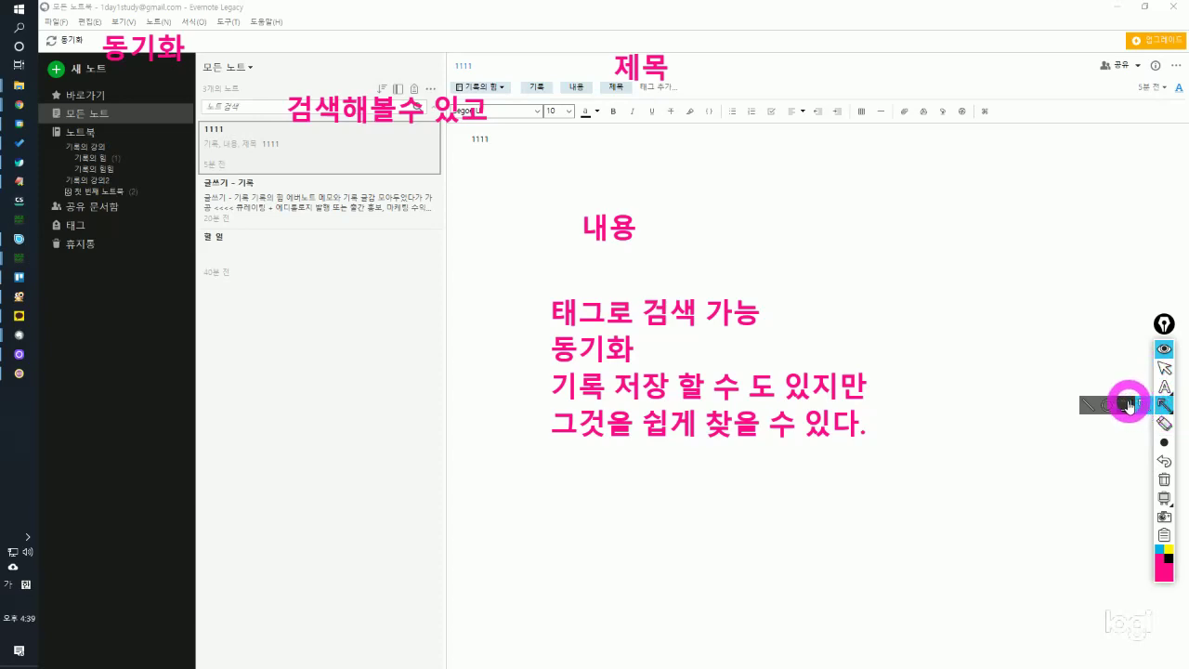
left_click(1126, 405)
mouse_move(507, 351)
left_mouse_down()
mouse_move(884, 427)
mouse_move(894, 471)
left_mouse_up()
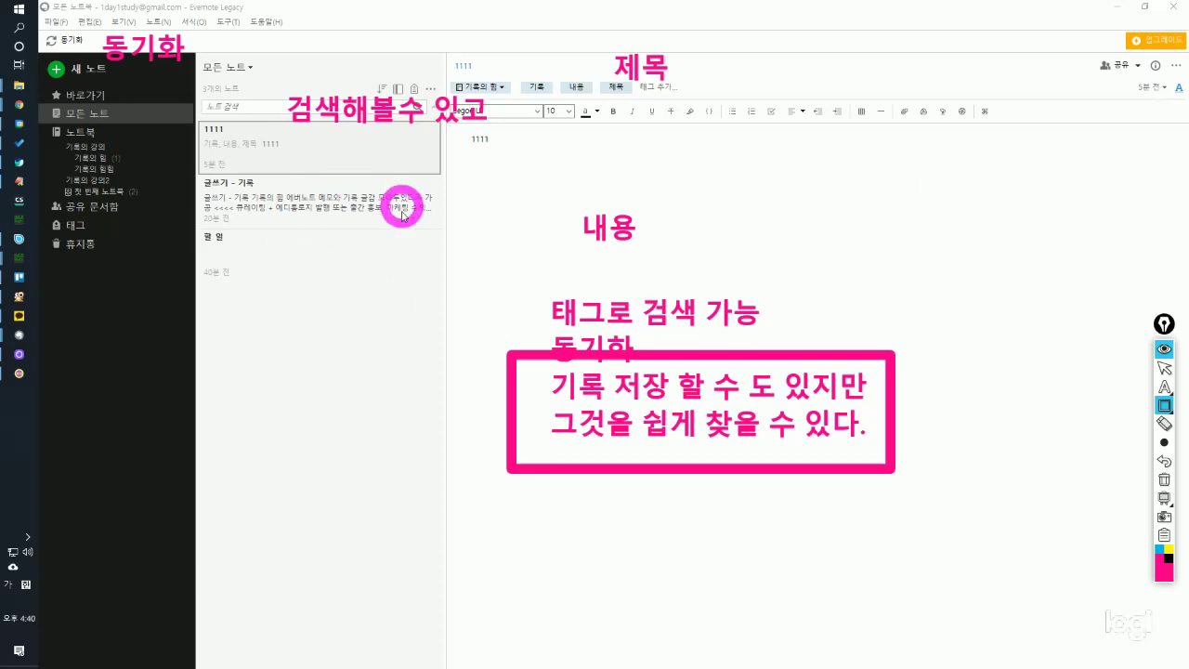
left_click(1164, 370)
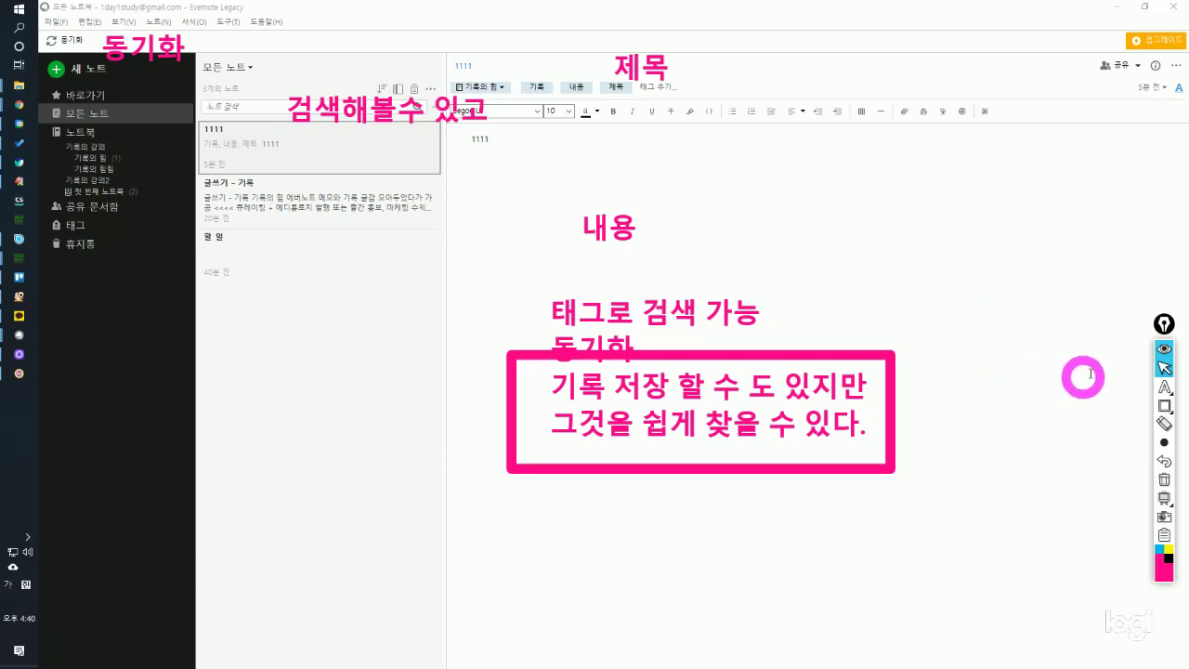
left_click(1163, 481)
Minimize the main Evernote window, switch to the web browser and open Naver's home page.
double_click(1106, 9)
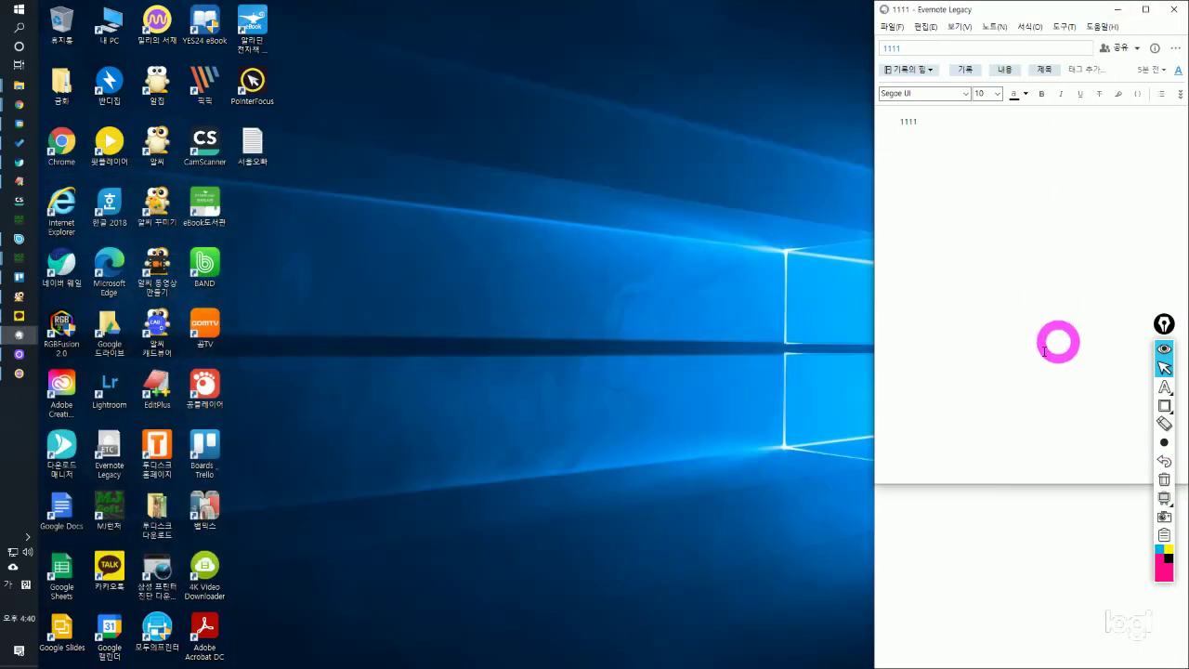
left_click(20, 163)
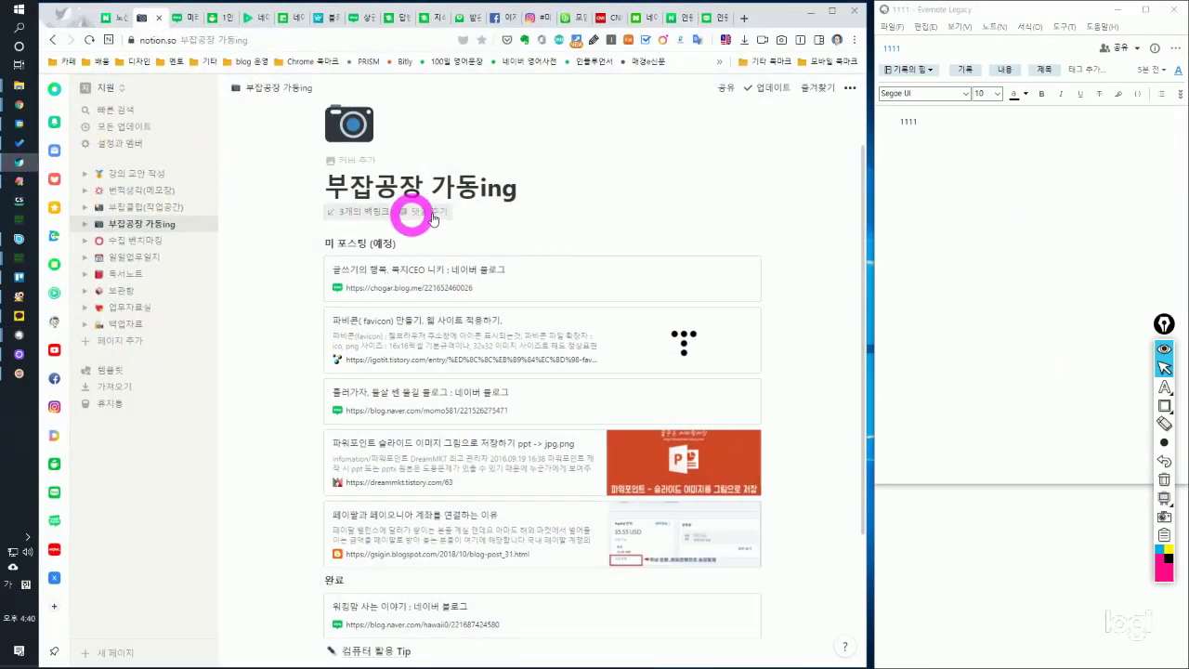
left_click(113, 18)
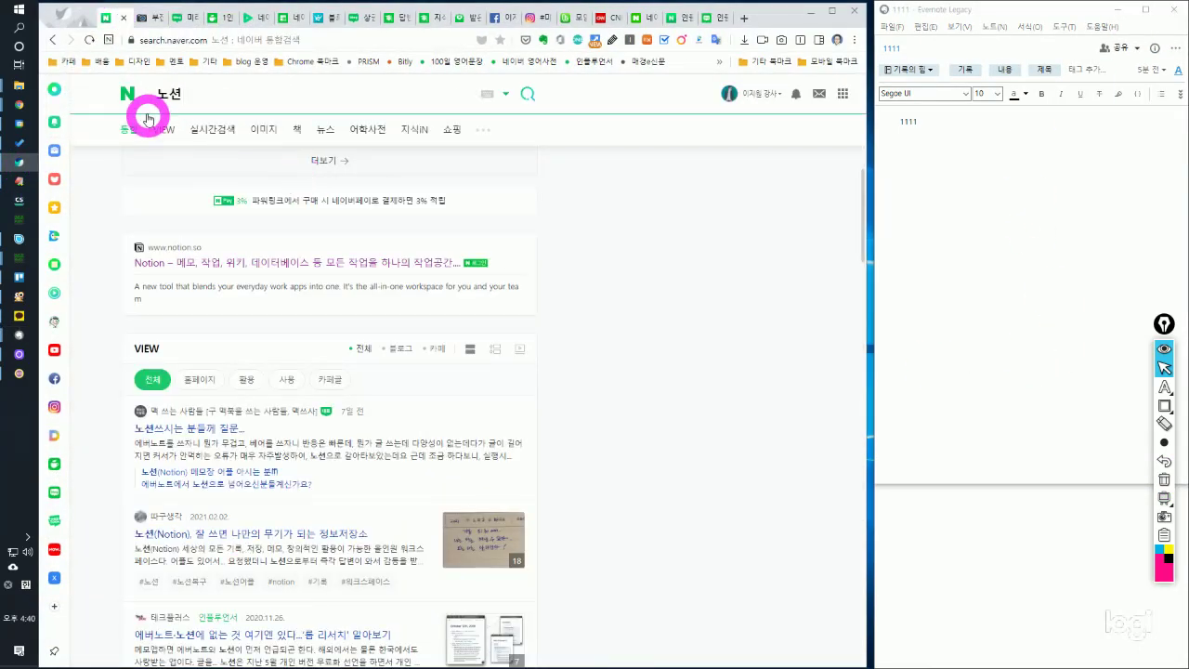
left_click(126, 96)
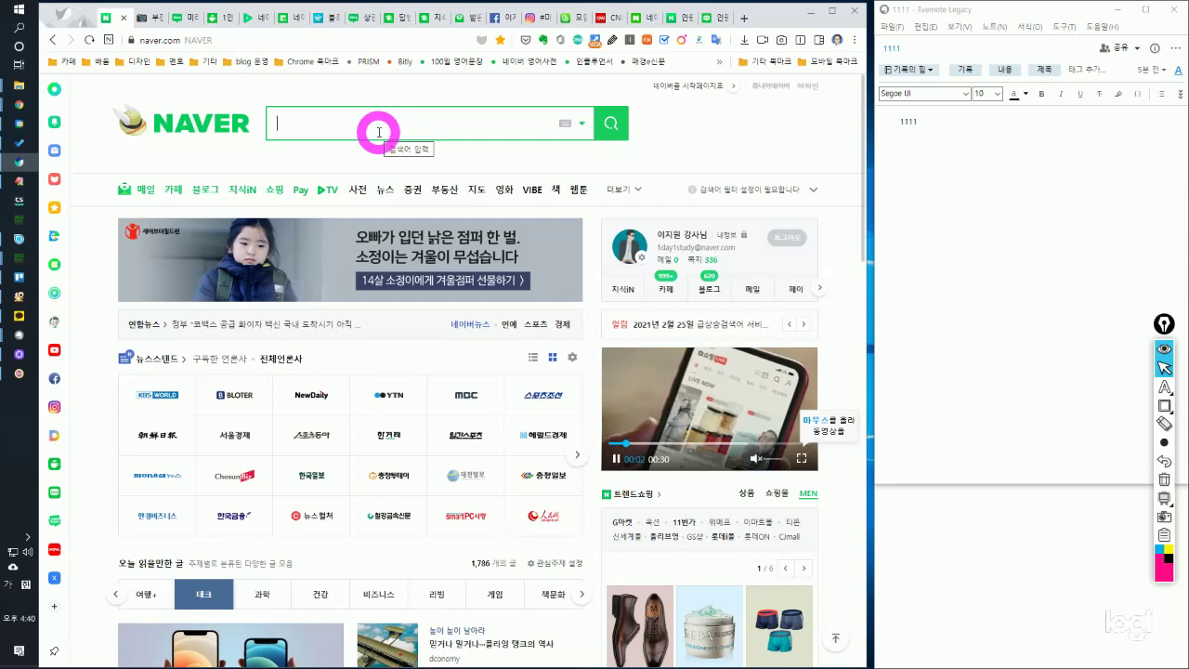
Search Naver for "에버노트 만들기" and look over the integrated results.
type("에버노")
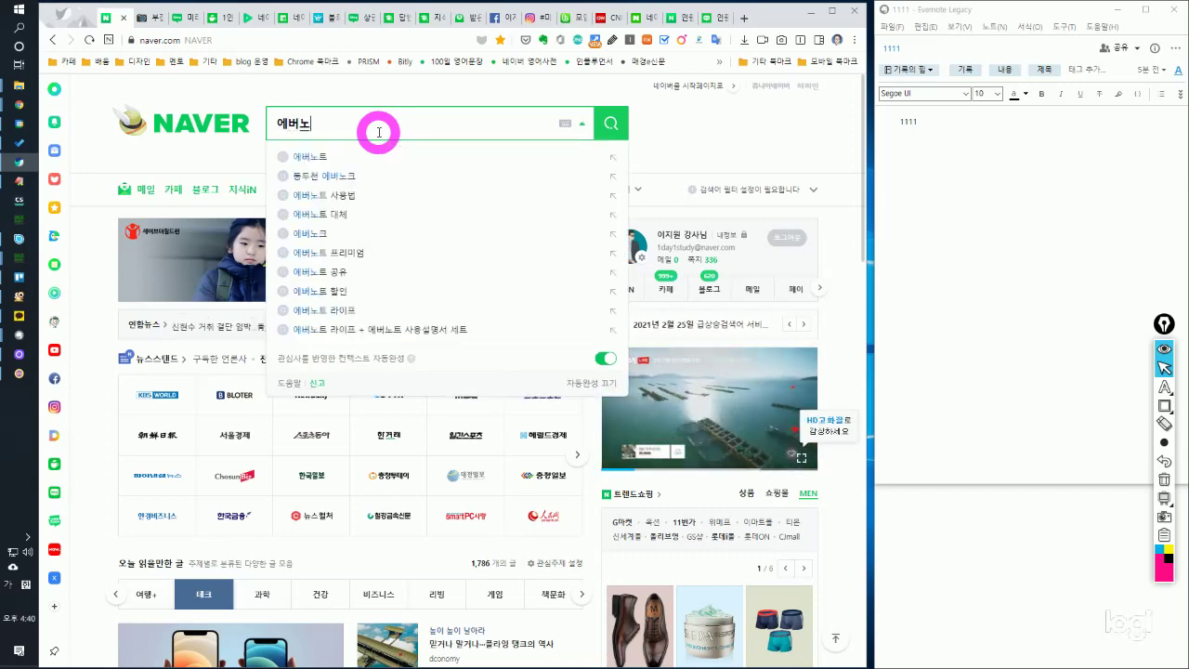
type("트 만들기")
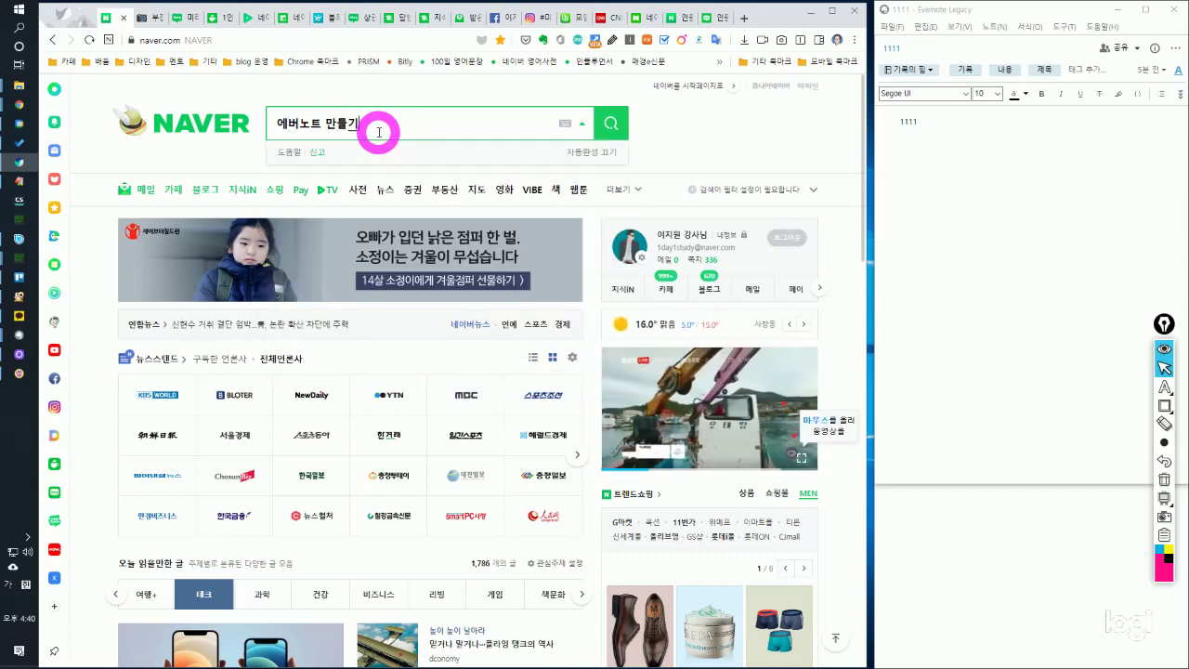
key("Return")
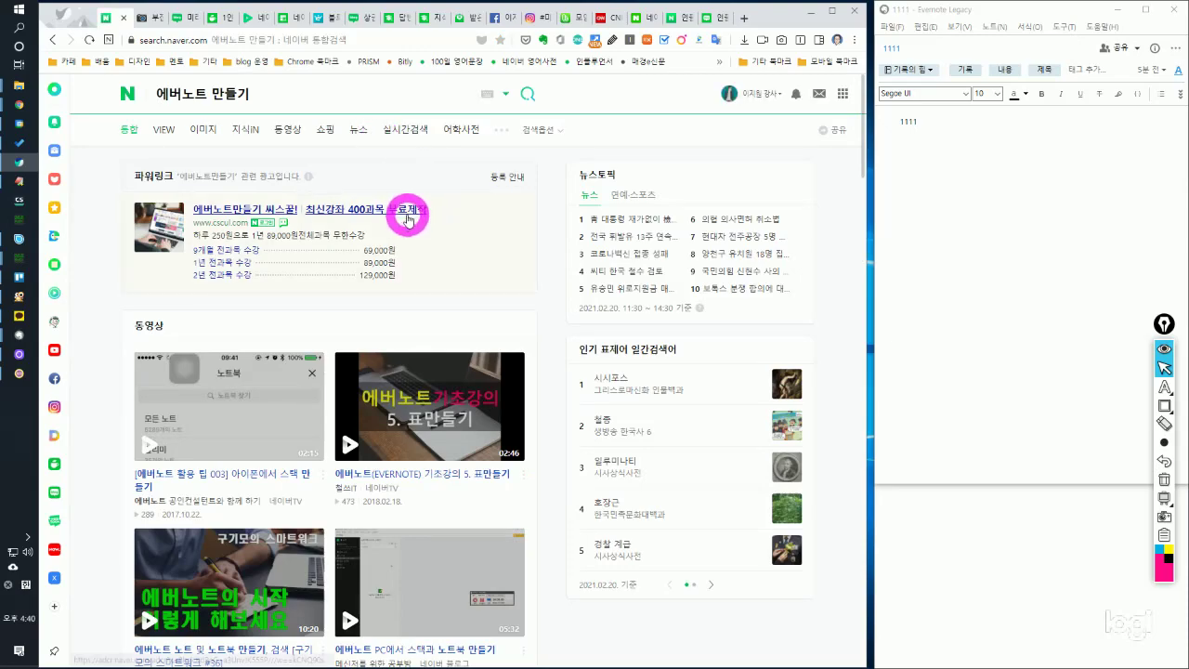
scroll(406, 212, "down", 4)
scroll(406, 215, "down", 4)
scroll(409, 214, "up", 8)
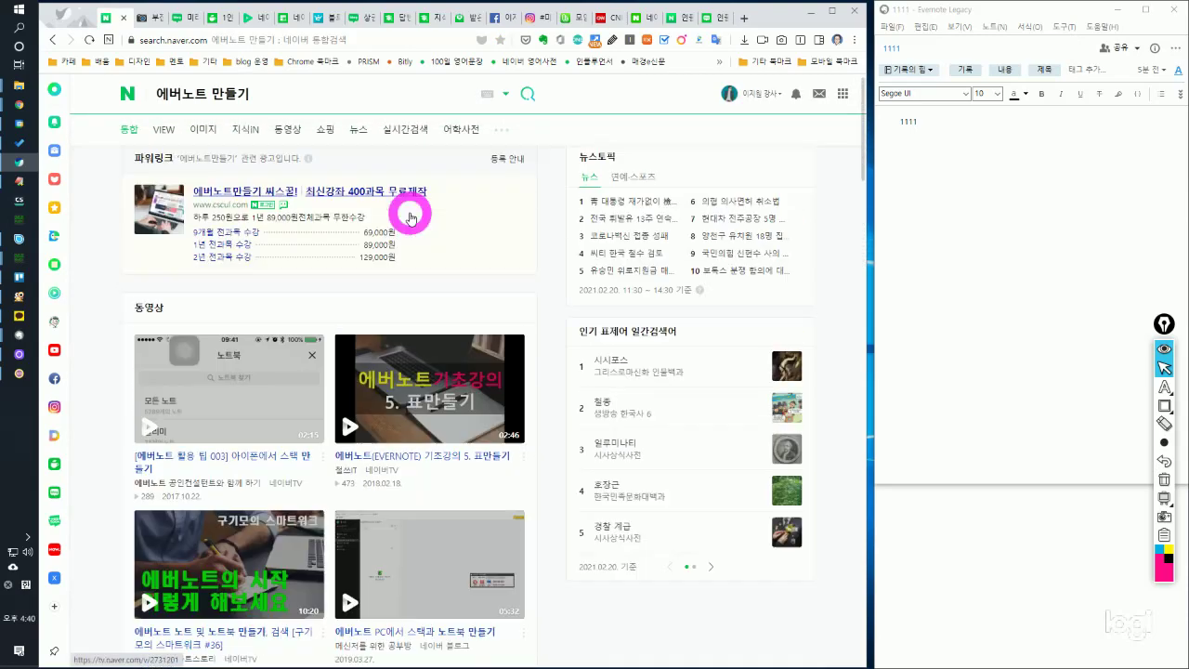
Switch the Naver search to the book category (책) and bring the list of Evernote books into view.
left_click(501, 130)
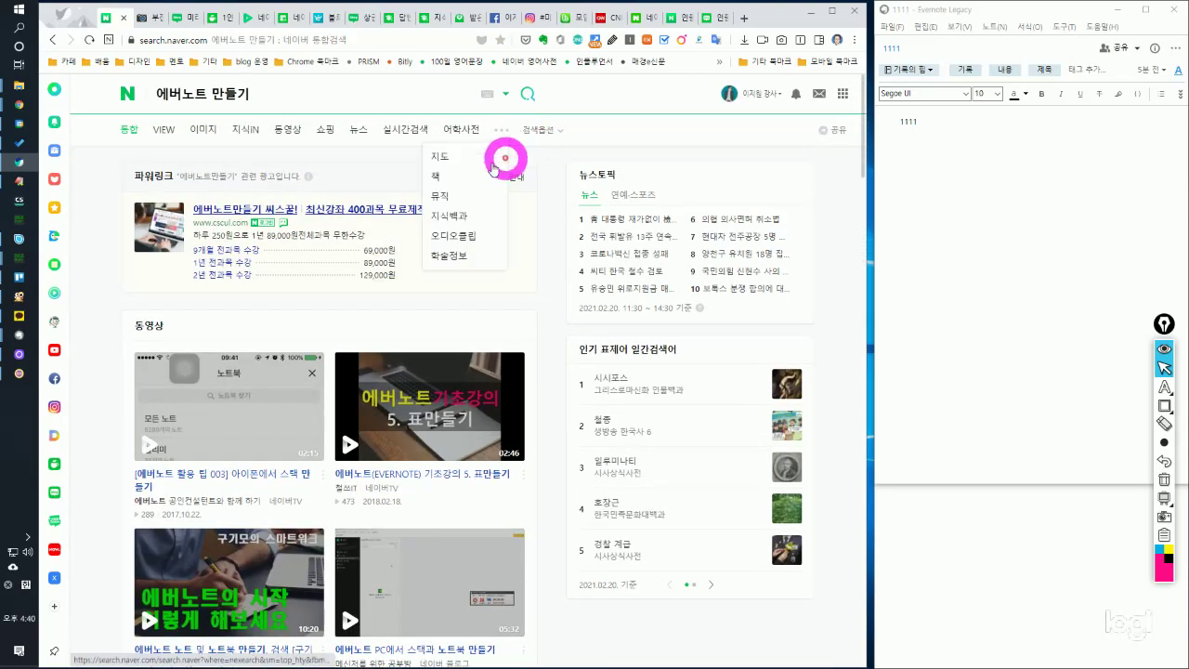
left_click(435, 182)
scroll(486, 271, "down", 1)
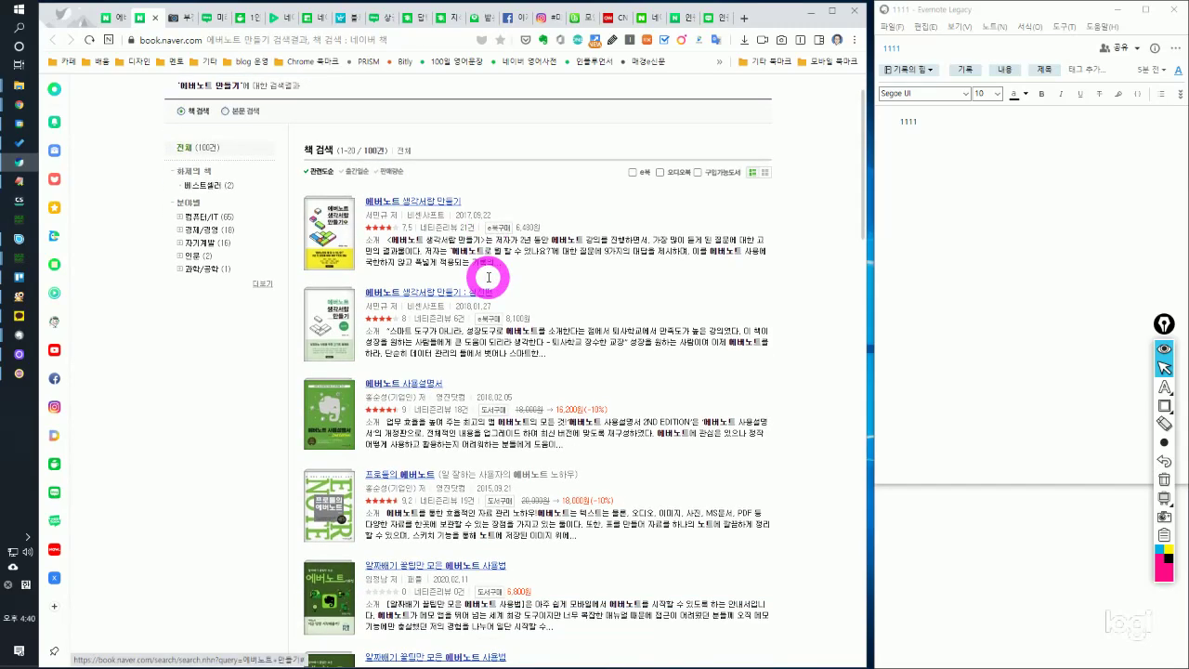
scroll(813, 469, "down", 1)
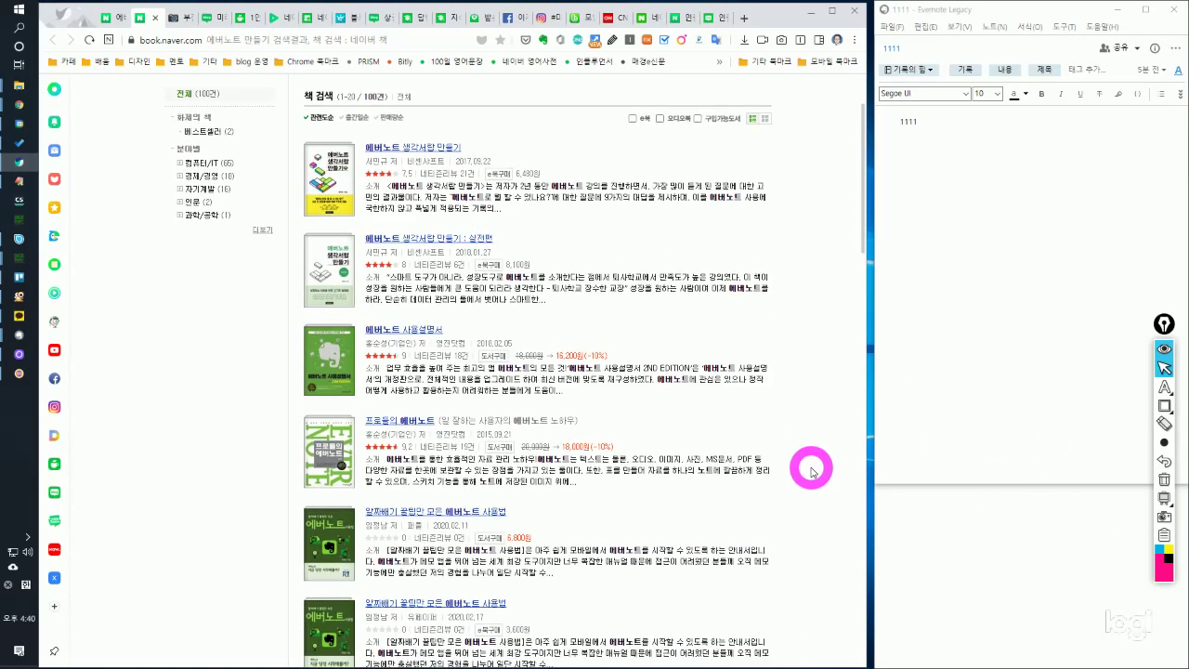
Draw one annotation rectangle around the first two books and another around the third book, "에버노트 사용설명서".
left_click(1163, 409)
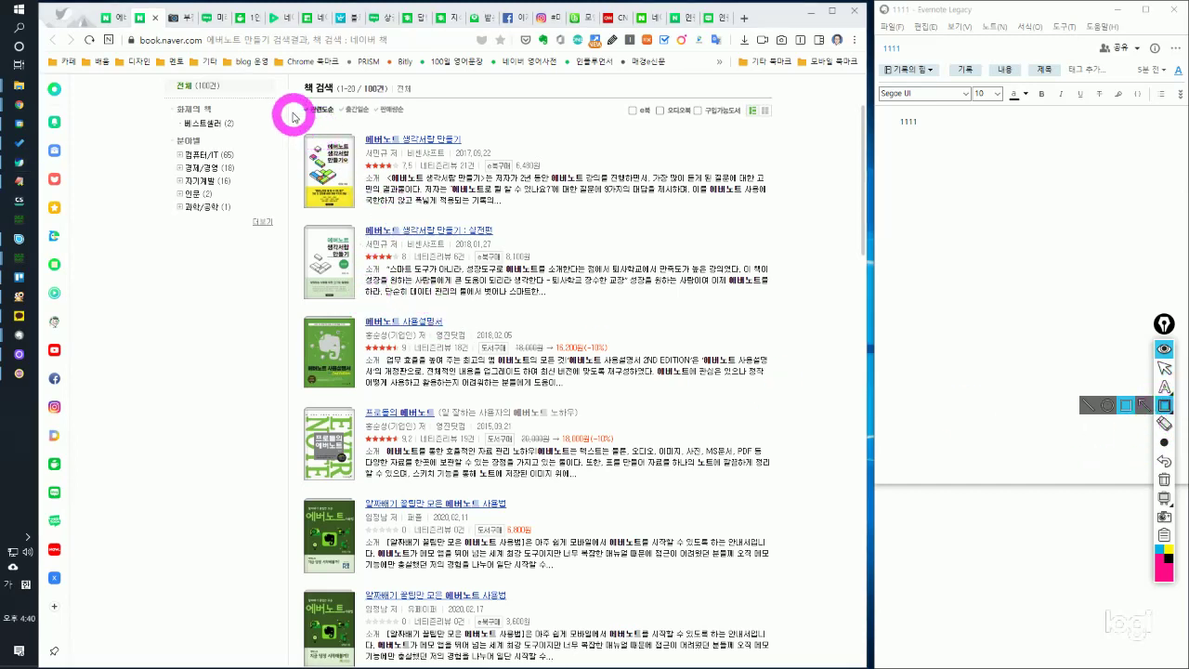
mouse_move(289, 118)
left_mouse_down()
mouse_move(567, 270)
mouse_move(578, 302)
mouse_move(780, 299)
mouse_move(790, 312)
left_mouse_up()
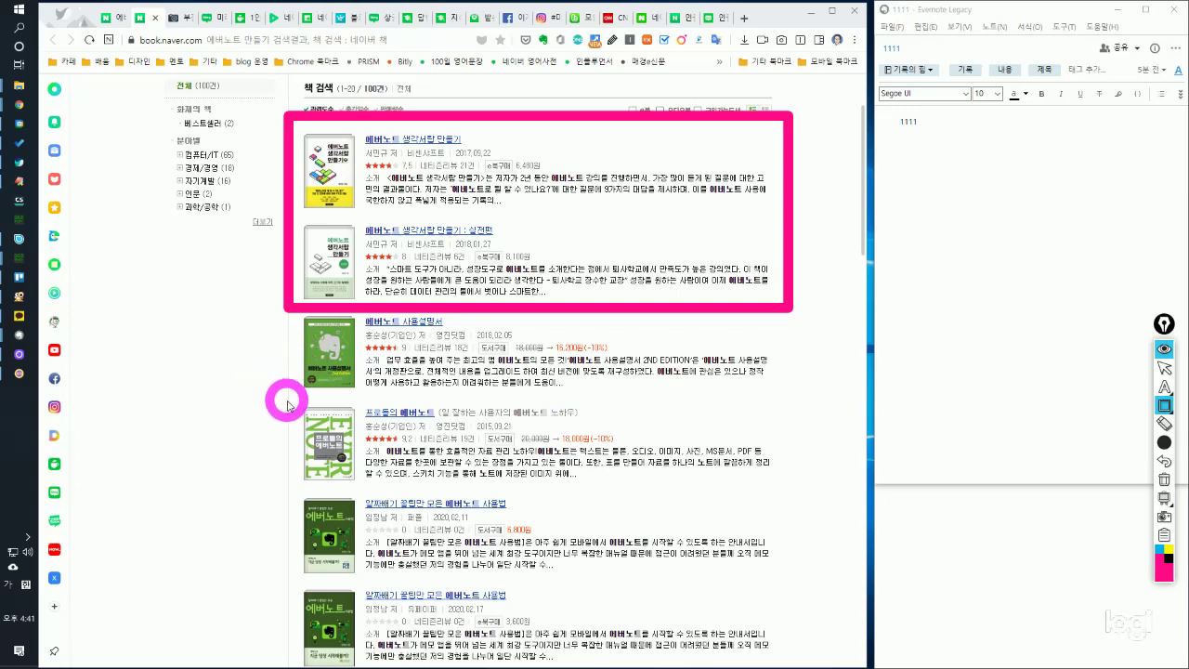
left_click_drag(282, 321, 680, 389)
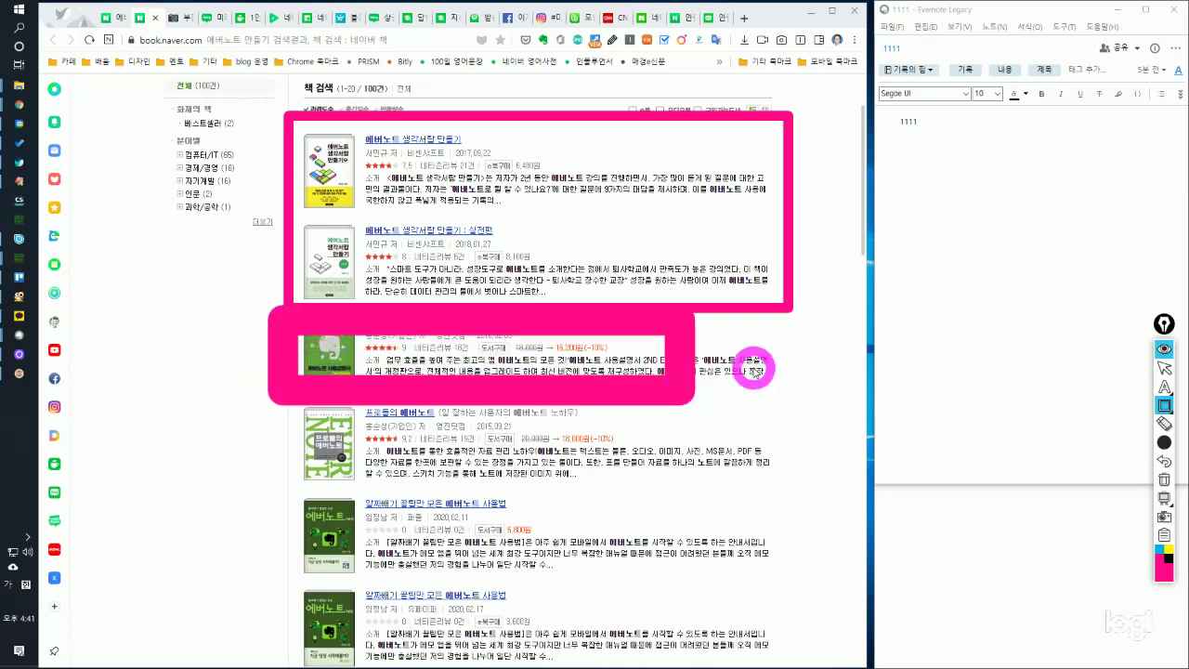
Set the annotation line to medium thickness and erase the overly thick rectangle over the third book.
left_click(1164, 426)
mouse_move(1165, 443)
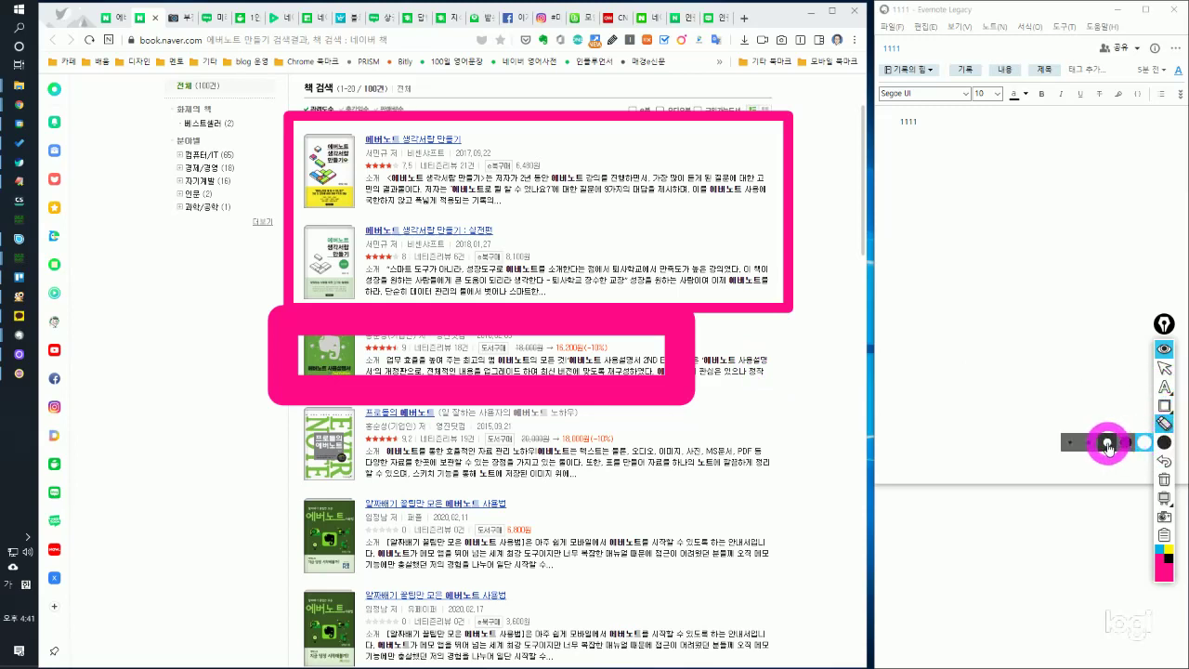
left_click(1108, 442)
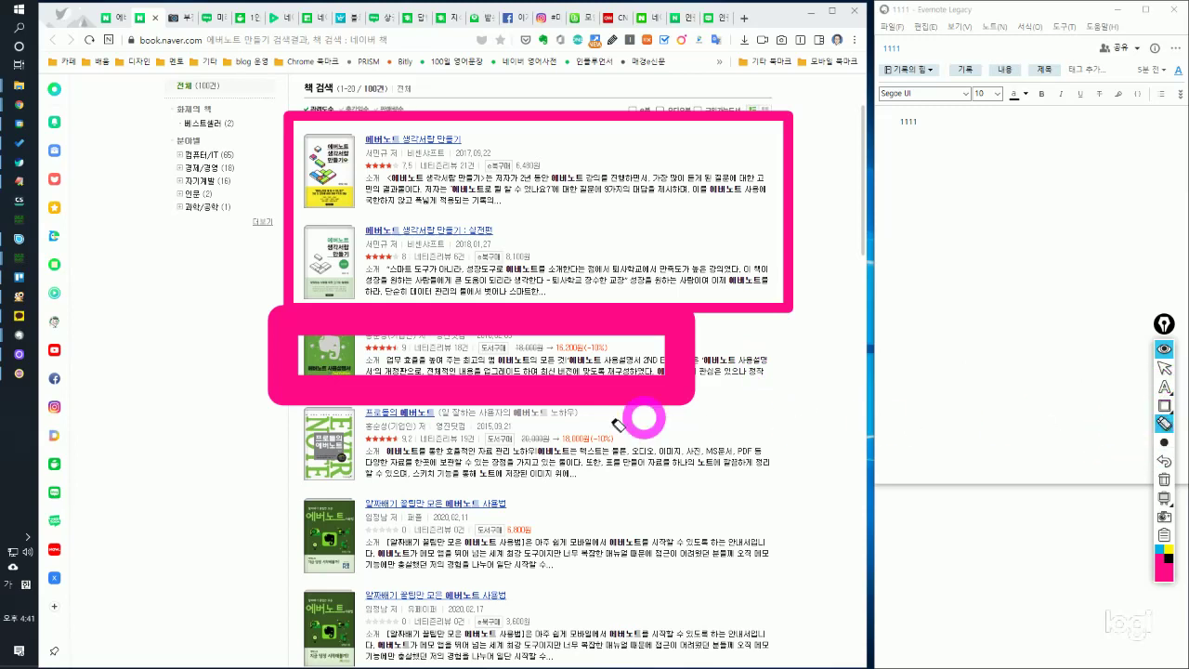
left_click(476, 390)
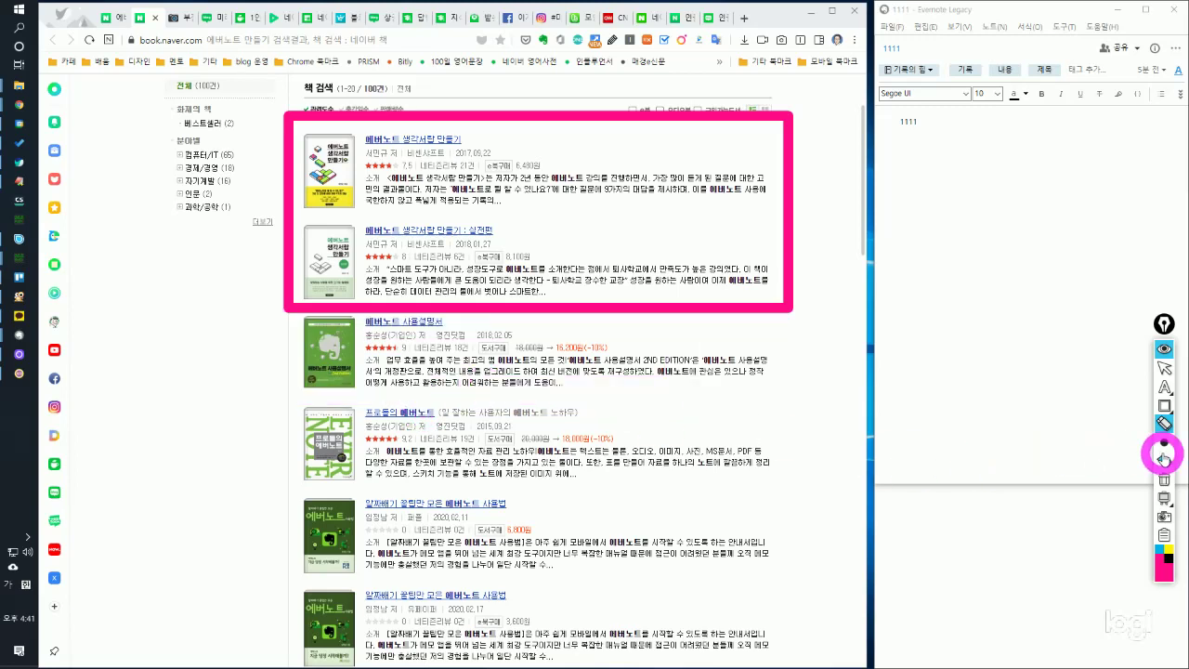
Draw separate medium-thick rectangles around the third, fourth and fifth books in the list.
mouse_move(1165, 388)
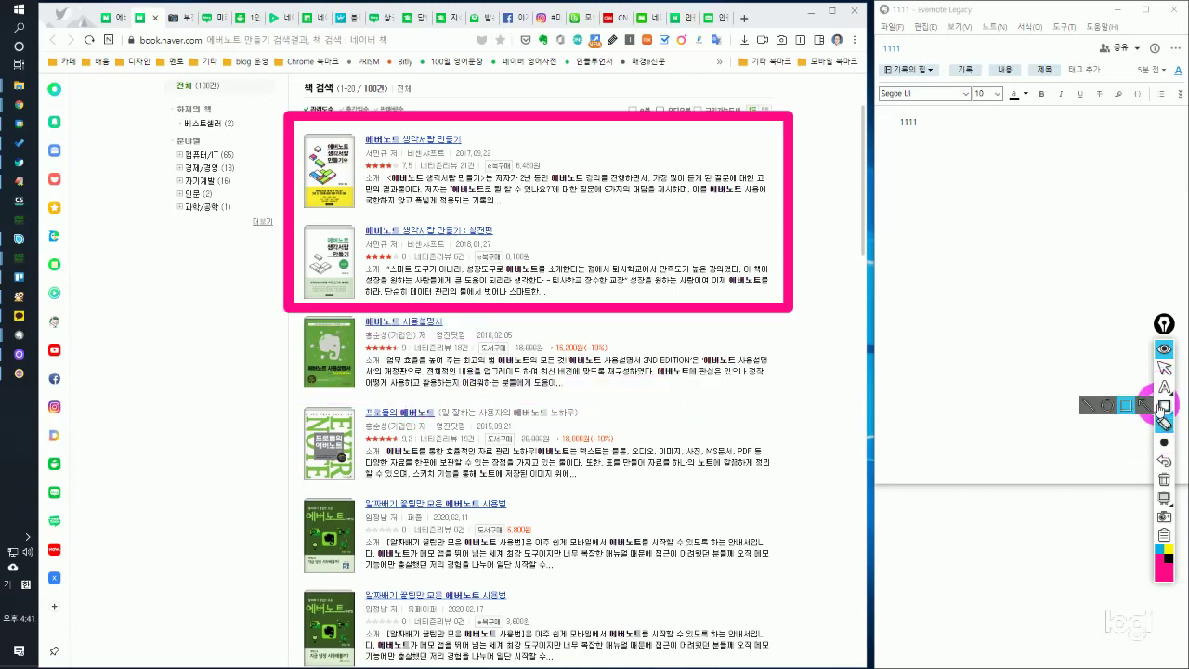
left_click(1162, 406)
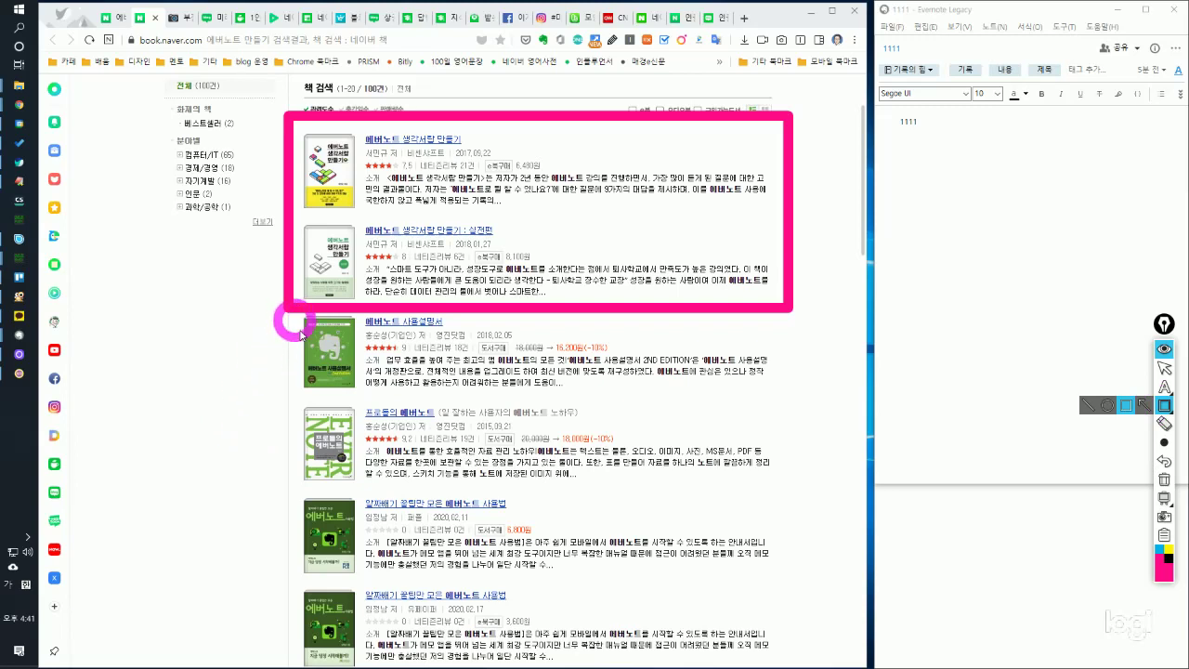
mouse_move(291, 319)
left_mouse_down()
mouse_move(605, 379)
mouse_move(770, 385)
mouse_move(794, 400)
left_mouse_up()
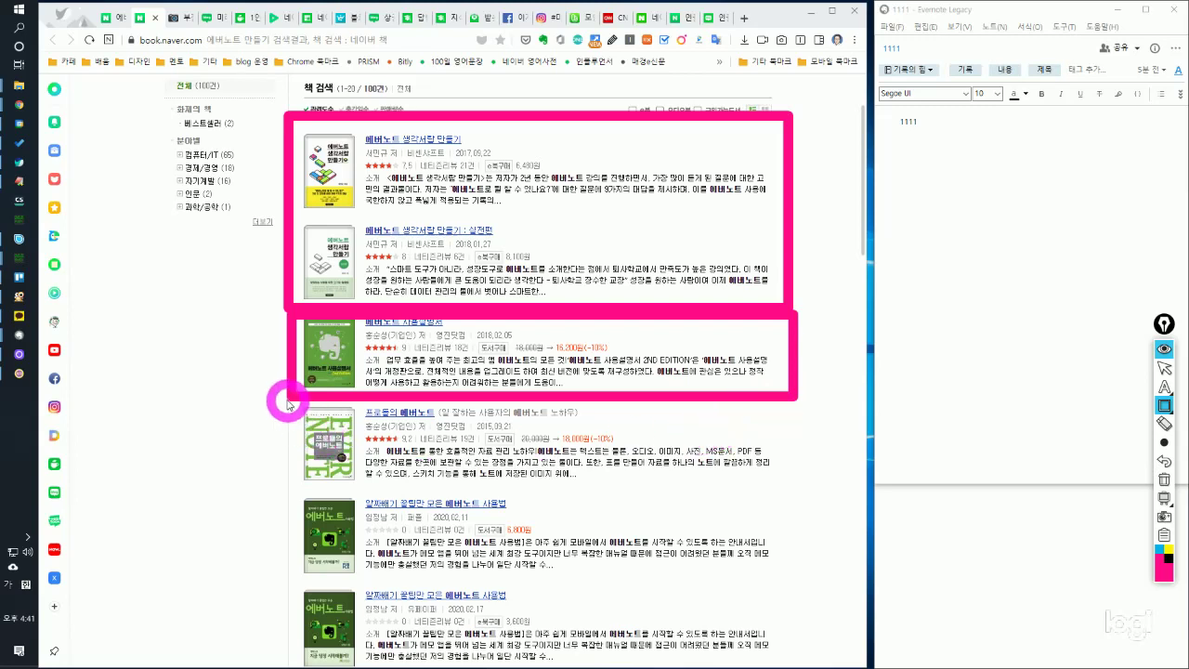
mouse_move(287, 403)
left_mouse_down()
mouse_move(601, 456)
mouse_move(839, 480)
mouse_move(797, 489)
left_mouse_up()
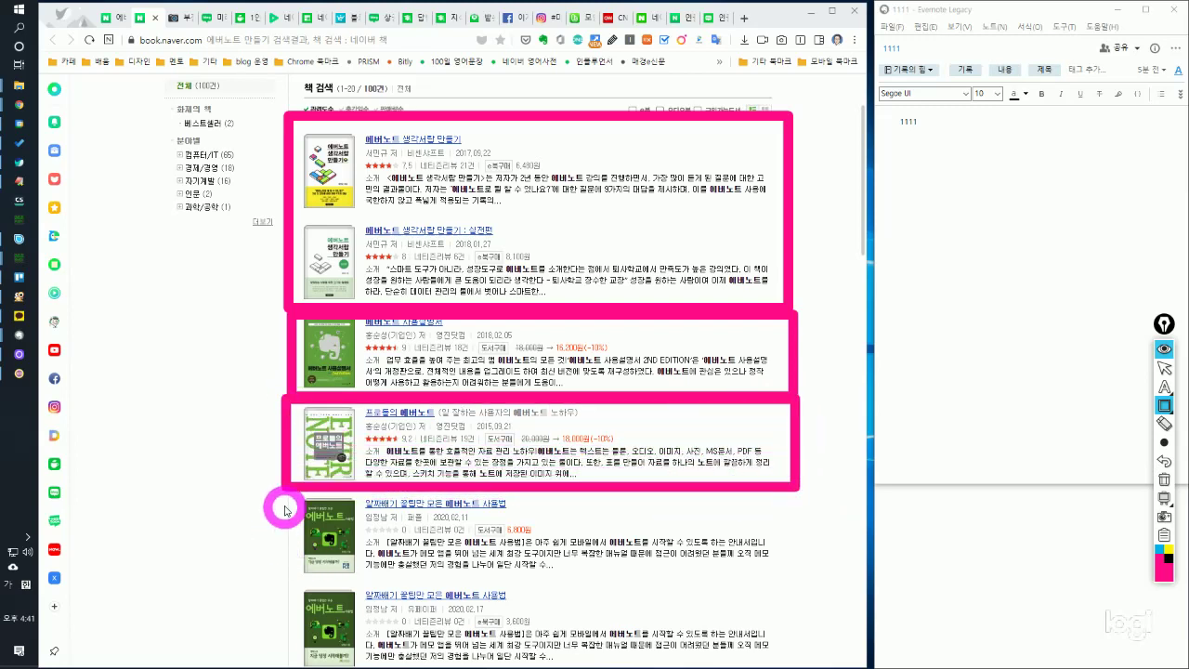
mouse_move(282, 493)
left_mouse_down()
mouse_move(706, 580)
mouse_move(805, 565)
mouse_move(811, 580)
left_mouse_up()
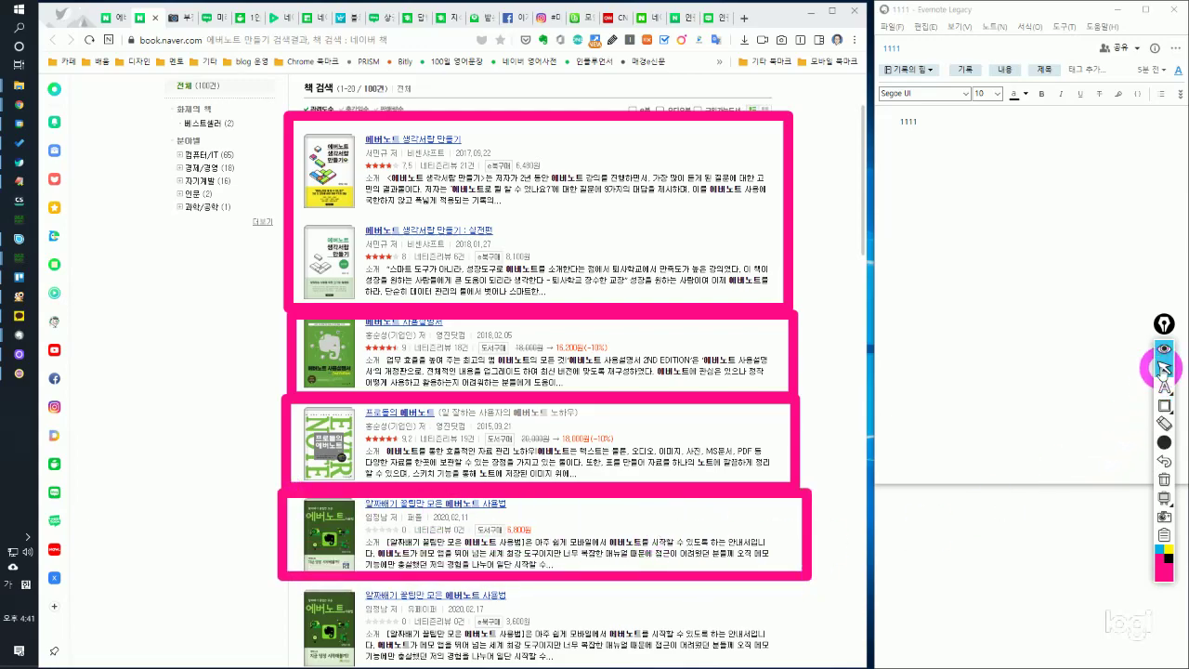
Leave drawing mode and look through the rest of the Evernote book results, returning to the start of the list.
left_click(1164, 368)
scroll(722, 550, "down", 5)
scroll(726, 552, "up", 2)
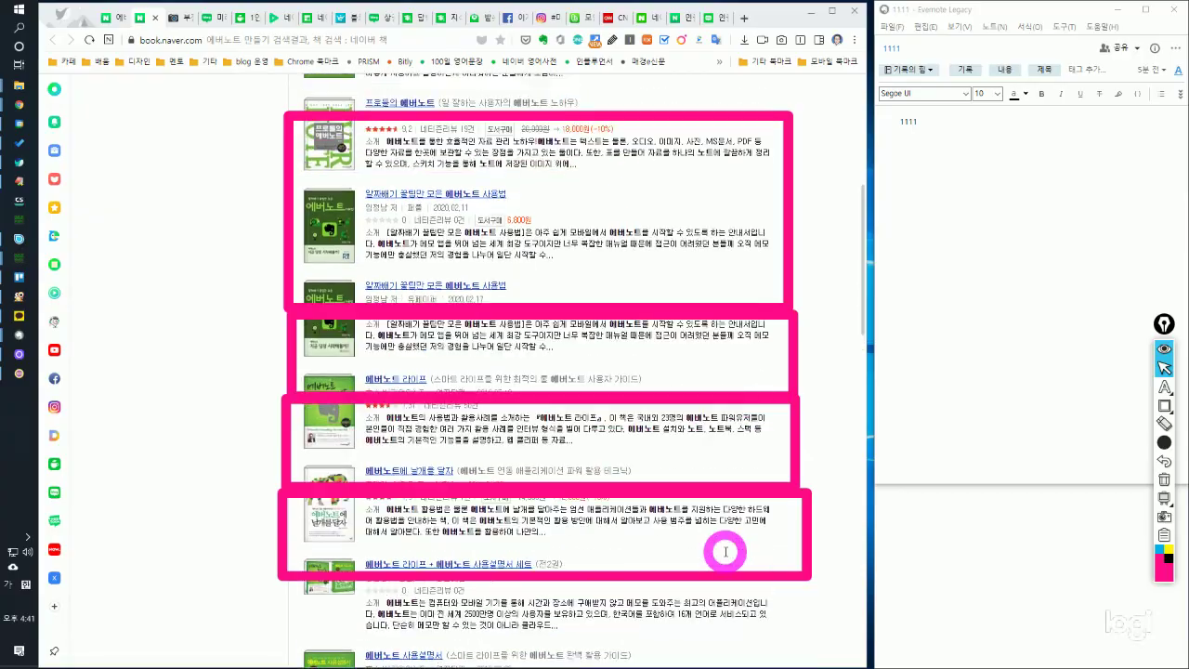
scroll(726, 551, "down", 3)
scroll(726, 552, "down", 6)
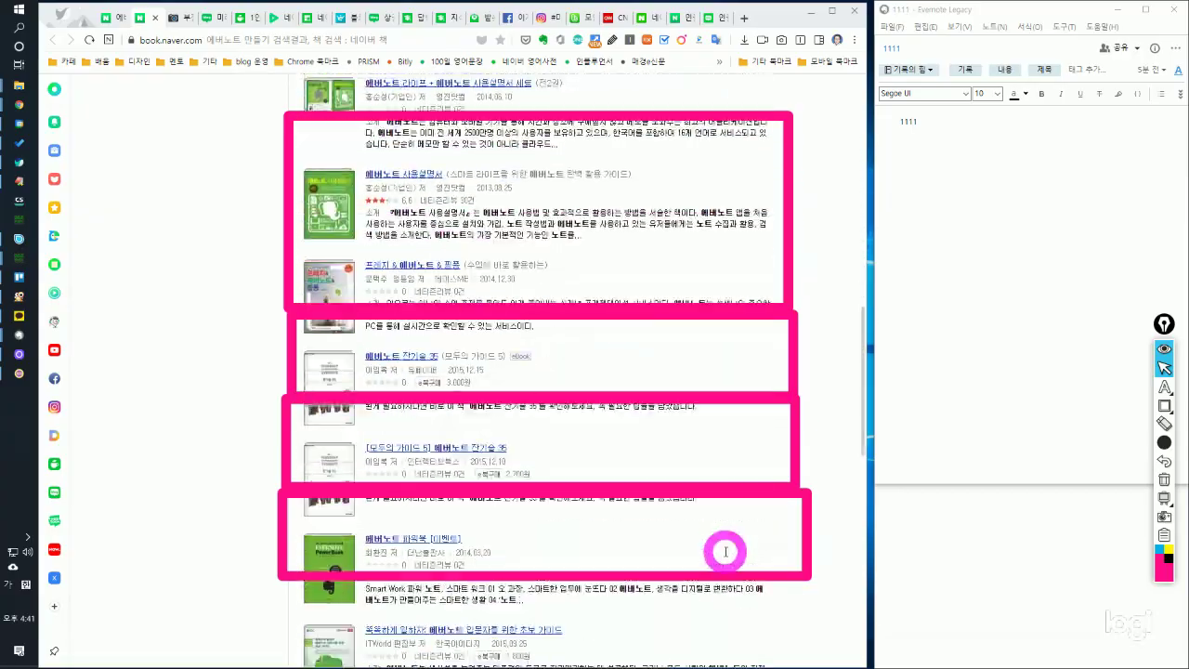
scroll(726, 552, "up", 15)
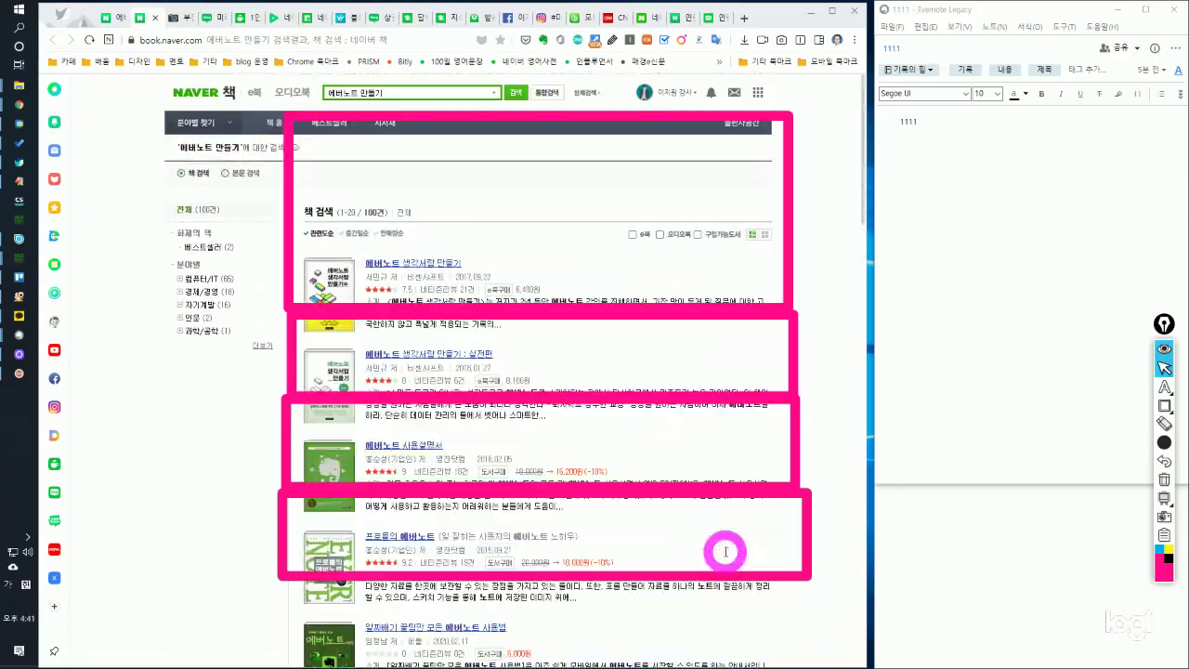
Erase all the rectangles and frame the first two books with a single thin rectangle.
left_click(1163, 424)
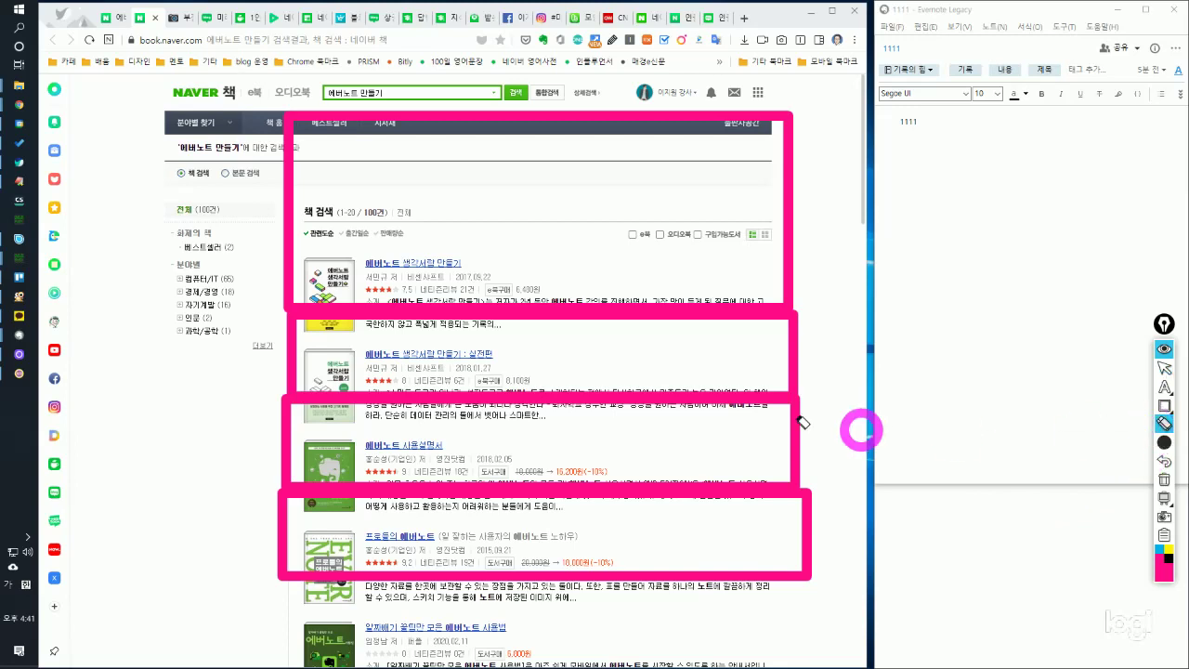
mouse_move(808, 402)
left_mouse_down()
mouse_move(717, 456)
mouse_move(708, 557)
mouse_move(781, 233)
left_mouse_up()
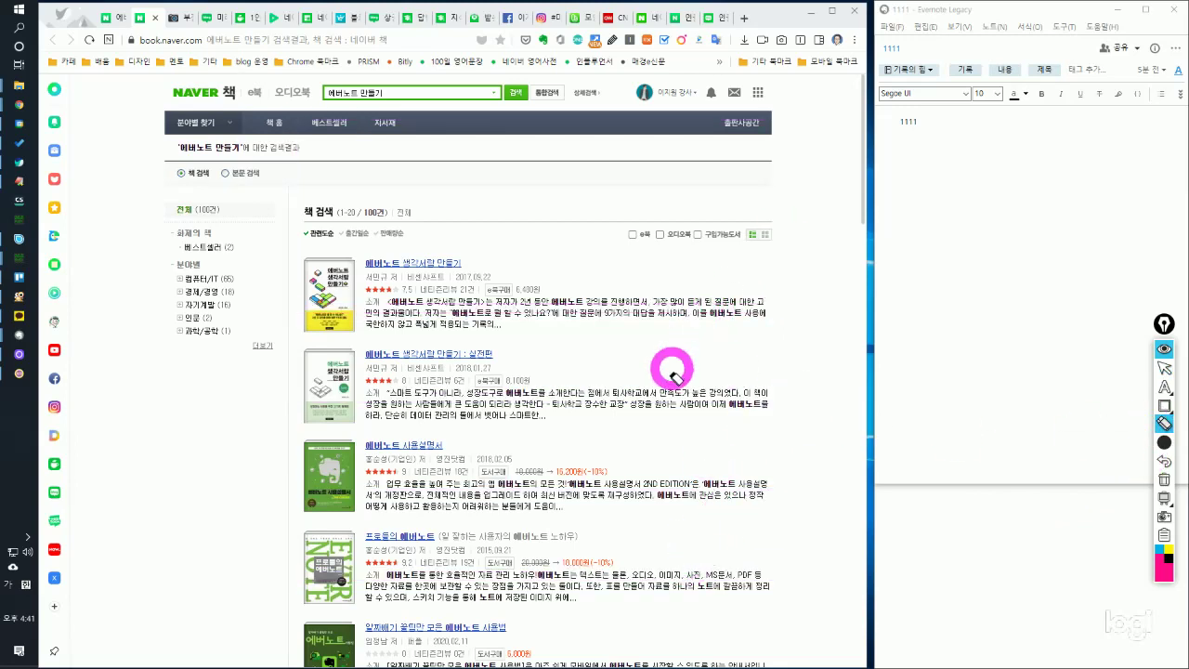
left_click(1162, 404)
mouse_move(284, 245)
left_mouse_down()
mouse_move(625, 430)
mouse_move(787, 430)
left_mouse_up()
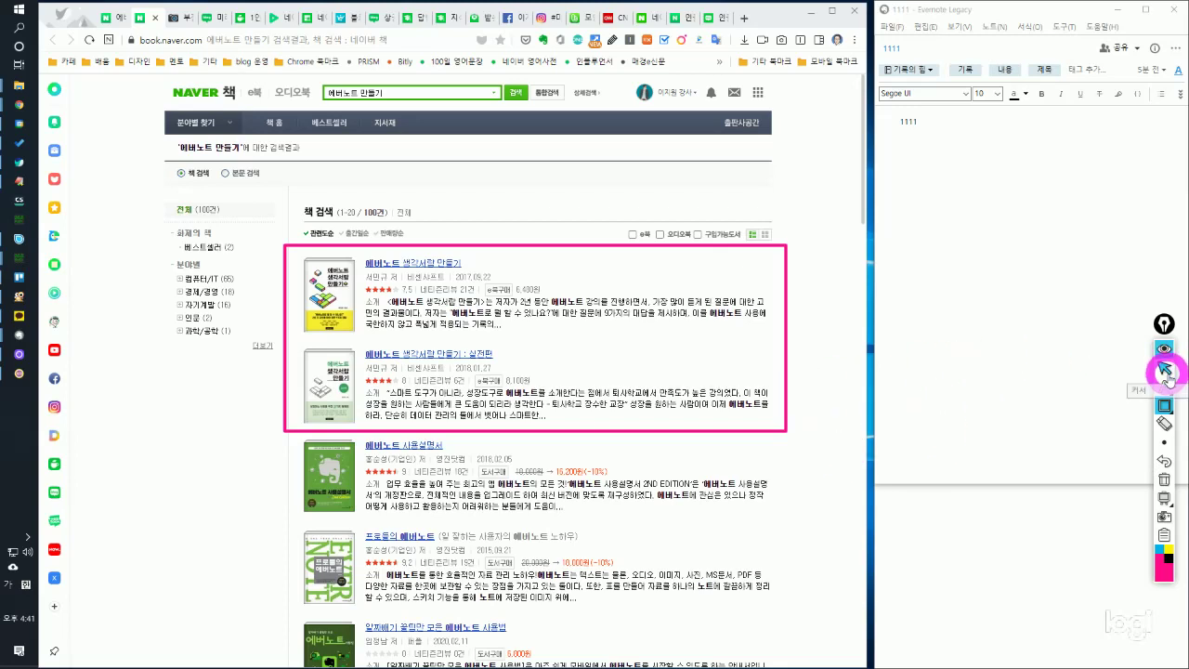
Erase the rectangle around the first two books and close the "1111" note window.
left_click(1163, 423)
left_click(788, 393)
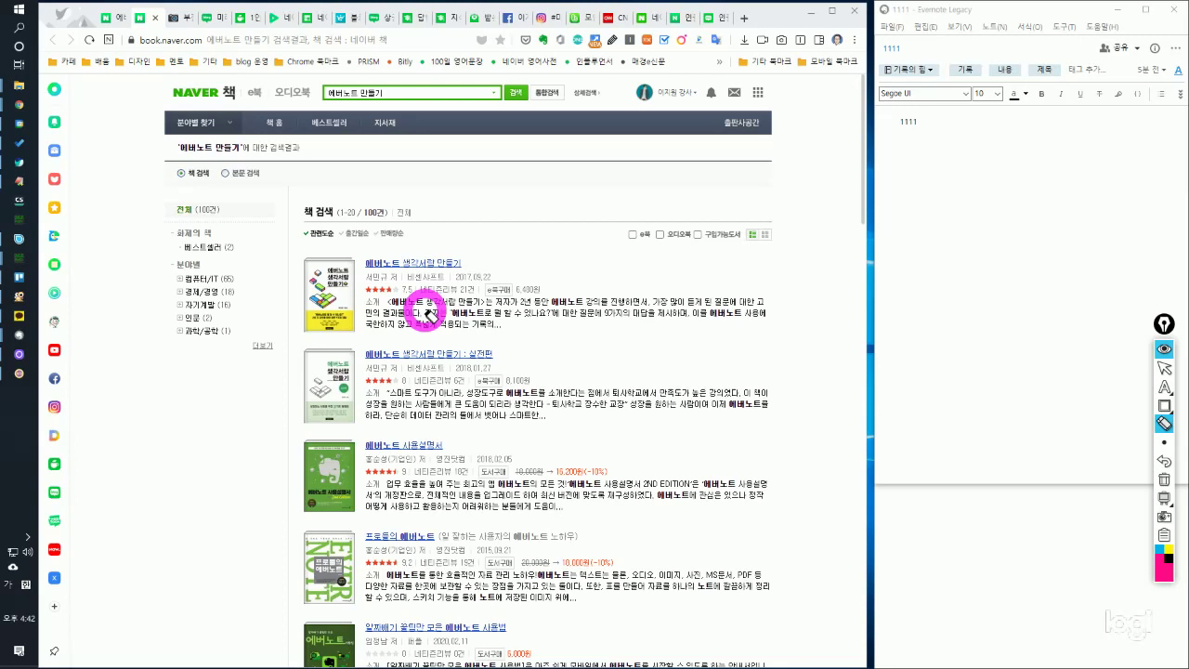
left_click(1163, 365)
left_click(1174, 9)
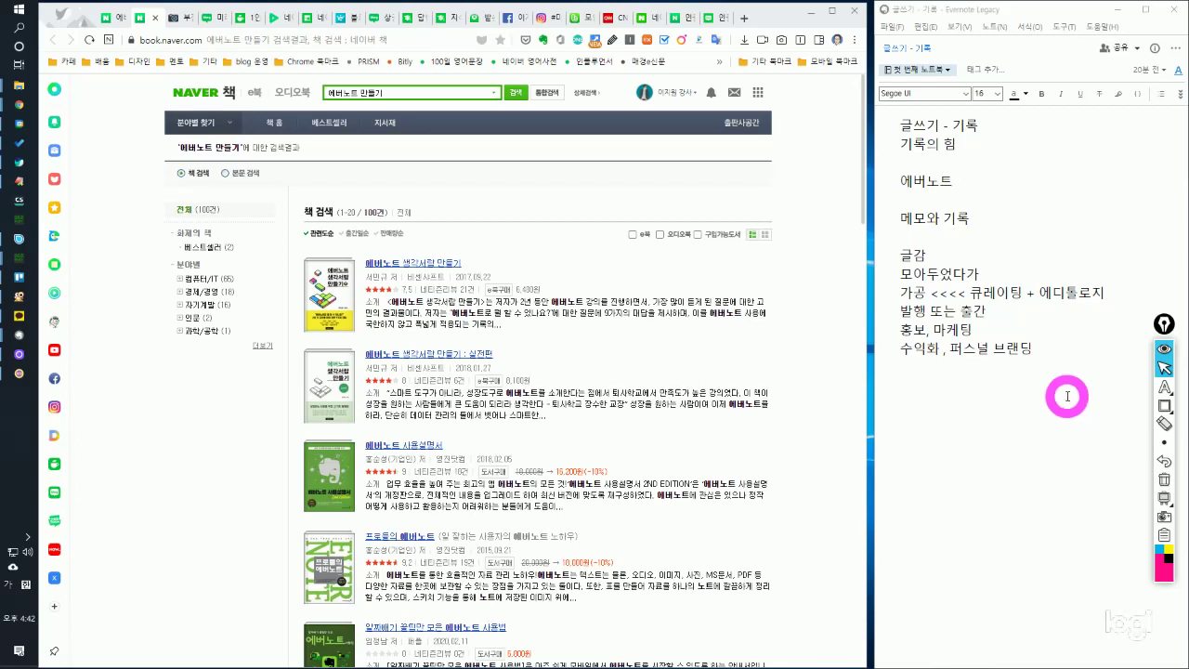
View the sign-in window of the browser's Evernote extension and close it without signing in.
left_click(543, 44)
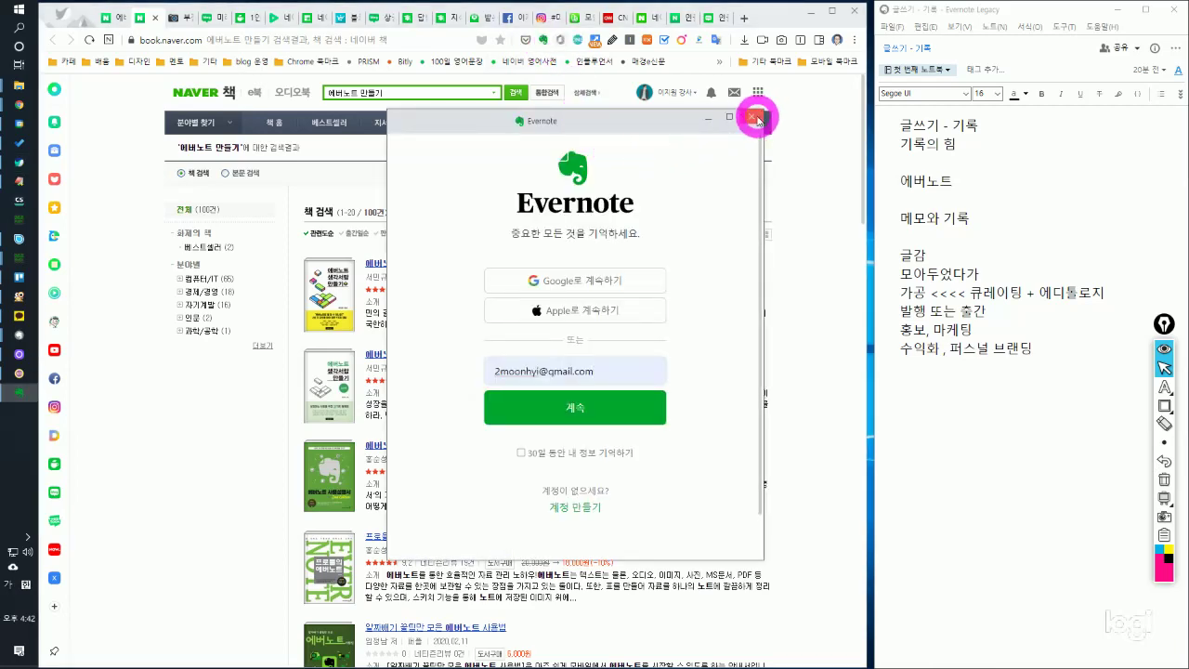
left_click(763, 119)
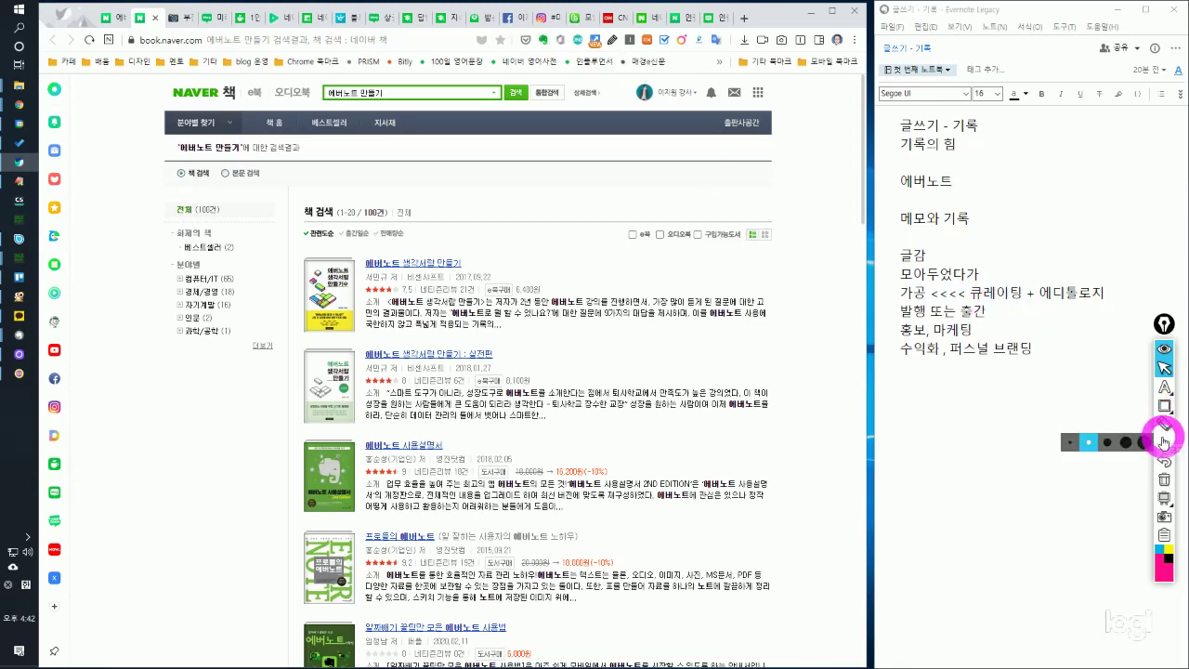
Write the text annotation "웹클리퍼" above the book list and set the annotation size to medium.
left_click(1164, 388)
left_click(466, 199)
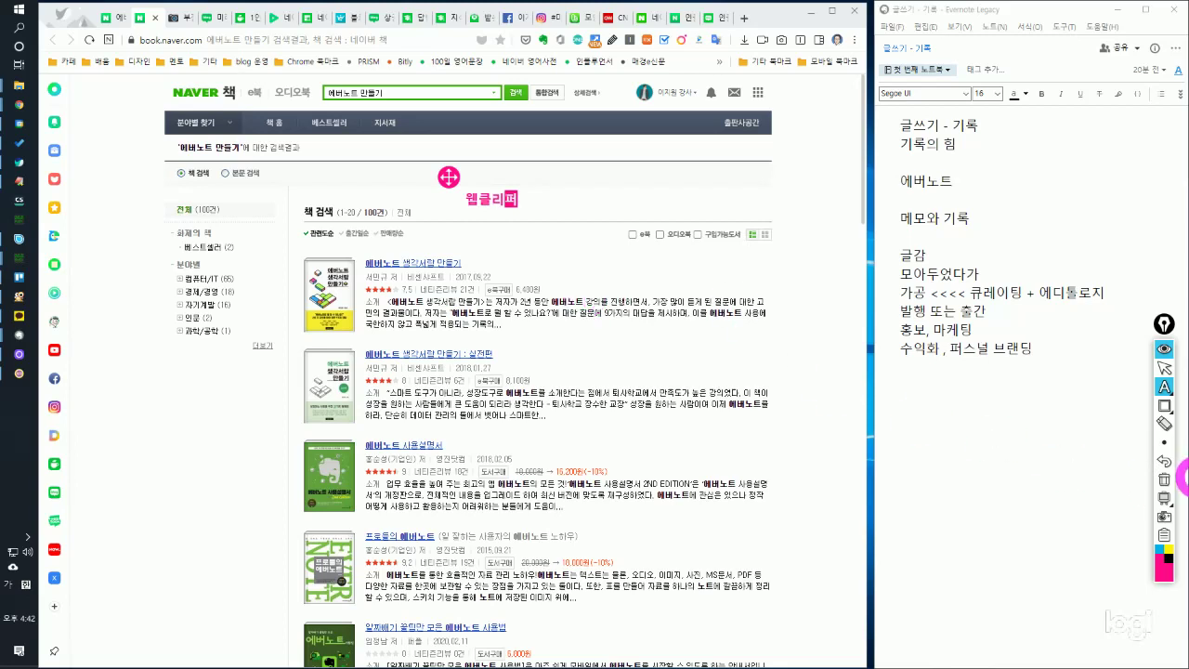
left_click(1164, 442)
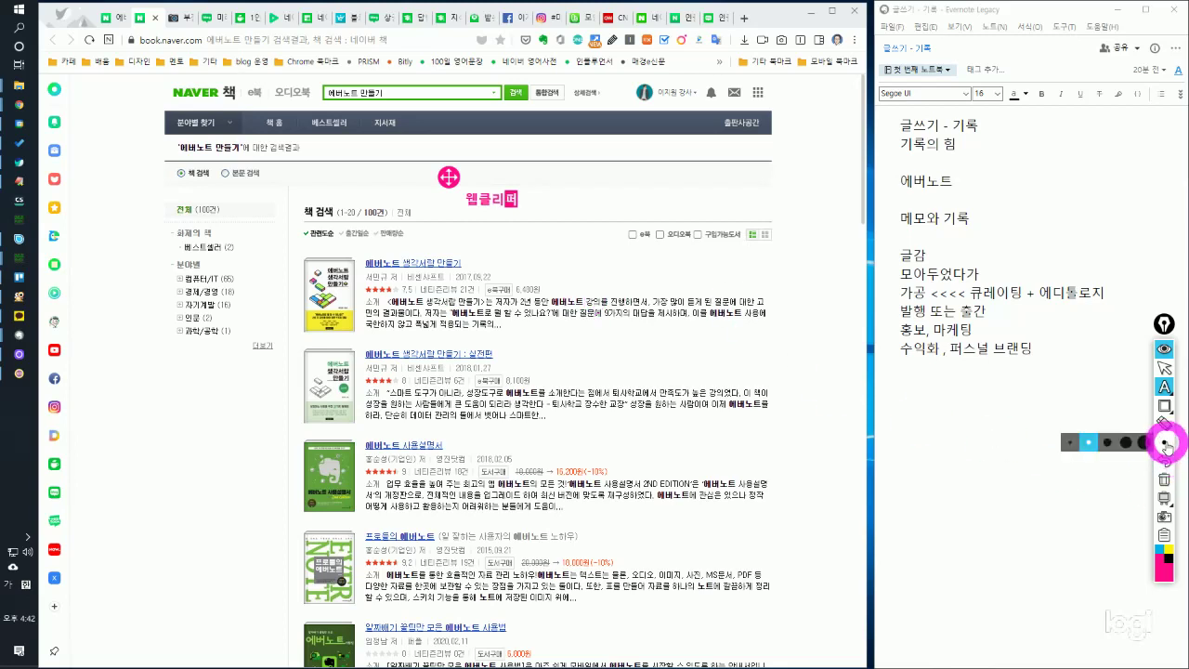
left_click(1107, 446)
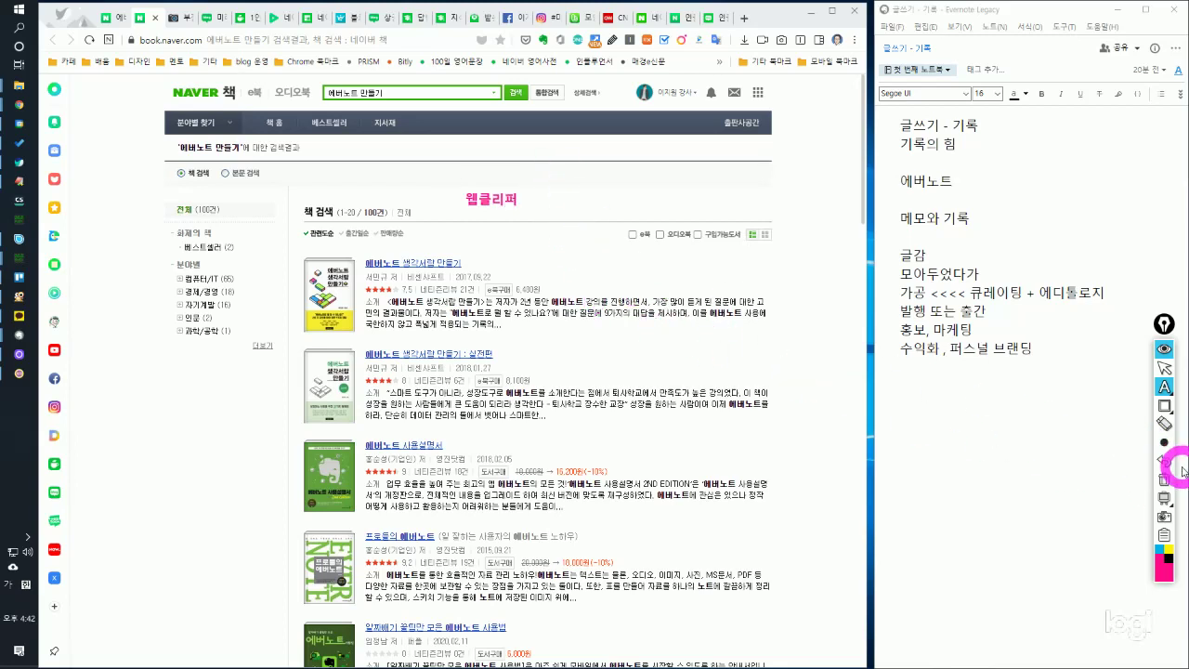
Erase the "웹클리퍼" annotation and write "web cliper" in its place above the book list.
left_click(1164, 423)
left_click(474, 195)
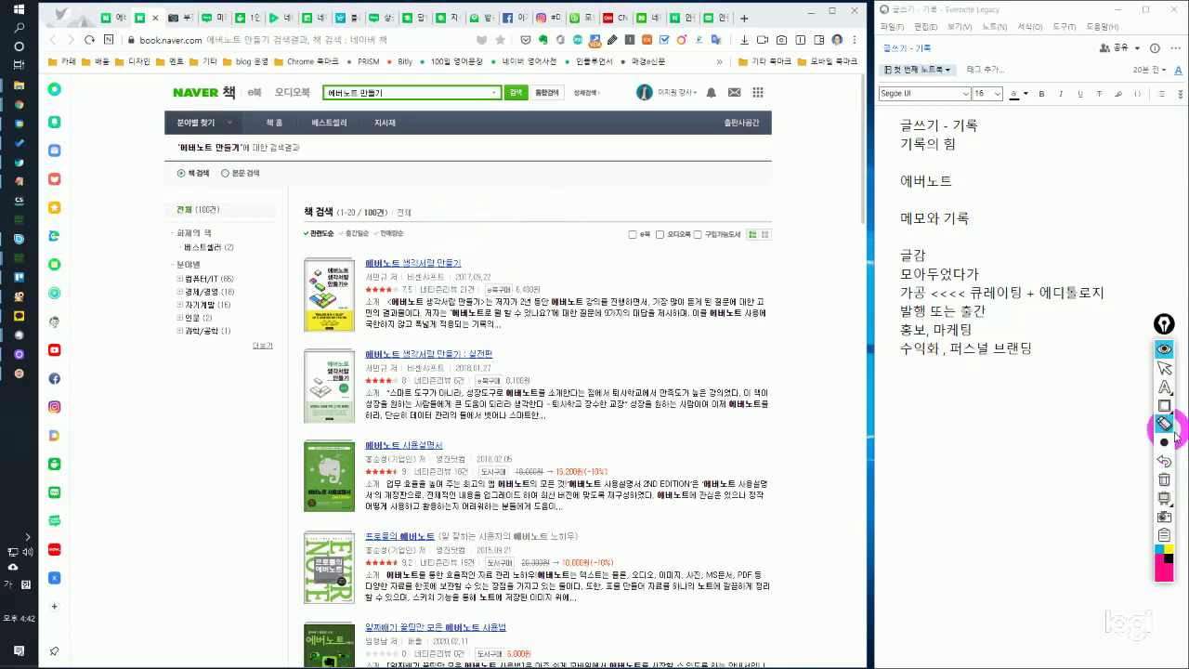
left_click(1164, 388)
left_click(473, 195)
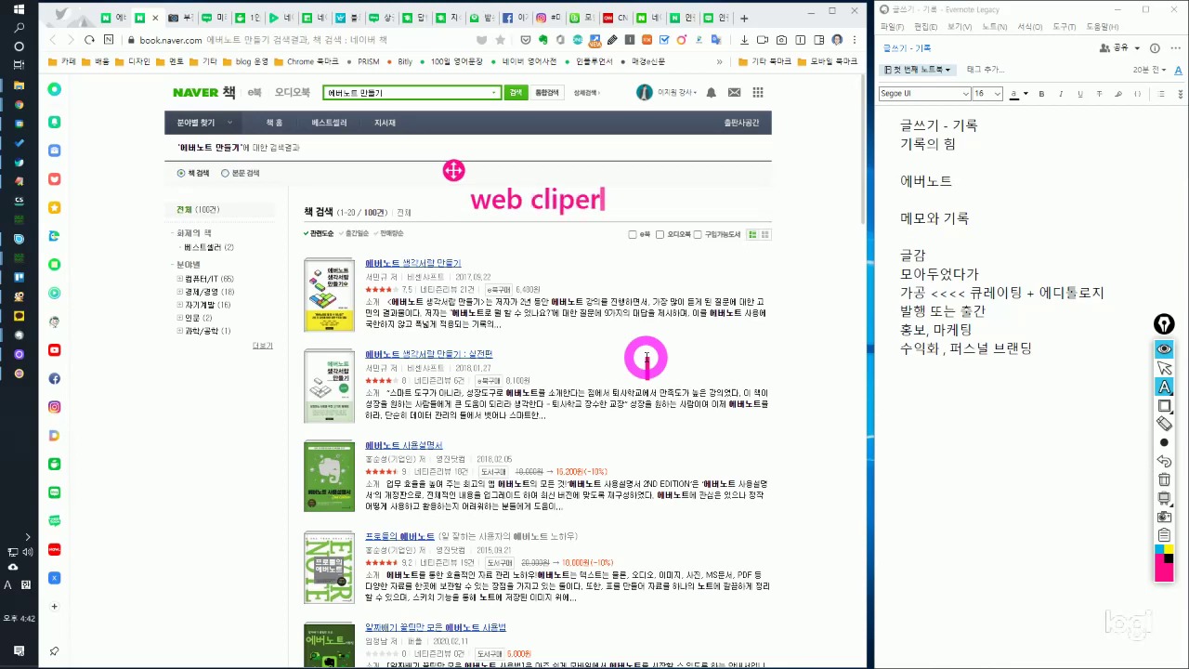
left_click(1164, 368)
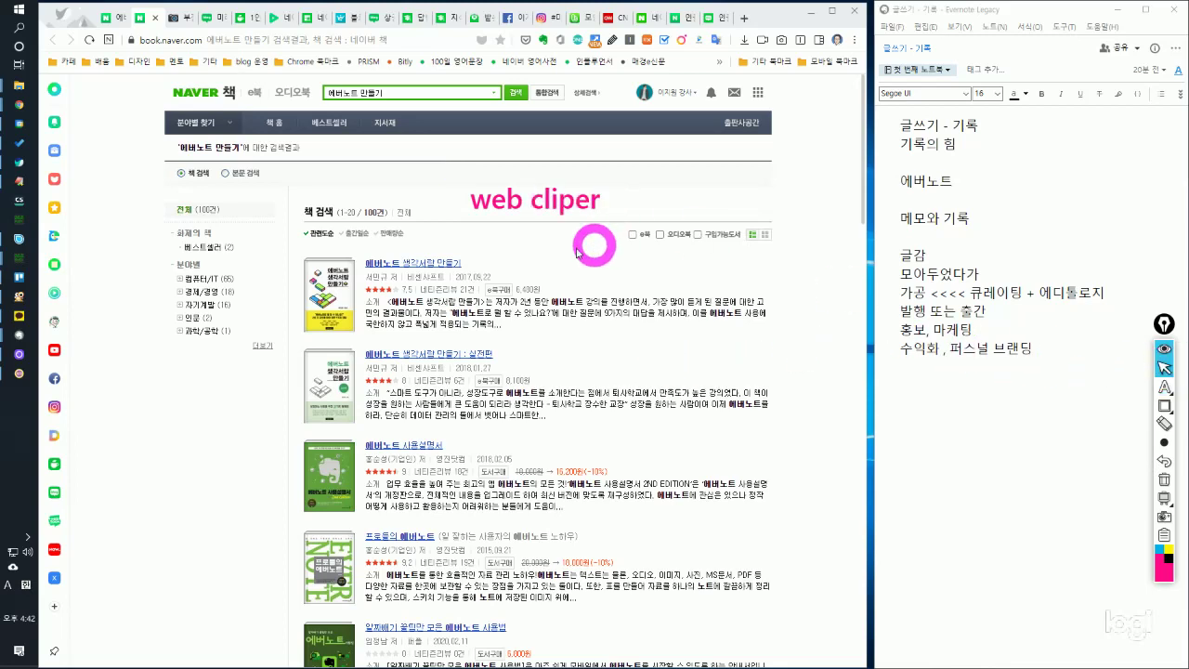
Frame the "web cliper" annotation with a rectangle.
left_click(1165, 405)
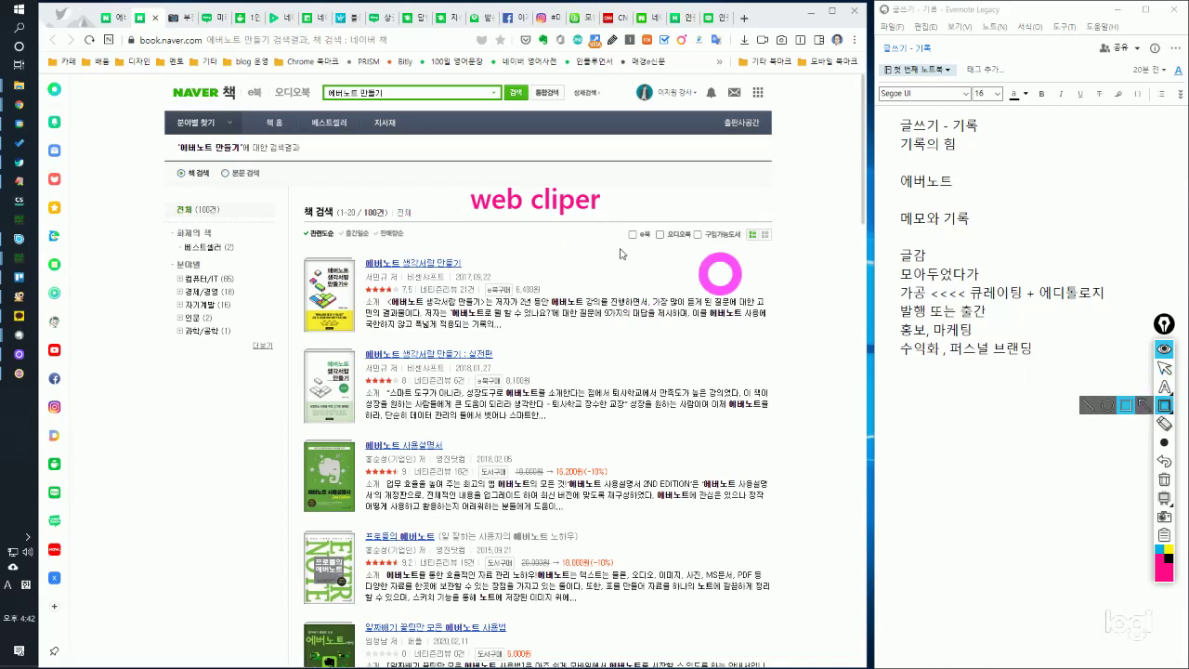
left_click_drag(419, 154, 650, 243)
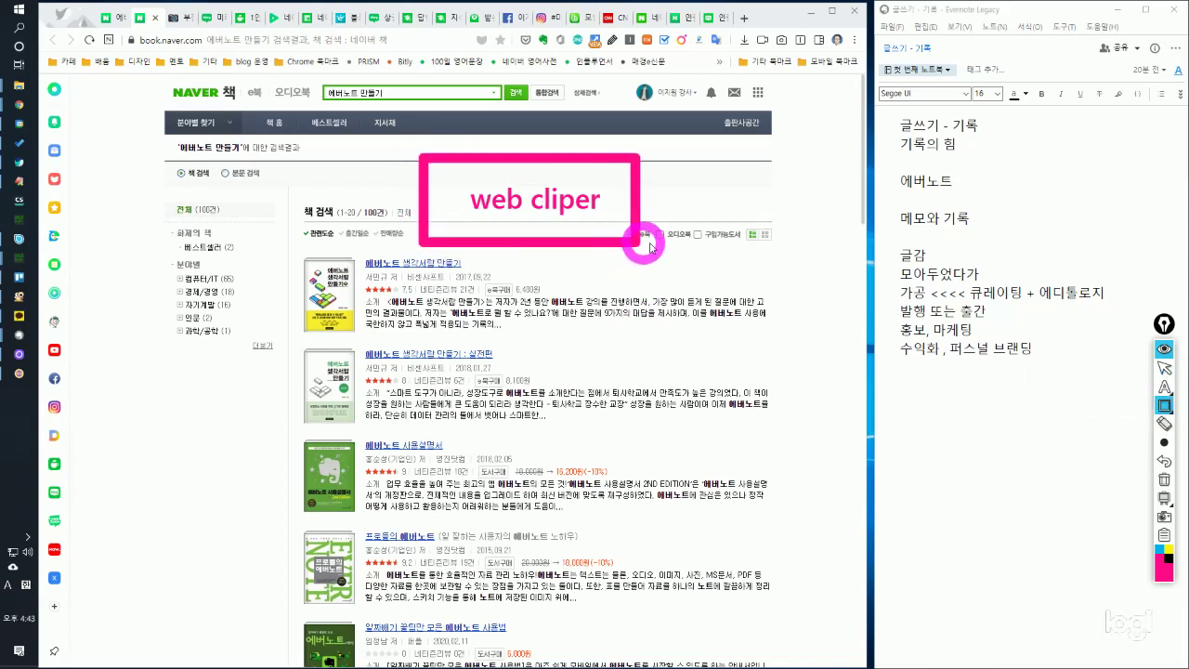
left_click(1164, 369)
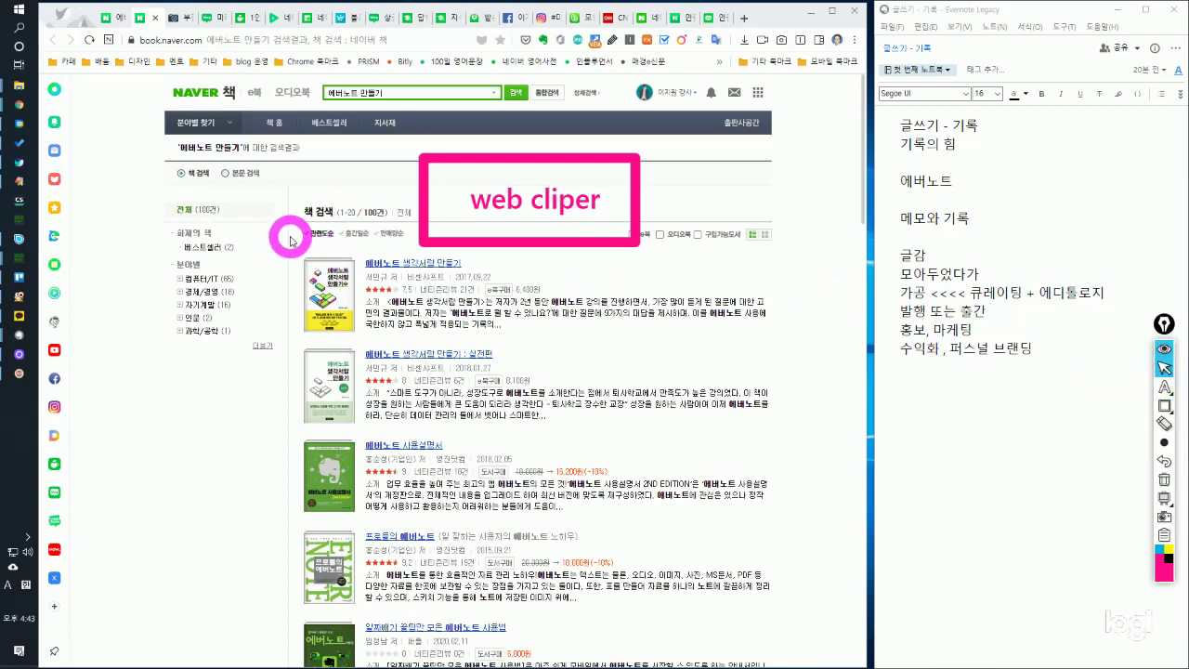
Select the book search results down to the fourth title and switch focus to the open Evernote note.
left_click_drag(277, 243, 770, 518)
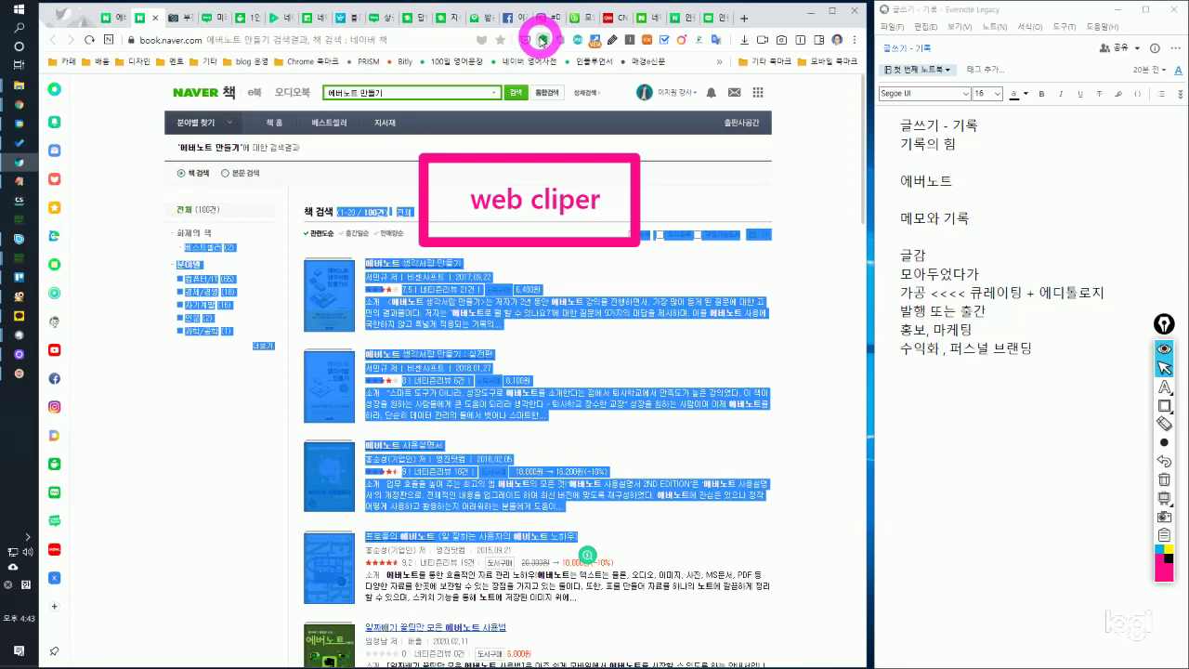
left_click(1078, 199)
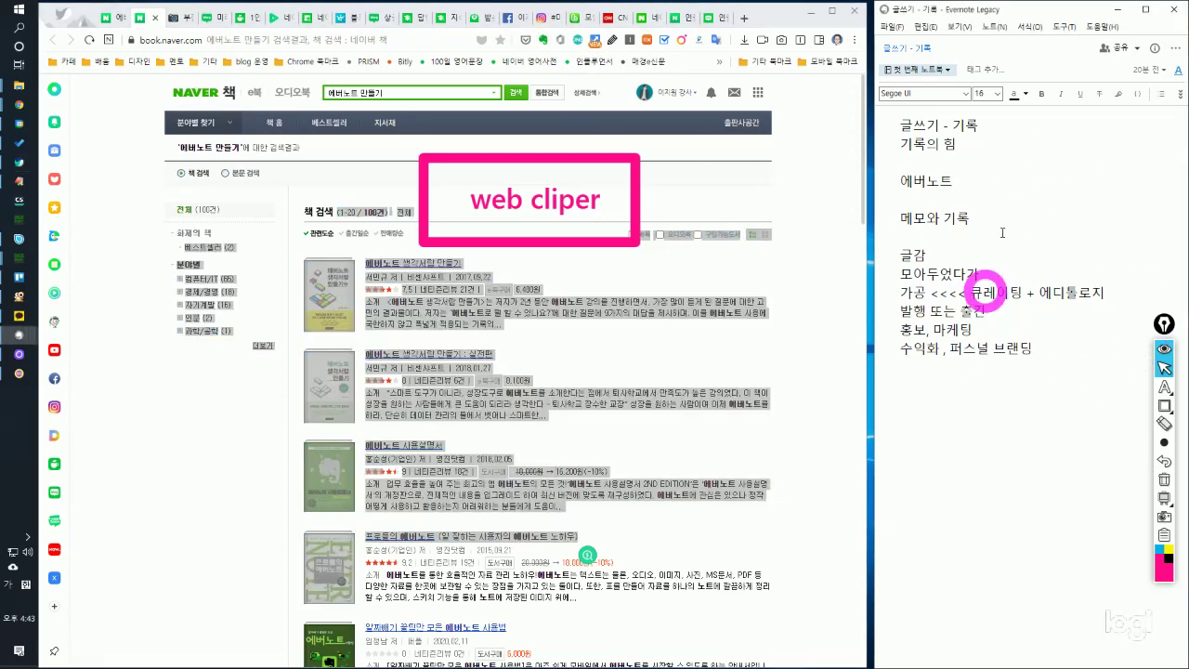
left_click(1132, 295)
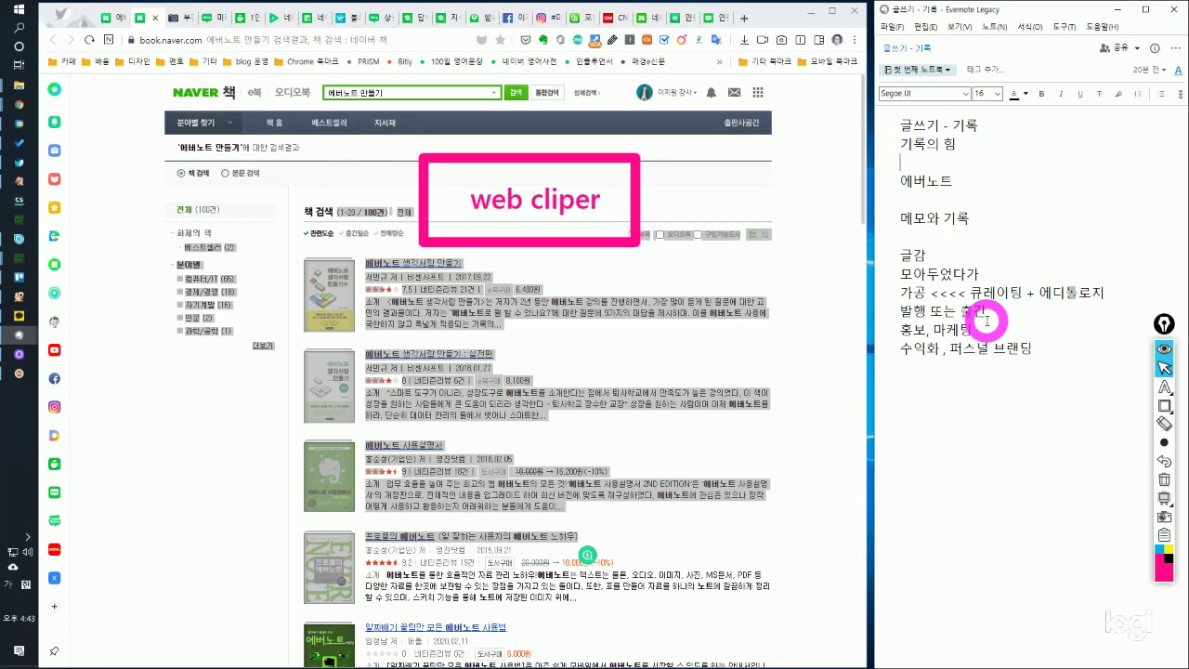
Write the text annotation "음성 녹음" and place it beside the framed "web cliper" text.
left_click(1164, 387)
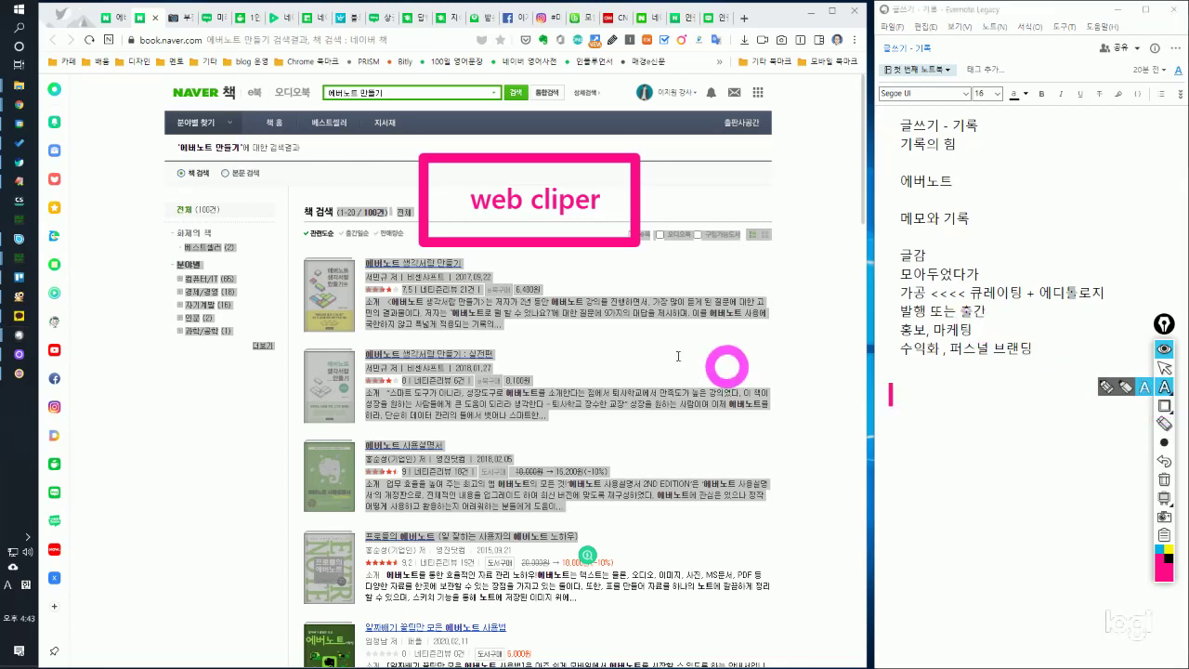
left_click(557, 314)
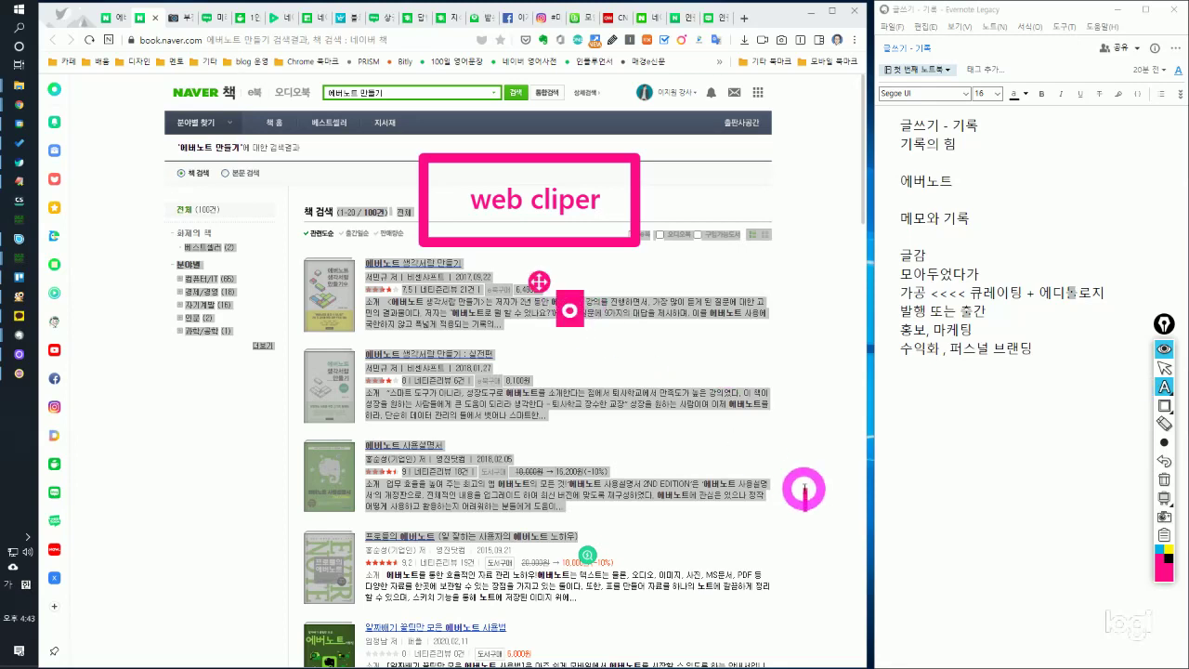
type("음ㅅ")
type("녹음")
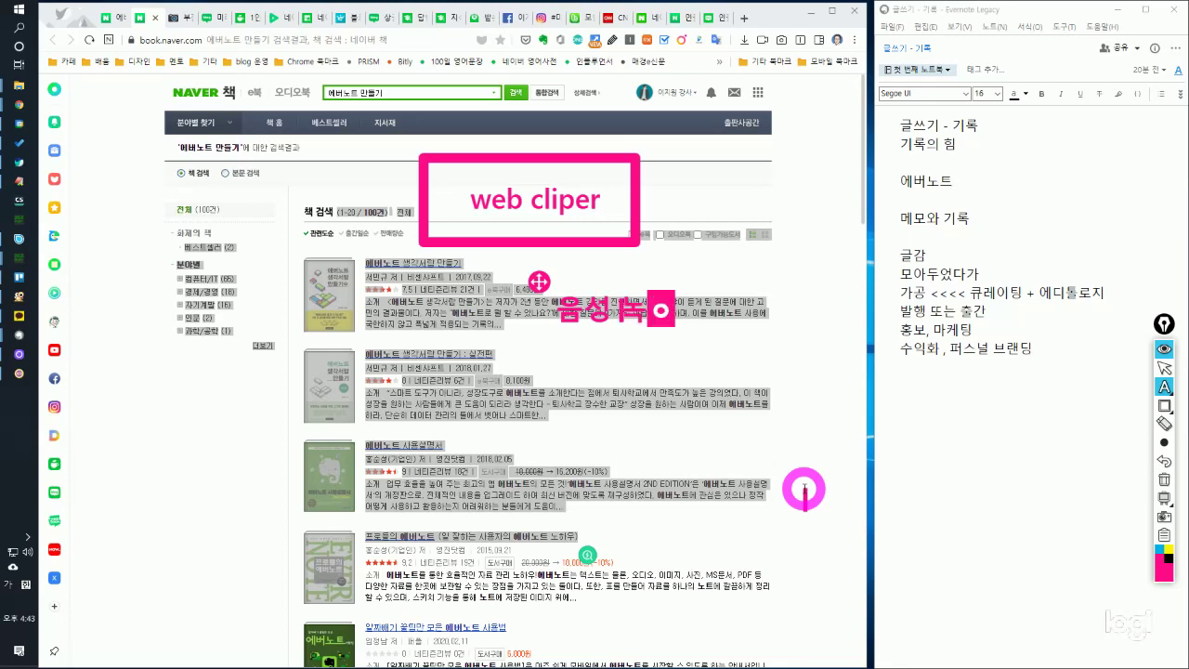
mouse_move(538, 279)
left_mouse_down()
mouse_move(770, 181)
mouse_move(685, 159)
left_mouse_up()
Write the text annotation "펜글씨" below "음성 녹음".
left_click(695, 274)
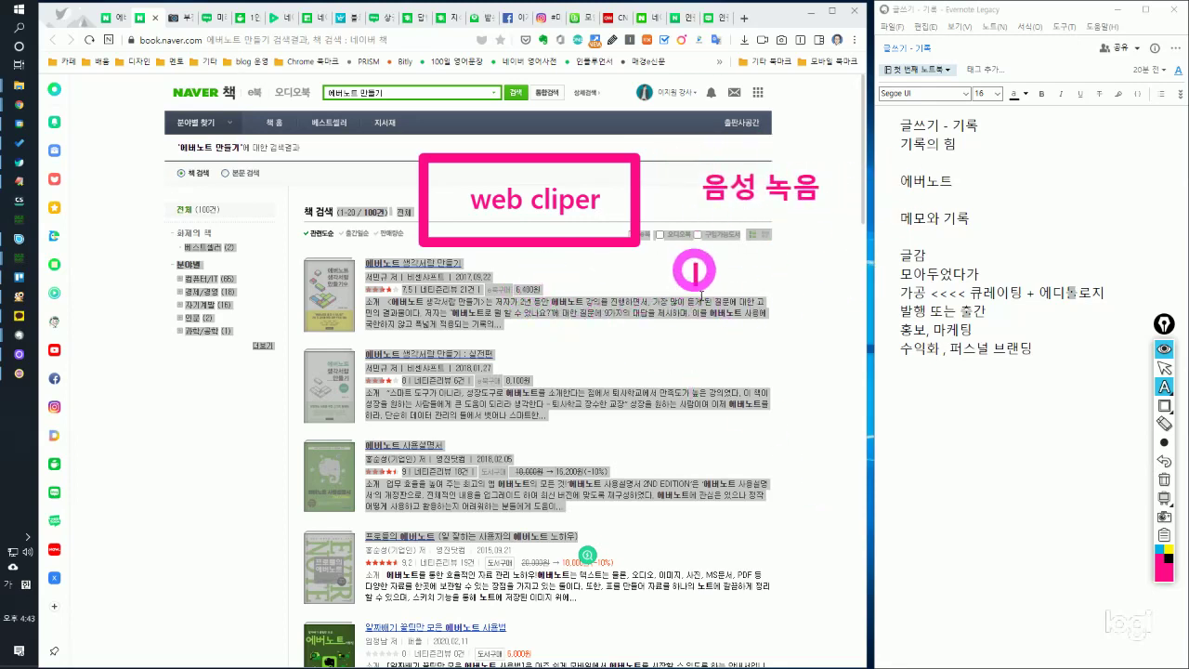
type("펜")
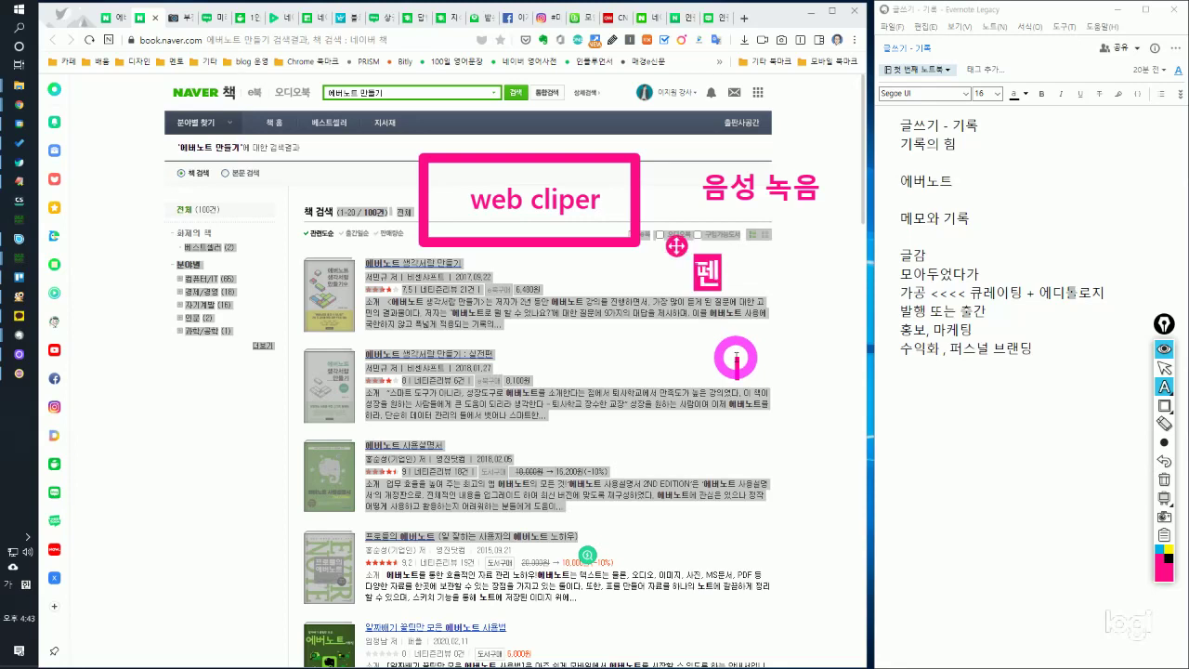
type("ㄱ,ㄹ")
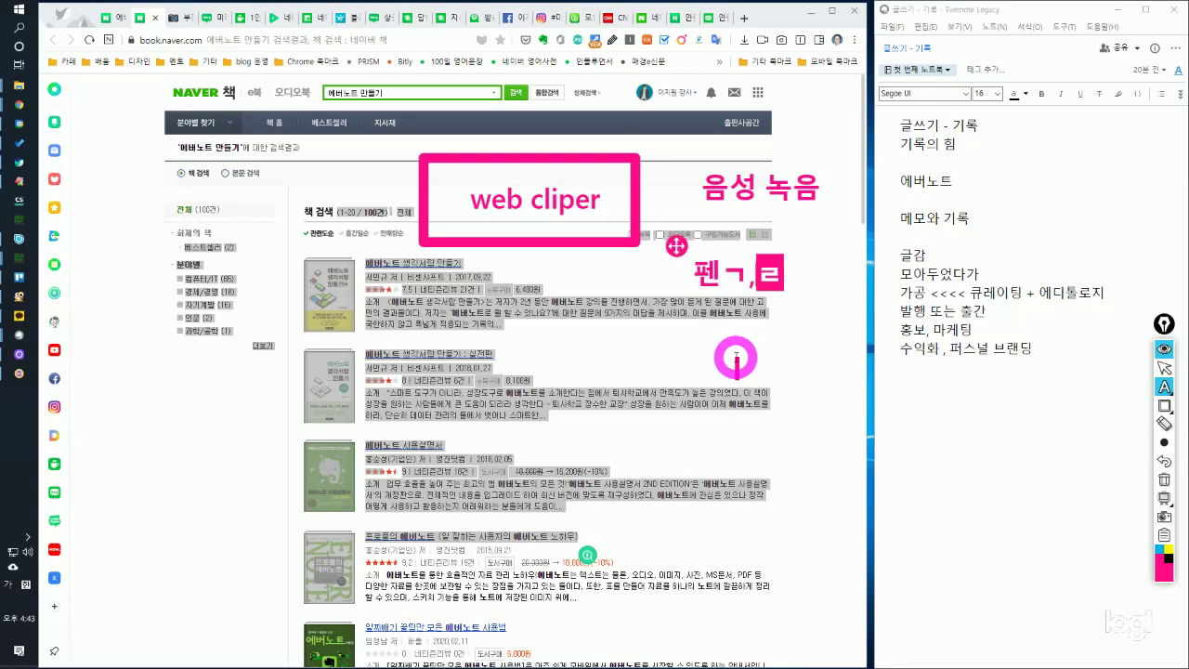
key("BackSpace")
key("BackSpace")
key("BackSpace")
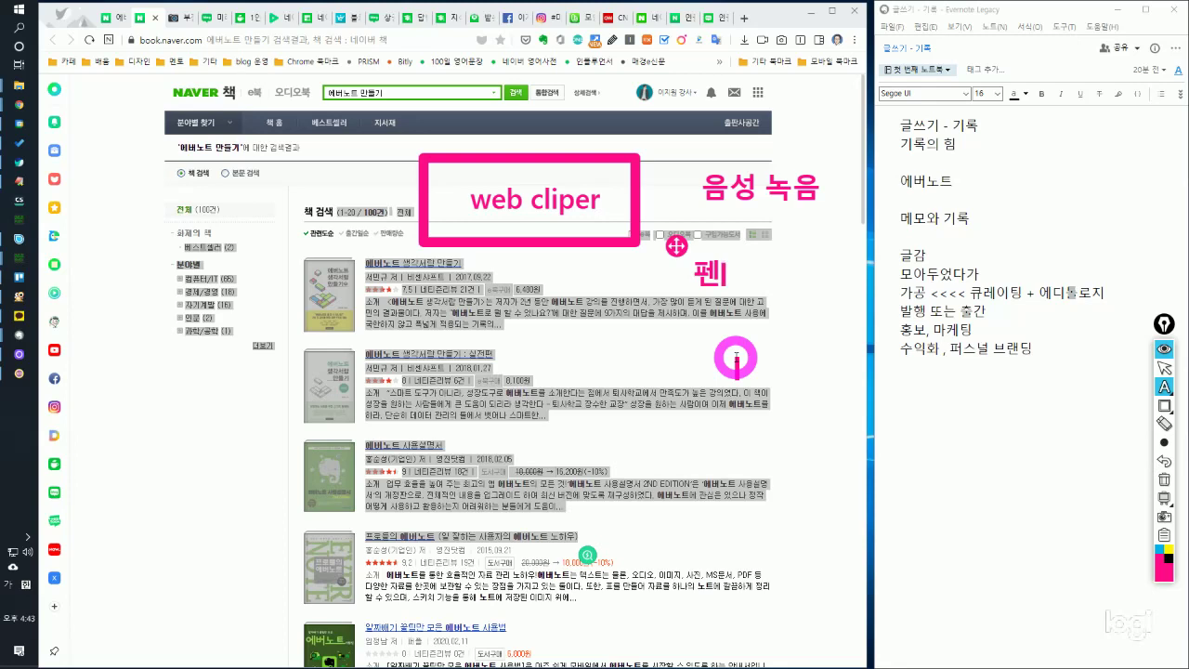
type("글씨")
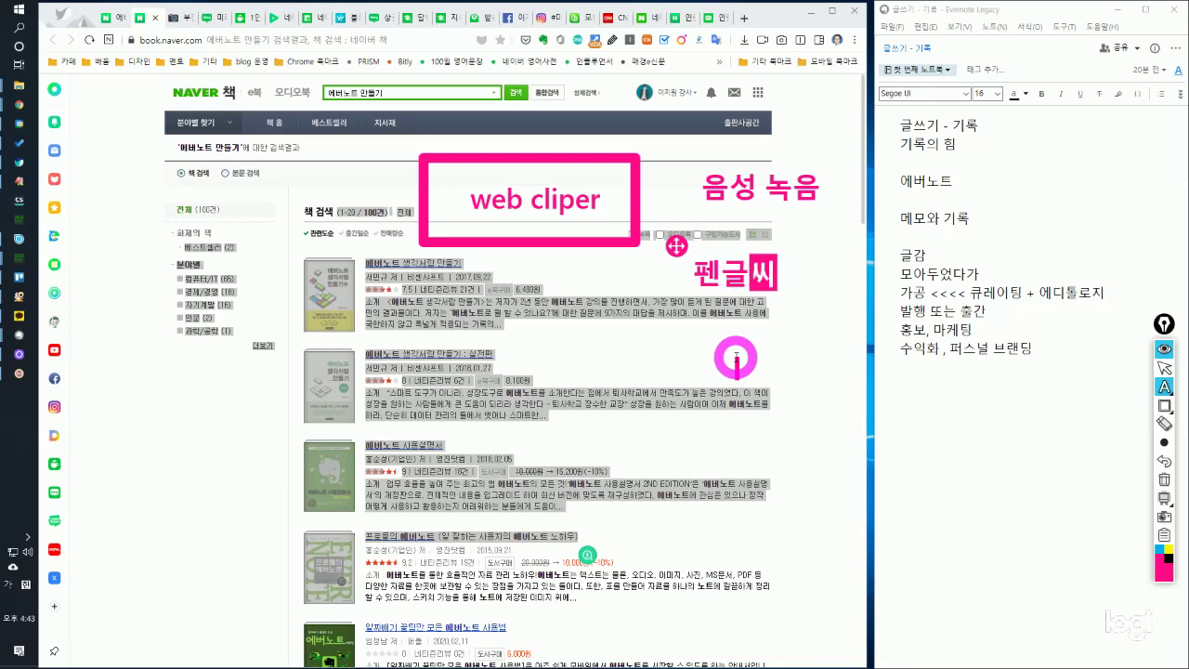
left_click(1165, 368)
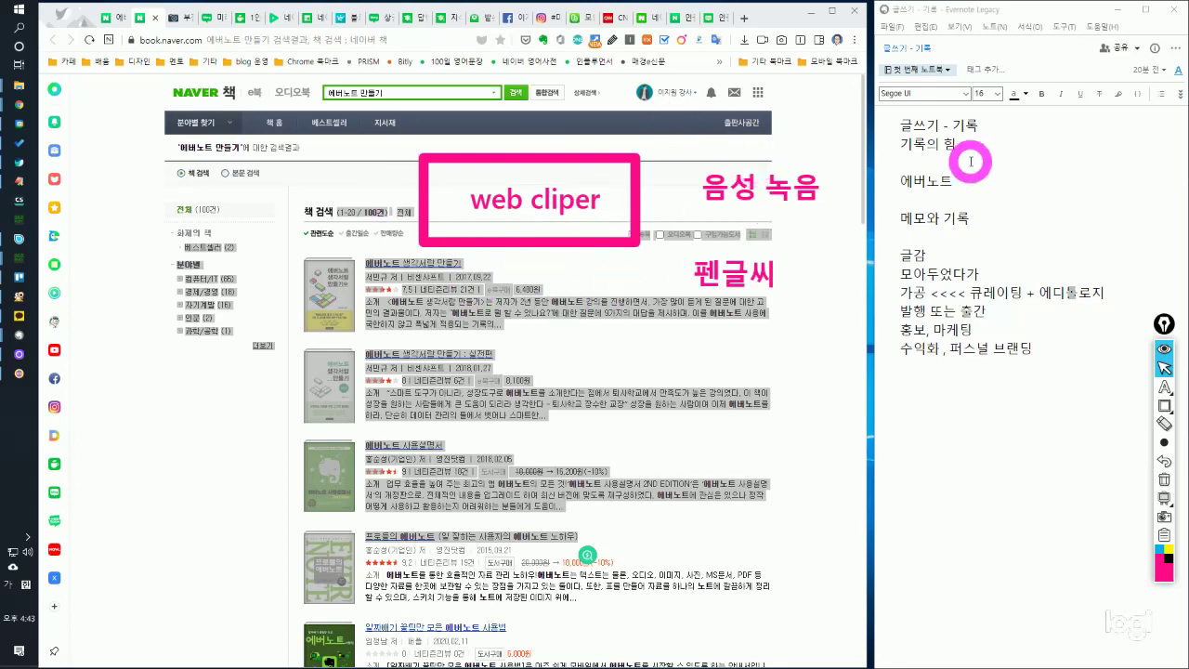
Write a two-line text annotation over the second book entry: "글감을 모으고, 저장" and "동기화가 되고".
left_click(1167, 387)
left_click(565, 353)
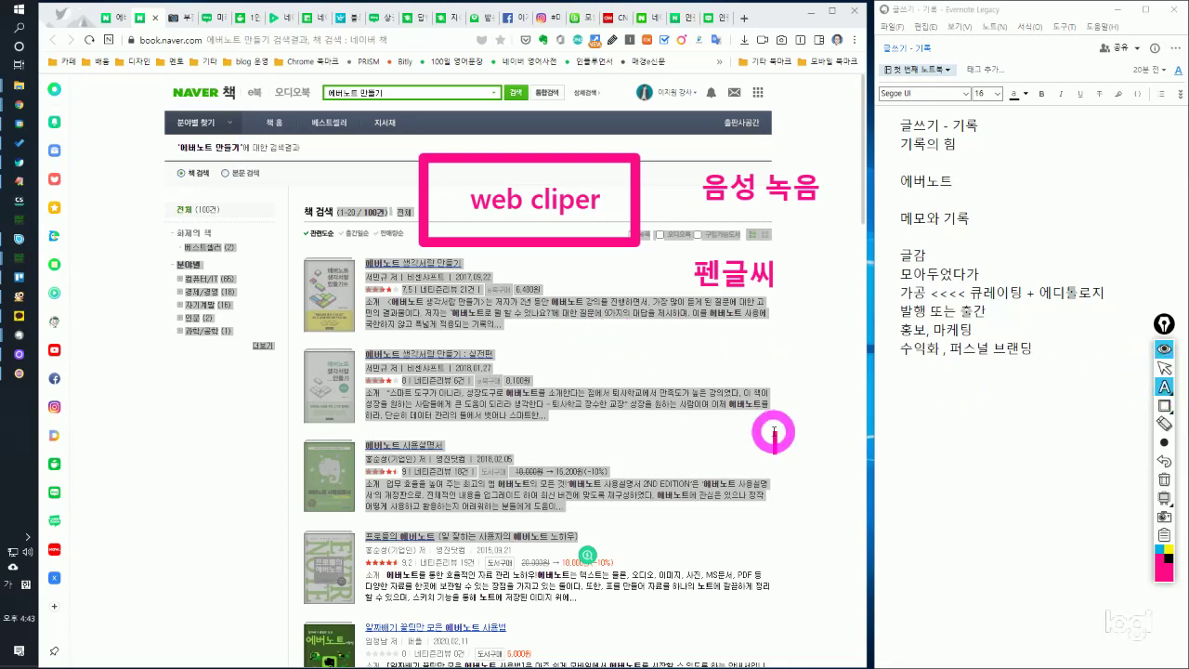
type("글감을 모으")
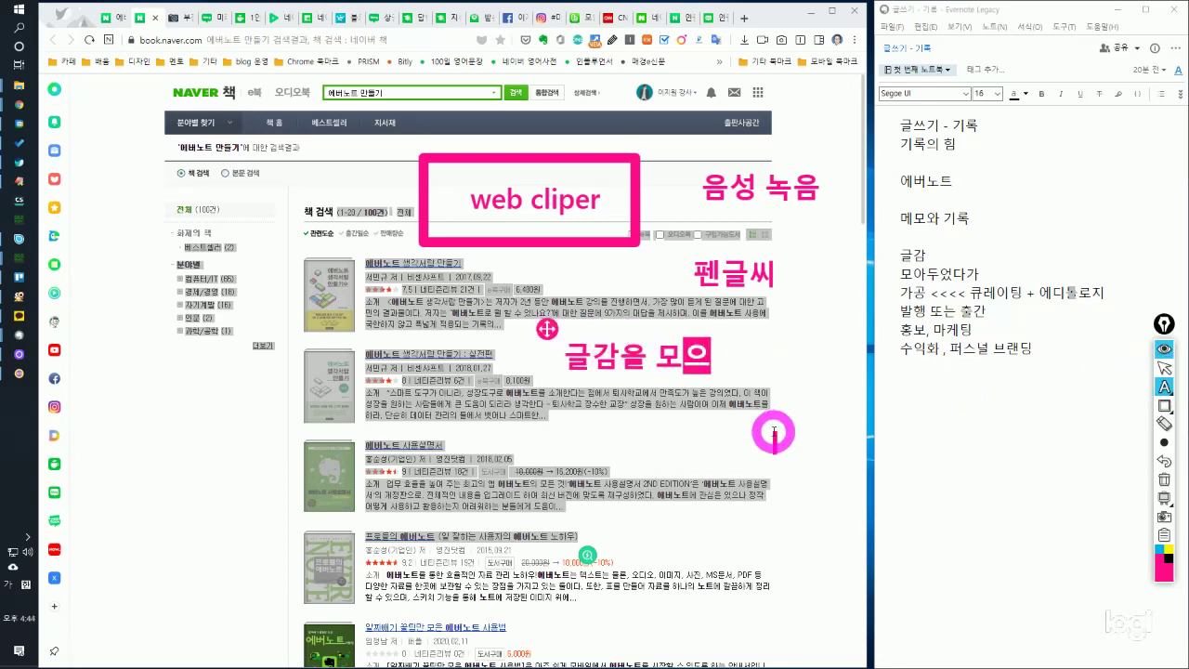
type("고,")
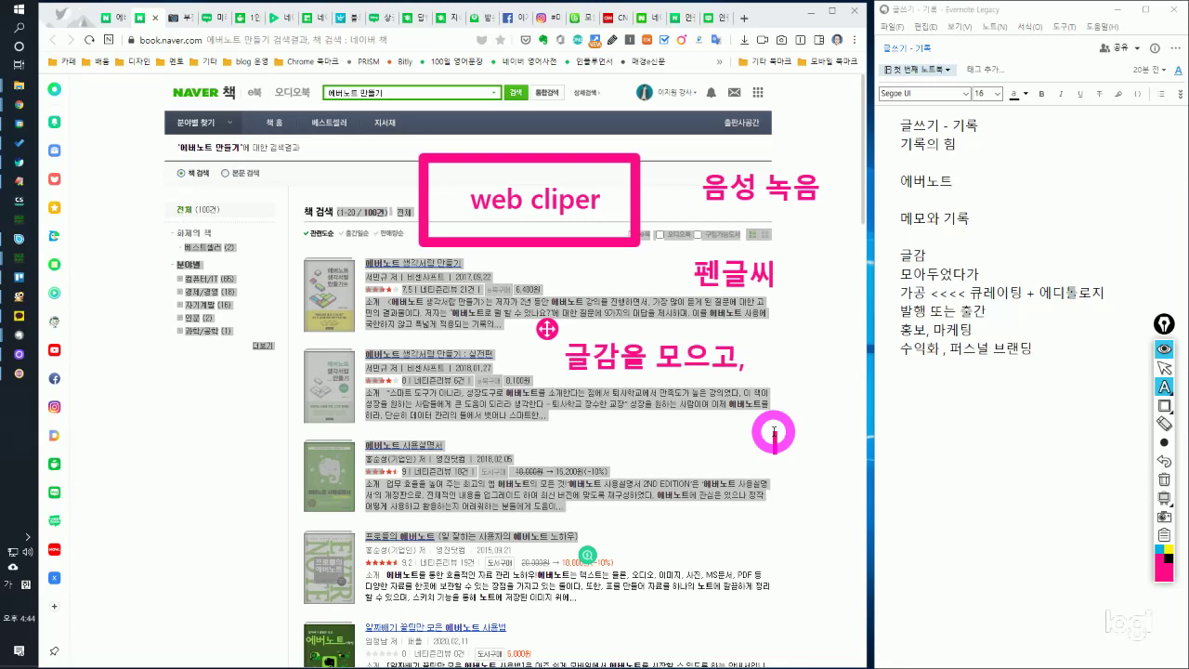
type(" 저장")
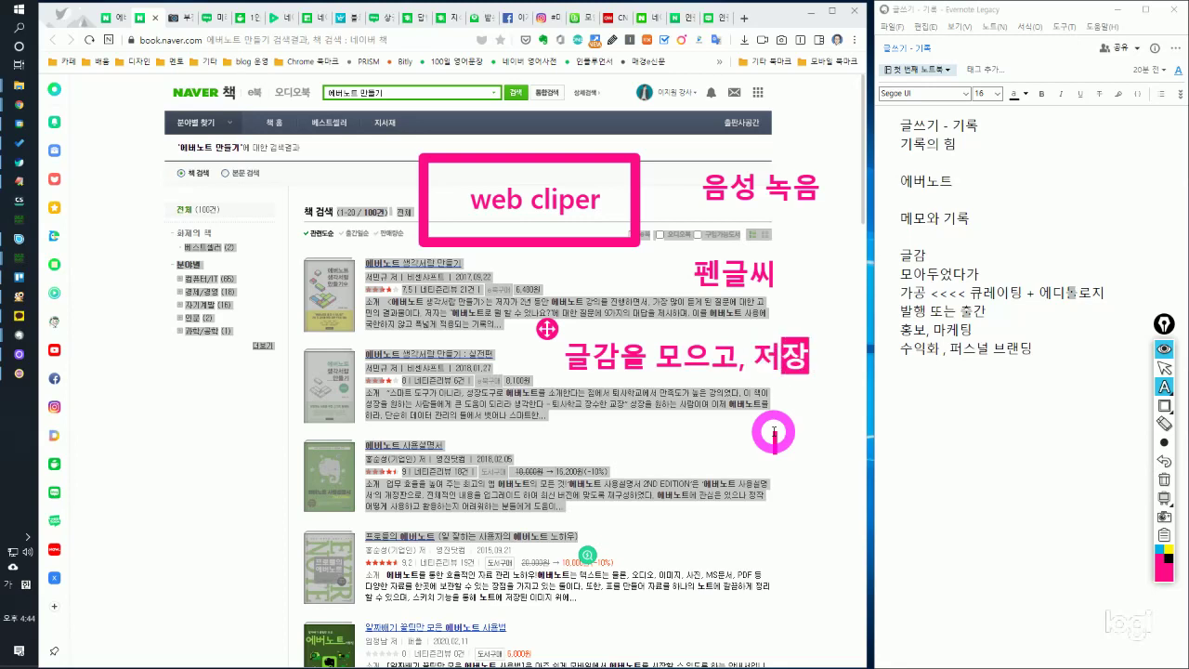
key("Return")
type("동깅")
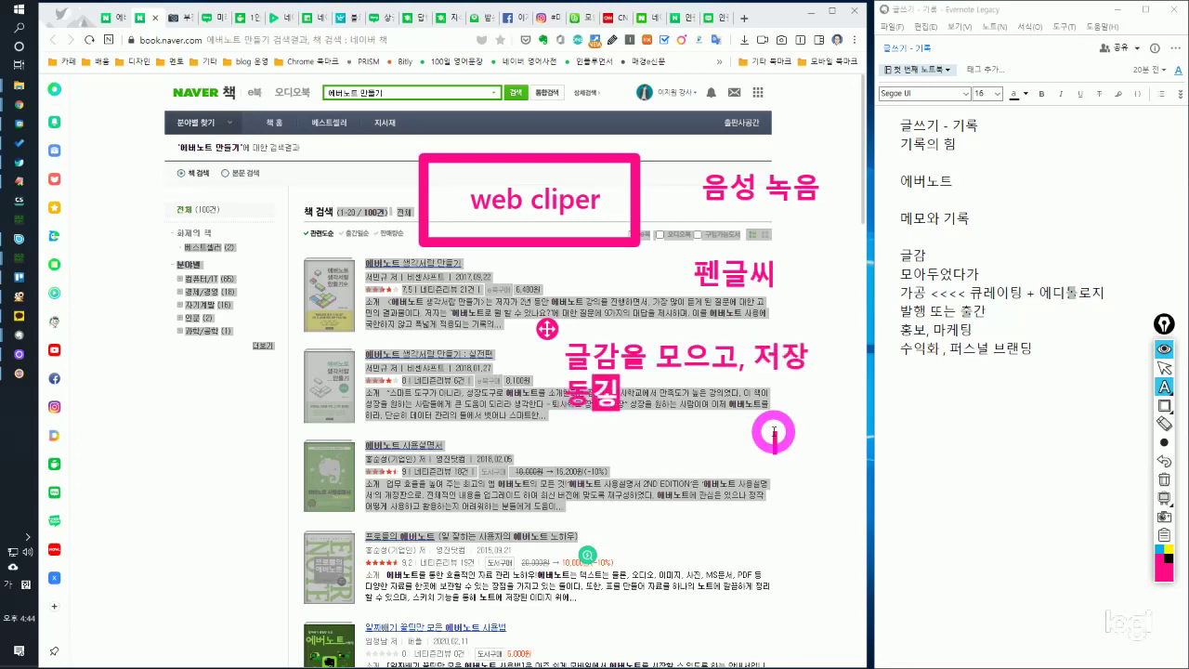
type("화가 되고")
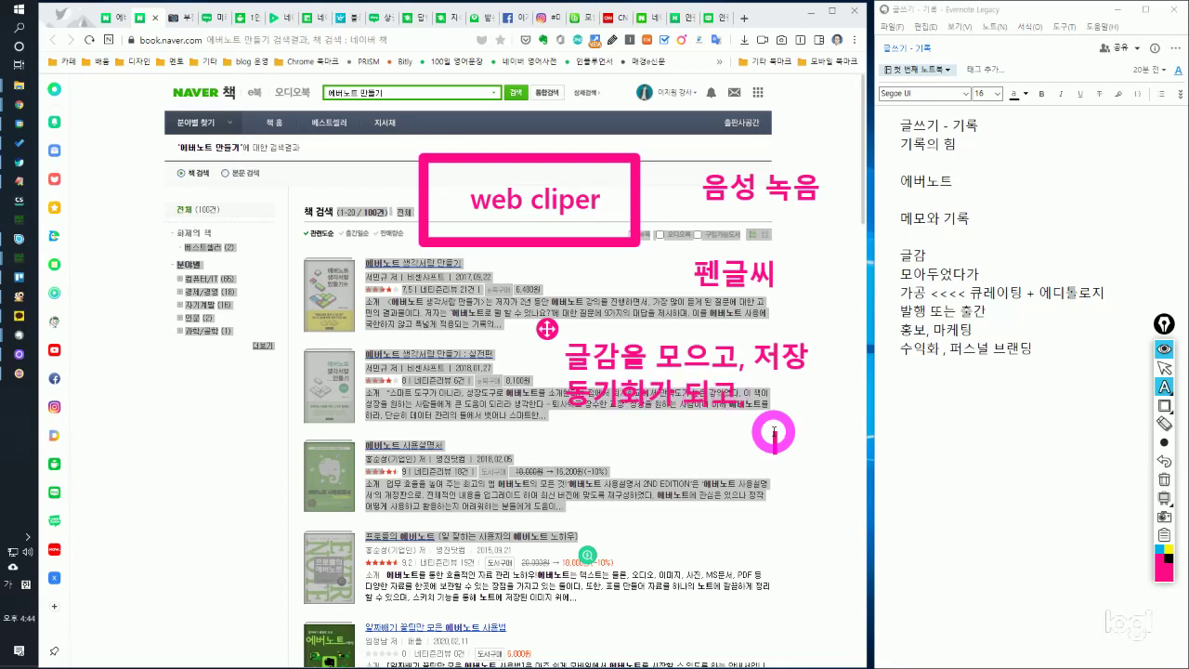
Add "검색해서 원하는 키워드 내용을" as the annotation's third line and frame all three lines with a rectangle.
key("Return")
type("검")
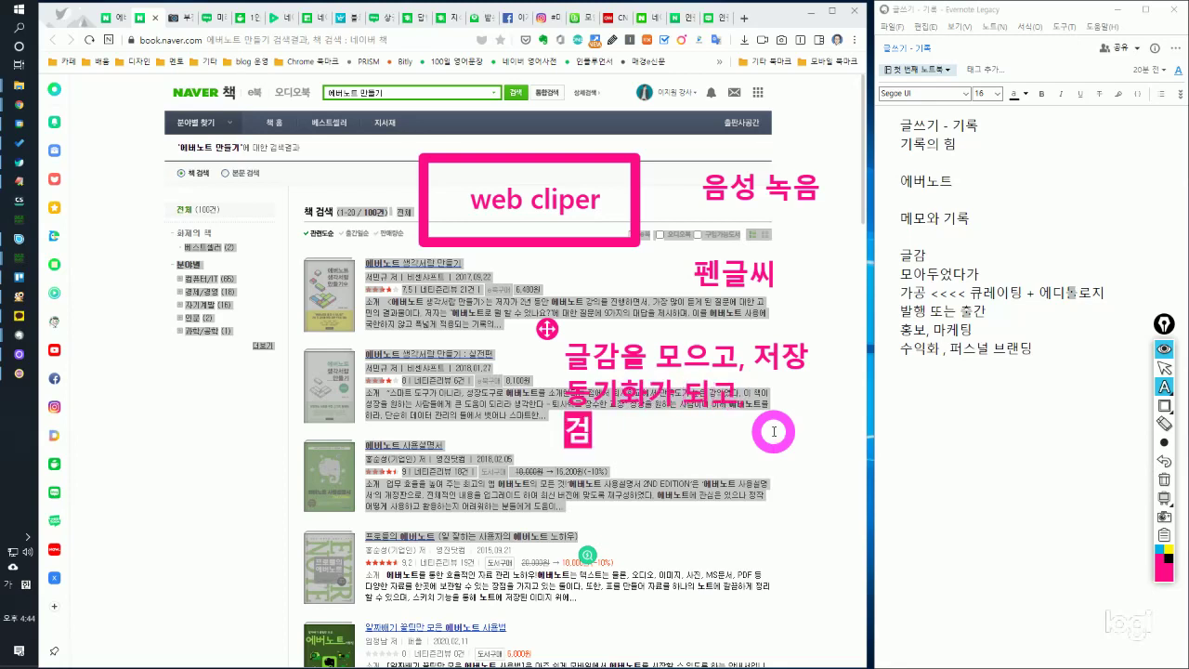
type("색해서 원하")
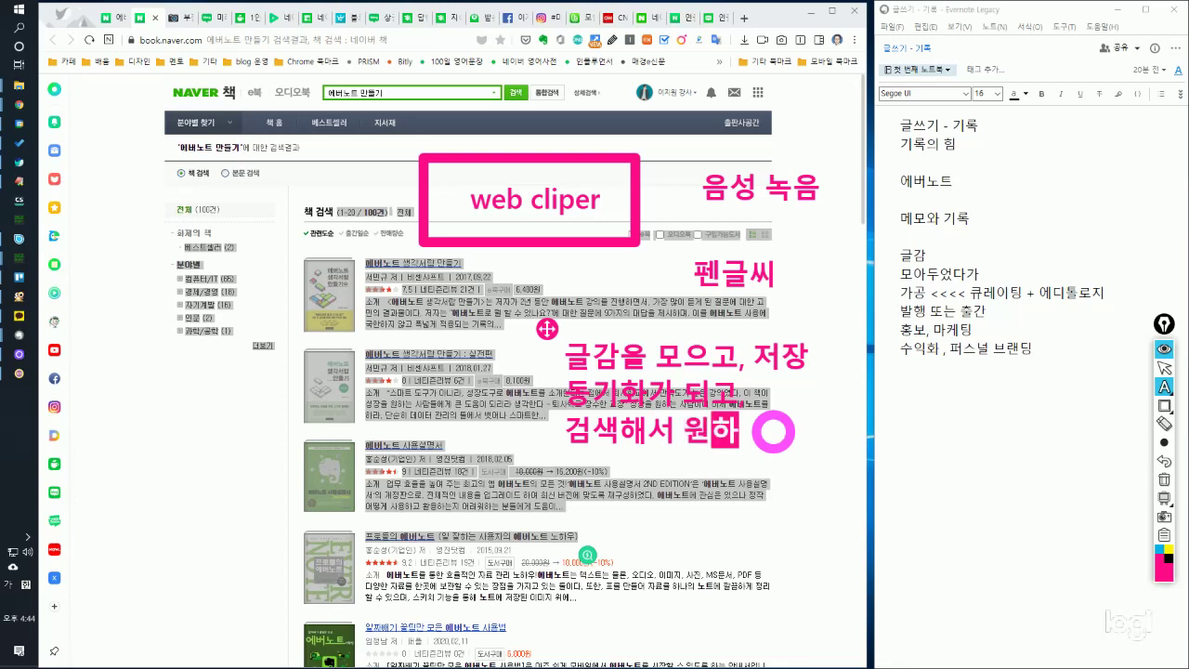
type("는 키워드 내")
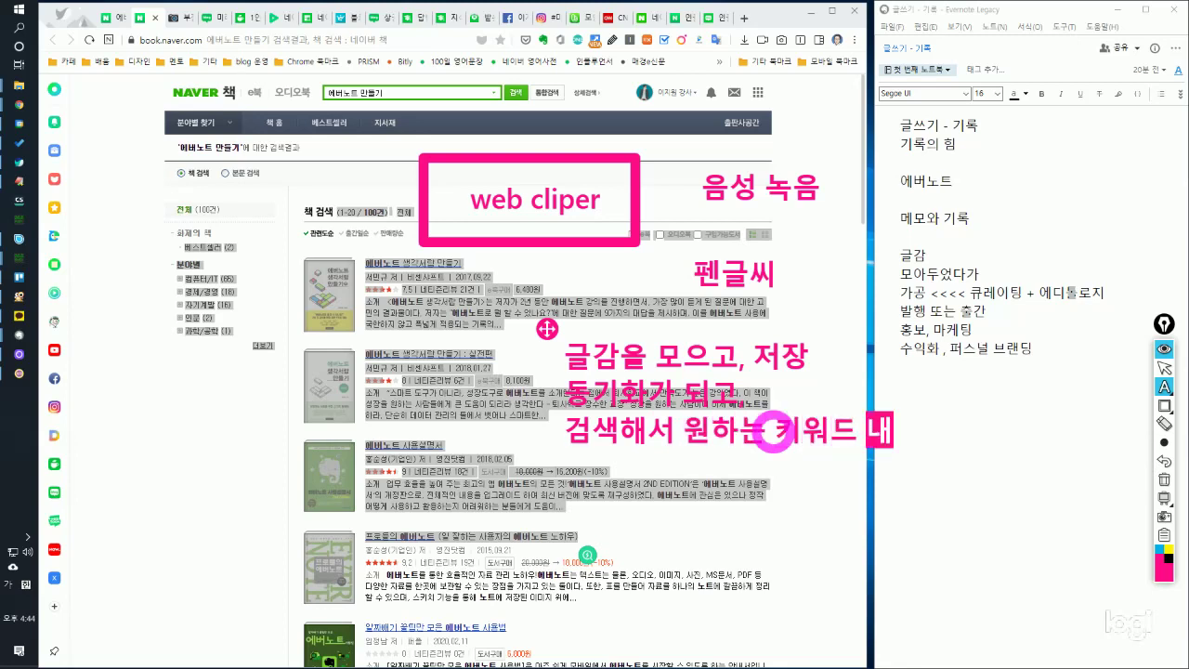
type("용읍")
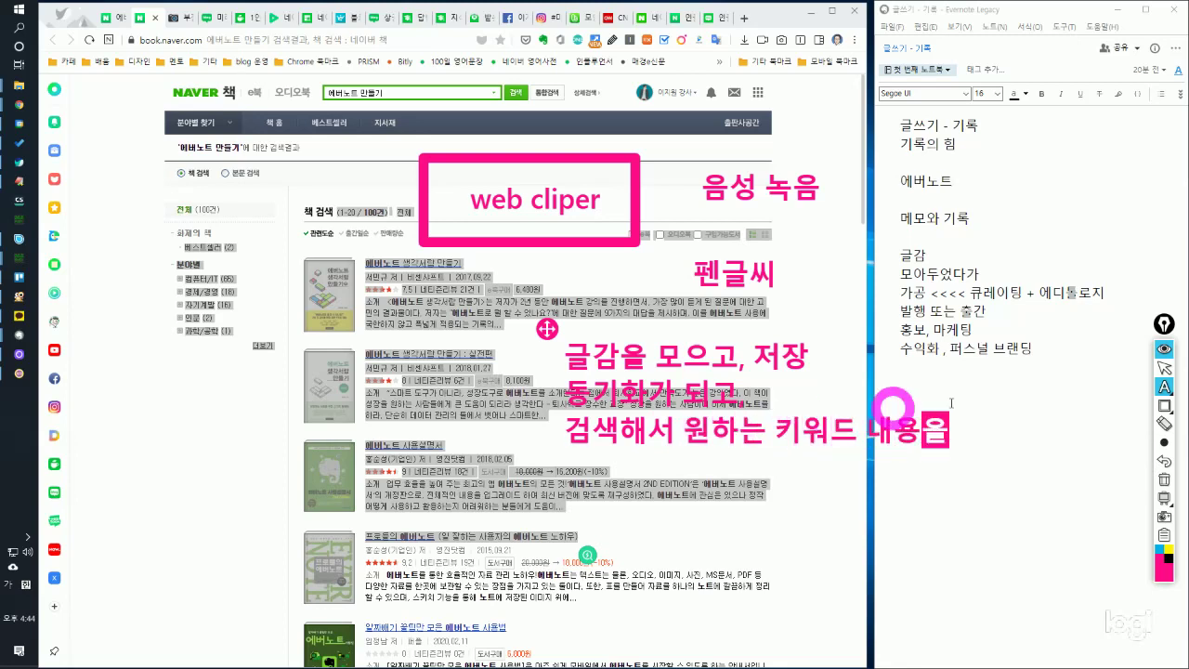
left_click(1164, 368)
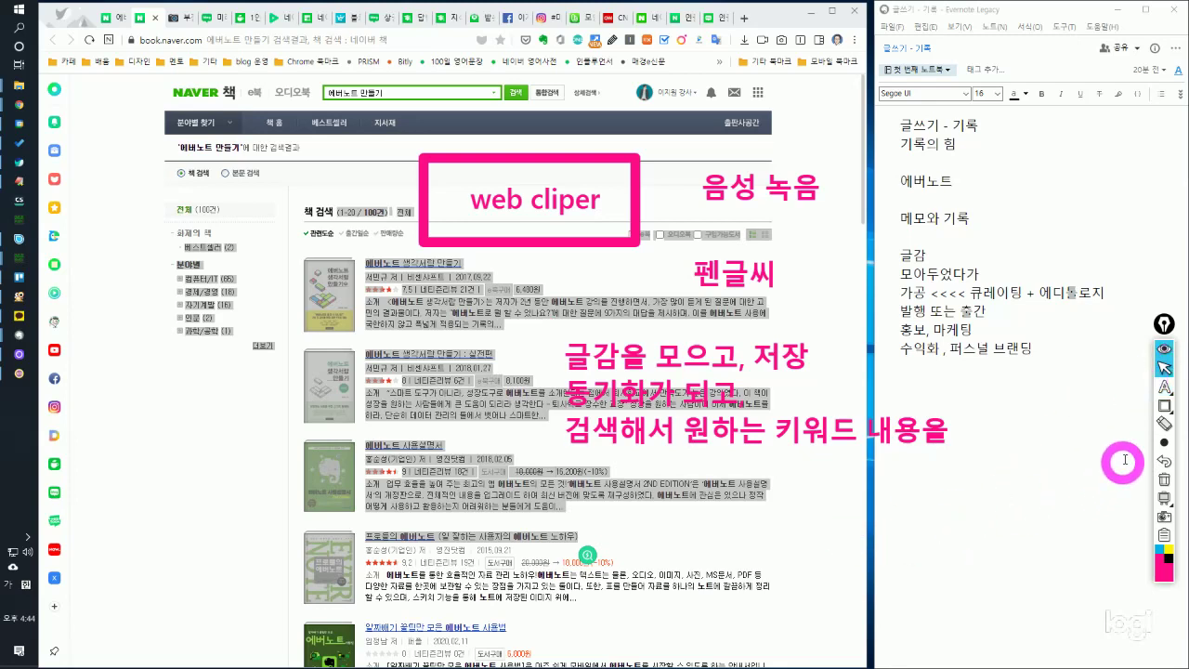
left_click(1163, 406)
mouse_move(545, 327)
left_mouse_down()
mouse_move(849, 483)
mouse_move(991, 477)
left_mouse_up()
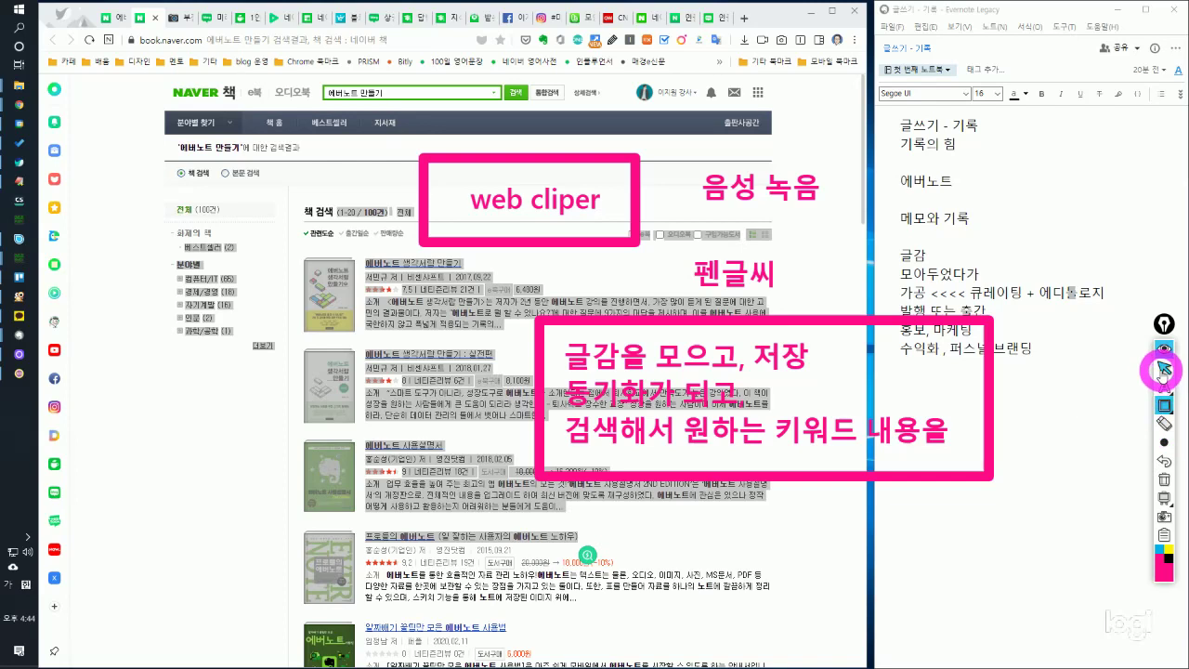
Erase all text and rectangle annotations and clear the text selection in the book list.
left_click(1164, 423)
mouse_move(1011, 452)
left_mouse_down()
mouse_move(985, 422)
mouse_move(764, 303)
mouse_move(706, 164)
mouse_move(434, 230)
left_mouse_up()
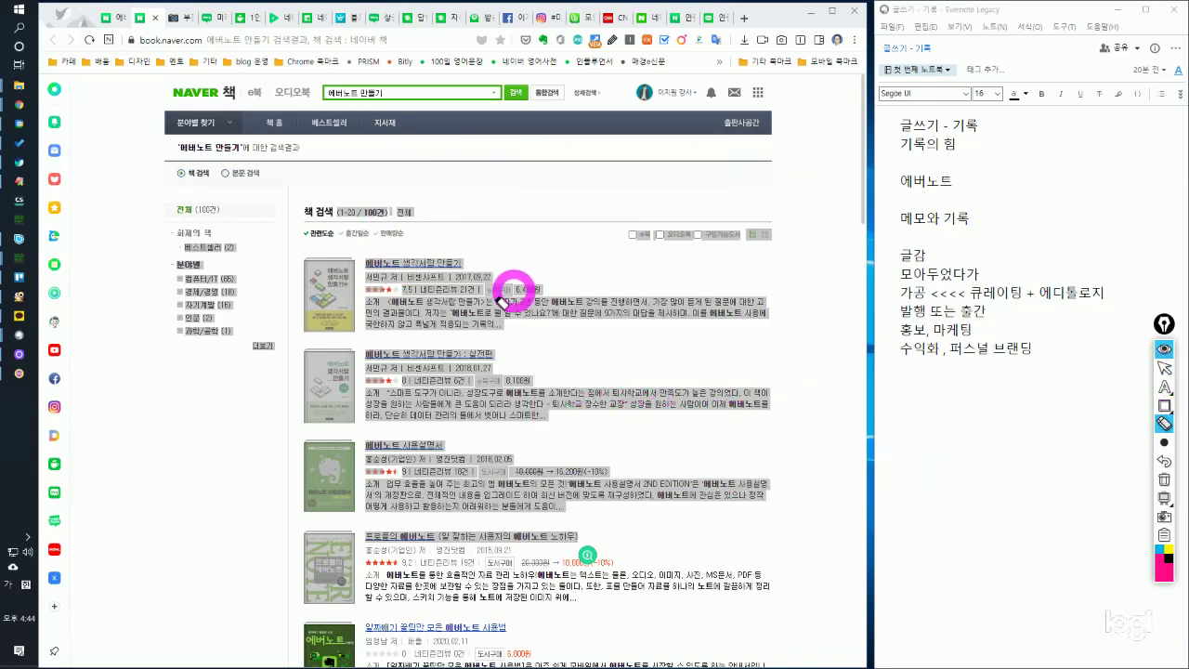
left_click(1164, 368)
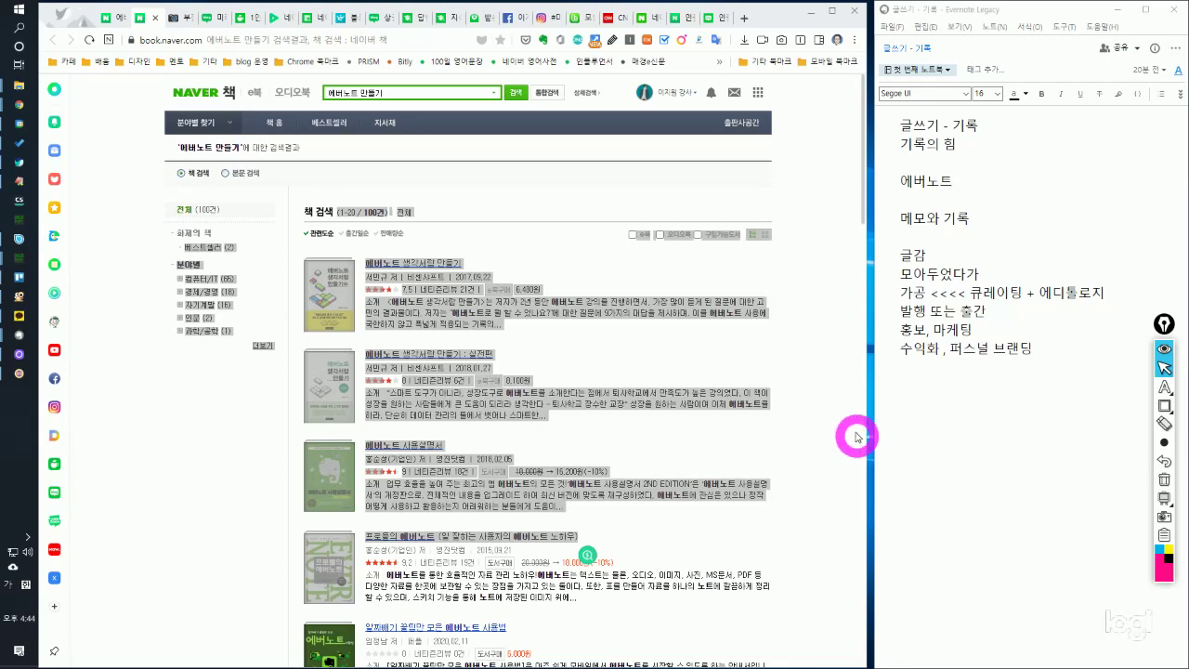
left_click(762, 416)
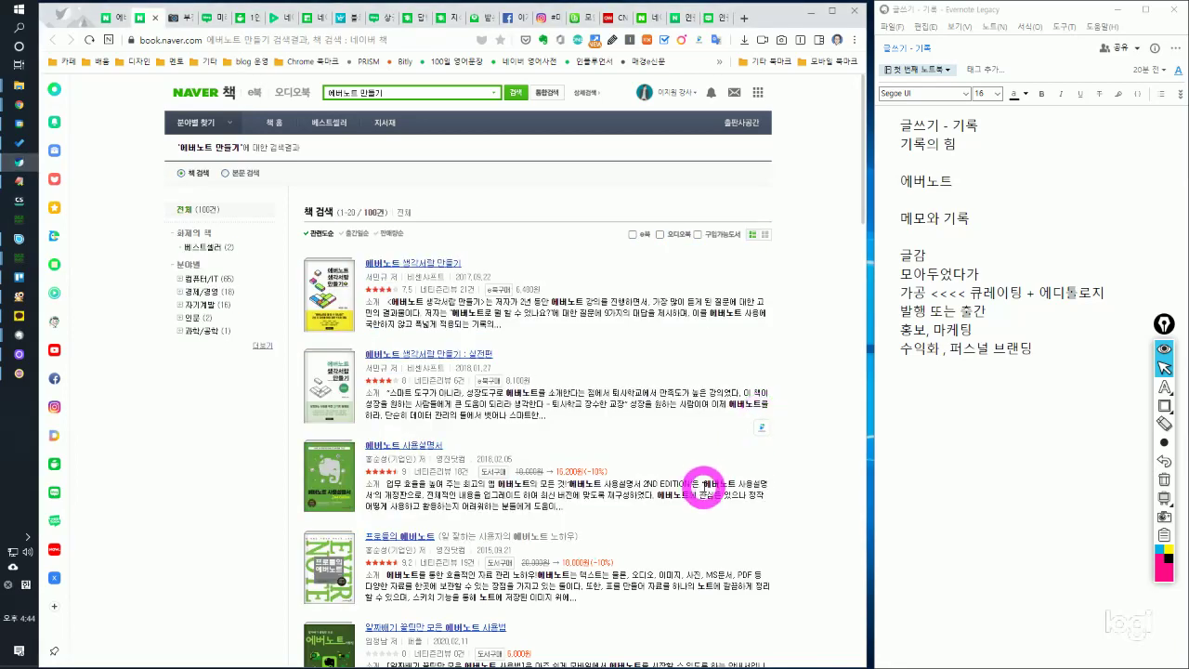